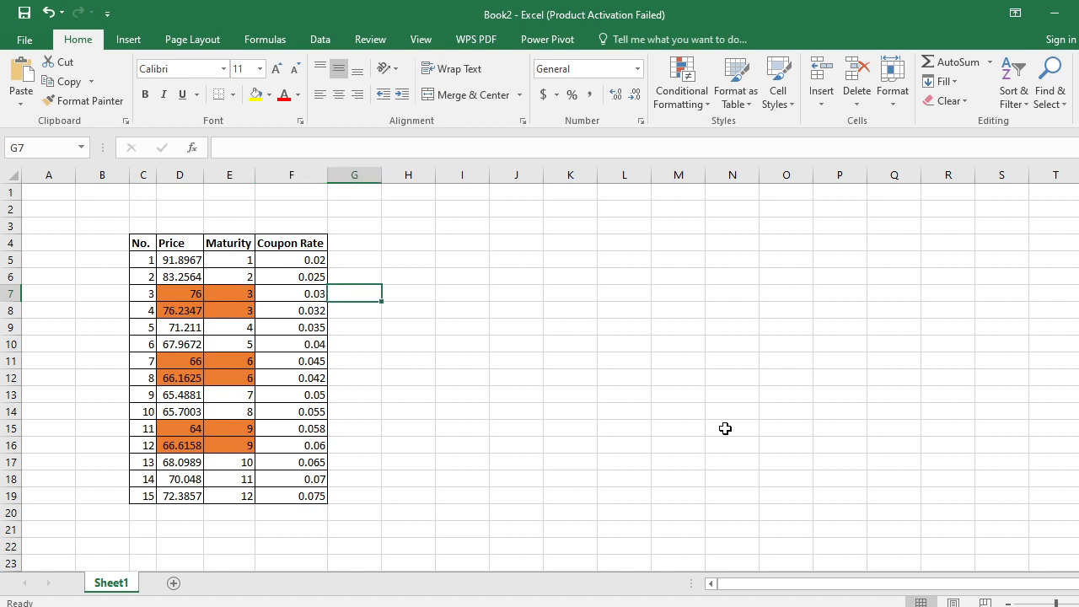
# - Examine the highlighted pairs of bonds that share the same maturity, along with their prices and coupon rates
pyautogui.press('Left')
pyautogui.press('Down')
pyautogui.press('Down')
pyautogui.hotkey('shift', 'Up')
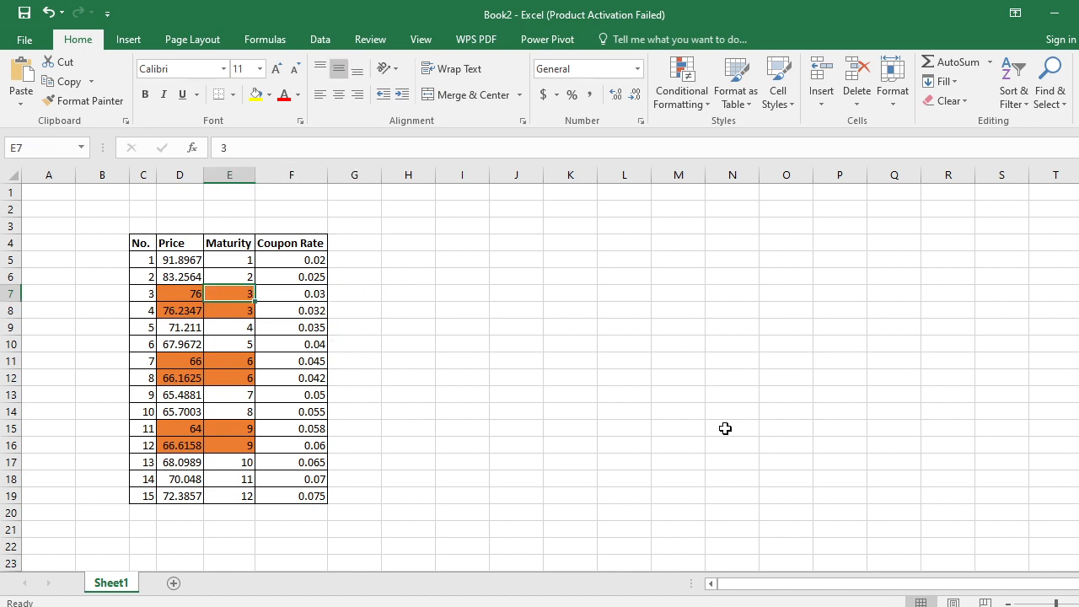
pyautogui.press('Left')
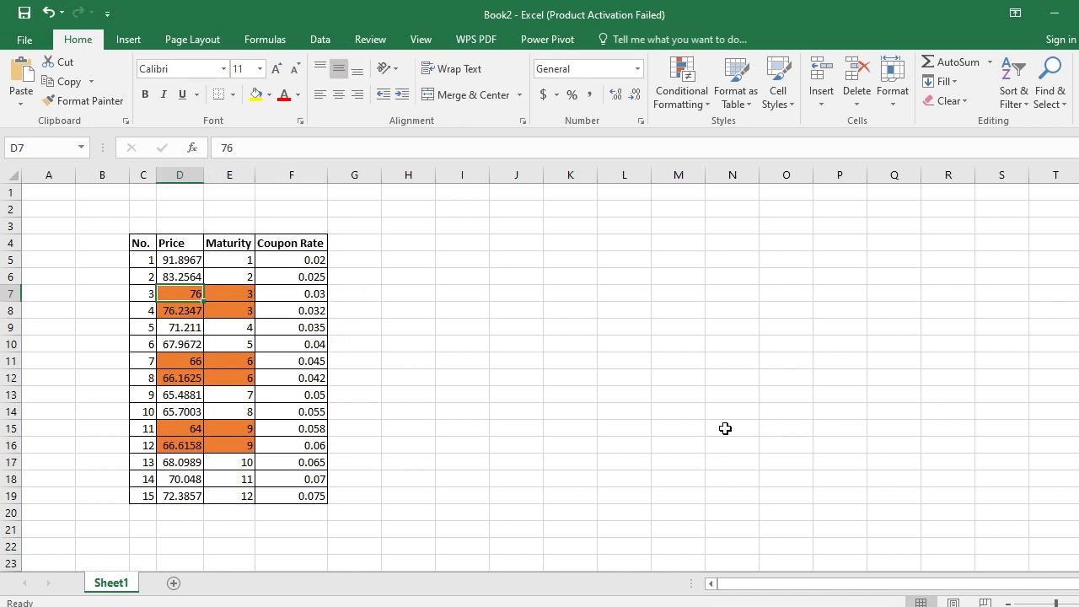
pyautogui.press('Down')
pyautogui.press('Down')
pyautogui.press('Down')
pyautogui.press('Down')
pyautogui.hotkey('shift', 'Right')
pyautogui.hotkey('shift', 'Right')
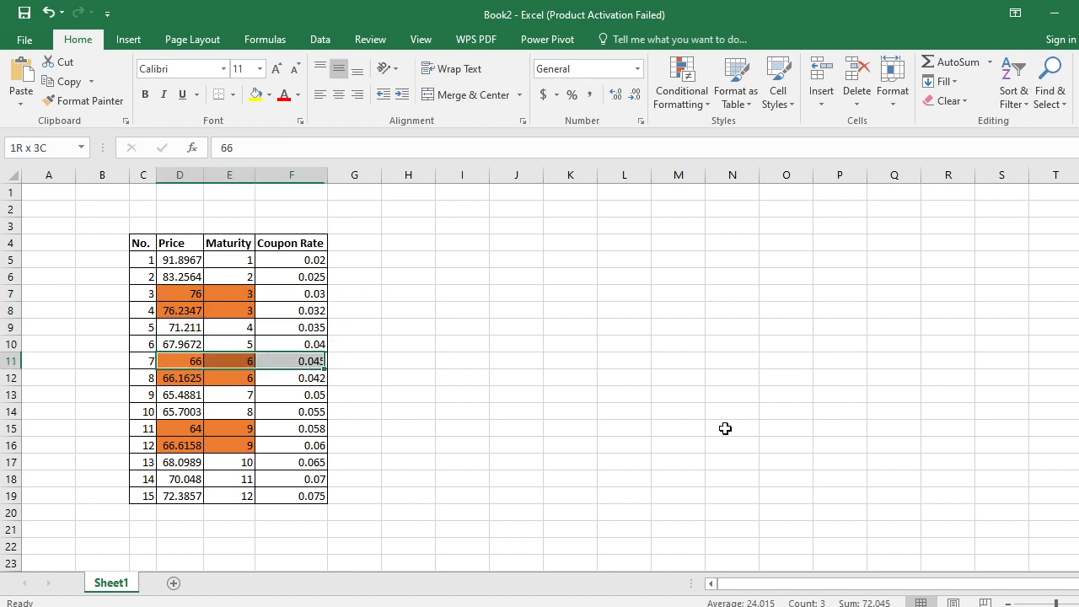
pyautogui.hotkey('shift', 'Down')
pyautogui.hotkey('shift', 'Left')
pyautogui.hotkey('shift', 'Up')
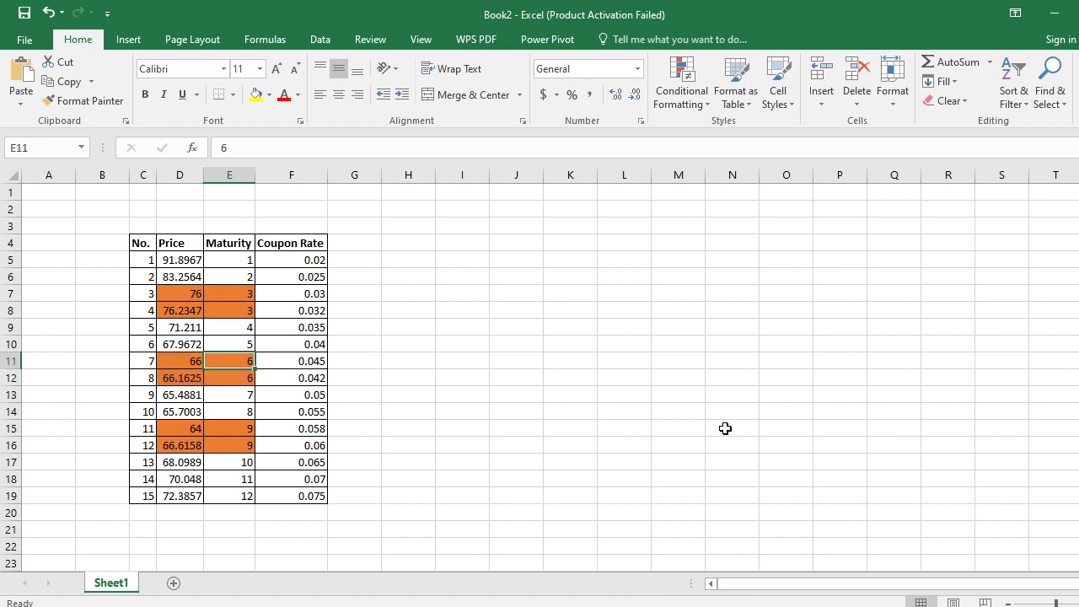
pyautogui.hotkey('shift', 'Left')
pyautogui.hotkey('shift', 'Down')
pyautogui.press('Right')
pyautogui.press('Down')
pyautogui.press('Down')
pyautogui.press('Down')
pyautogui.press('Down')
pyautogui.hotkey('shift', 'Down')
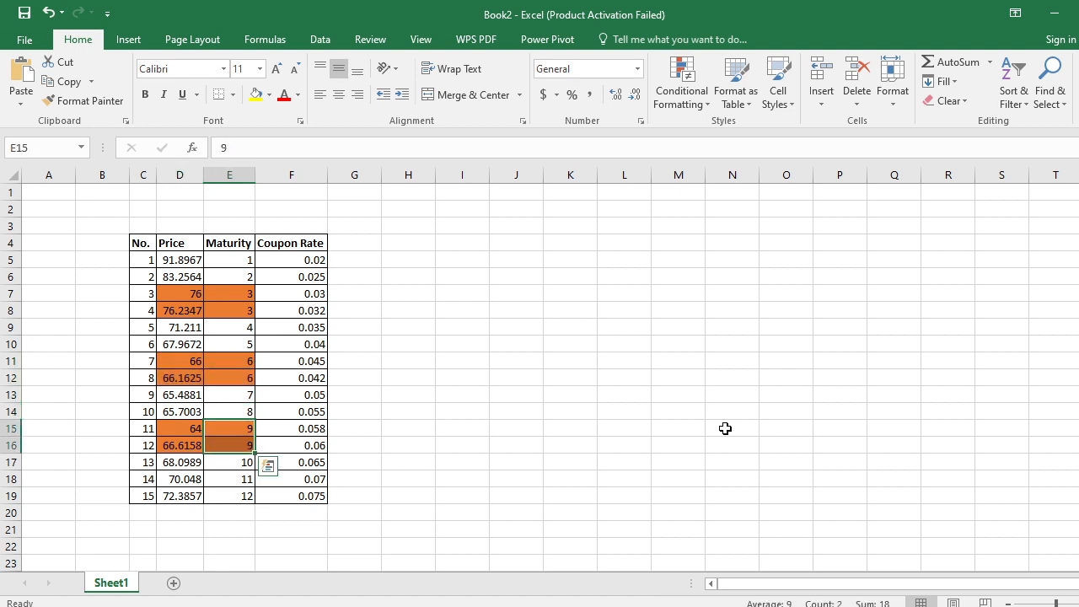
pyautogui.press('Left')
pyautogui.press('Right')
pyautogui.press('Right')
pyautogui.press('Right')
pyautogui.press('Right')
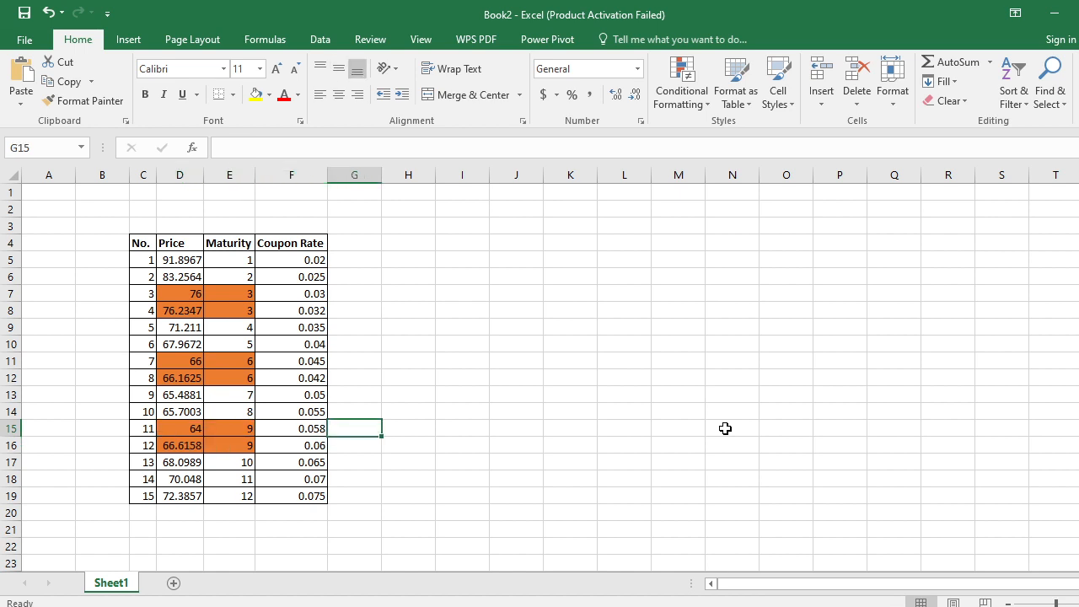
# - Add the column header "Maturity" in G4, beside the Coupon Rate column
pyautogui.press('Up')
pyautogui.press('Up')
pyautogui.press('Up')
pyautogui.press('Up')
pyautogui.press('Up')
pyautogui.press('Up')
pyautogui.press('Up')
pyautogui.press('Up')
pyautogui.press('Up')
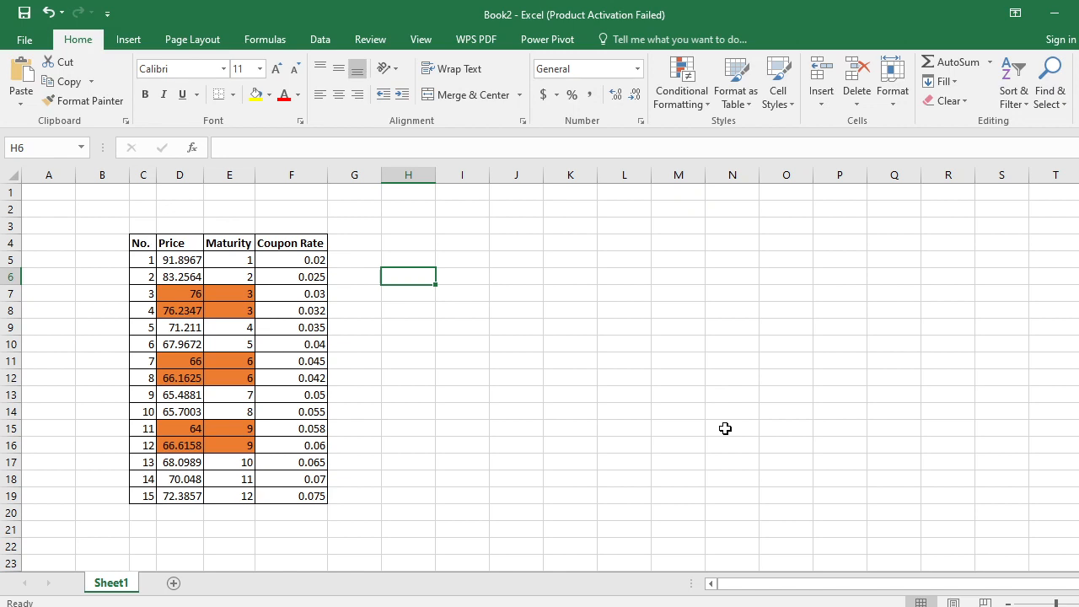
pyautogui.press('Left')
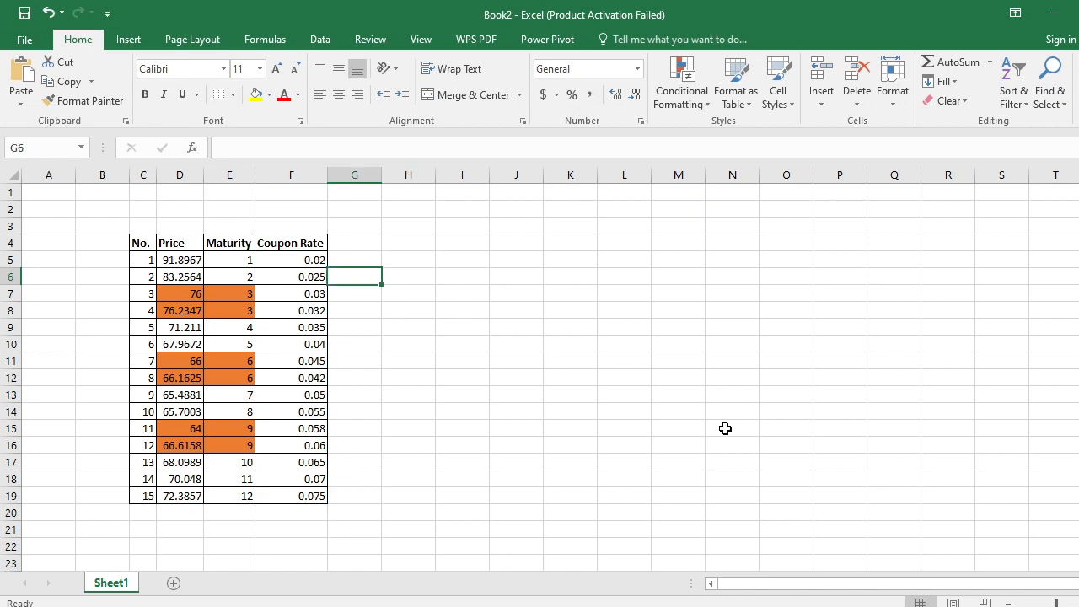
pyautogui.press('Up')
pyautogui.press('Up')
pyautogui.write('Ma')
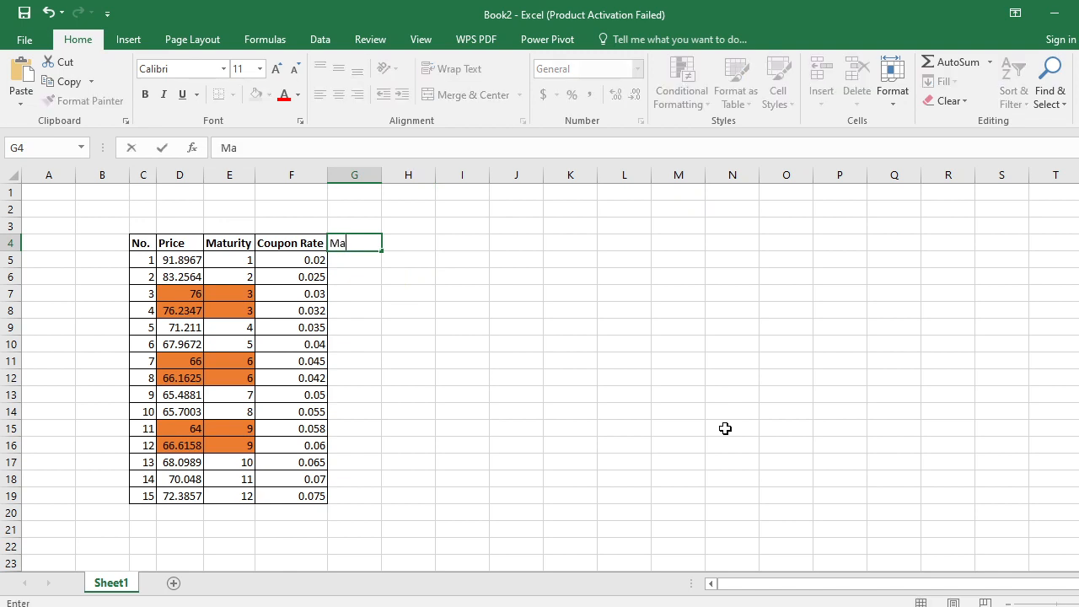
pyautogui.write('turity')
pyautogui.press('Return')
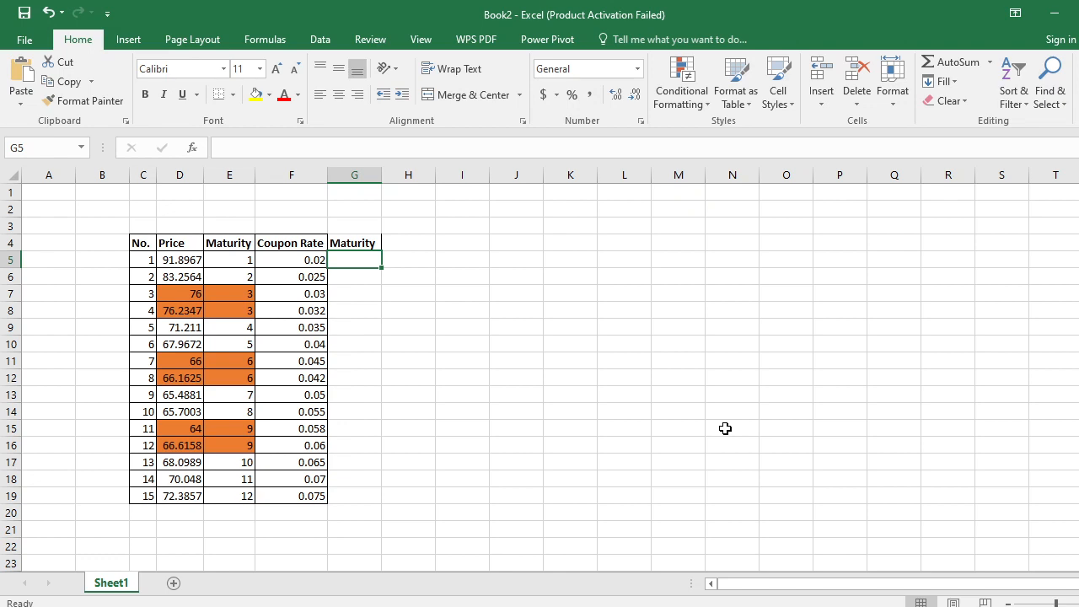
# - Fill G5:G16 under the new Maturity header with the series 1 to 12
pyautogui.write('1')
pyautogui.press('Return')
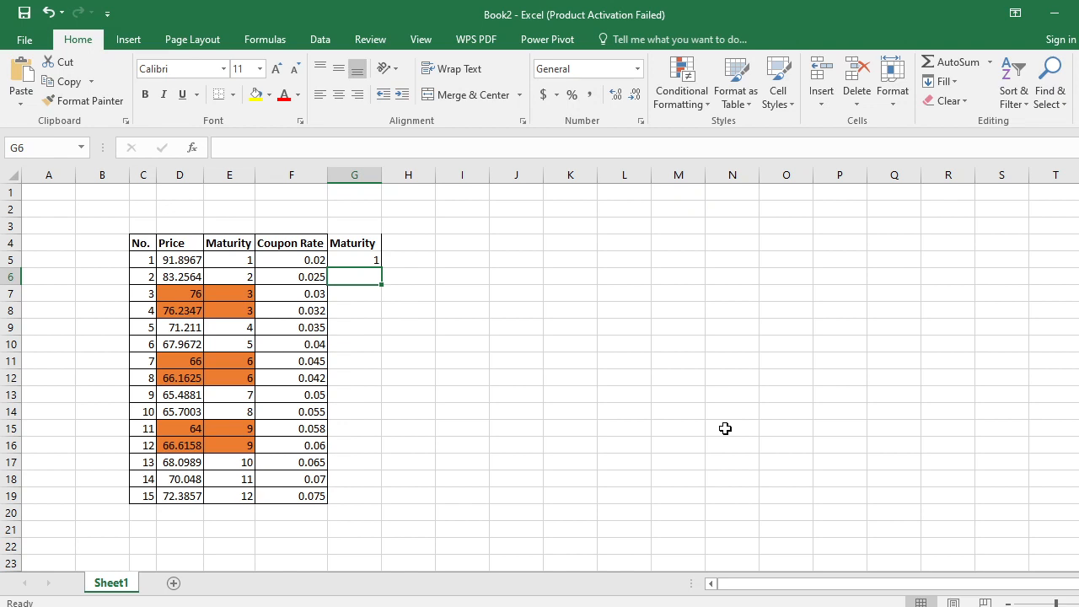
pyautogui.write('2')
pyautogui.press('Return')
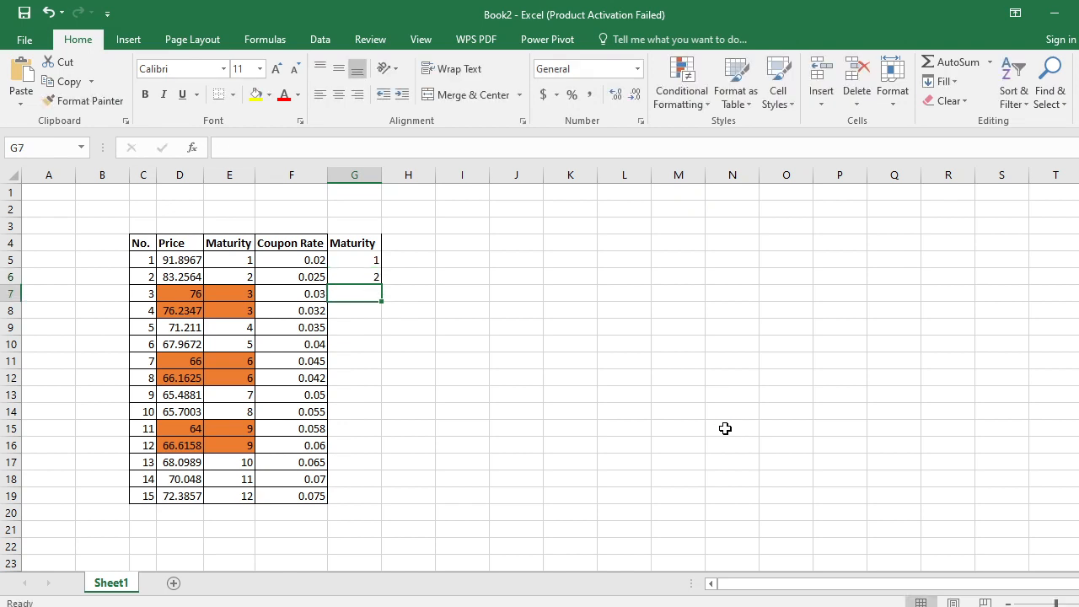
pyautogui.press('Up')
pyautogui.press('Up')
pyautogui.hotkey('shift', 'Down')
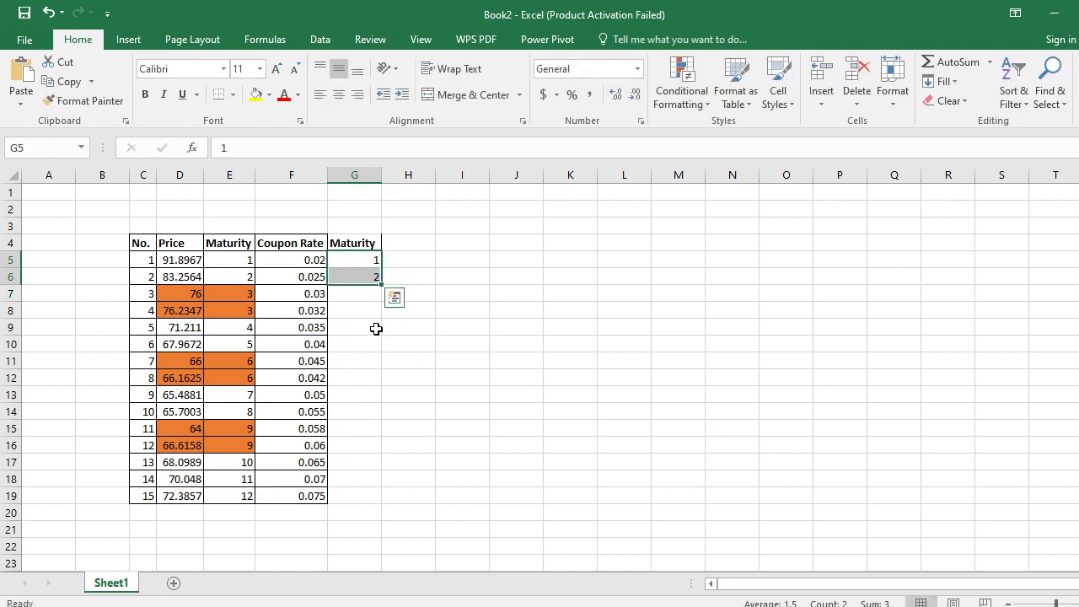
pyautogui.moveTo(382, 286); pyautogui.dragTo(382, 458)
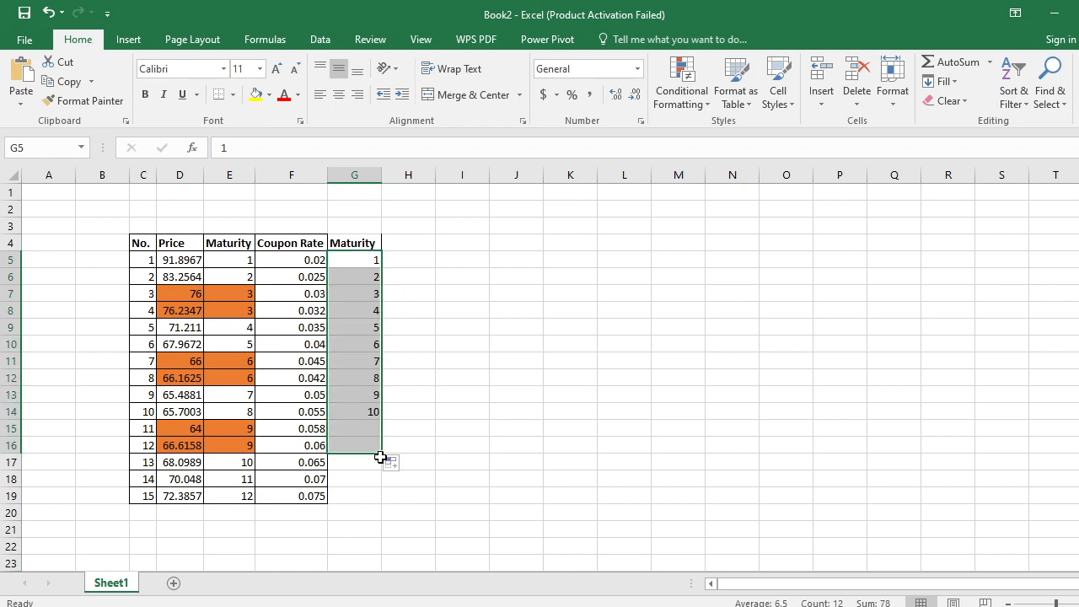
# - Enter the period headers 0, 1 and 2 in cells H4, I4 and J4
pyautogui.press('Right')
pyautogui.press('Right')
pyautogui.press('Left')
pyautogui.press('Up')
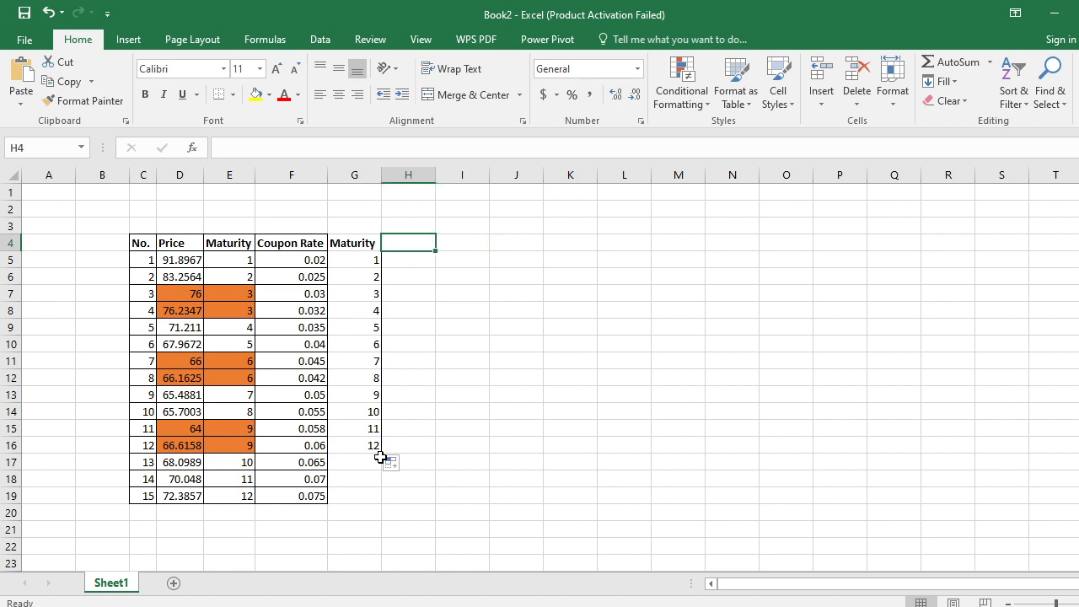
pyautogui.write('0')
pyautogui.press('Return')
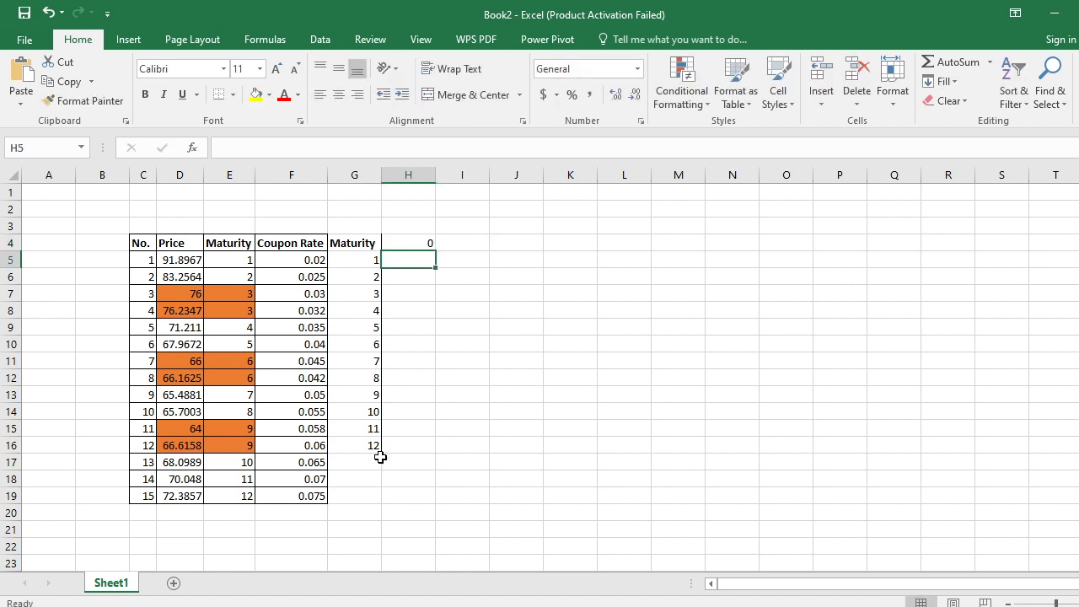
pyautogui.press('Right')
pyautogui.press('Up')
pyautogui.write('1')
pyautogui.press('Return')
pyautogui.press('Right')
pyautogui.press('Up')
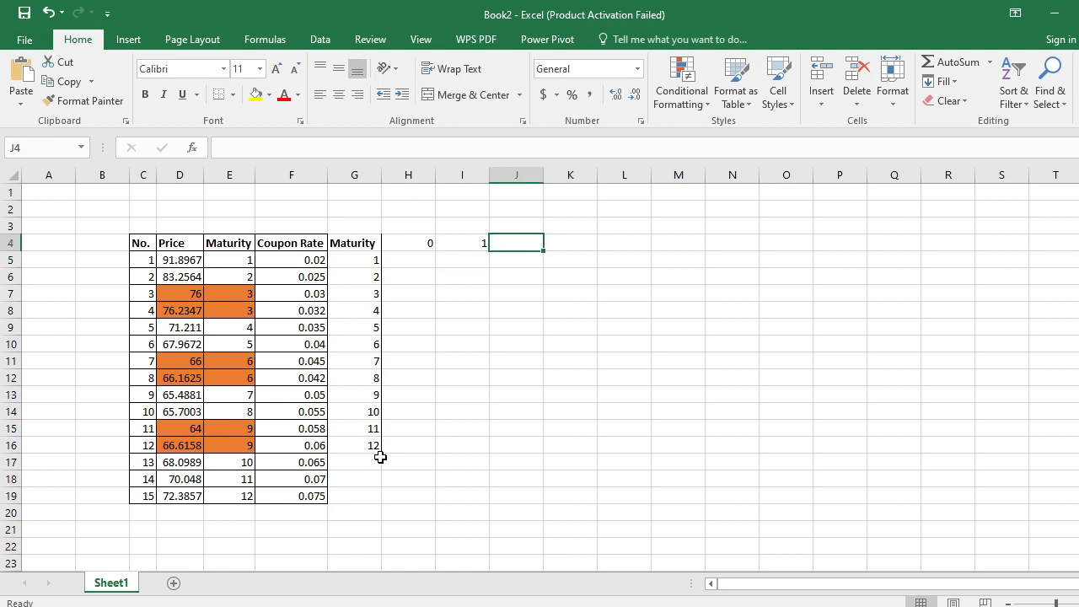
pyautogui.write('2')
pyautogui.press('Return')
# - Extend the period header series from I4:J4 across row 4 up to 12 in T4, and go to H5
pyautogui.press('Up')
pyautogui.press('Left')
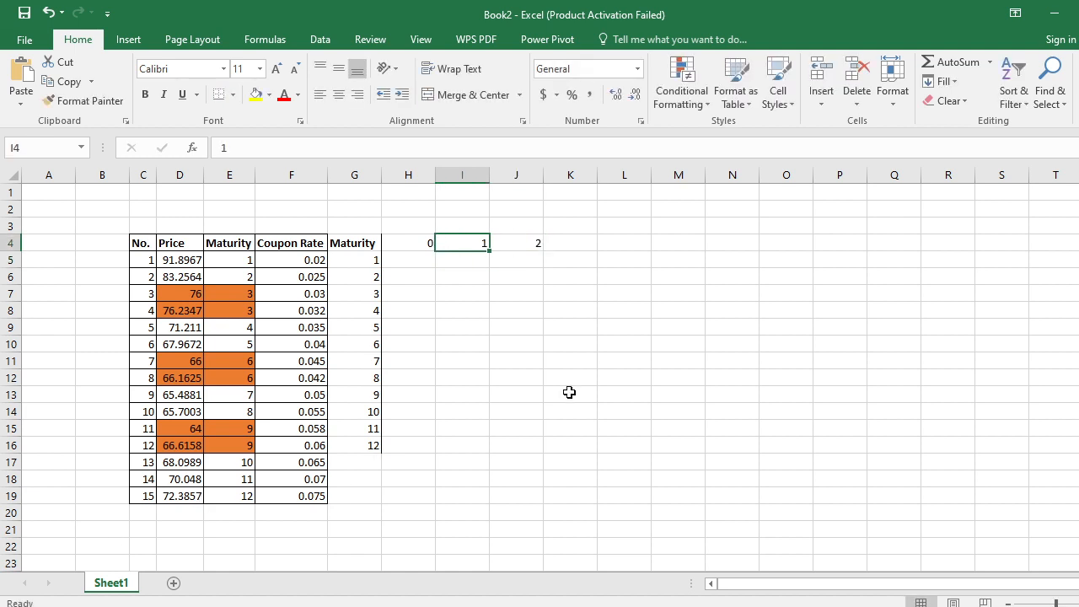
pyautogui.press('Right')
pyautogui.press('Left')
pyautogui.press('Left')
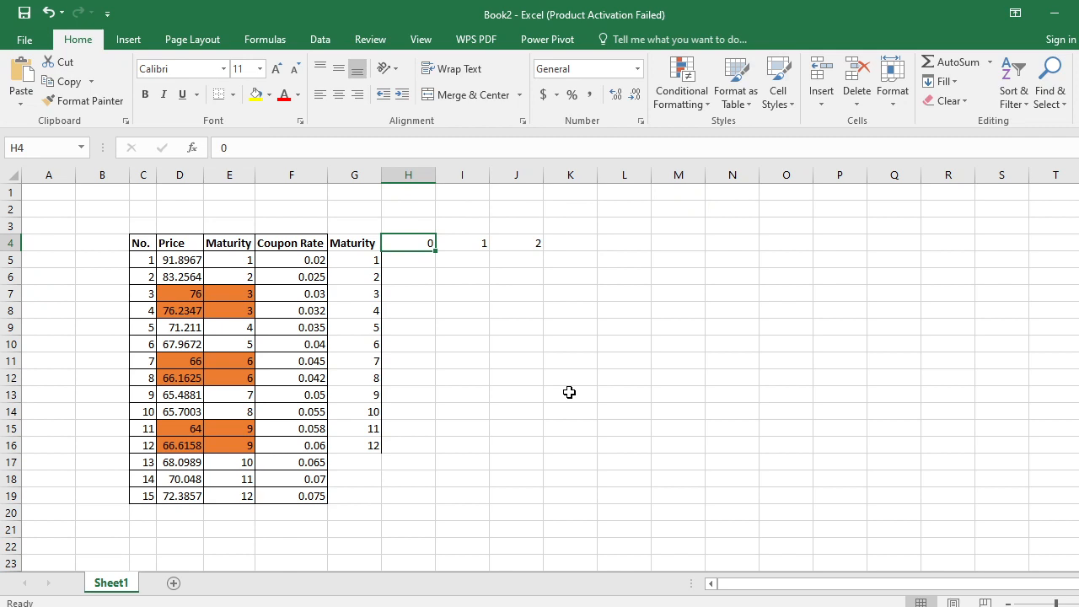
pyautogui.press('Right')
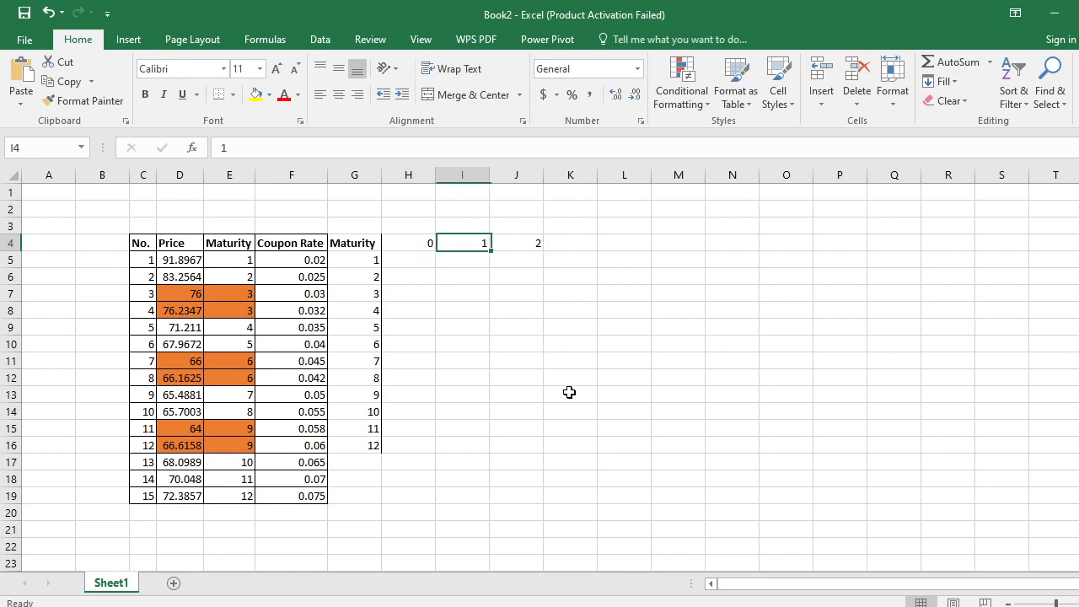
pyautogui.hotkey('shift', 'Right')
pyautogui.hotkey('shift', 'Right')
pyautogui.hotkey('shift', 'Left')
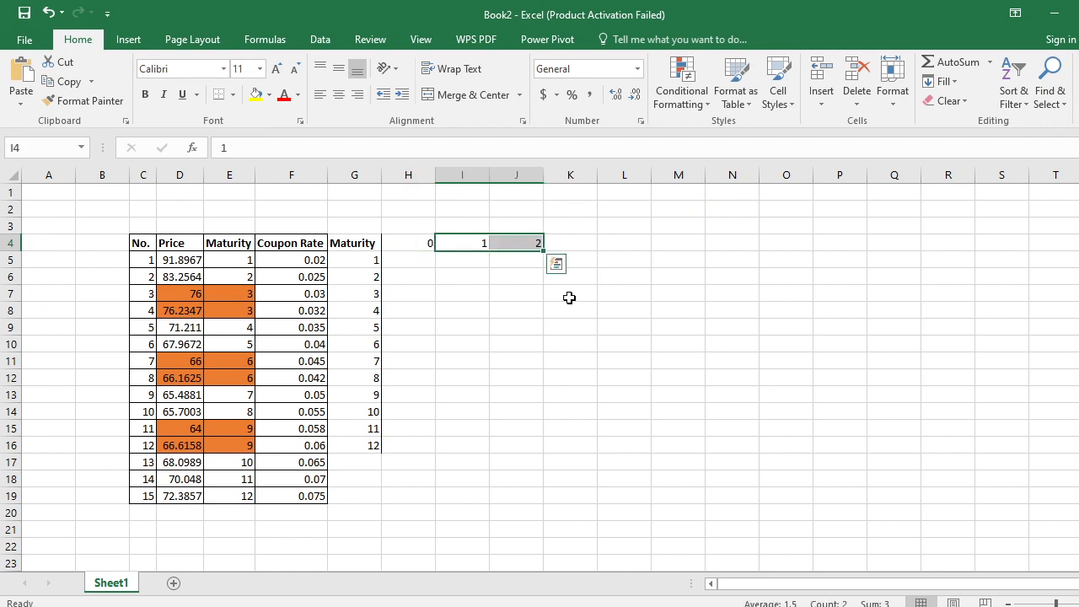
pyautogui.moveTo(544, 250); pyautogui.dragTo(1057, 246)
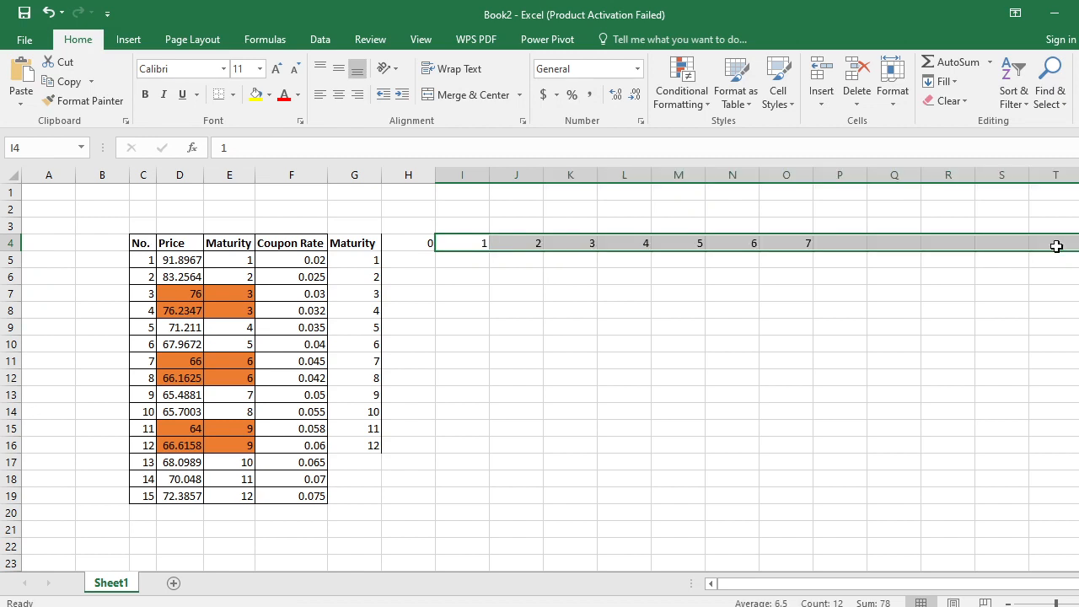
pyautogui.press('Left')
pyautogui.press('Left')
pyautogui.press('Left')
pyautogui.press('Right')
pyautogui.press('Right')
pyautogui.press('Down')
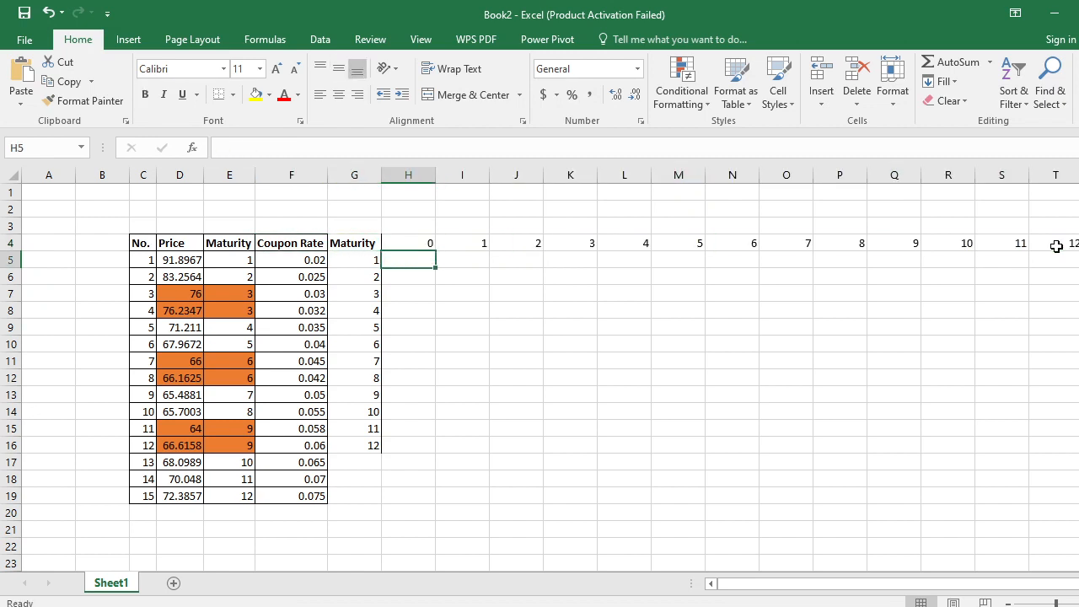
pyautogui.write('=')
pyautogui.press('Left')
pyautogui.press('Left')
pyautogui.press('Left')
pyautogui.press('Left')
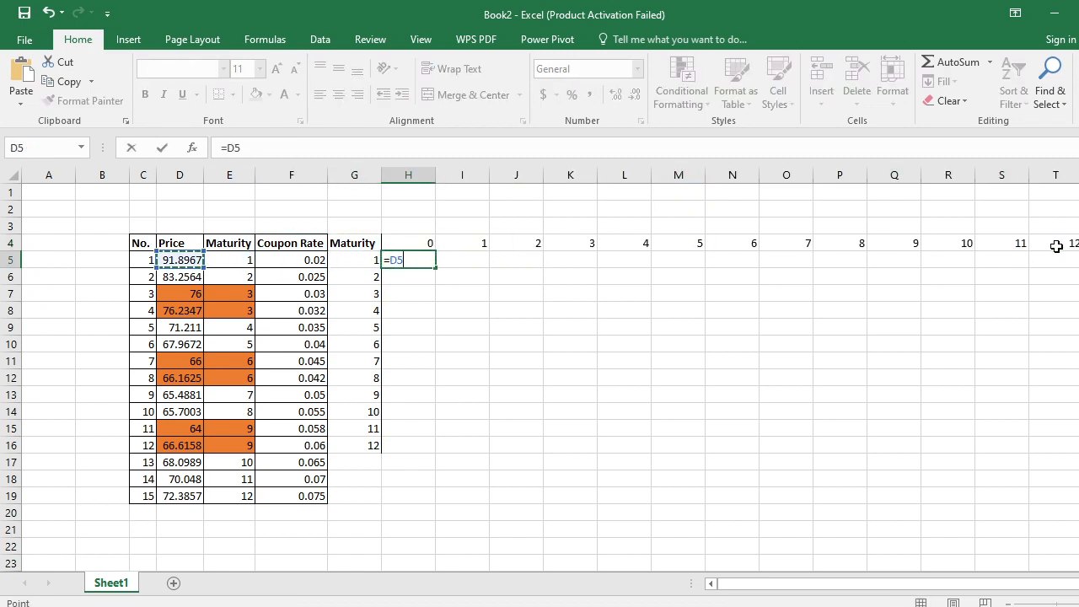
pyautogui.press('Escape')
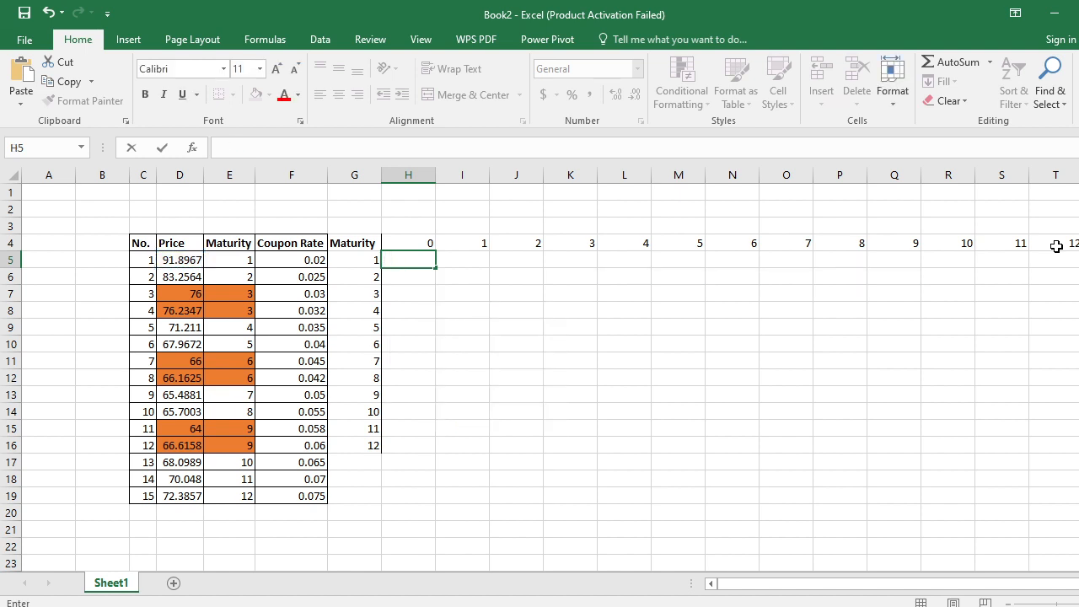
# - Enter the formula =-D5 in H5 to show the first bond's price as a negative period-0 cash flow
pyautogui.write('=-')
pyautogui.press('Left')
pyautogui.press('Left')
pyautogui.press('Left')
pyautogui.press('Left')
pyautogui.press('Return')
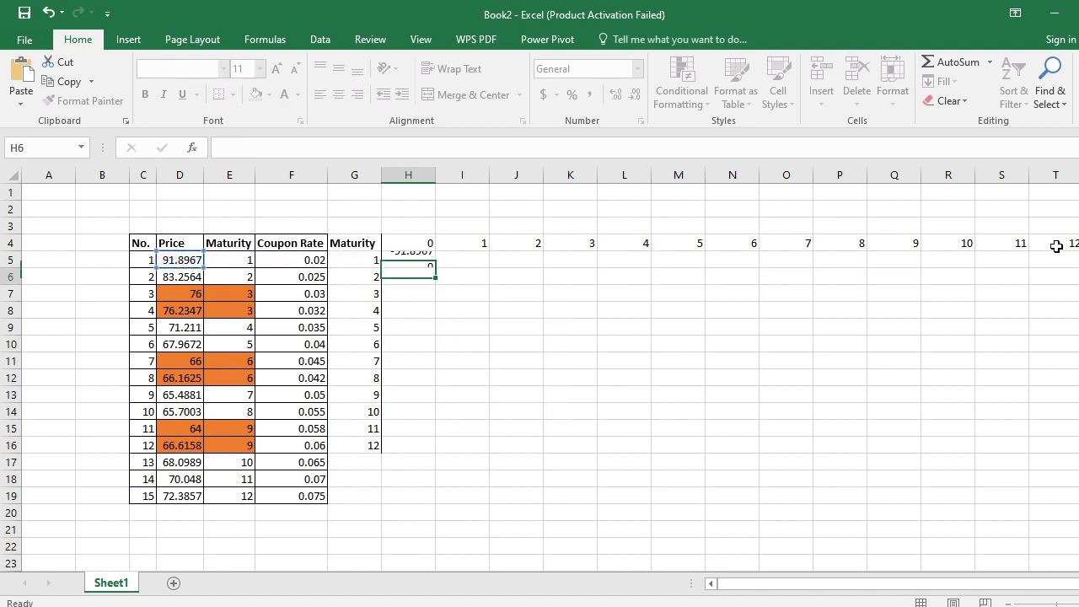
# - Copy the negative price formula from H5 down to H6:H16
pyautogui.press('Up')
pyautogui.hotkey('ctrl', 'c')
pyautogui.press('Down')
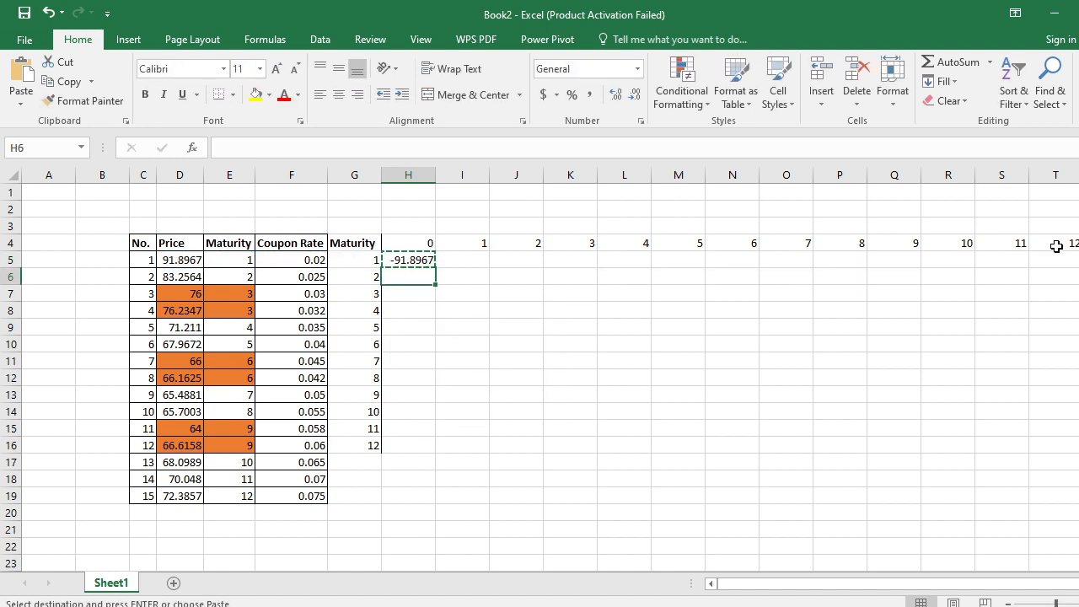
pyautogui.hotkey('shift', 'Down')
pyautogui.hotkey('shift', 'Down')
pyautogui.hotkey('shift', 'Down')
pyautogui.hotkey('shift', 'Down')
pyautogui.hotkey('shift', 'Down')
pyautogui.hotkey('shift', 'Down')
pyautogui.hotkey('shift', 'Down')
pyautogui.hotkey('shift', 'Down')
pyautogui.hotkey('shift', 'Down')
pyautogui.hotkey('shift', 'Down')
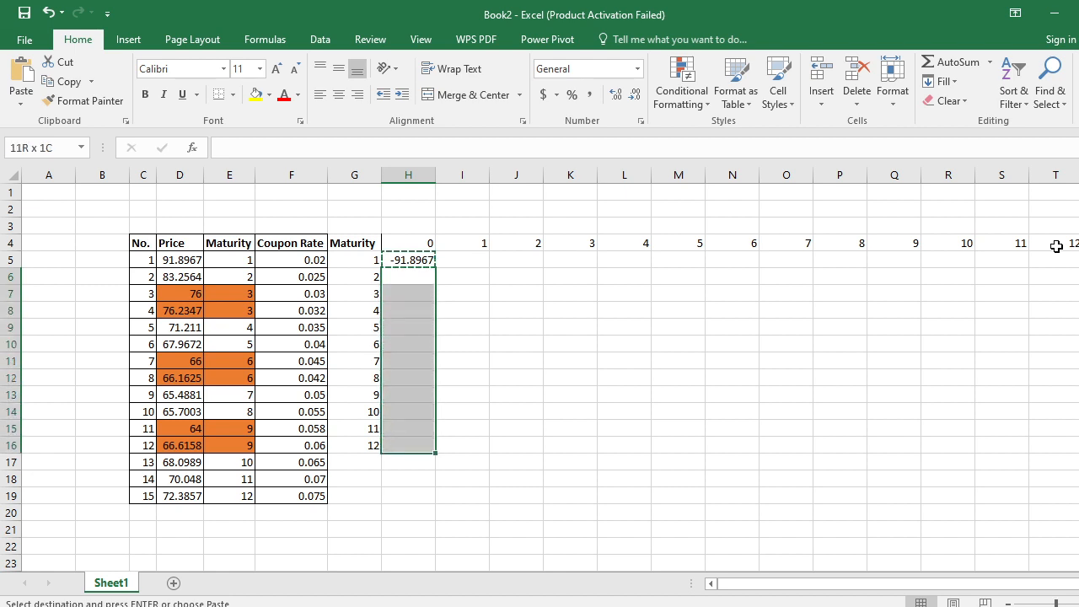
pyautogui.press('Return')
# - Copy the negative price formula from H16 into H17:H19 to cover the last three bonds
pyautogui.press('Right')
pyautogui.press('Up')
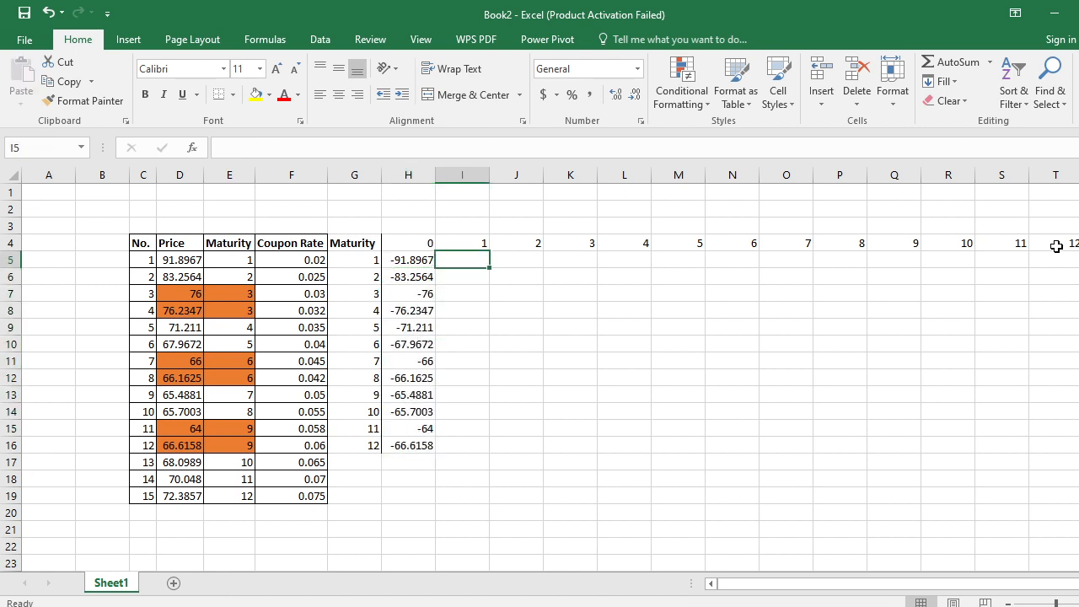
pyautogui.press('Left')
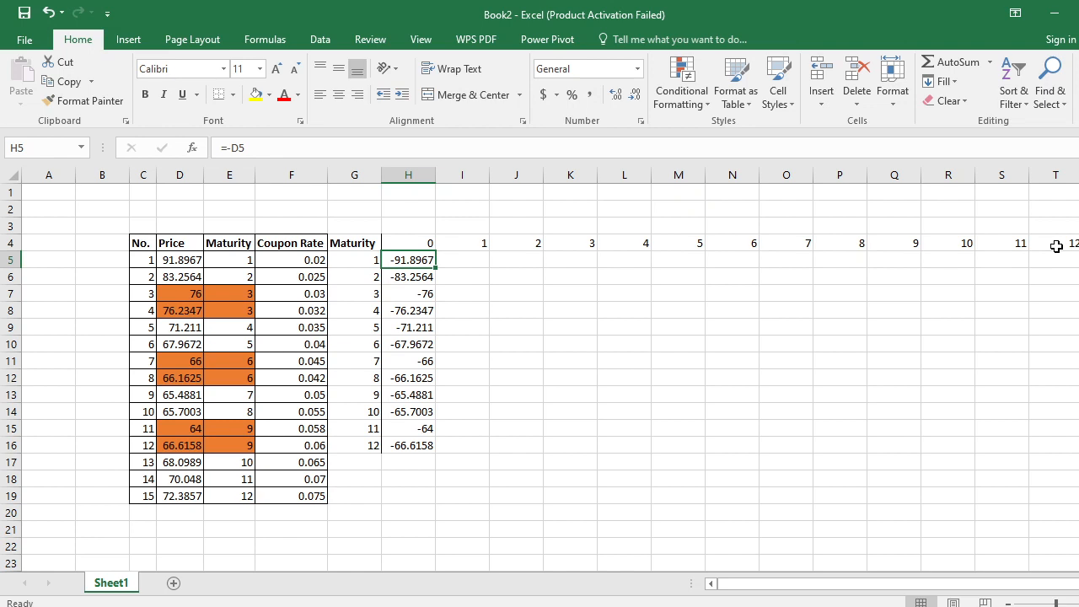
pyautogui.press('Down')
pyautogui.press('Down')
pyautogui.press('Down')
pyautogui.press('Down')
pyautogui.press('Down')
pyautogui.press('Down')
pyautogui.press('Down')
pyautogui.press('Down')
pyautogui.press('Down')
pyautogui.press('Down')
pyautogui.press('Down')
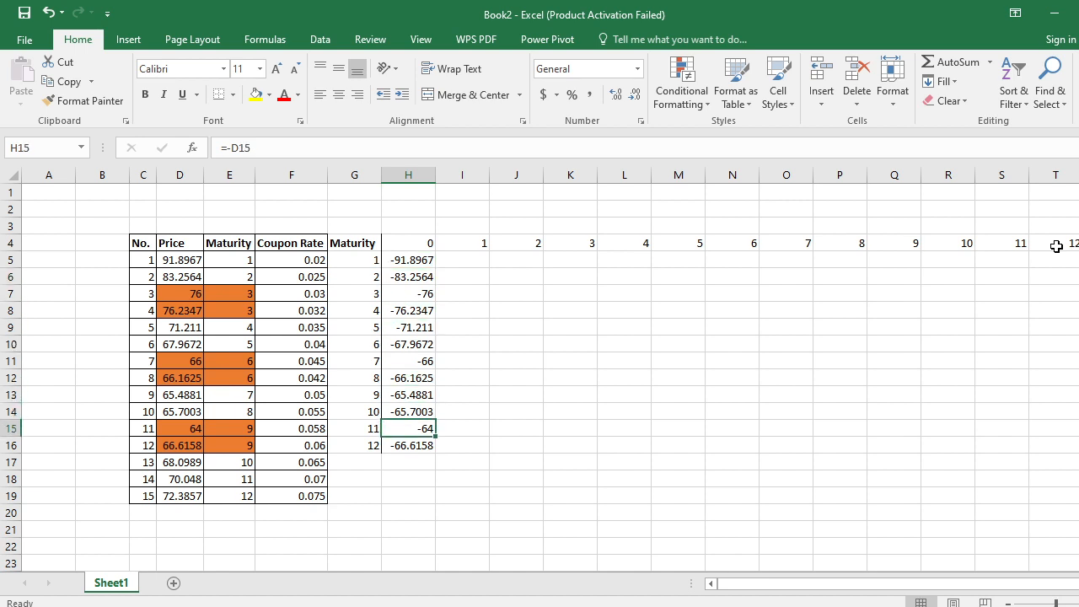
pyautogui.hotkey('ctrl', 'c')
pyautogui.press('Down')
pyautogui.hotkey('shift', 'Down')
pyautogui.hotkey('shift', 'Down')
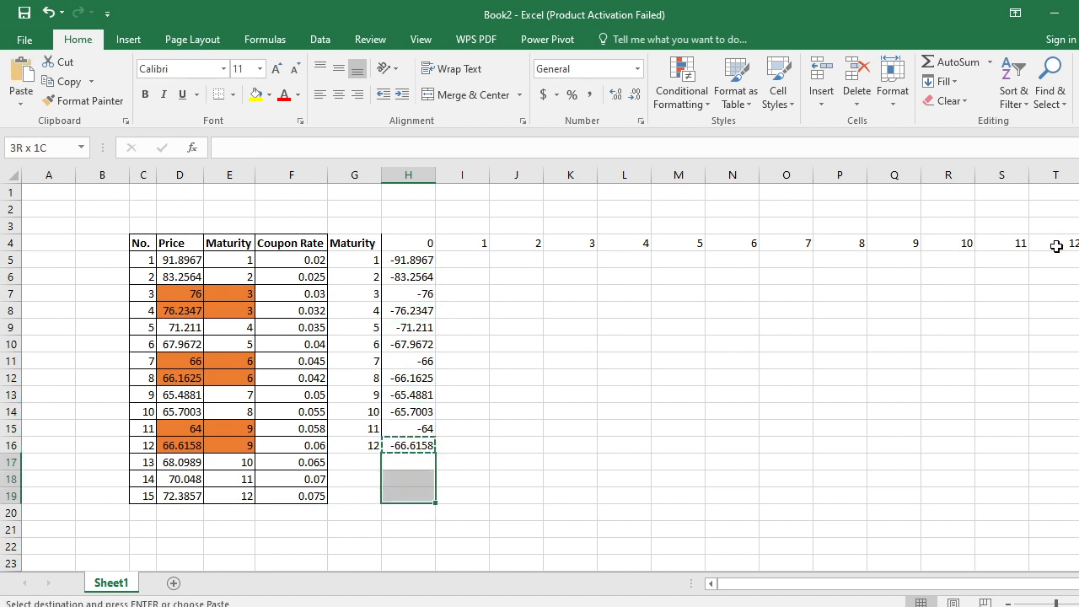
pyautogui.hotkey('ctrl', 'v')
# - In I5, begin an IF formula with the logical test I4<E5, comparing the period with the first bond's maturity
pyautogui.press('Right')
pyautogui.press('Up')
pyautogui.press('Up')
pyautogui.press('Up')
pyautogui.press('Up')
pyautogui.press('Up')
pyautogui.press('Up')
pyautogui.press('Up')
pyautogui.press('Up')
pyautogui.press('Up')
pyautogui.press('Up')
pyautogui.press('Up')
pyautogui.press('Up')
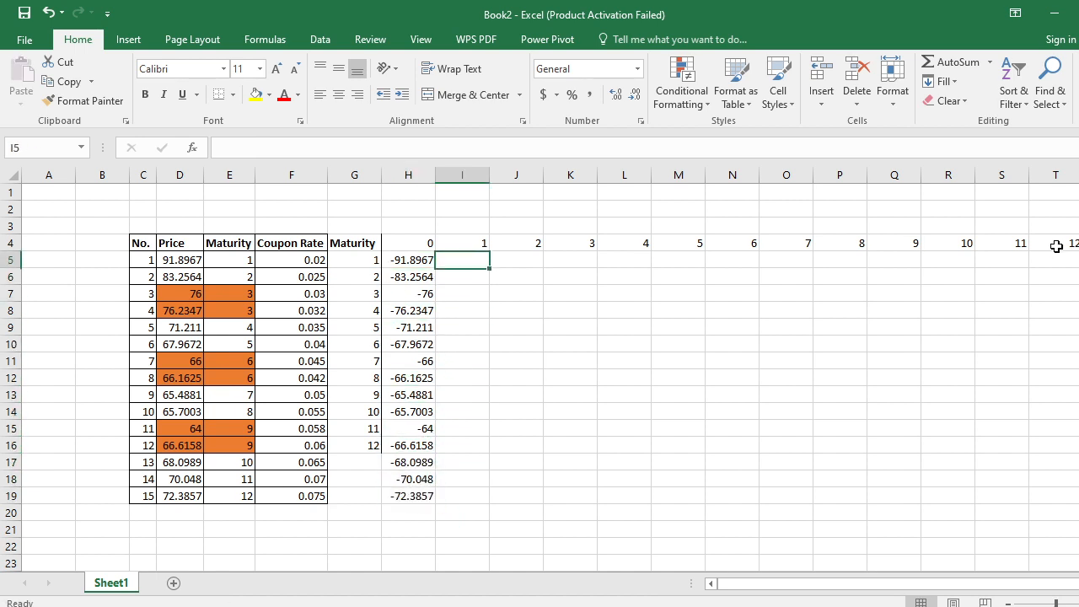
pyautogui.press('Down')
pyautogui.press('Up')
pyautogui.write('=')
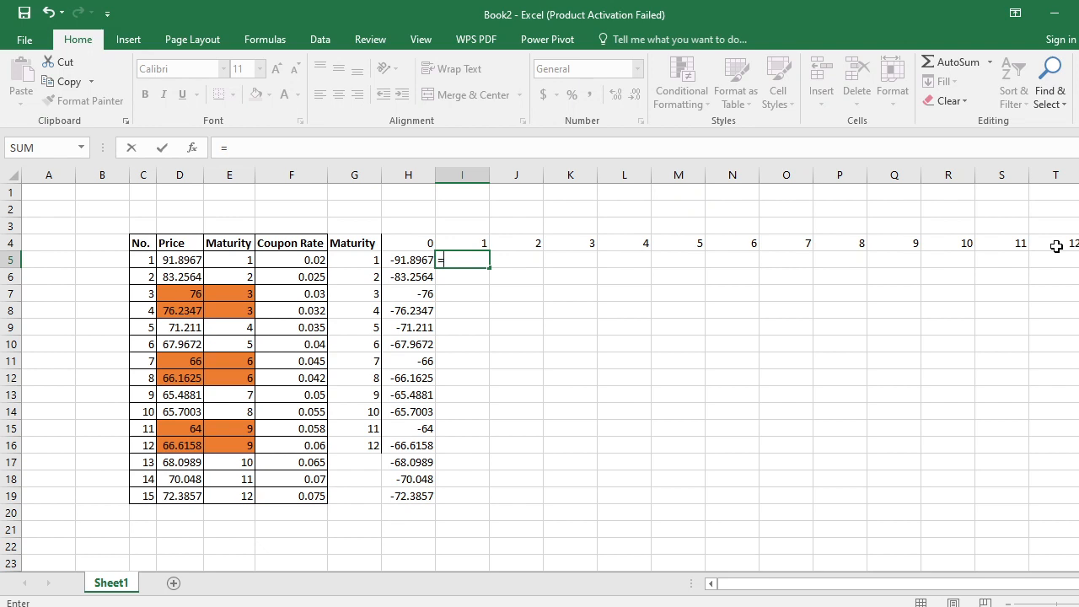
pyautogui.write('i')
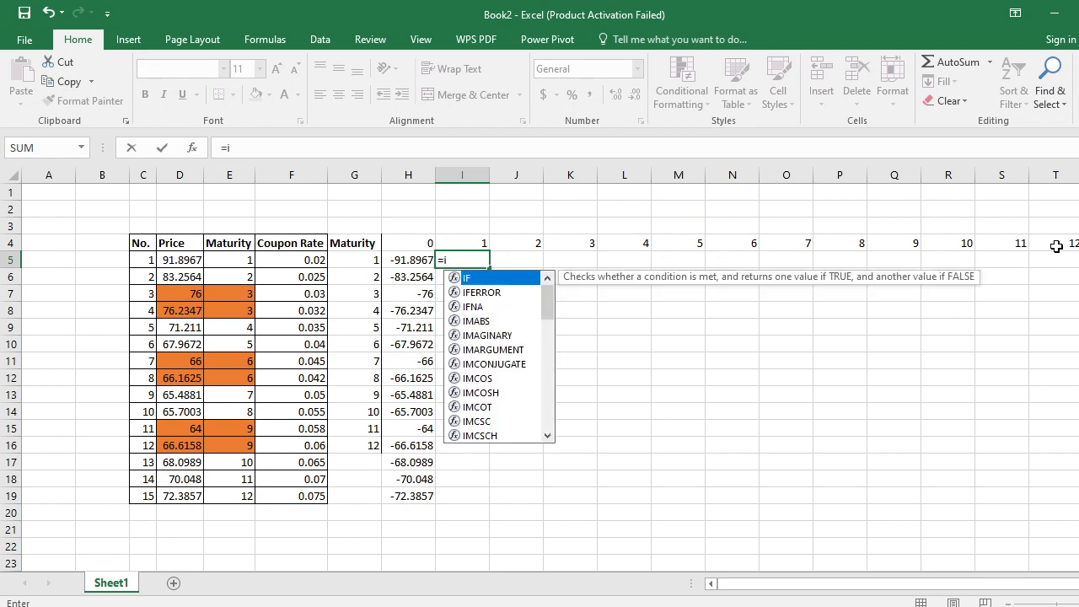
pyautogui.write('f')
pyautogui.press('Tab')
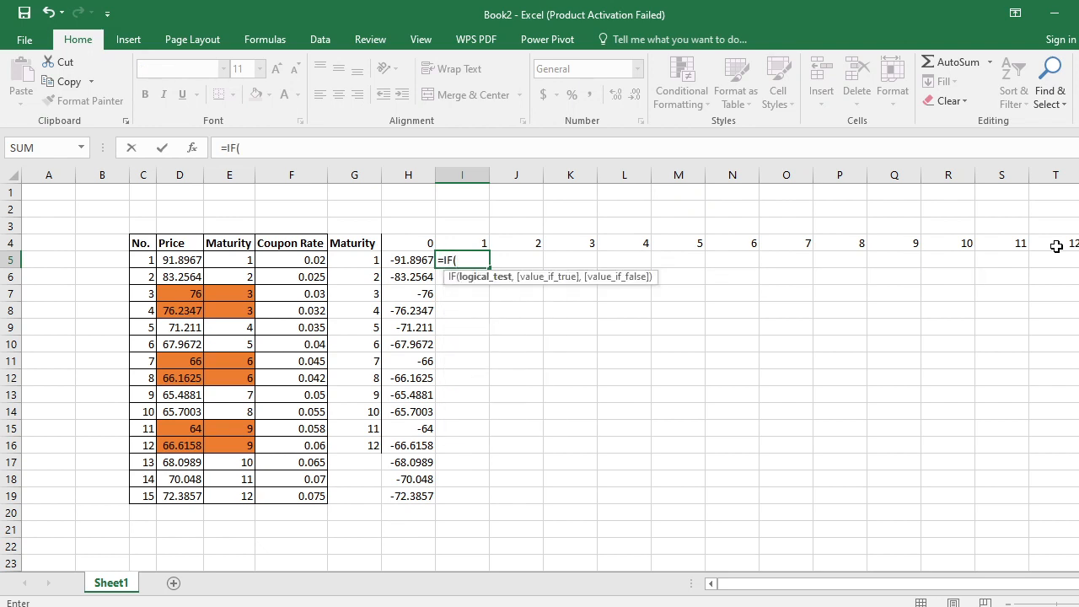
pyautogui.press('Up')
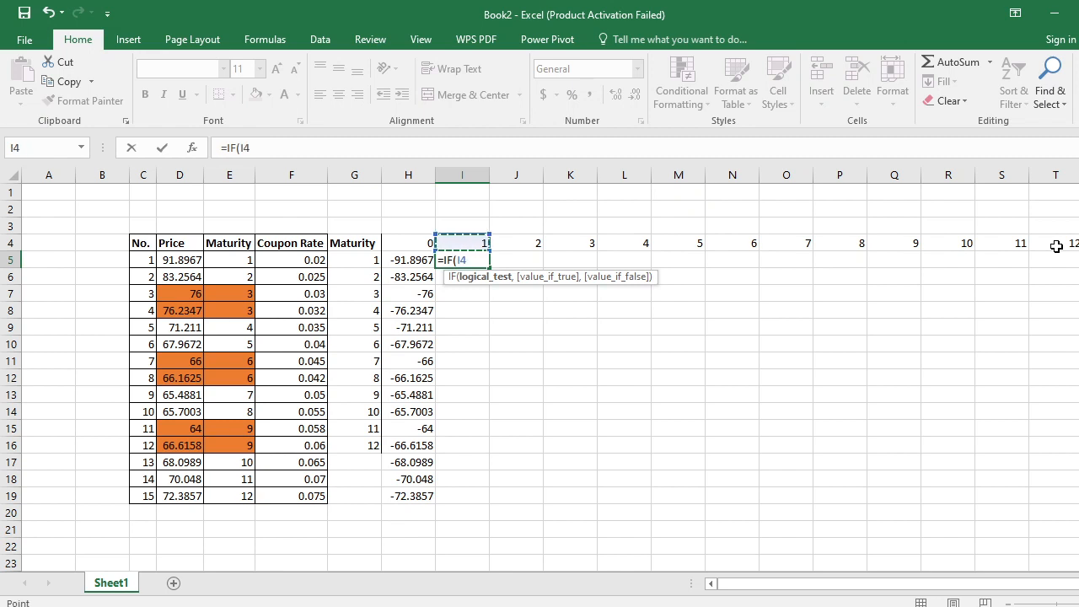
pyautogui.write(',')
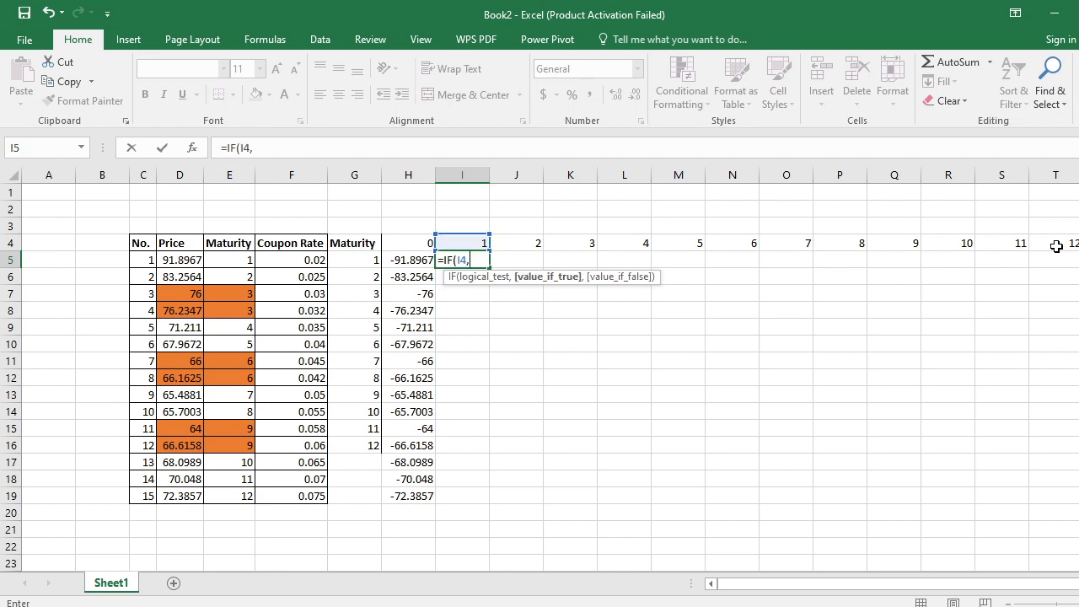
pyautogui.press('BackSpace')
pyautogui.write('<')
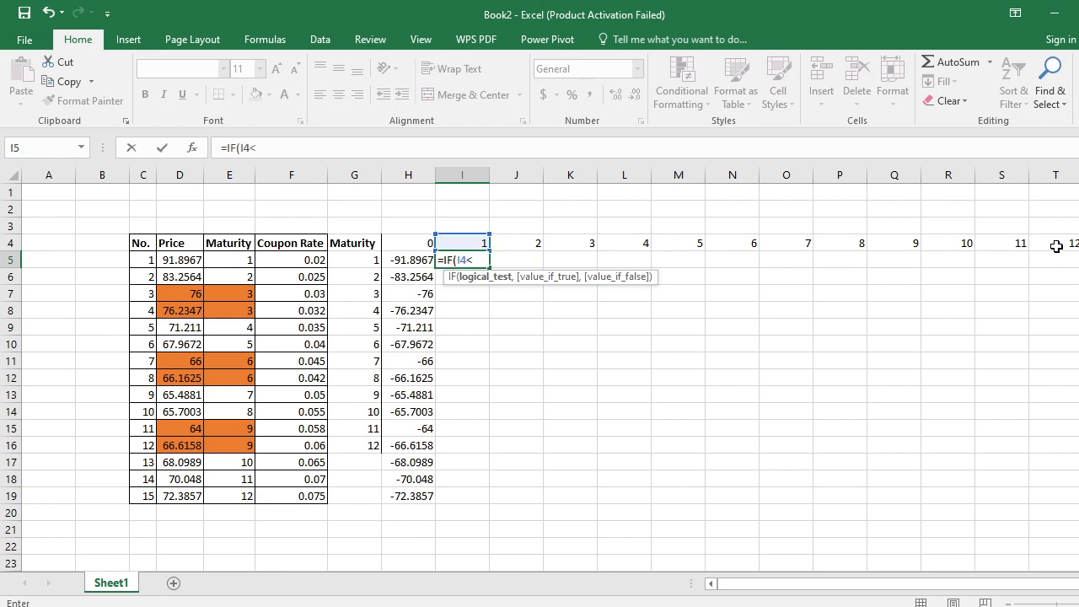
pyautogui.press('Left')
pyautogui.press('Left')
pyautogui.press('Left')
pyautogui.press('Left')
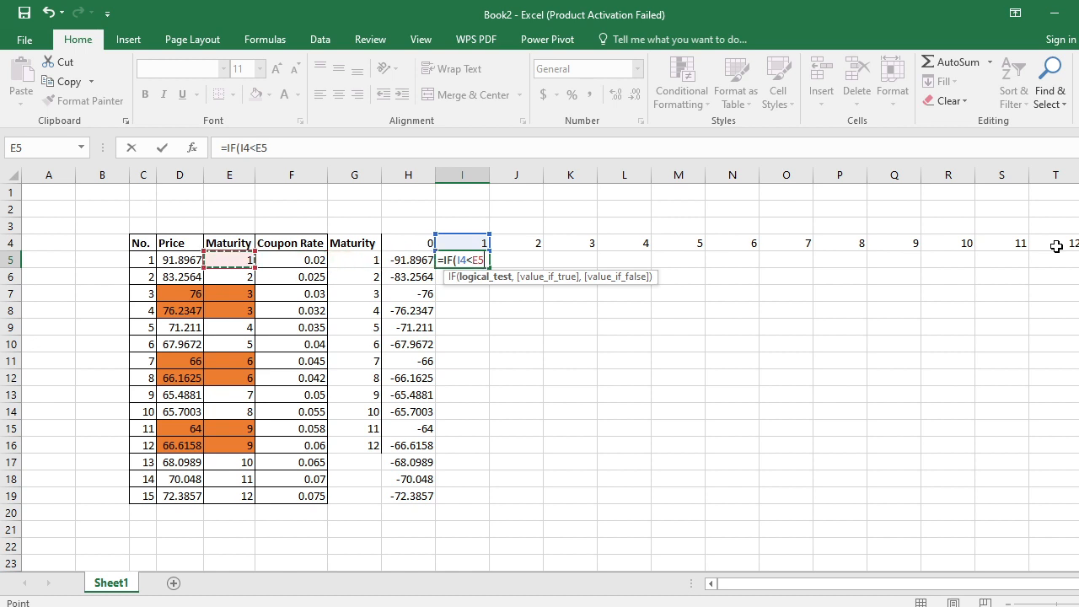
pyautogui.write(',')
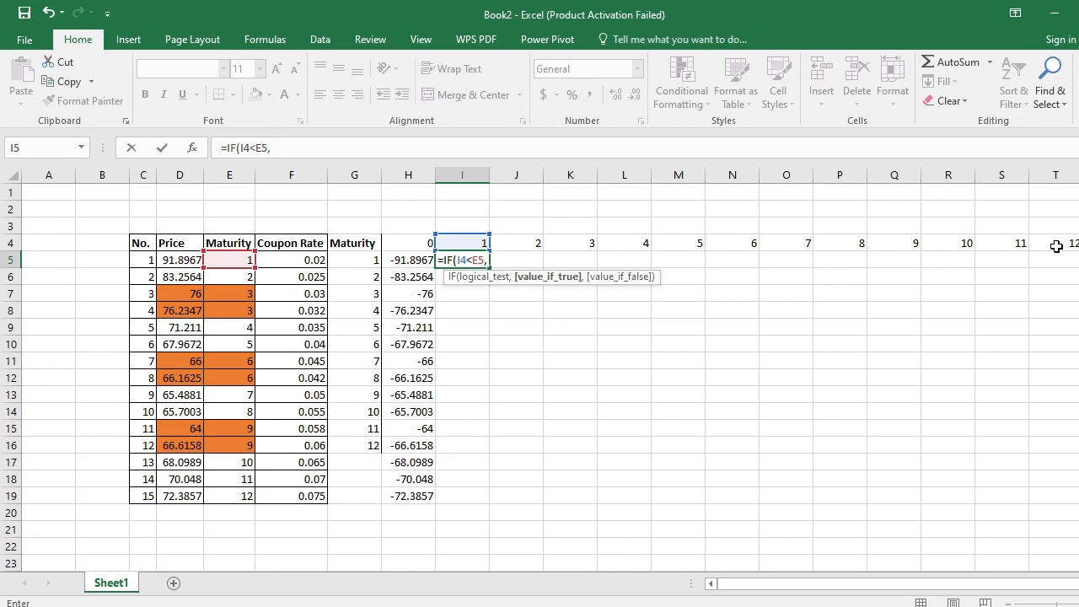
# - Add 100*F5 as the formula's value if true, giving the coupon payment before maturity
pyautogui.write('100*')
pyautogui.press('Left')
pyautogui.press('Left')
pyautogui.press('Left')
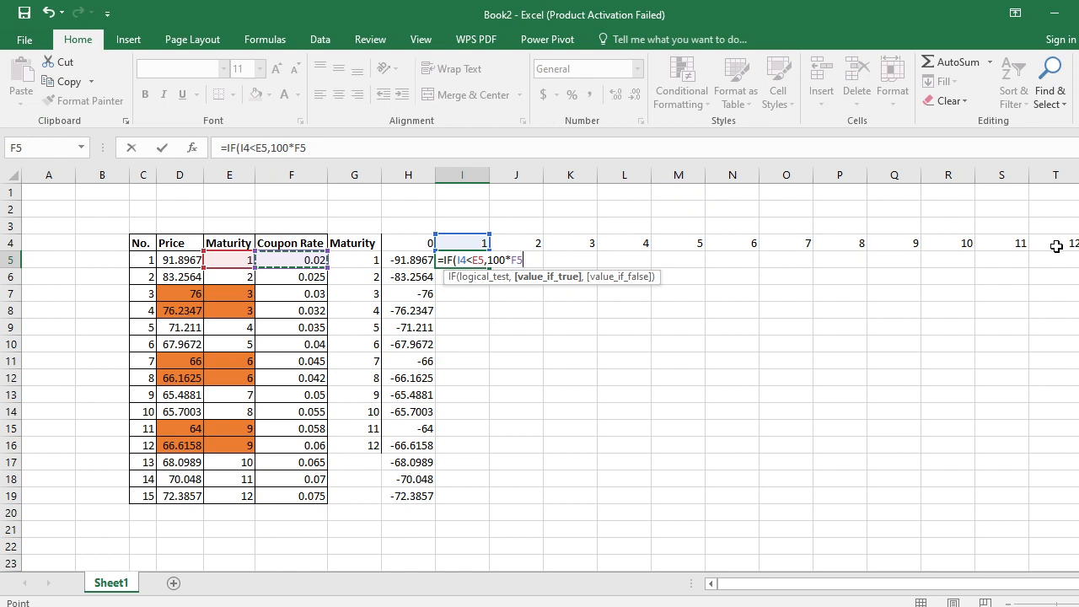
pyautogui.write(',')
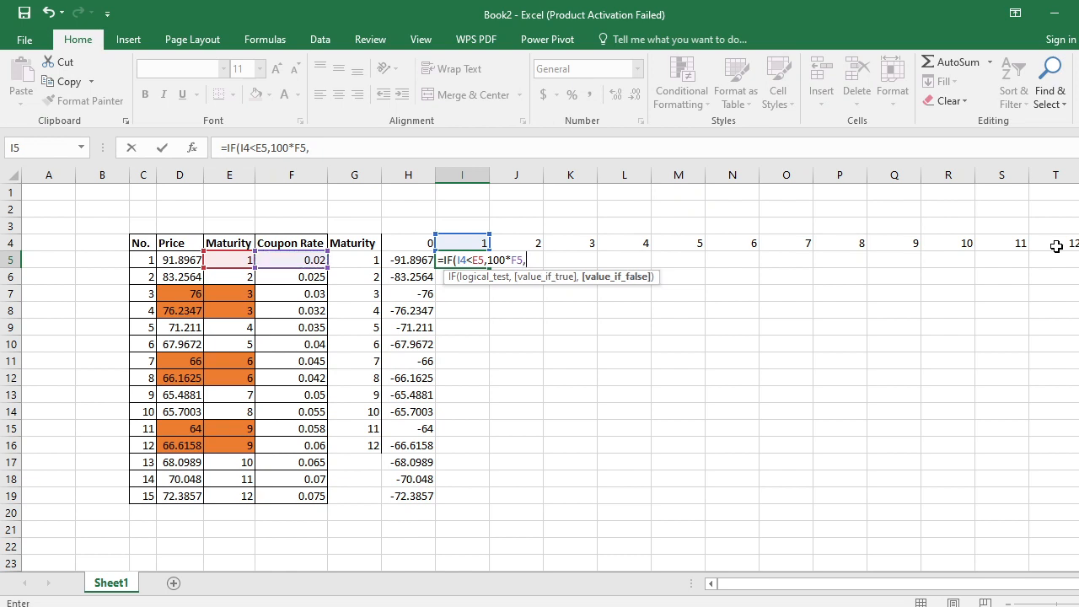
pyautogui.write('if')
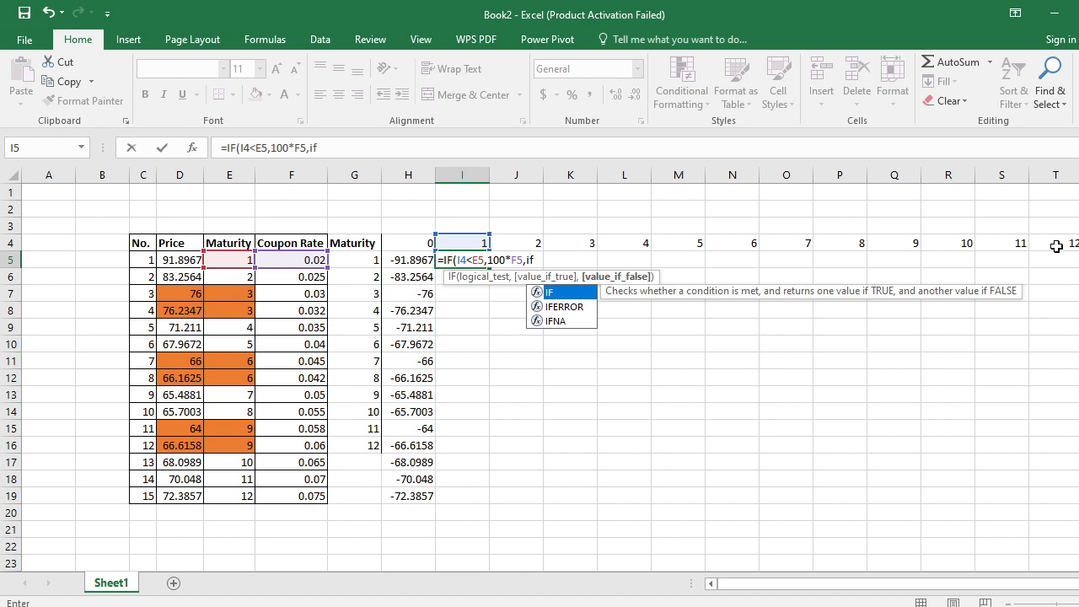
# - Nest a second IF as the value if false, with the logical test I4=E5
pyautogui.press('Tab')
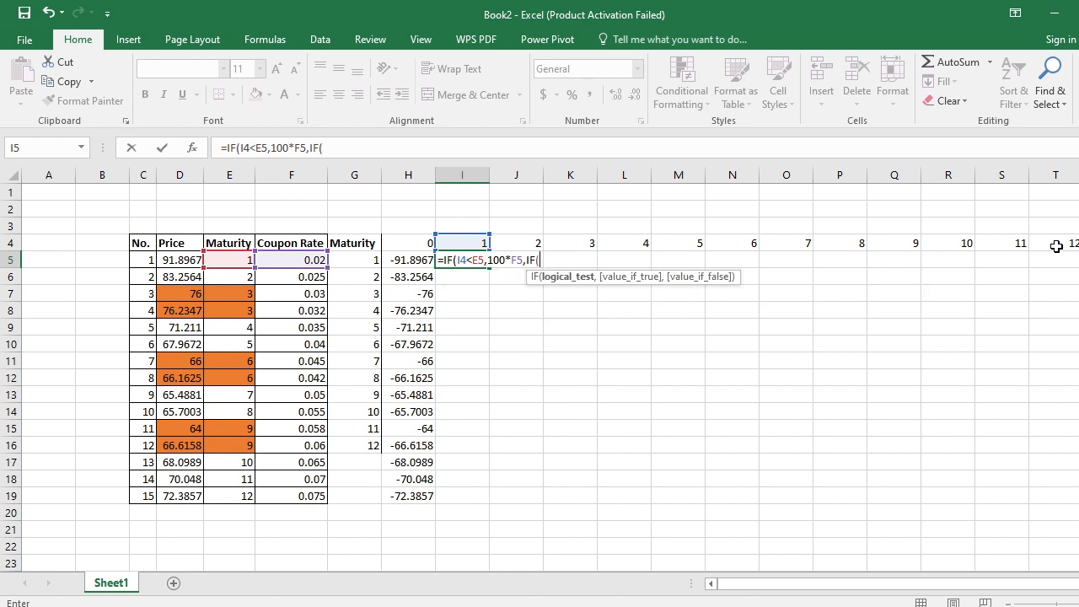
pyautogui.press('Up')
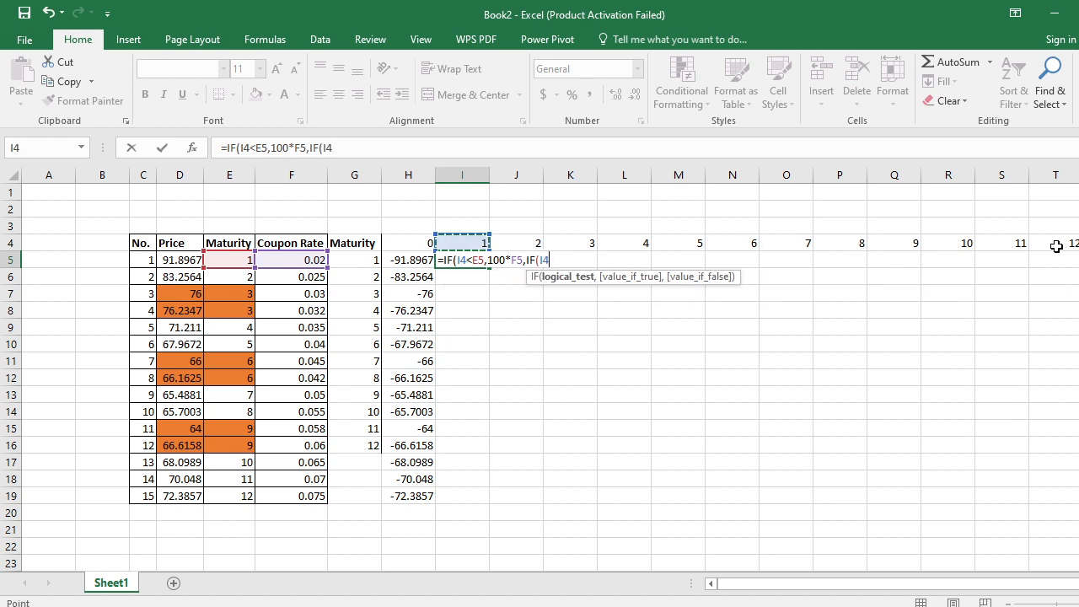
pyautogui.write('=')
pyautogui.press('Left')
pyautogui.press('Left')
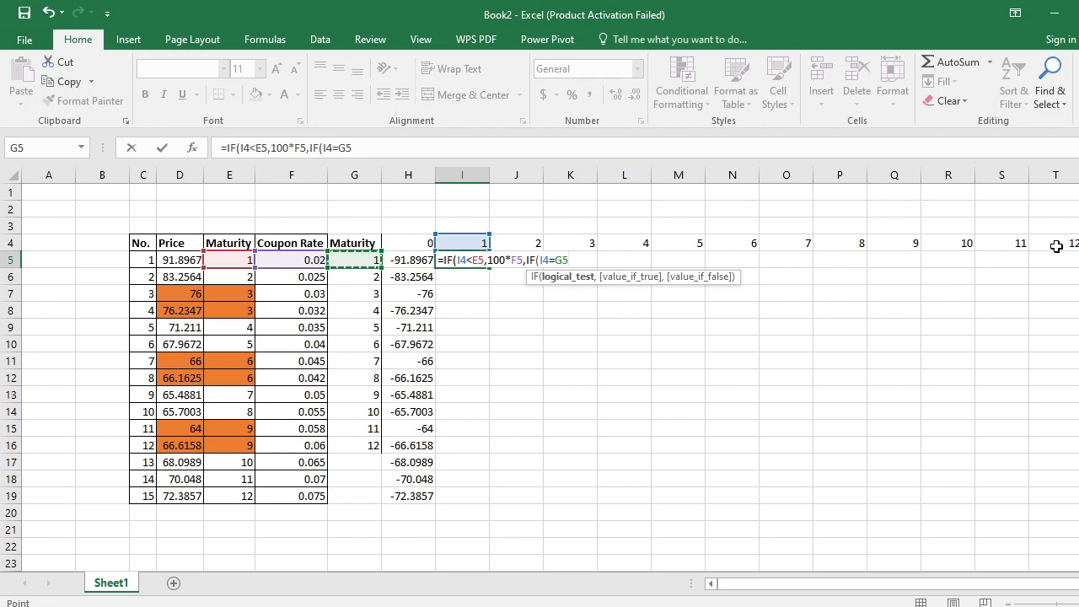
pyautogui.press('Left')
pyautogui.press('Left')
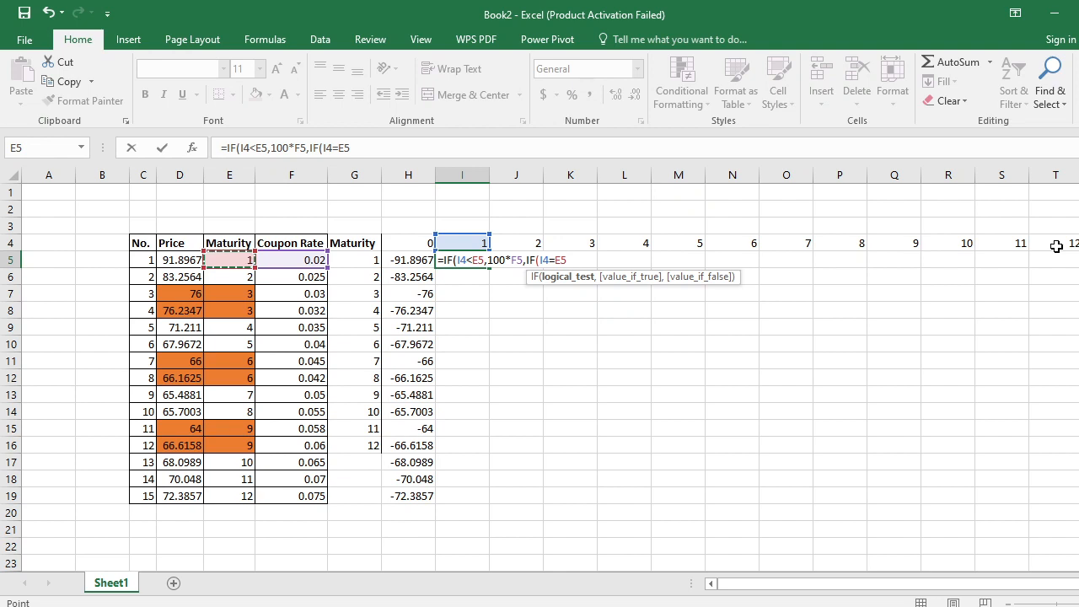
pyautogui.write(',')
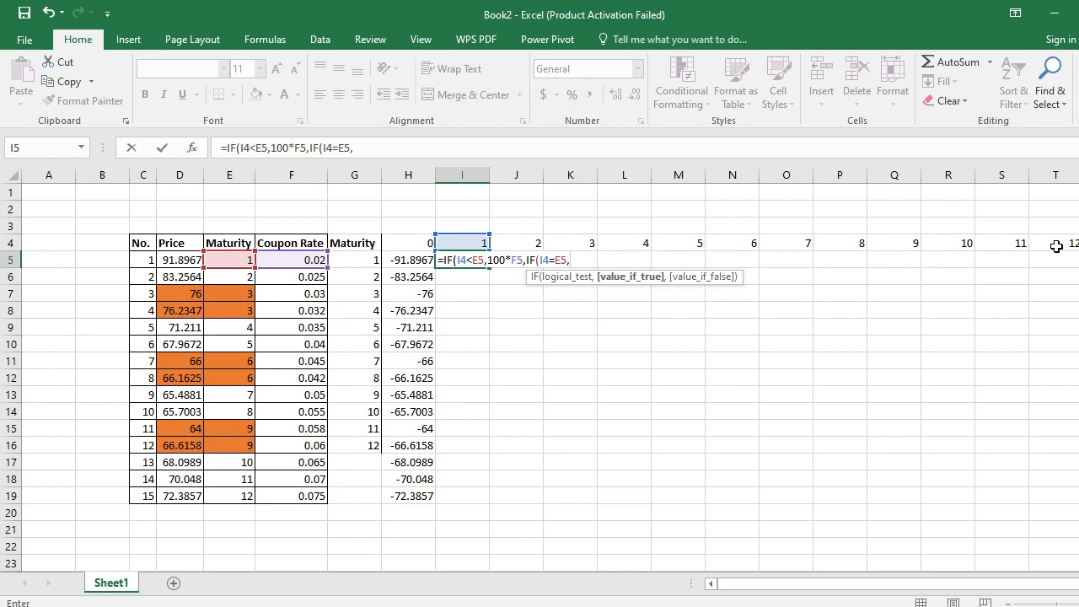
pyautogui.write('100')
# - Complete the nested IF with 100*(1+F5) if true and 0 otherwise, and enter the formula in I5 with the parenthesis correction accepted
pyautogui.write('*(1+')
pyautogui.press('Left')
pyautogui.press('Left')
pyautogui.press('Left')
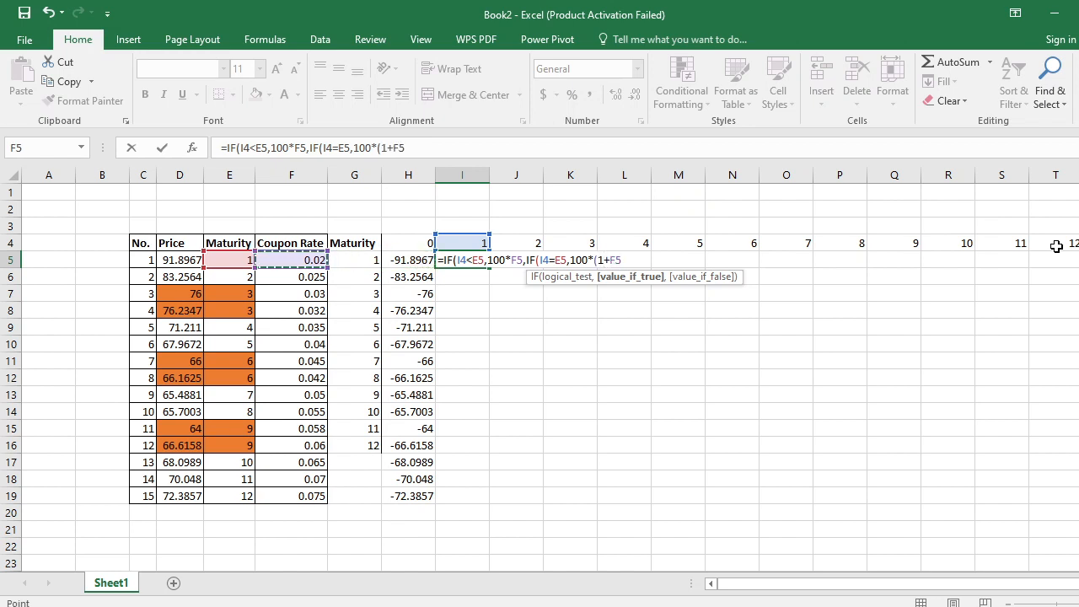
pyautogui.write('),0')
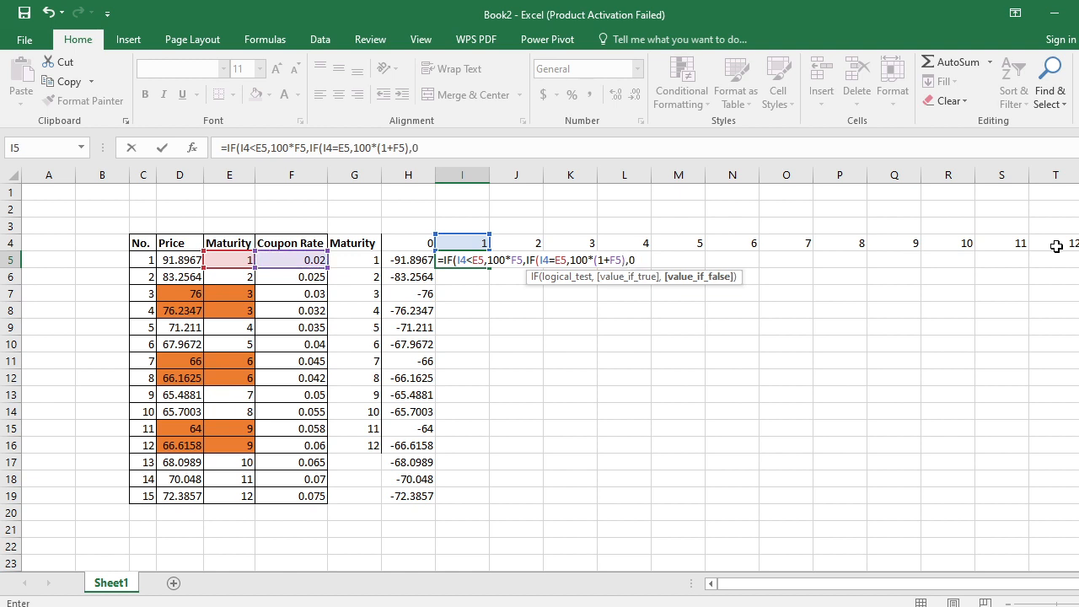
pyautogui.press('Return')
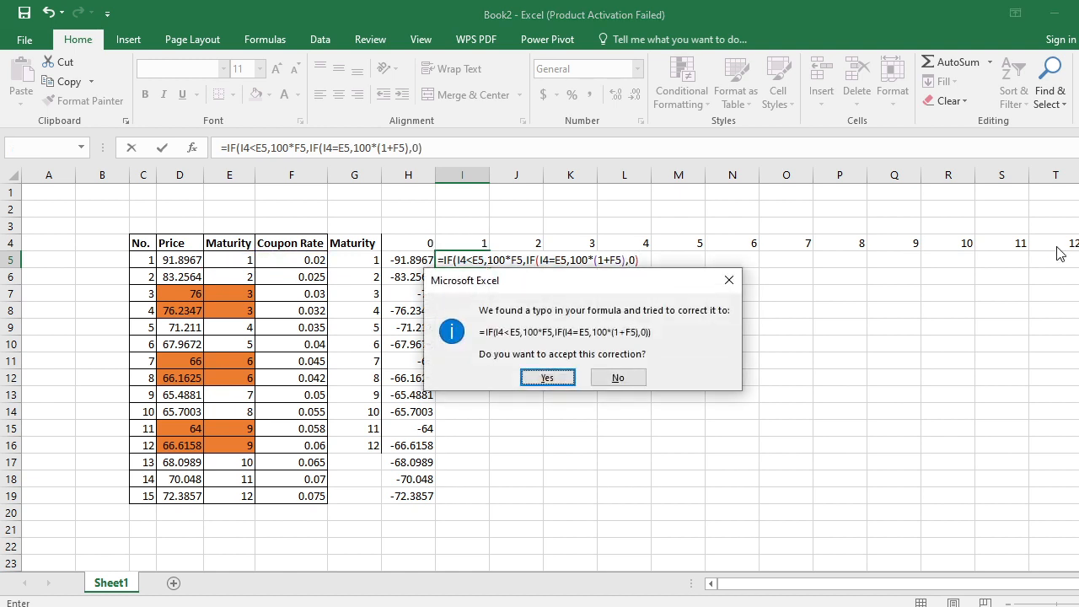
pyautogui.press('Return')
pyautogui.press('Up')
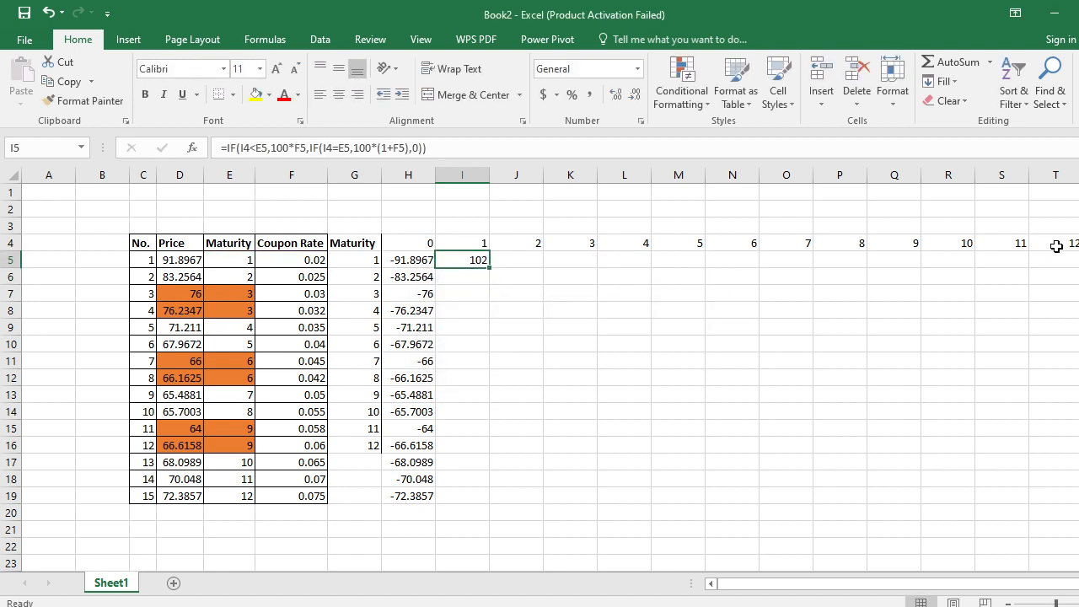
# - Examine the cash flow formula in I5 and the cells it refers to
pyautogui.press('F2')
pyautogui.press('Escape')
pyautogui.press('Down')
pyautogui.press('Up')
pyautogui.press('F2')
pyautogui.press('Escape')
pyautogui.press('Left')
pyautogui.press('Right')
pyautogui.press('Up')
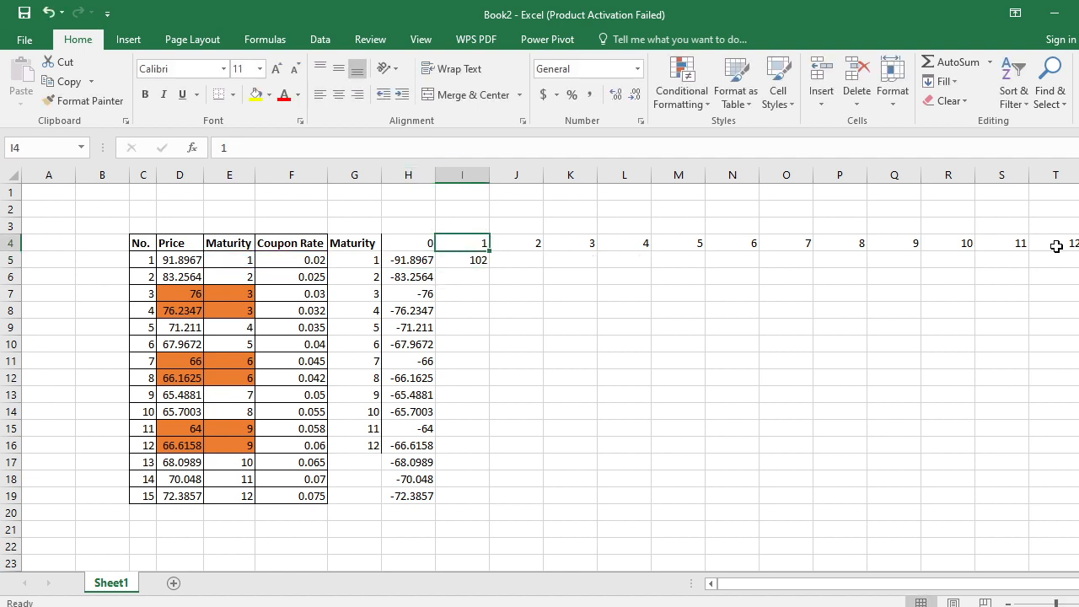
pyautogui.press('Down')
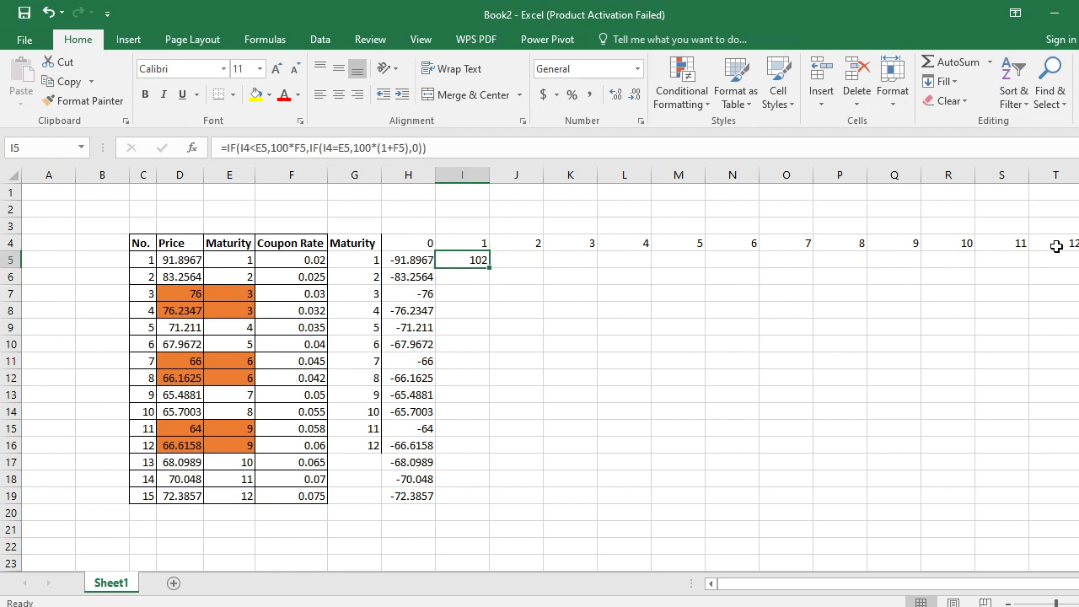
# - Edit the I5 formula and fix the row of the period reference in the first test as I$4
pyautogui.press('F2')
pyautogui.press('Left')
pyautogui.press('Left')
pyautogui.press('Left')
pyautogui.press('Left')
pyautogui.press('Left')
pyautogui.press('Left')
pyautogui.press('Left')
pyautogui.press('Left')
pyautogui.press('Left')
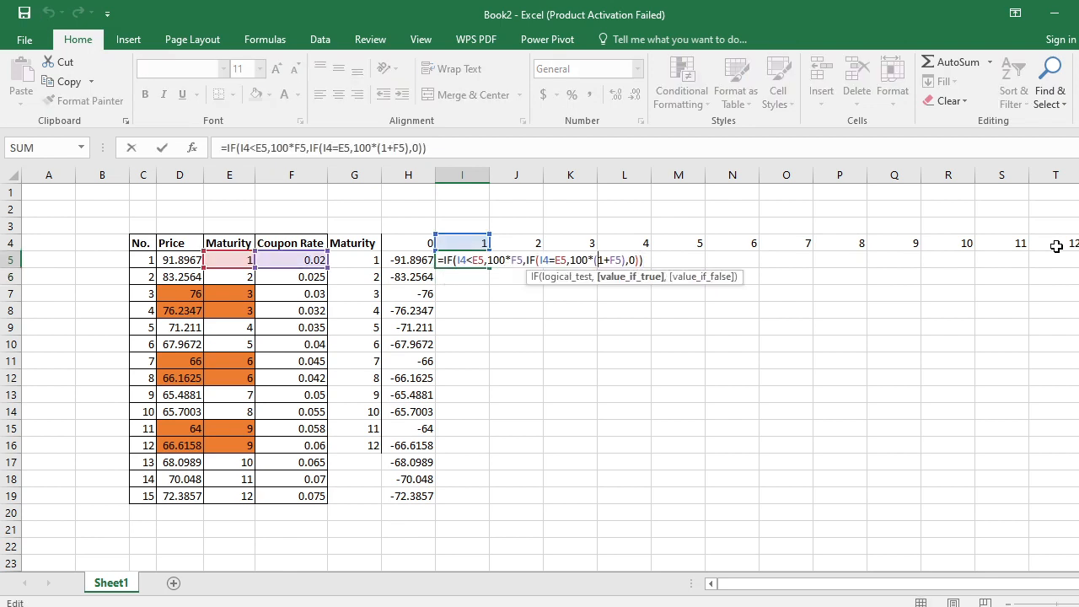
pyautogui.press('Left')
pyautogui.press('Left')
pyautogui.press('Left')
pyautogui.press('Left')
pyautogui.press('Left')
pyautogui.press('Left')
pyautogui.press('Left')
pyautogui.press('Left')
pyautogui.press('Left')
pyautogui.press('Left')
pyautogui.press('Left')
pyautogui.press('Left')
pyautogui.press('Left')
pyautogui.press('Left')
pyautogui.press('Left')
pyautogui.press('Left')
pyautogui.press('Left')
pyautogui.press('Left')
pyautogui.press('Left')
pyautogui.press('Left')
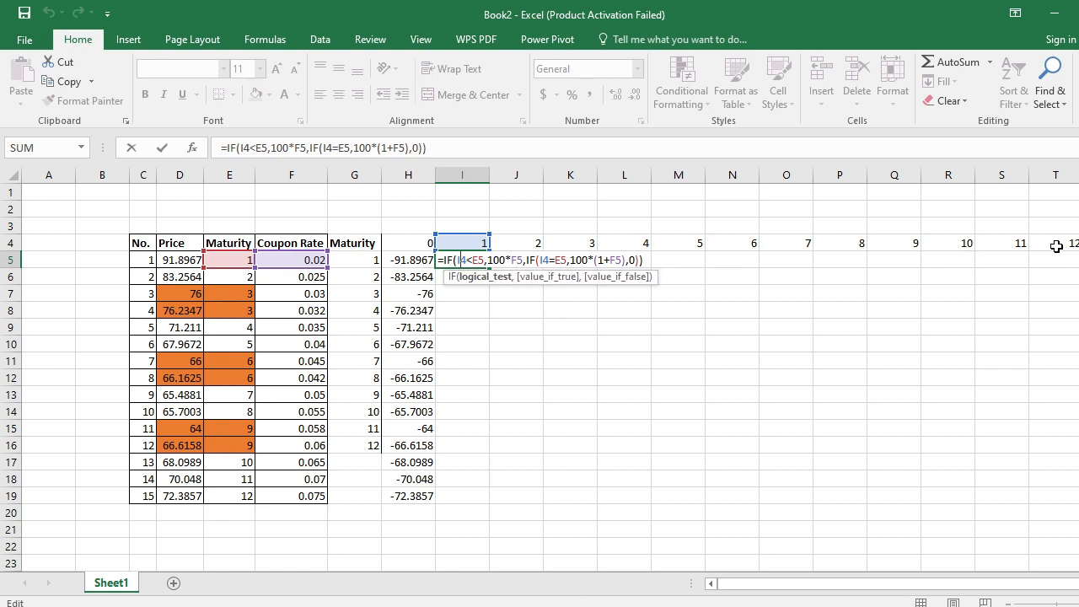
pyautogui.press('F4')
pyautogui.press('F4')
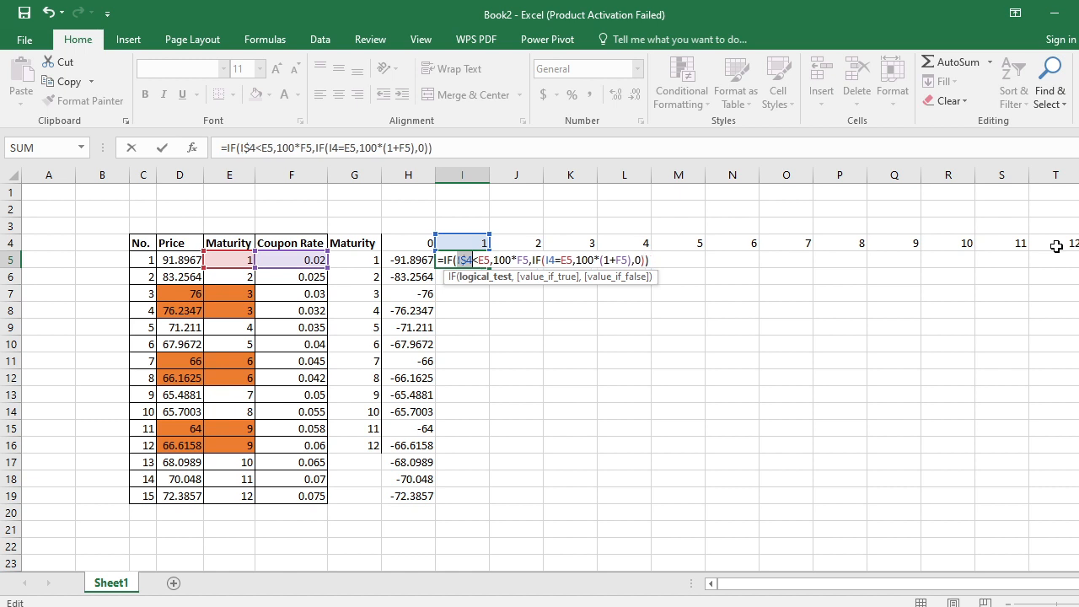
# - Fix the row of the period reference in the nested IF's test as I$4
pyautogui.press('Right')
pyautogui.press('Right')
pyautogui.press('Right')
pyautogui.press('Right')
pyautogui.press('Right')
pyautogui.press('Right')
pyautogui.press('Right')
pyautogui.press('Right')
pyautogui.press('Right')
pyautogui.press('Right')
pyautogui.press('Right')
pyautogui.press('Right')
pyautogui.press('Right')
pyautogui.press('Right')
pyautogui.press('Right')
pyautogui.press('Right')
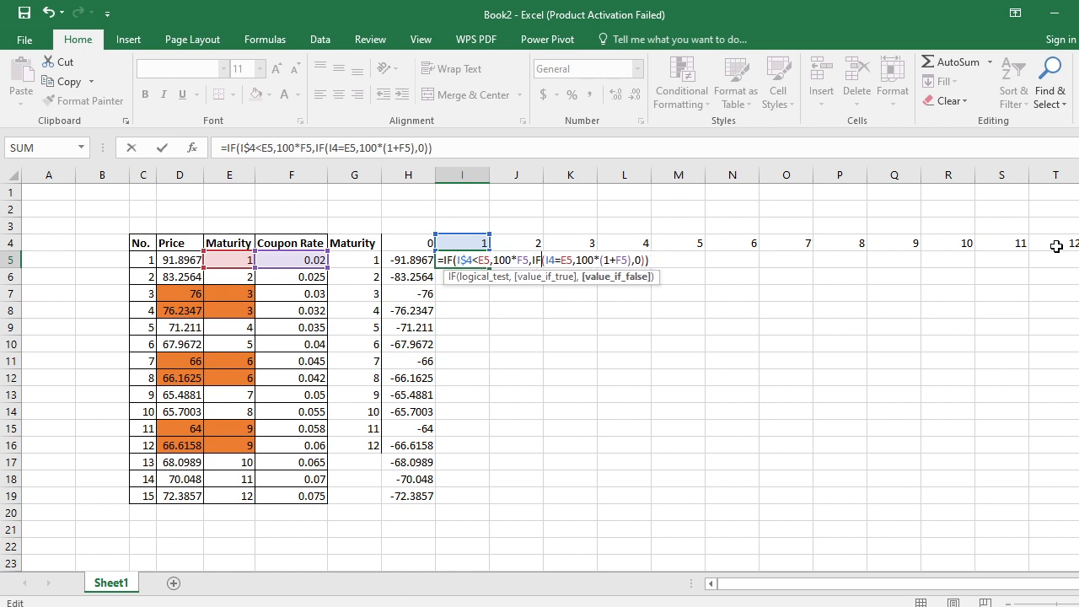
pyautogui.press('F4')
pyautogui.press('F4')
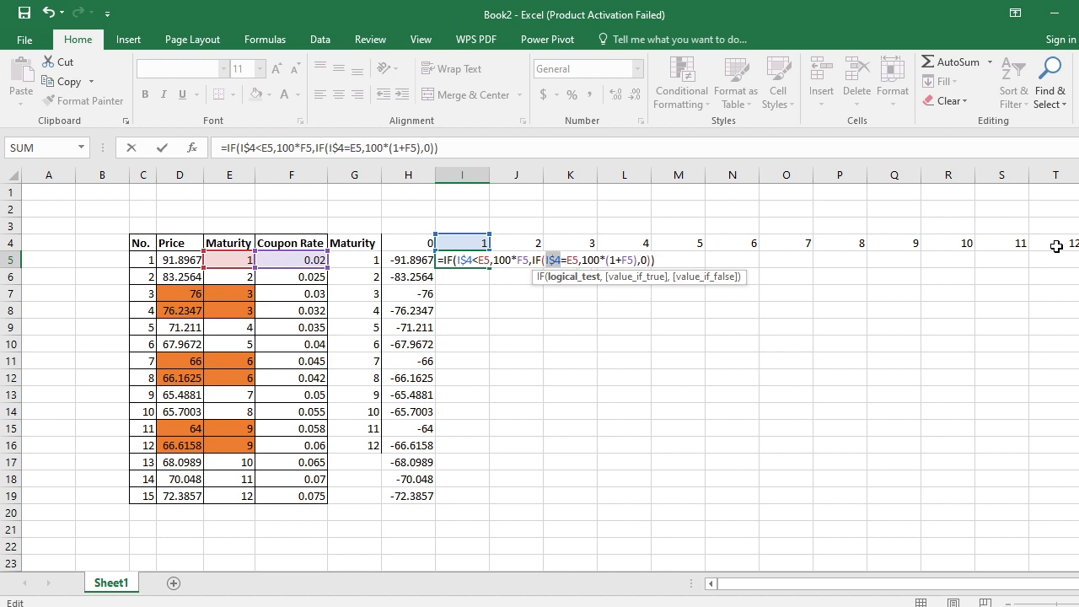
# - Fix the column of the maturity reference in the first test as $E5
pyautogui.press('Left')
pyautogui.press('Left')
pyautogui.press('Left')
pyautogui.press('Left')
pyautogui.press('Left')
pyautogui.press('Left')
pyautogui.press('Left')
pyautogui.press('Left')
pyautogui.press('Left')
pyautogui.press('Left')
pyautogui.press('Left')
pyautogui.press('Left')
pyautogui.press('Left')
pyautogui.press('F4')
pyautogui.press('F4')
pyautogui.press('F4')
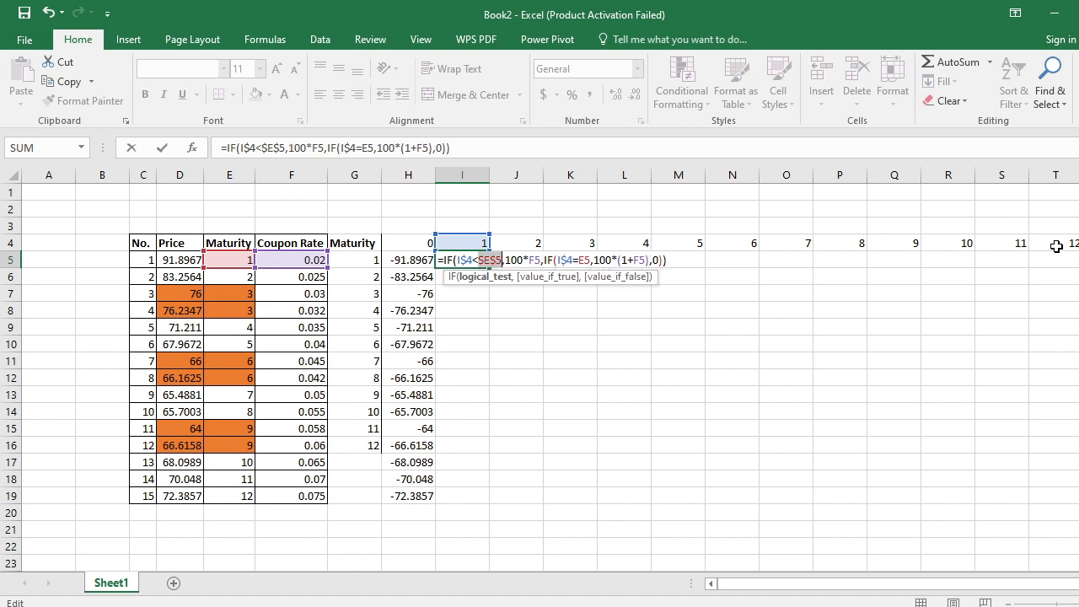
pyautogui.press('Right')
pyautogui.press('Right')
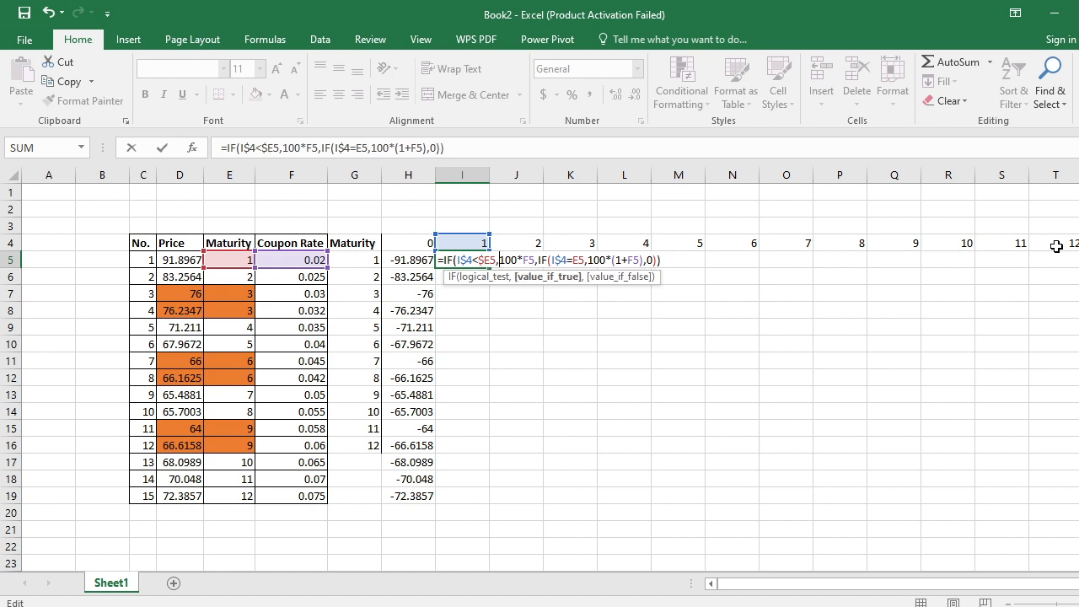
# - Fix the column of the coupon rate reference in the 100*F5 term as $F5
pyautogui.press('Right')
pyautogui.press('Right')
pyautogui.press('Right')
pyautogui.press('Right')
pyautogui.press('Right')
pyautogui.press('Right')
pyautogui.press('F4')
pyautogui.press('F4')
pyautogui.press('F4')
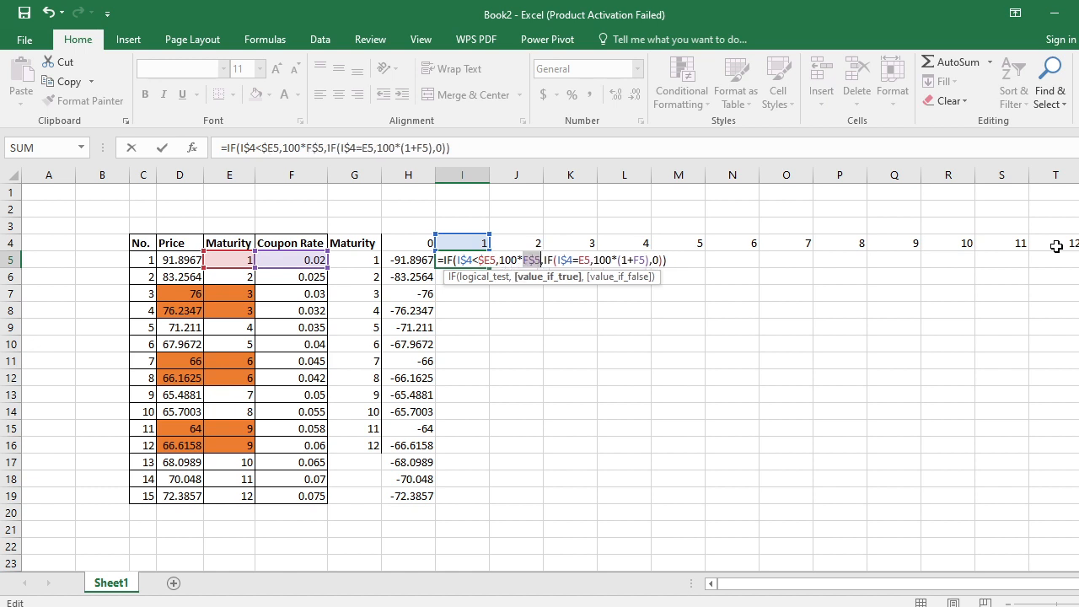
# - Fix the column of the maturity reference in the nested IF's test as $E5
pyautogui.press('Right')
pyautogui.press('Right')
pyautogui.press('Right')
pyautogui.press('Right')
pyautogui.press('Right')
pyautogui.press('Right')
pyautogui.press('Right')
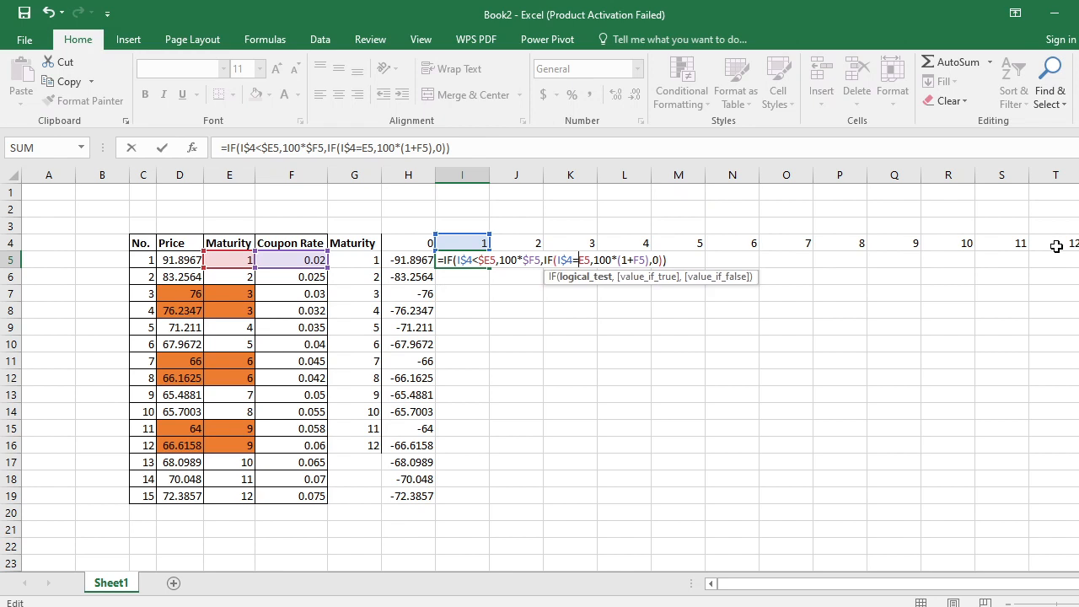
pyautogui.press('F4')
pyautogui.press('F4')
pyautogui.press('F4')
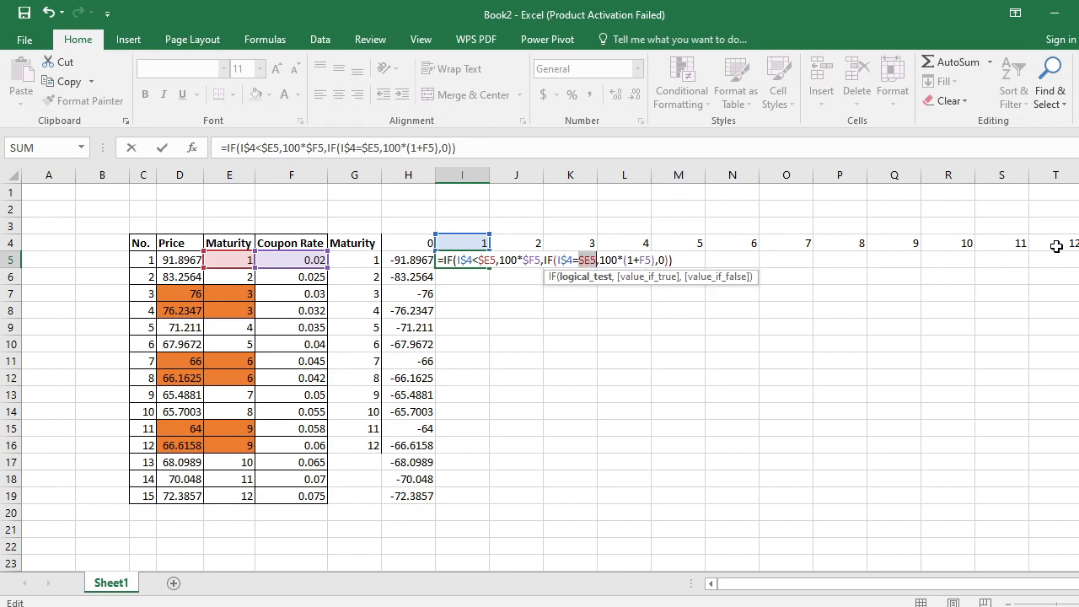
# - Fix the coupon rate's column in the 100*(1+F5) term as $F5 and commit the edited I5 formula
pyautogui.press('Right')
pyautogui.press('Right')
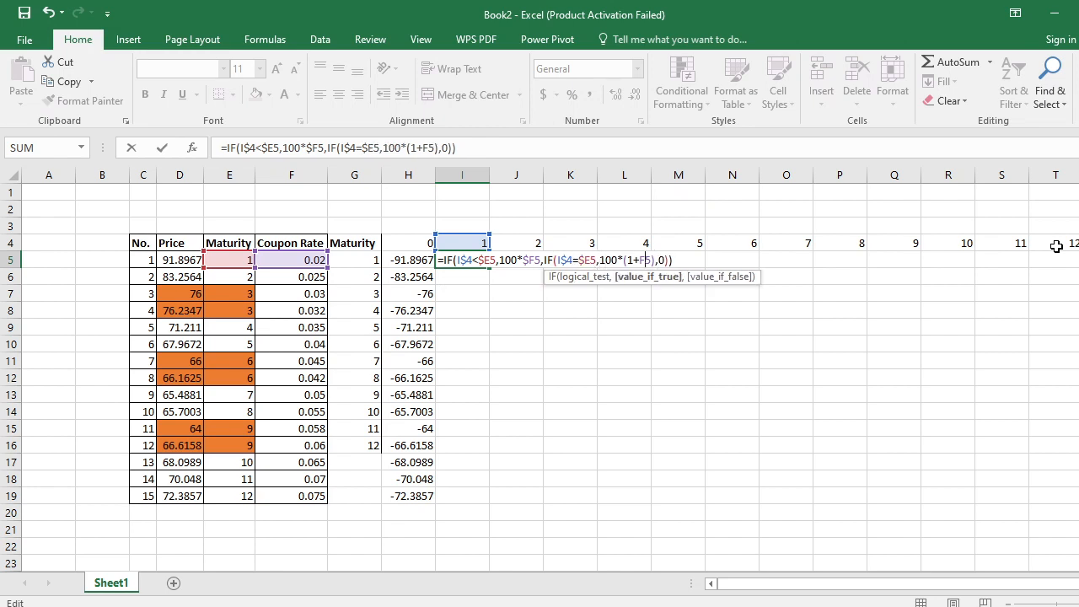
pyautogui.press('F4')
pyautogui.press('F4')
pyautogui.press('F4')
pyautogui.hotkey('ctrl', 'Return')
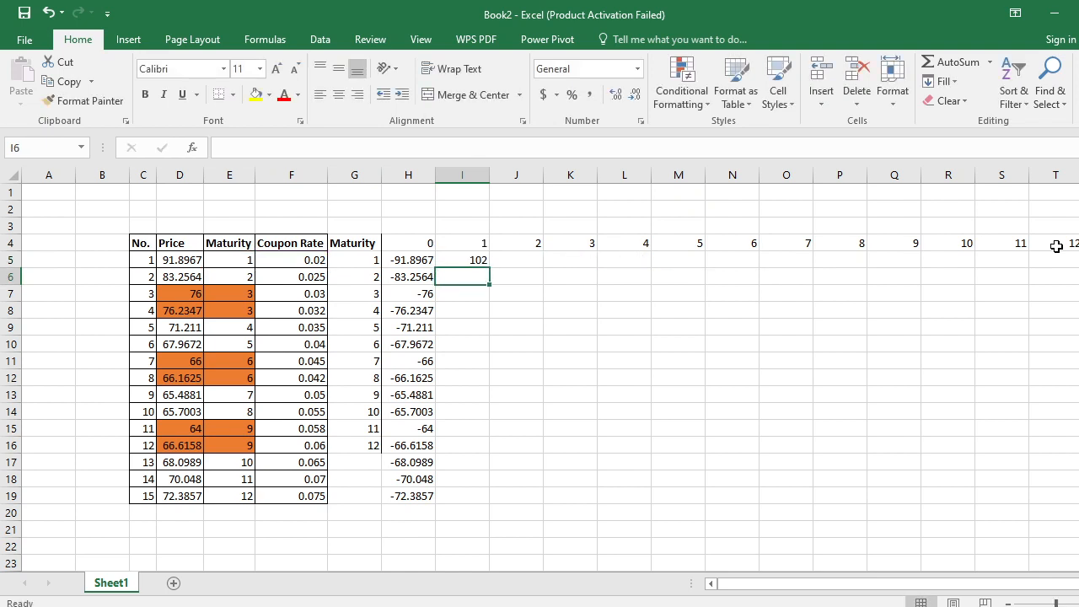
# - Copy the cash flow formula from I5 to I6, and from I6 on to J6
pyautogui.hotkey('ctrl', 'c')
pyautogui.press('Down')
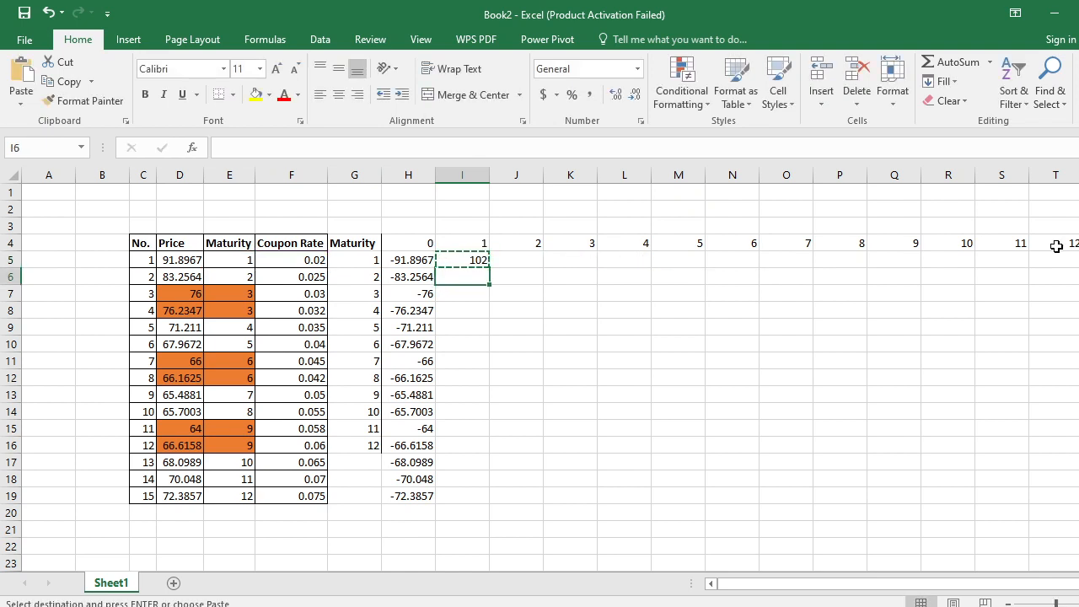
pyautogui.press('Return')
pyautogui.hotkey('ctrl', 'c')
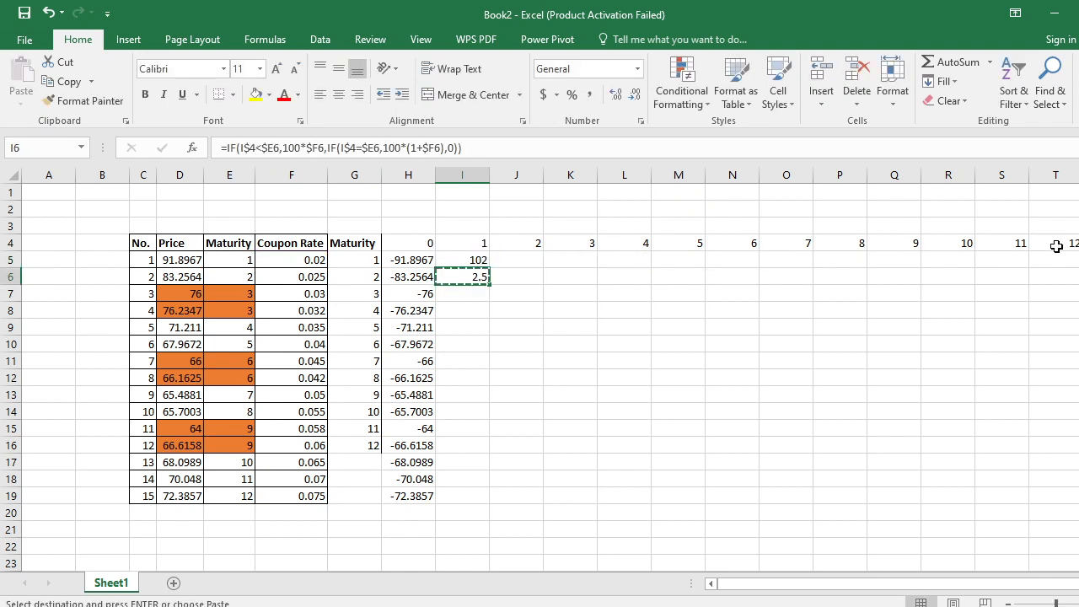
pyautogui.press('Right')
pyautogui.press('Return')
# - Copy the I5 cash flow formula across the whole matrix I5:T19, covering all 15 bonds and periods 1 to 12
pyautogui.press('Left')
pyautogui.press('Up')
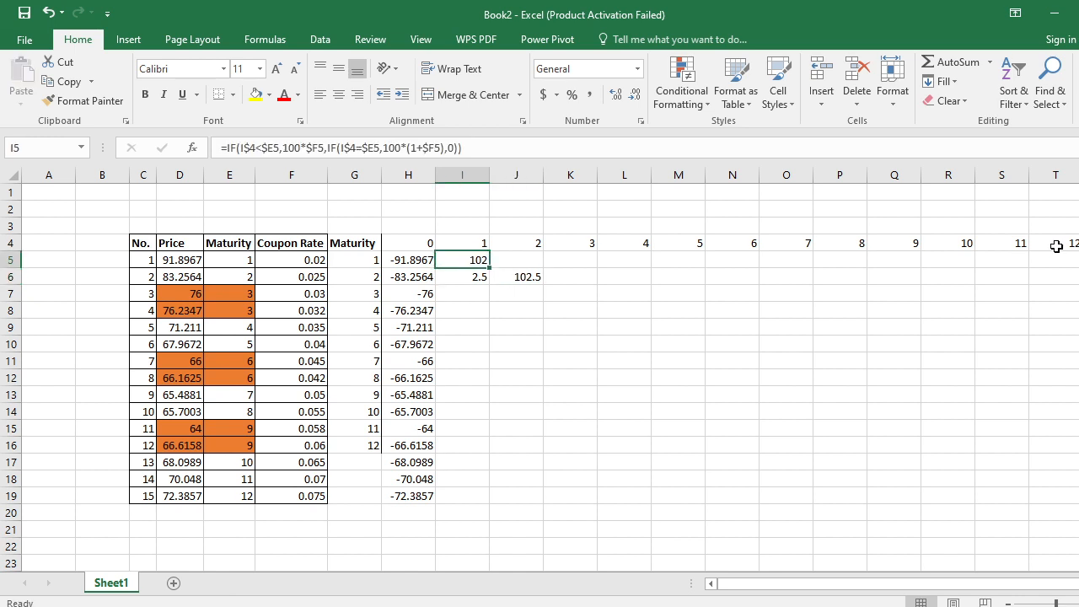
pyautogui.hotkey('ctrl', 'c')
pyautogui.hotkey('shift', 'Down')
pyautogui.hotkey('shift', 'Down')
pyautogui.hotkey('shift', 'Down')
pyautogui.hotkey('shift', 'Down')
pyautogui.hotkey('shift', 'Down')
pyautogui.hotkey('shift', 'Down')
pyautogui.hotkey('shift', 'Down')
pyautogui.hotkey('shift', 'Down')
pyautogui.hotkey('shift', 'Down')
pyautogui.hotkey('shift', 'Down')
pyautogui.hotkey('shift', 'Down')
pyautogui.hotkey('shift', 'Down')
pyautogui.hotkey('shift', 'Down')
pyautogui.hotkey('shift', 'Down')
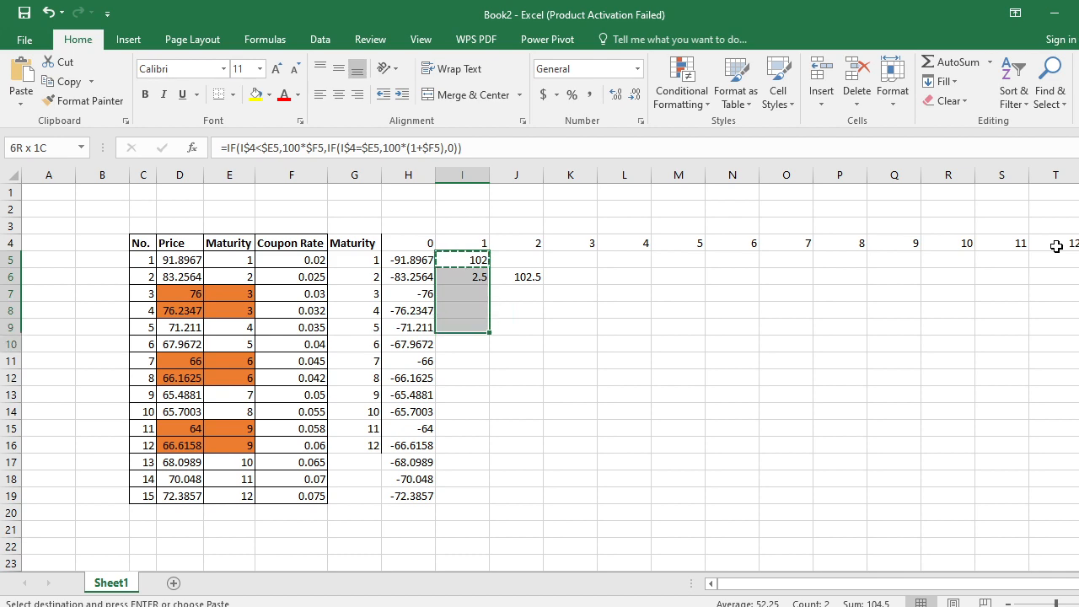
pyautogui.hotkey('shift', 'Right')
pyautogui.hotkey('shift', 'Right')
pyautogui.hotkey('shift', 'Right')
pyautogui.hotkey('shift', 'Right')
pyautogui.hotkey('shift', 'Right')
pyautogui.hotkey('shift', 'Right')
pyautogui.hotkey('shift', 'Right')
pyautogui.hotkey('shift', 'Right')
pyautogui.hotkey('shift', 'Right')
pyautogui.hotkey('shift', 'Right')
pyautogui.hotkey('shift', 'Right')
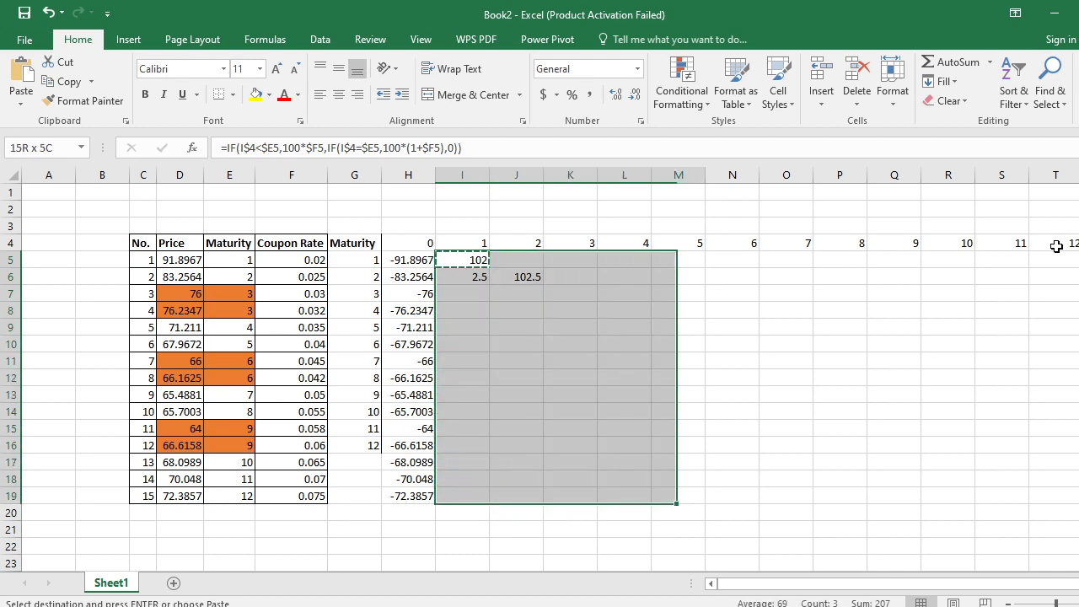
pyautogui.press('Return')
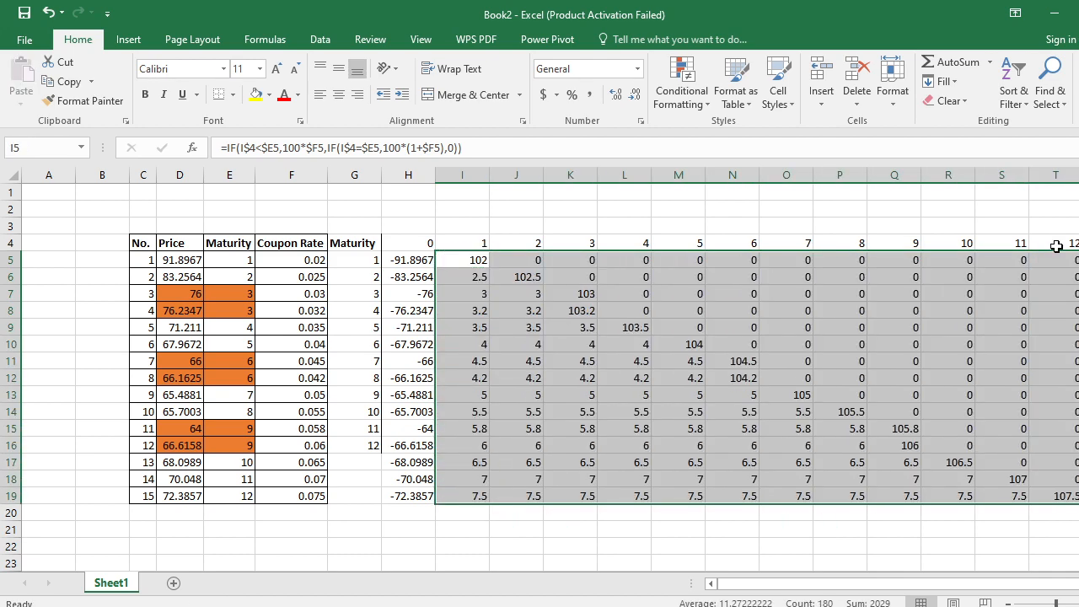
# - Check the copied formula in K7, the period 3 cash flow of bond 3, and compare it with I5
pyautogui.press('Down')
pyautogui.press('Down')
pyautogui.press('Right')
pyautogui.press('Right')
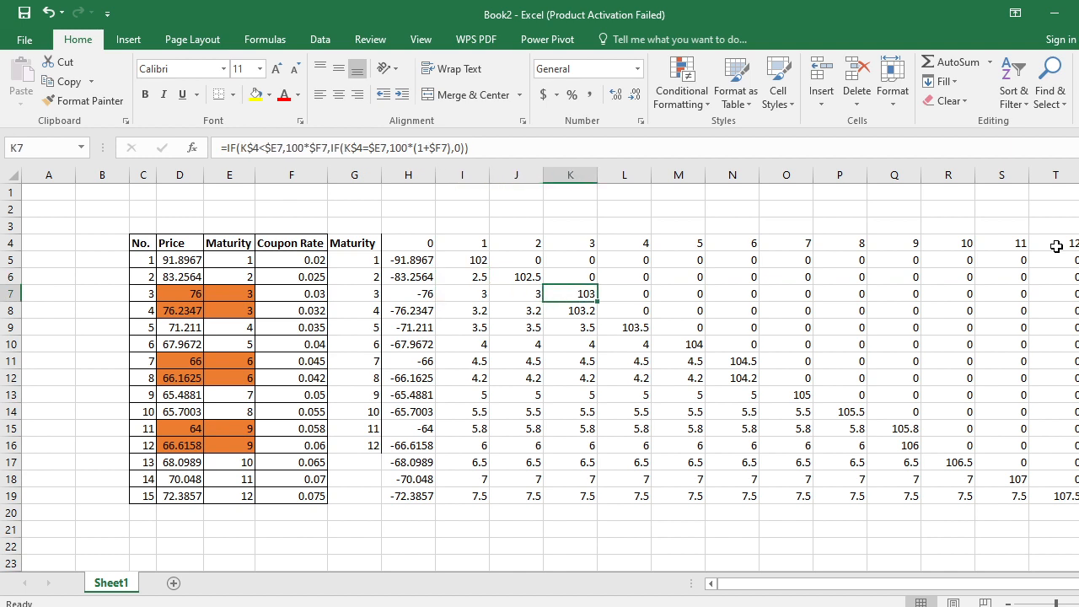
pyautogui.press('Up')
pyautogui.press('Left')
pyautogui.press('Left')
pyautogui.press('Up')
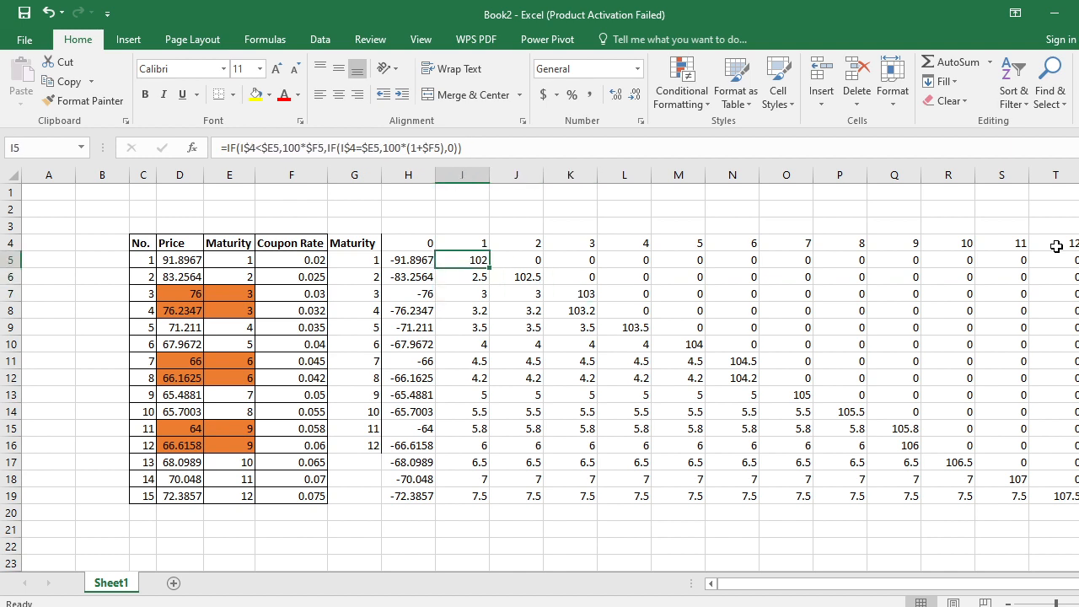
# - Examine bond 10's cash flows along row 14, from its maturity in E14 to the final payment in P14
pyautogui.press('Down')
pyautogui.press('Down')
pyautogui.press('Down')
pyautogui.press('Down')
pyautogui.press('Down')
pyautogui.press('Down')
pyautogui.press('Down')
pyautogui.press('Down')
pyautogui.press('Down')
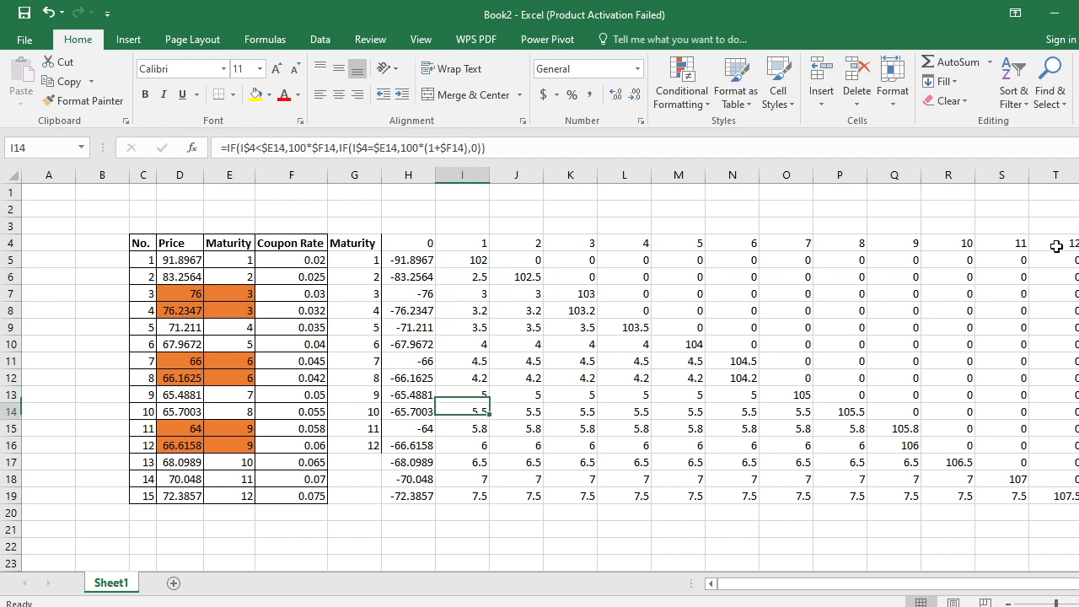
pyautogui.press('Left')
pyautogui.press('Left')
pyautogui.press('Left')
pyautogui.press('Left')
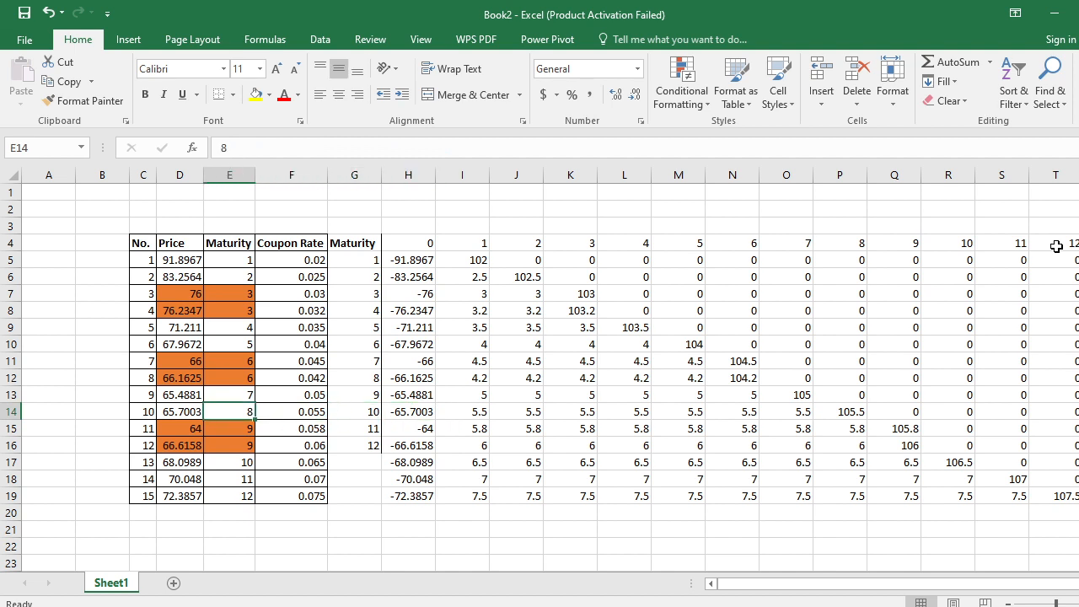
pyautogui.press('Right')
pyautogui.press('Right')
pyautogui.press('Right')
pyautogui.press('Right')
pyautogui.press('Right')
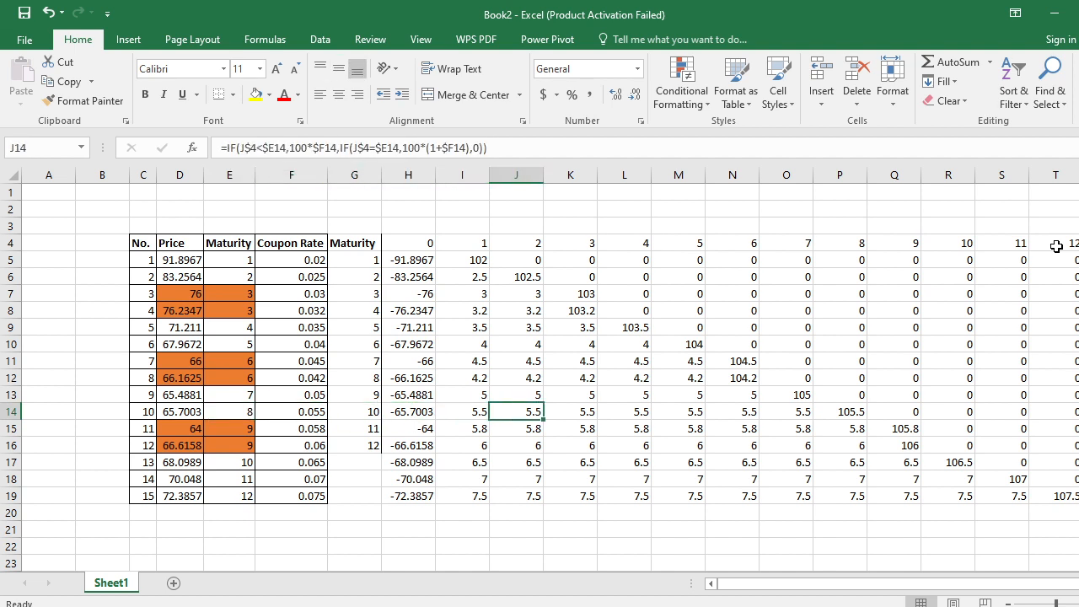
pyautogui.press('Right')
pyautogui.press('Right')
pyautogui.press('Left')
pyautogui.press('Left')
pyautogui.press('Left')
pyautogui.press('Right')
pyautogui.press('Right')
pyautogui.press('Right')
pyautogui.press('Right')
pyautogui.press('Right')
pyautogui.press('Right')
pyautogui.press('Right')
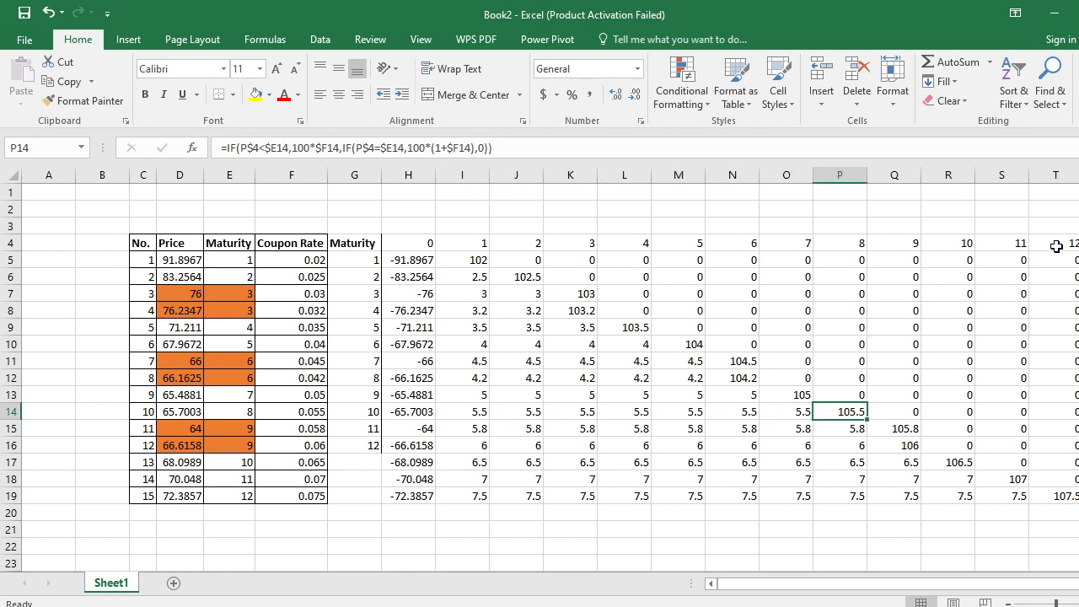
# - Compare the final cash flows in N11 and N12 for the two bonds maturing in period 6
pyautogui.press('Up')
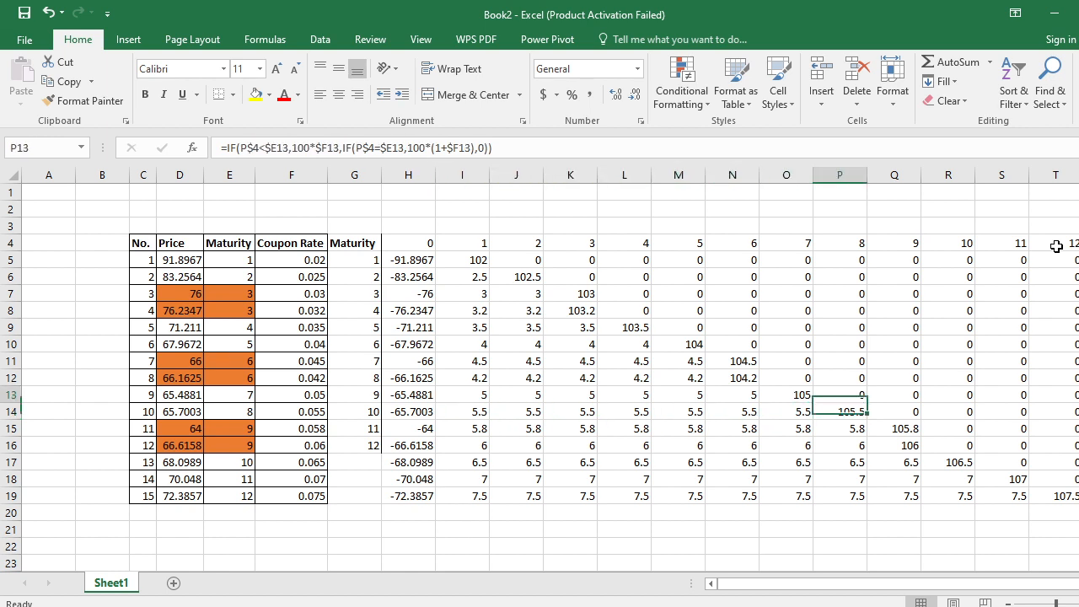
pyautogui.press('Up')
pyautogui.press('Left')
pyautogui.press('Left')
pyautogui.press('Left')
pyautogui.press('Left')
pyautogui.press('Left')
pyautogui.press('Left')
pyautogui.press('Left')
pyautogui.press('Left')
pyautogui.press('Left')
pyautogui.press('Left')
pyautogui.press('Left')
pyautogui.press('Left')
pyautogui.press('Up')
pyautogui.press('Right')
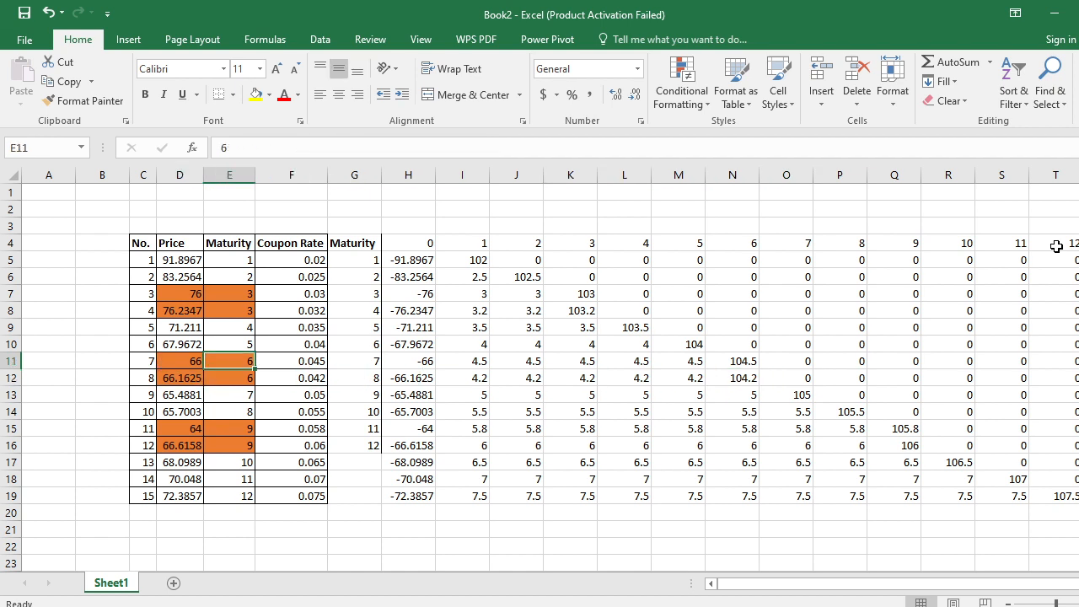
pyautogui.press('Down')
pyautogui.press('Right')
pyautogui.press('Right')
pyautogui.press('Right')
pyautogui.press('Right')
pyautogui.press('Right')
pyautogui.press('Right')
pyautogui.press('Right')
pyautogui.press('Right')
pyautogui.press('Right')
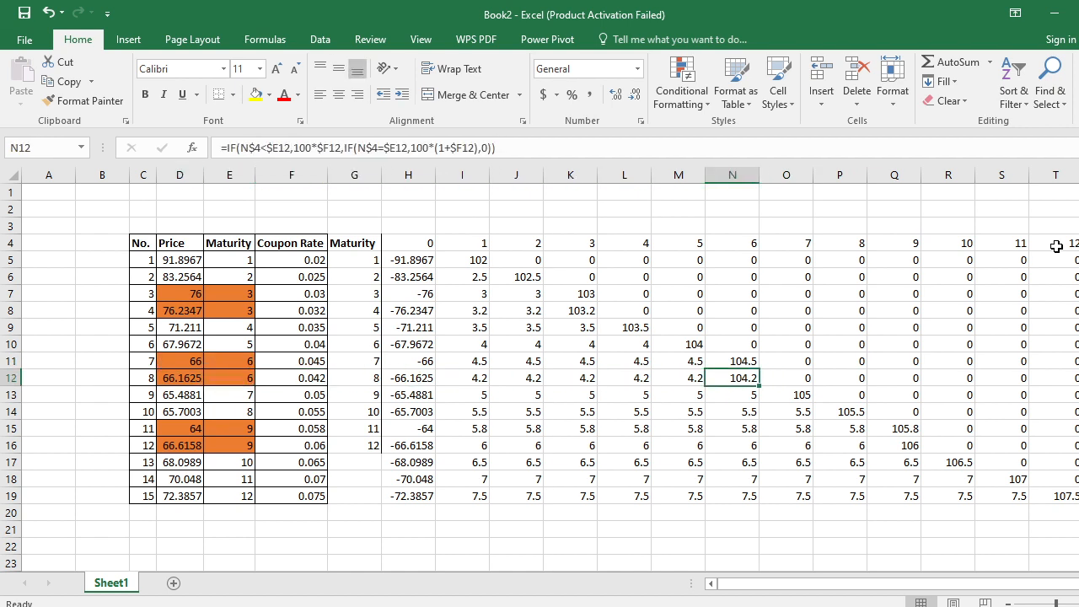
pyautogui.press('Up')
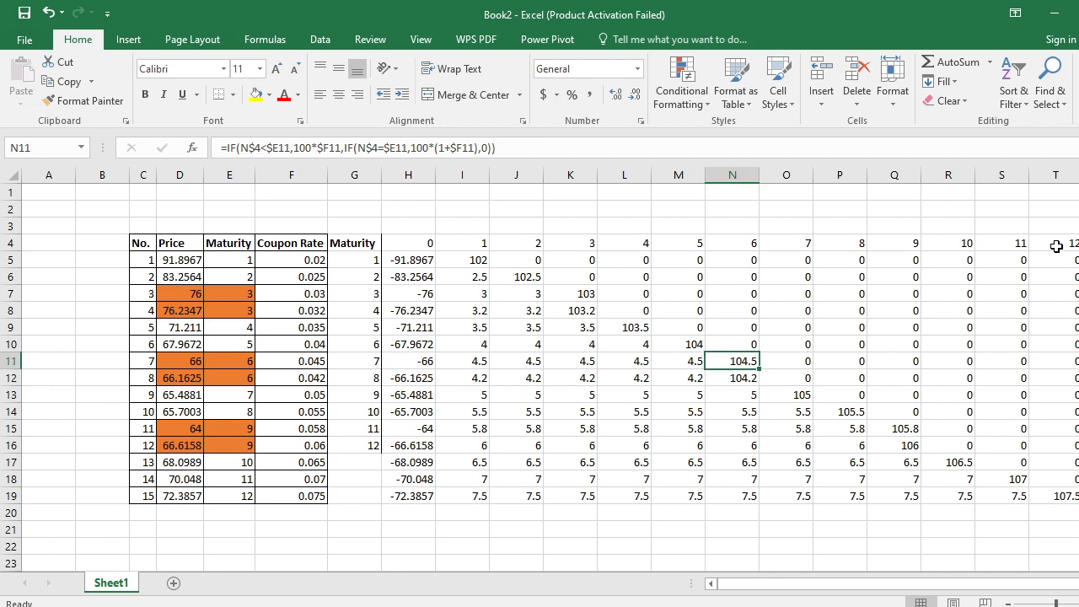
pyautogui.press('Down')
pyautogui.press('Up')
pyautogui.press('Down')
pyautogui.press('Up')
pyautogui.press('Down')
# - Compare the final cash flows in Q15 and Q16 for the two bonds maturing in period 9
pyautogui.press('Down')
pyautogui.press('Down')
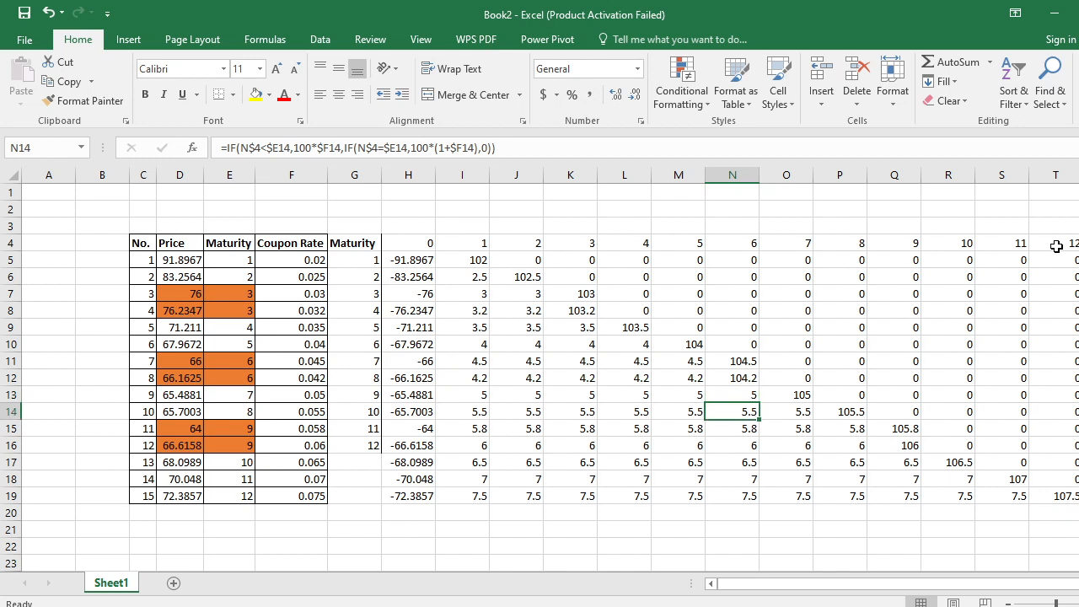
pyautogui.press('Down')
pyautogui.press('Left')
pyautogui.press('Left')
pyautogui.press('Left')
pyautogui.press('Left')
pyautogui.press('Left')
pyautogui.press('Left')
pyautogui.press('Left')
pyautogui.press('Left')
pyautogui.press('Left')
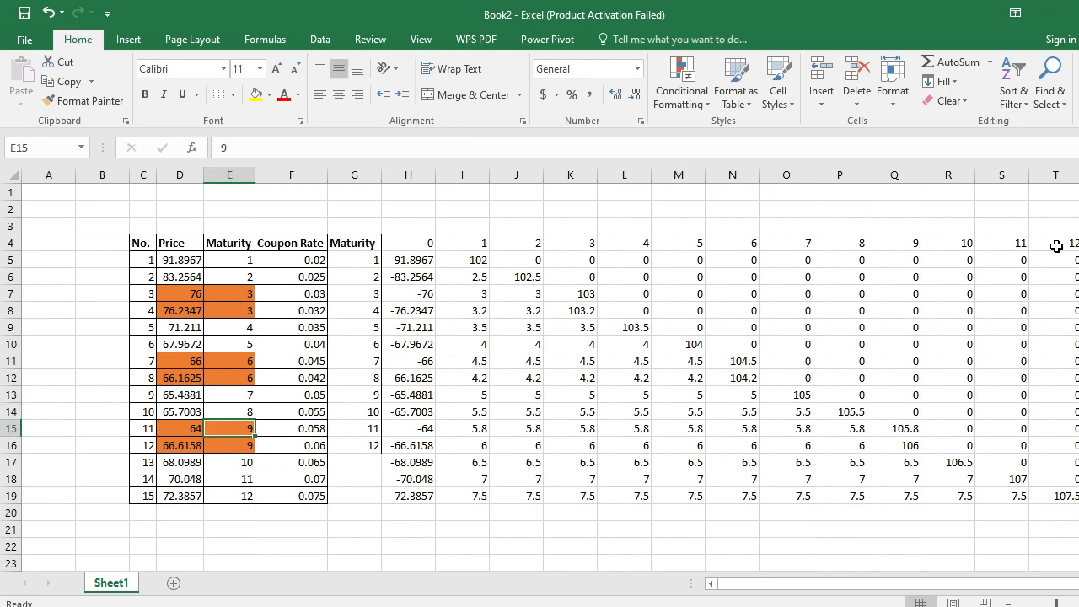
pyautogui.press('Right')
pyautogui.press('Right')
pyautogui.press('Right')
pyautogui.press('Right')
pyautogui.press('Right')
pyautogui.press('Right')
pyautogui.press('Right')
pyautogui.press('Right')
pyautogui.press('Right')
pyautogui.press('Right')
pyautogui.press('Right')
pyautogui.press('Right')
pyautogui.press('Right')
pyautogui.press('Right')
pyautogui.press('Left')
pyautogui.press('Left')
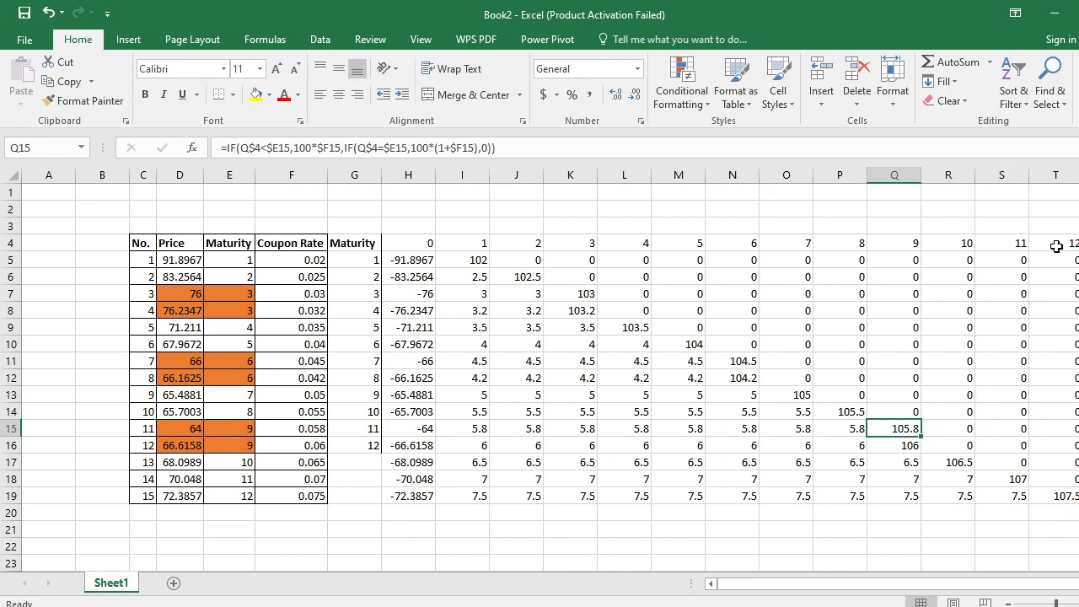
pyautogui.press('Down')
pyautogui.press('Up')
pyautogui.press('Down')
pyautogui.press('Up')
pyautogui.press('Down')
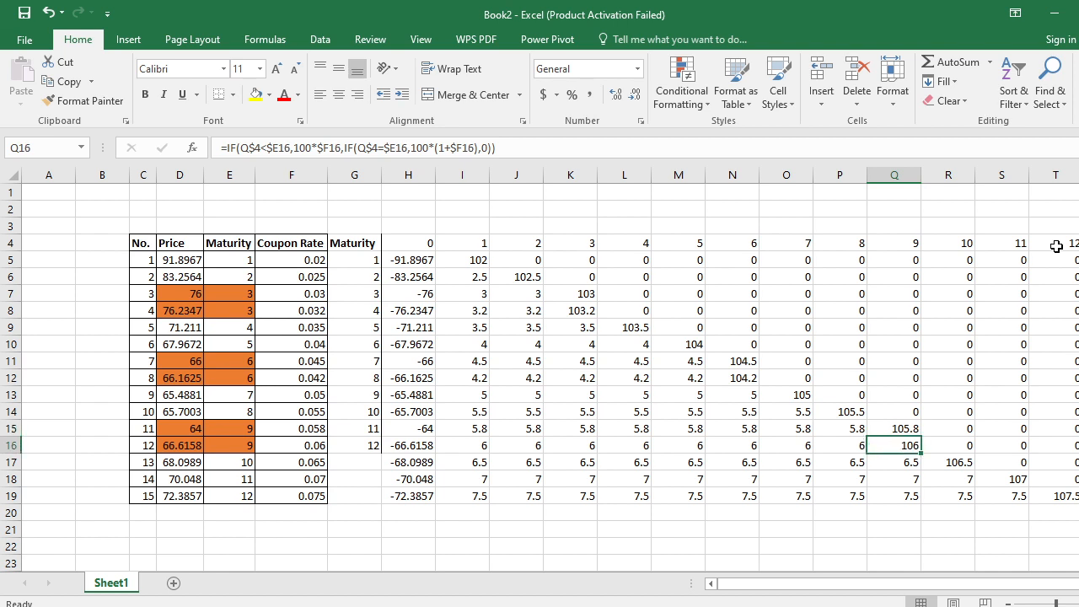
pyautogui.press('Up')
pyautogui.press('Down')
# - Enter the heading d in U4, next to the period 12 column
pyautogui.press('Right')
pyautogui.press('Right')
pyautogui.press('Right')
pyautogui.press('Right')
pyautogui.press('Right')
pyautogui.press('Right')
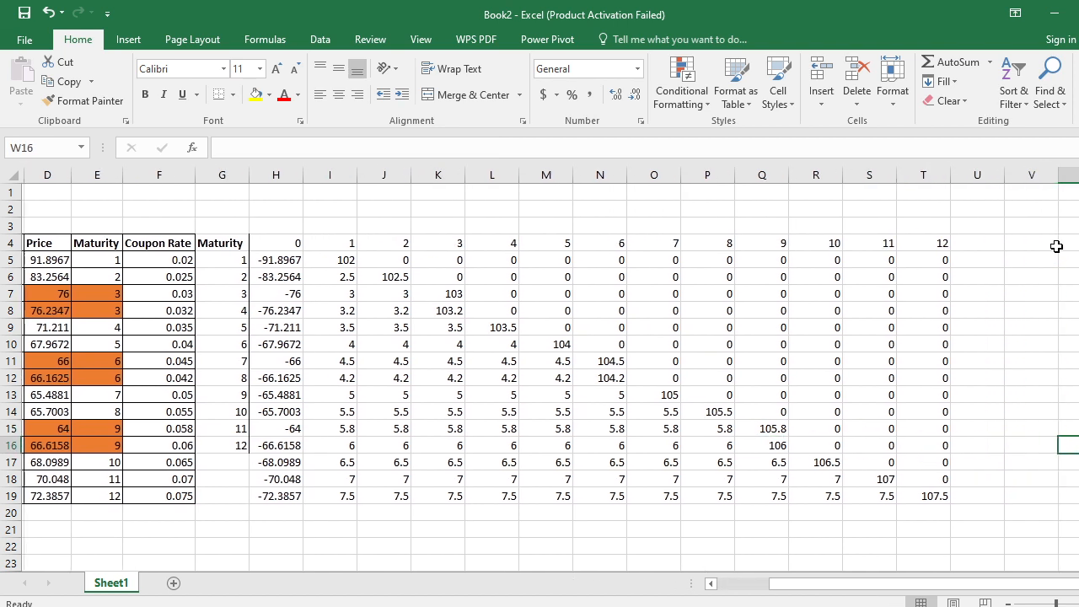
pyautogui.press('Left')
pyautogui.press('Left')
pyautogui.press('Up')
pyautogui.press('Up')
pyautogui.press('Up')
pyautogui.press('Up')
pyautogui.press('Up')
pyautogui.press('Up')
pyautogui.press('Up')
pyautogui.press('Up')
pyautogui.press('Up')
pyautogui.press('Up')
pyautogui.press('Up')
pyautogui.press('Up')
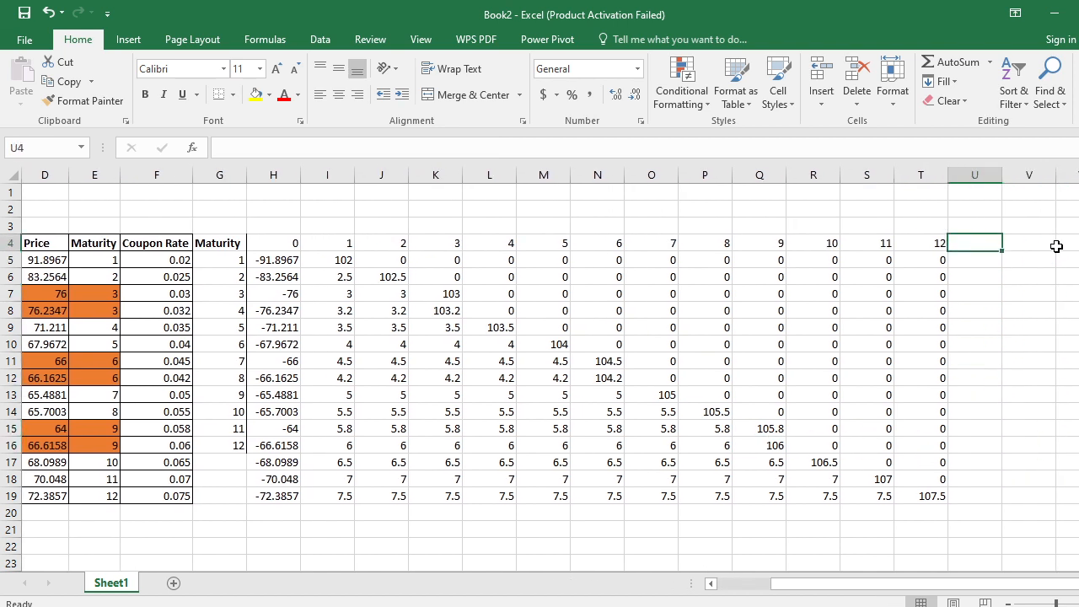
pyautogui.write('d')
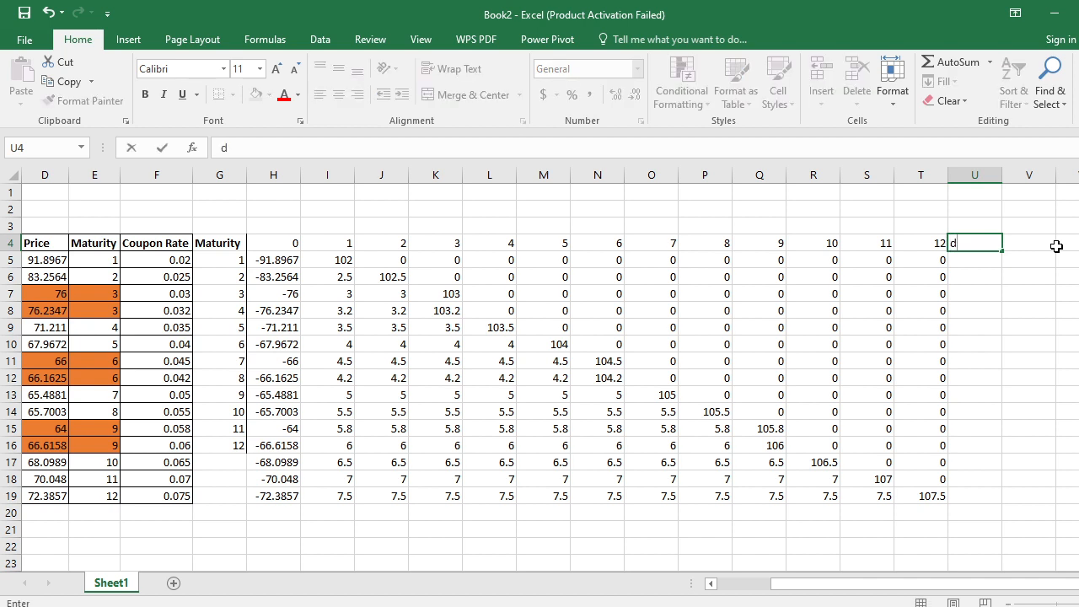
pyautogui.press('Return')
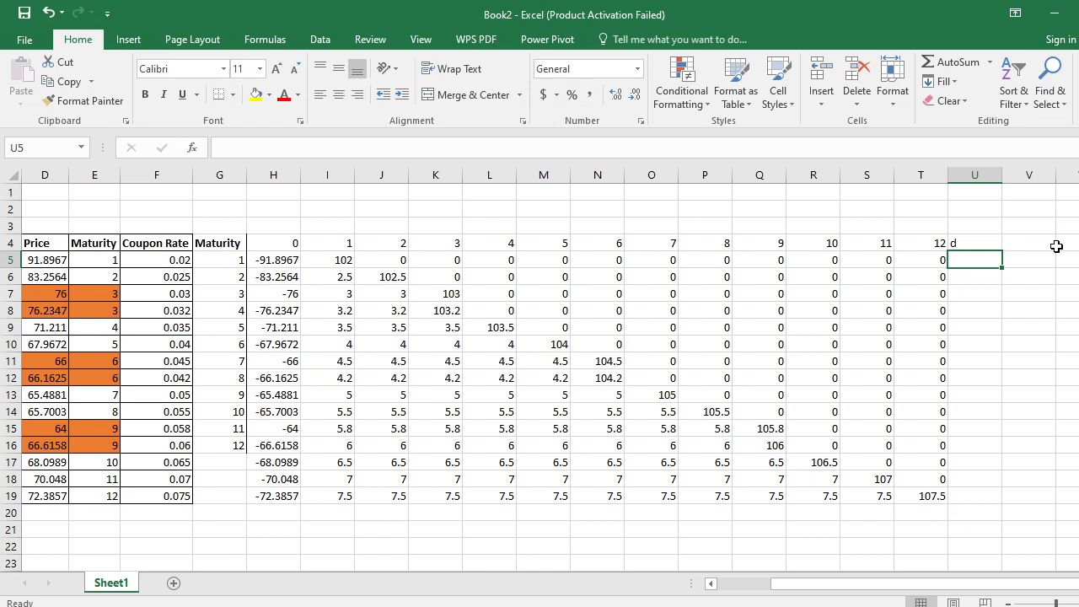
# - Switch to Bamboo Paper, handwrite P = Σ and strike it out, and write P = C d beside it
pyautogui.hotkey('alt', 'Tab')
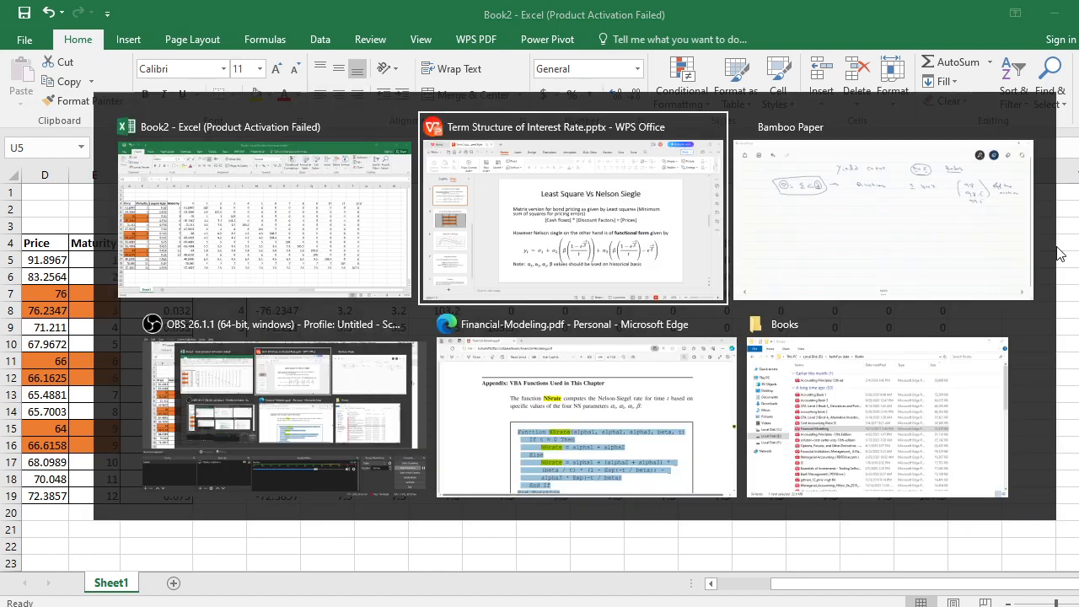
pyautogui.hotkey('alt', 'Tab')
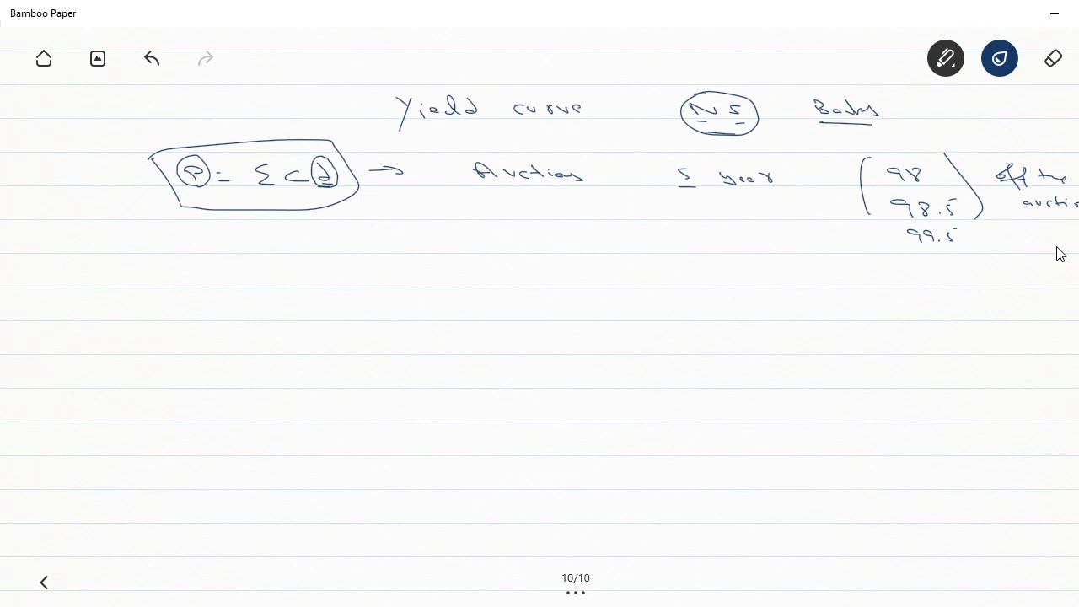
pyautogui.moveTo(216, 281)
pyautogui.mouseDown()
pyautogui.moveTo(217, 267)
pyautogui.moveTo(221, 276)
pyautogui.mouseUp()
pyautogui.moveTo(269, 277); pyautogui.dragTo(320, 284)
pyautogui.moveTo(199, 275)
pyautogui.mouseDown()
pyautogui.moveTo(329, 271)
pyautogui.moveTo(319, 282)
pyautogui.mouseUp()
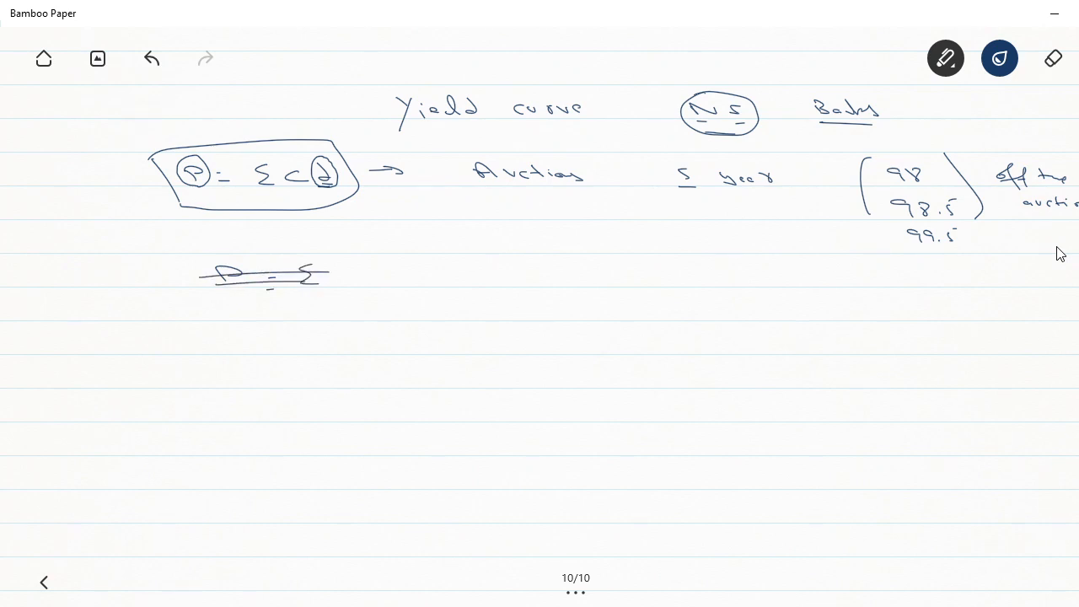
pyautogui.moveTo(390, 263)
pyautogui.mouseDown()
pyautogui.moveTo(406, 279)
pyautogui.moveTo(447, 273)
pyautogui.mouseUp()
pyautogui.moveTo(439, 278)
pyautogui.mouseDown()
pyautogui.moveTo(536, 276)
pyautogui.moveTo(522, 258)
pyautogui.mouseUp()
# - Handwrite d = (CᵀC)⁻¹(Cᵀ d on the line below P = C d
pyautogui.moveTo(348, 340); pyautogui.dragTo(354, 328)
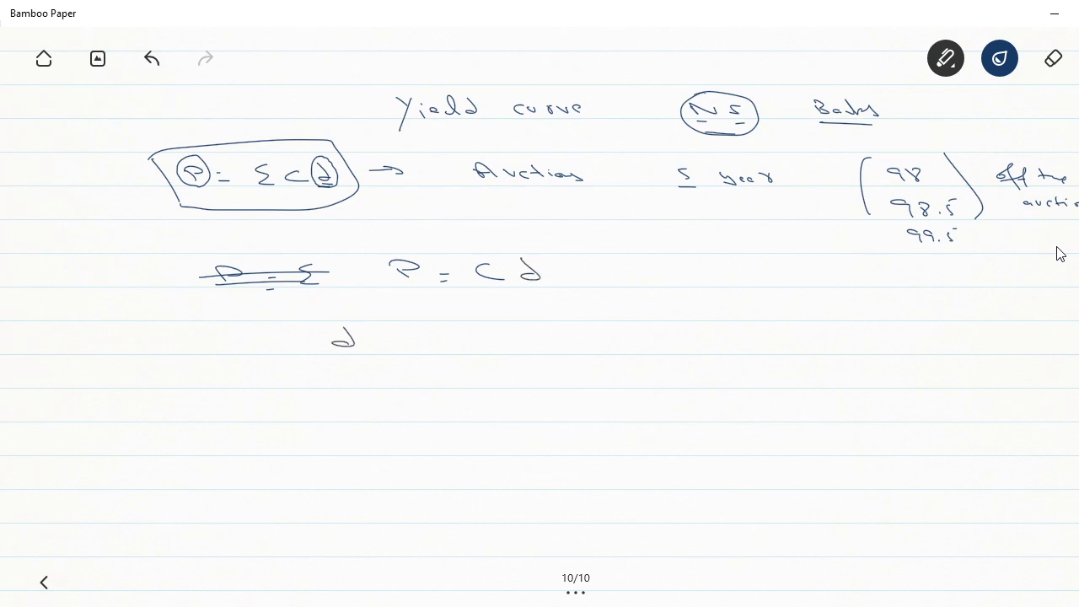
pyautogui.moveTo(431, 329)
pyautogui.mouseDown()
pyautogui.moveTo(442, 347)
pyautogui.moveTo(484, 346)
pyautogui.moveTo(492, 321)
pyautogui.moveTo(535, 357)
pyautogui.mouseUp()
pyautogui.moveTo(544, 314)
pyautogui.mouseDown()
pyautogui.moveTo(594, 351)
pyautogui.moveTo(618, 344)
pyautogui.moveTo(624, 315)
pyautogui.moveTo(660, 344)
pyautogui.moveTo(655, 330)
pyautogui.mouseUp()
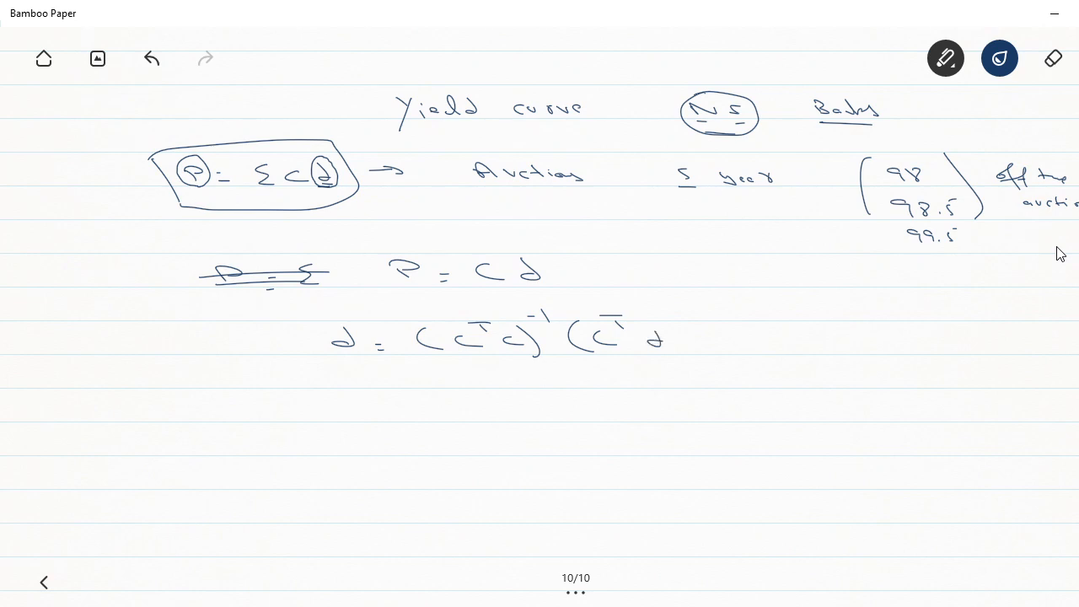
# - Replace the last d of the formula with P, close the bracket, and draw an outline around the whole formula
pyautogui.click(1054, 57)
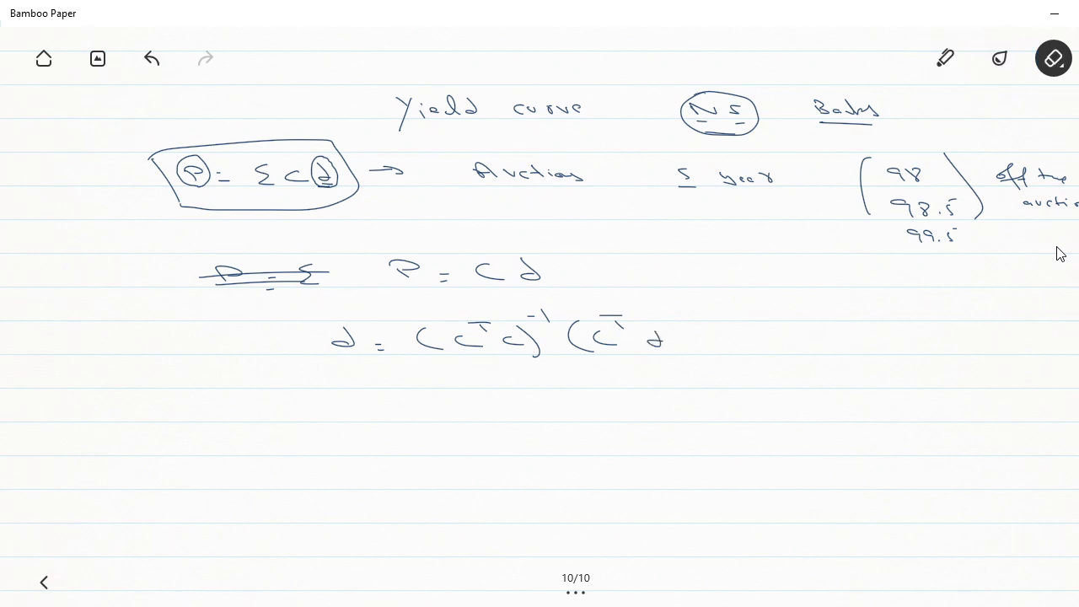
pyautogui.moveTo(665, 336)
pyautogui.mouseDown()
pyautogui.moveTo(646, 341)
pyautogui.moveTo(647, 325)
pyautogui.mouseUp()
pyautogui.click(945, 57)
pyautogui.moveTo(661, 312)
pyautogui.mouseDown()
pyautogui.moveTo(678, 338)
pyautogui.moveTo(665, 356)
pyautogui.mouseUp()
pyautogui.moveTo(317, 325)
pyautogui.mouseDown()
pyautogui.moveTo(330, 353)
pyautogui.moveTo(418, 302)
pyautogui.moveTo(644, 289)
pyautogui.moveTo(695, 372)
pyautogui.moveTo(430, 391)
pyautogui.moveTo(334, 366)
pyautogui.moveTo(333, 384)
pyautogui.mouseUp()
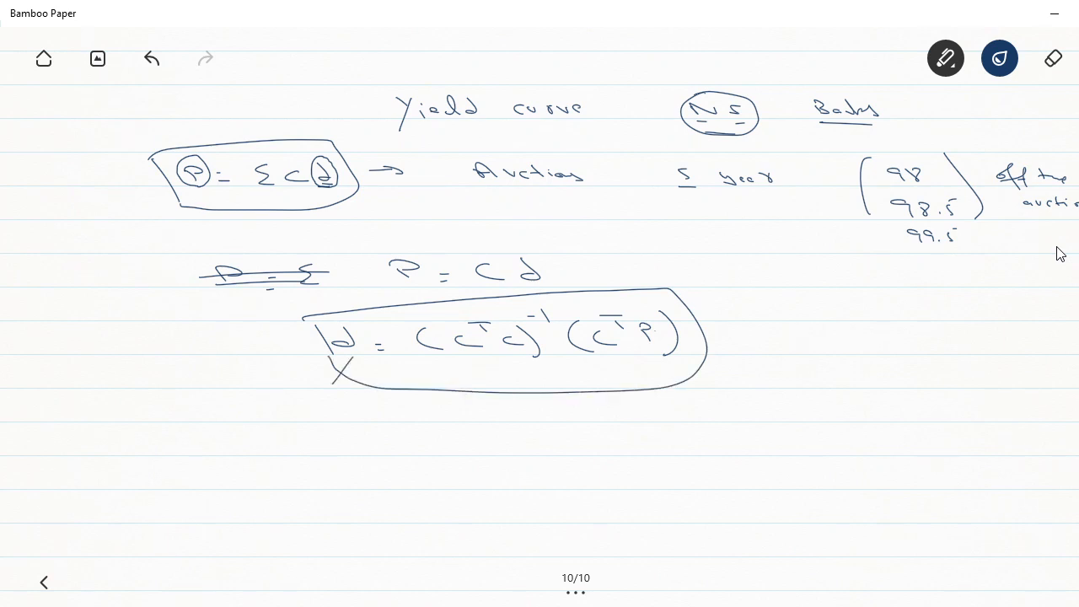
# - Switch back to Excel and select the twelve cells U5:U16 below the d heading
pyautogui.hotkey('alt', 'Tab')
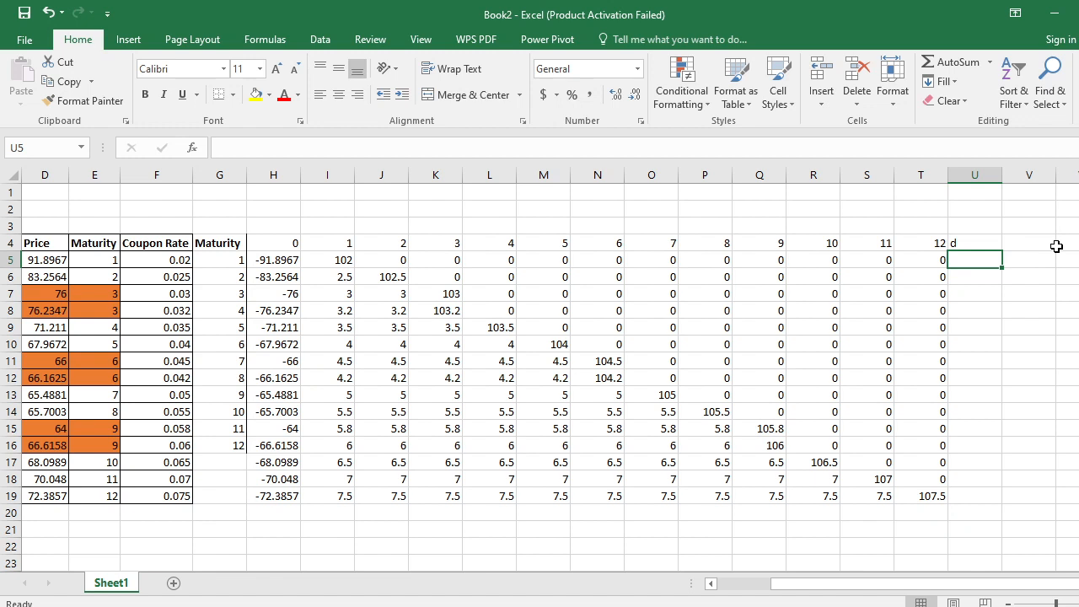
pyautogui.hotkey('shift', 'Down')
pyautogui.hotkey('shift', 'Down')
pyautogui.hotkey('shift', 'Down')
pyautogui.hotkey('shift', 'Down')
pyautogui.hotkey('shift', 'Down')
pyautogui.hotkey('shift', 'Down')
pyautogui.hotkey('shift', 'Down')
pyautogui.hotkey('shift', 'Down')
pyautogui.hotkey('shift', 'Down')
pyautogui.hotkey('shift', 'Down')
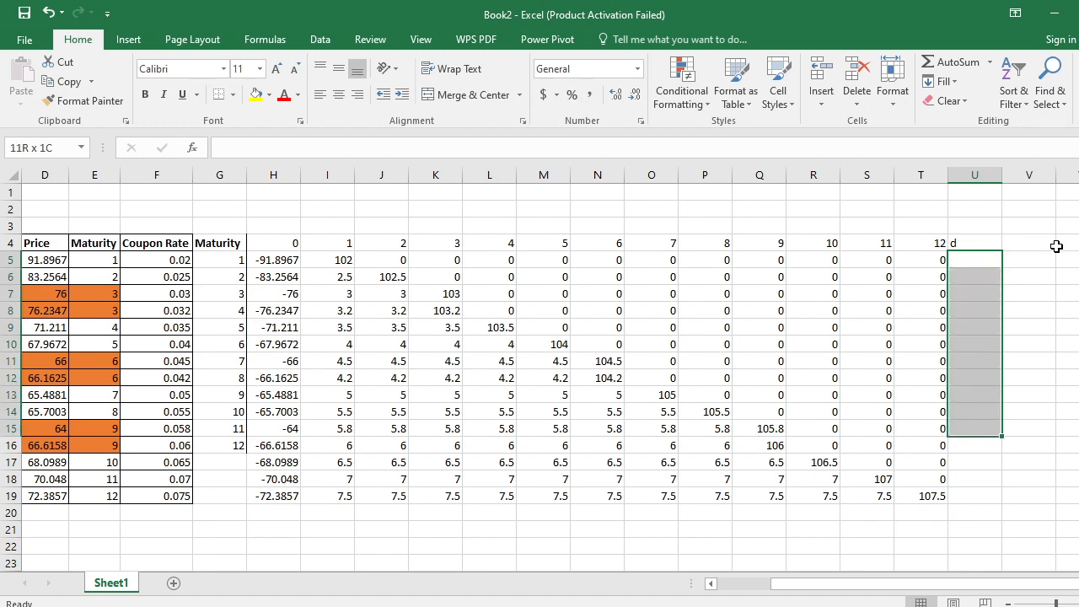
pyautogui.hotkey('shift', 'Down')
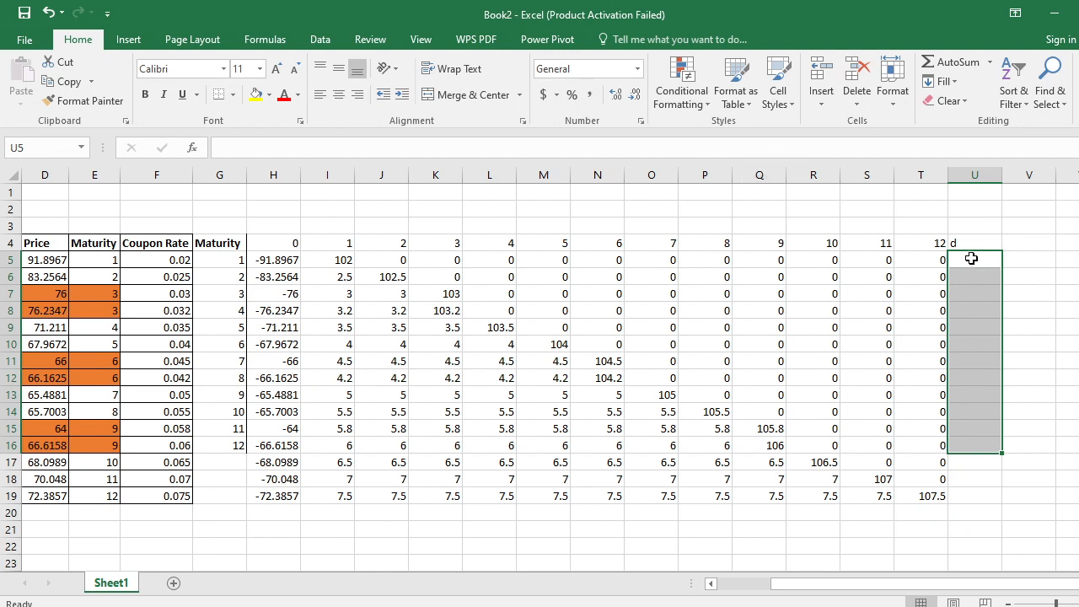
pyautogui.click(971, 258)
pyautogui.hotkey('shift', 'Down')
pyautogui.hotkey('shift', 'Down')
pyautogui.hotkey('shift', 'Down')
pyautogui.hotkey('shift', 'Down')
pyautogui.hotkey('shift', 'Down')
pyautogui.hotkey('shift', 'Down')
pyautogui.hotkey('shift', 'Down')
pyautogui.hotkey('shift', 'Down')
pyautogui.hotkey('shift', 'Down')
pyautogui.hotkey('shift', 'Down')
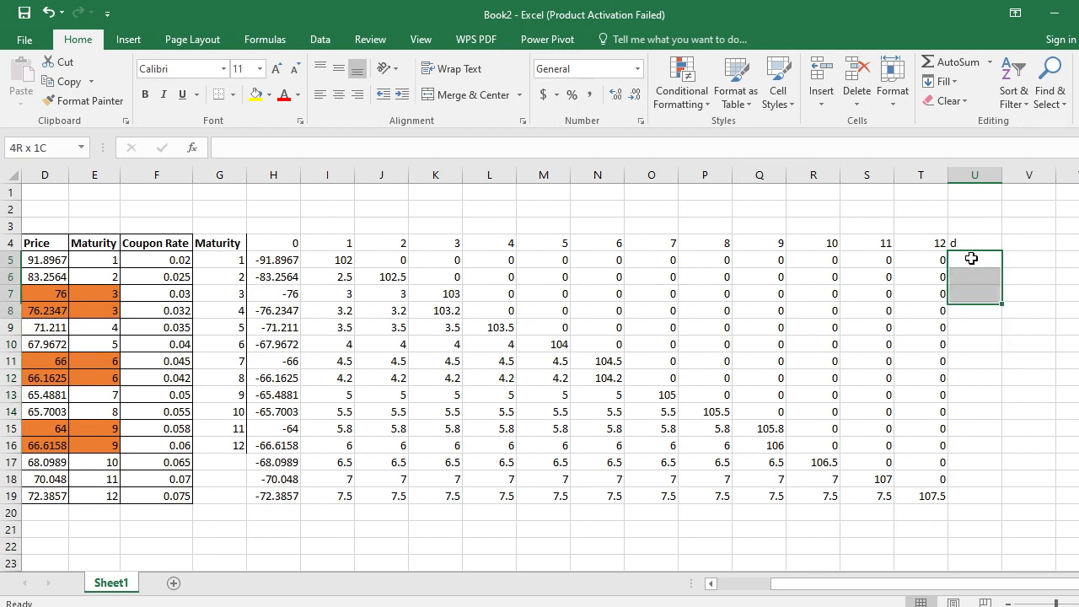
pyautogui.hotkey('shift', 'Down')
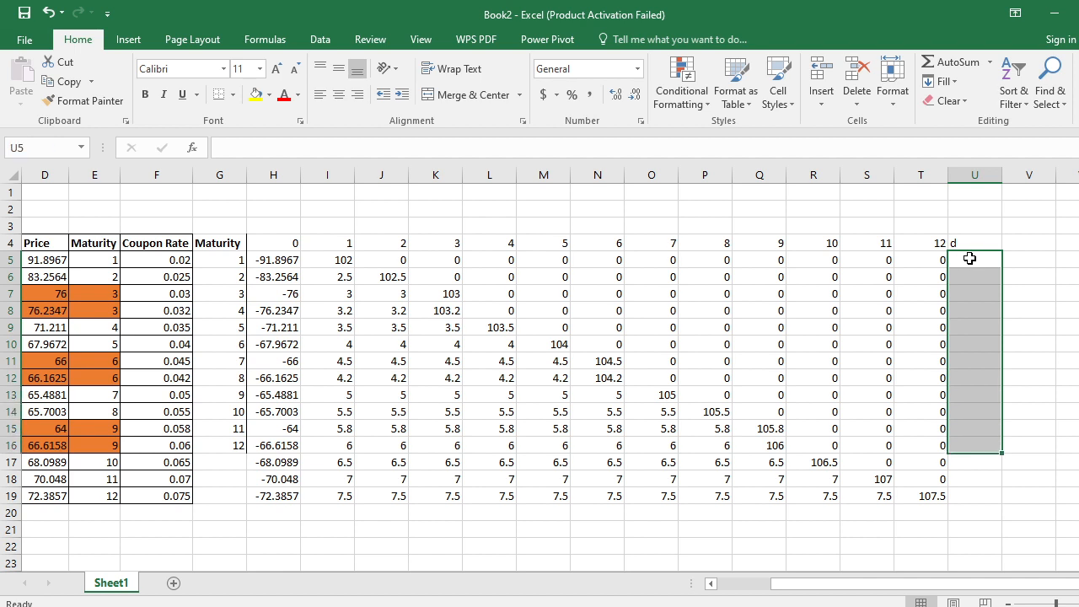
# - Start a formula in U5 with the nested functions =MMULT(MINVERSE(MMULT(
pyautogui.click(964, 258)
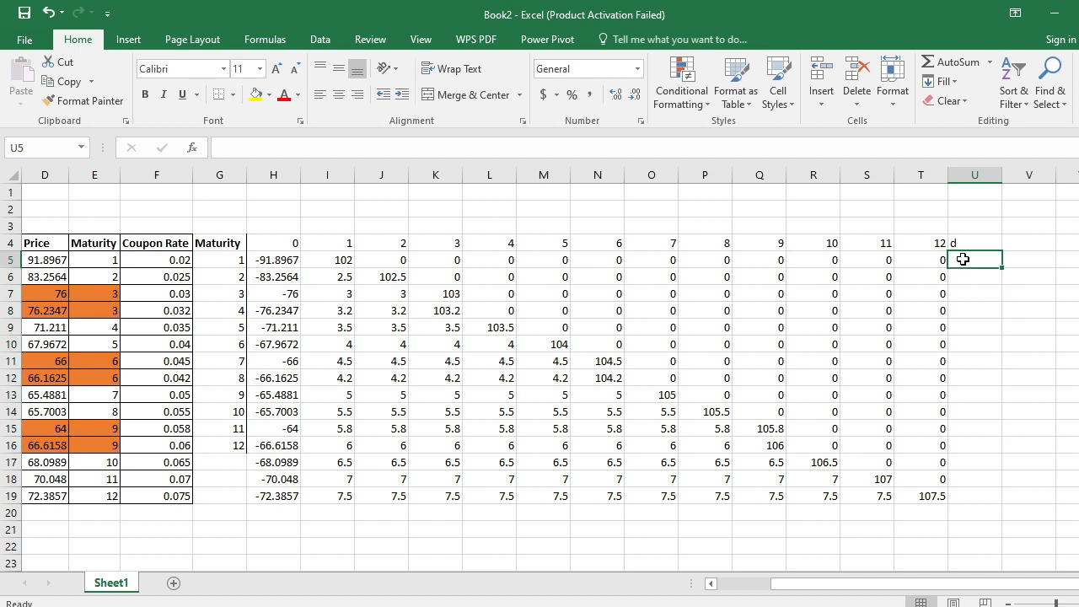
pyautogui.write('=')
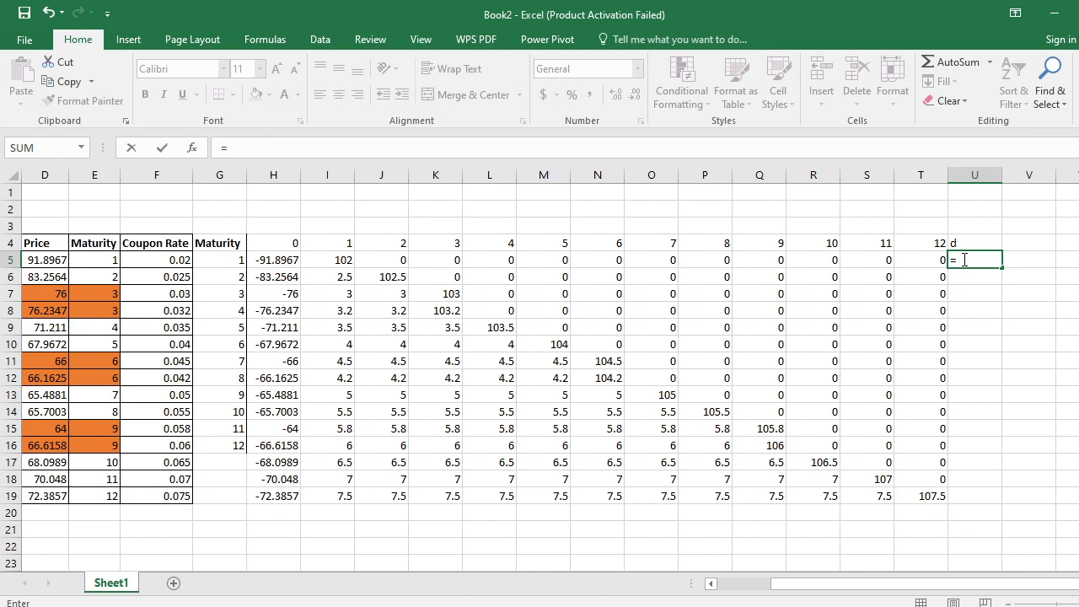
pyautogui.write('mm')
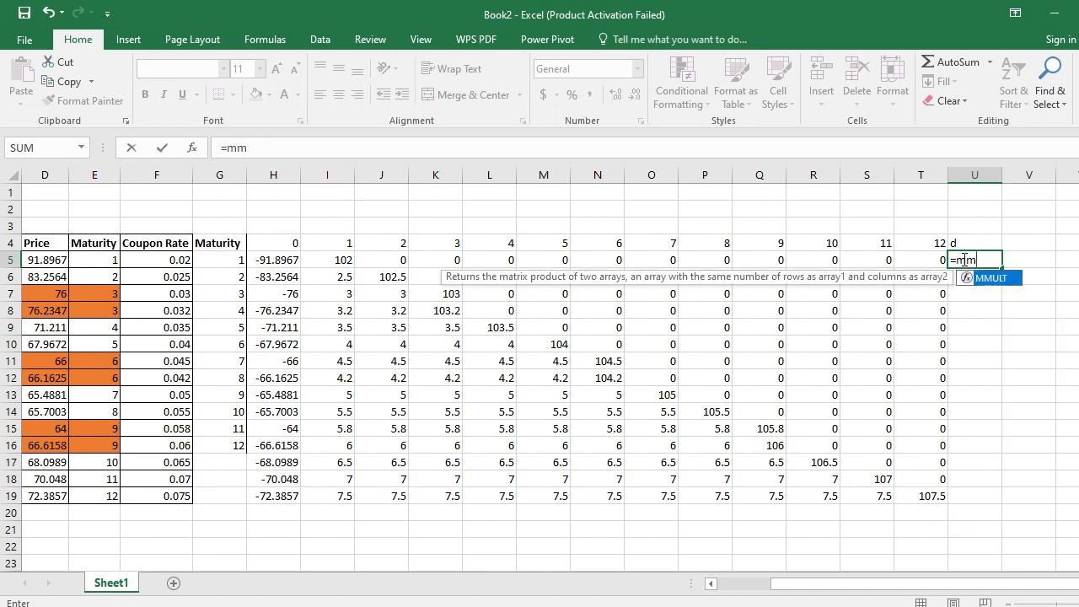
pyautogui.press('Tab')
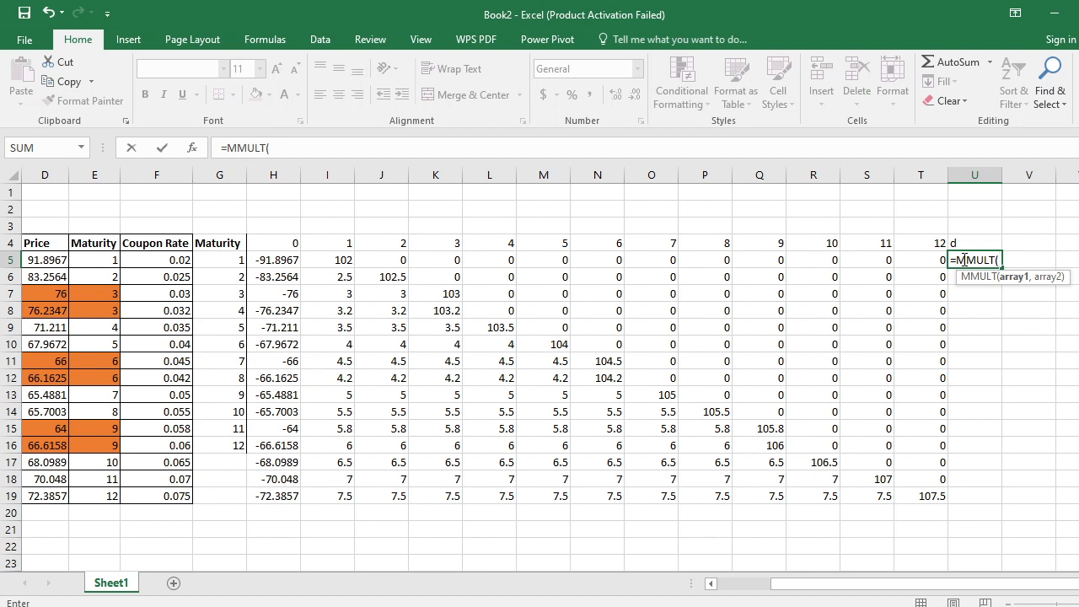
pyautogui.write('min')
pyautogui.press('Down')
pyautogui.press('Down')
pyautogui.press('Down')
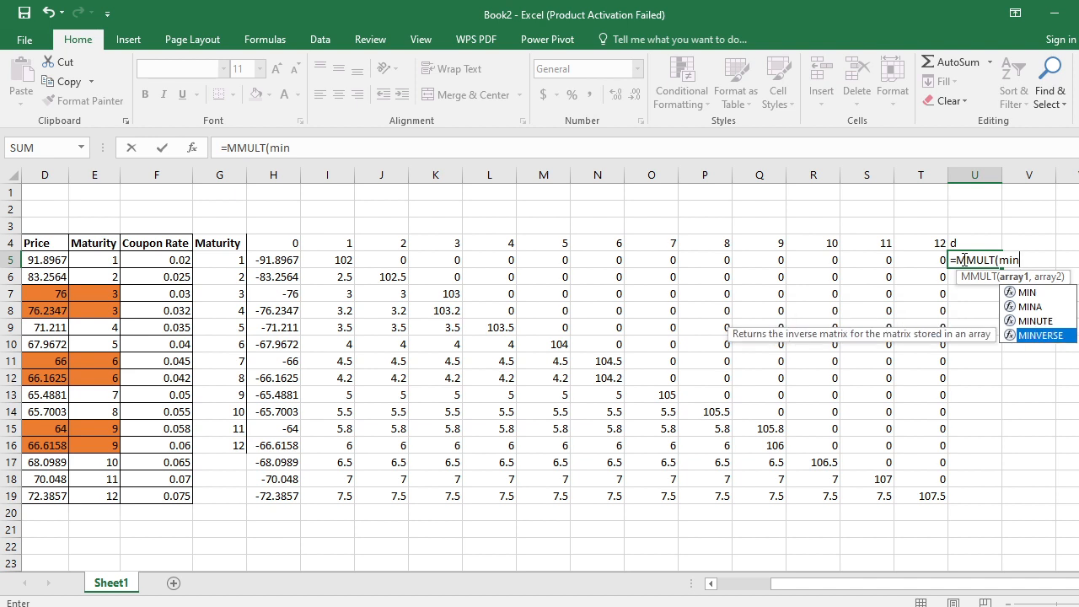
pyautogui.press('Tab')
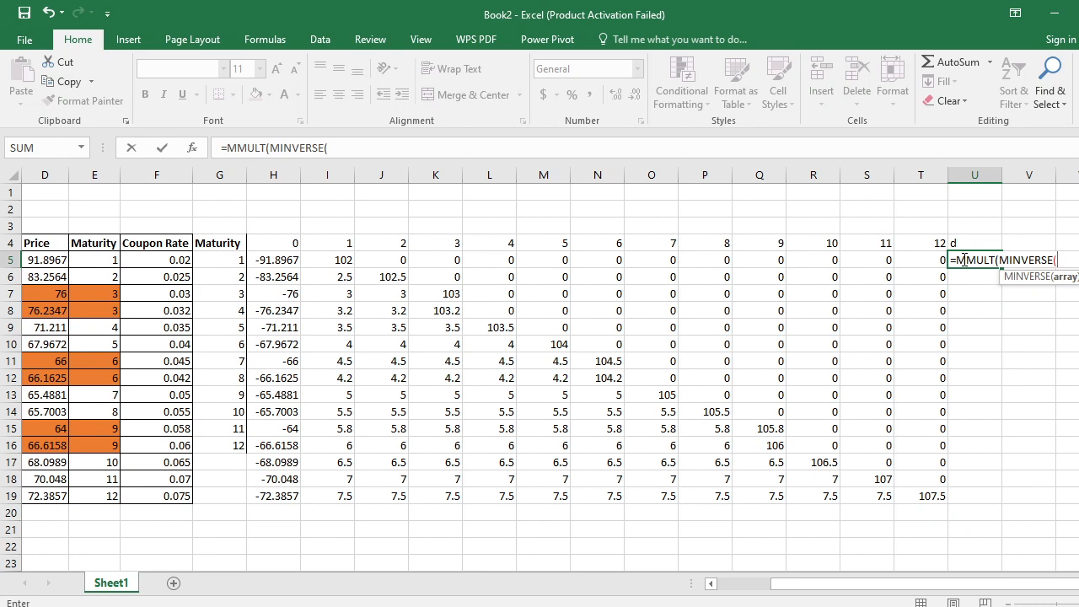
pyautogui.write('mm')
pyautogui.press('Tab')
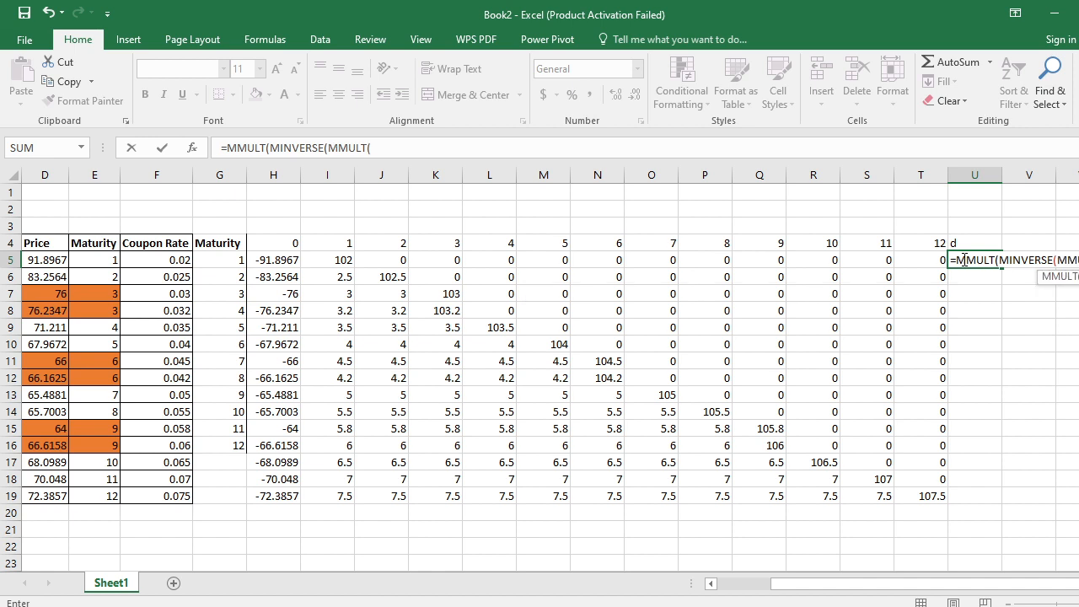
# - Enter TRANSPOSE(H5:T19) as the first array of the inner MMULT, covering periods 0 to 12 for all bonds
pyautogui.write('tr')
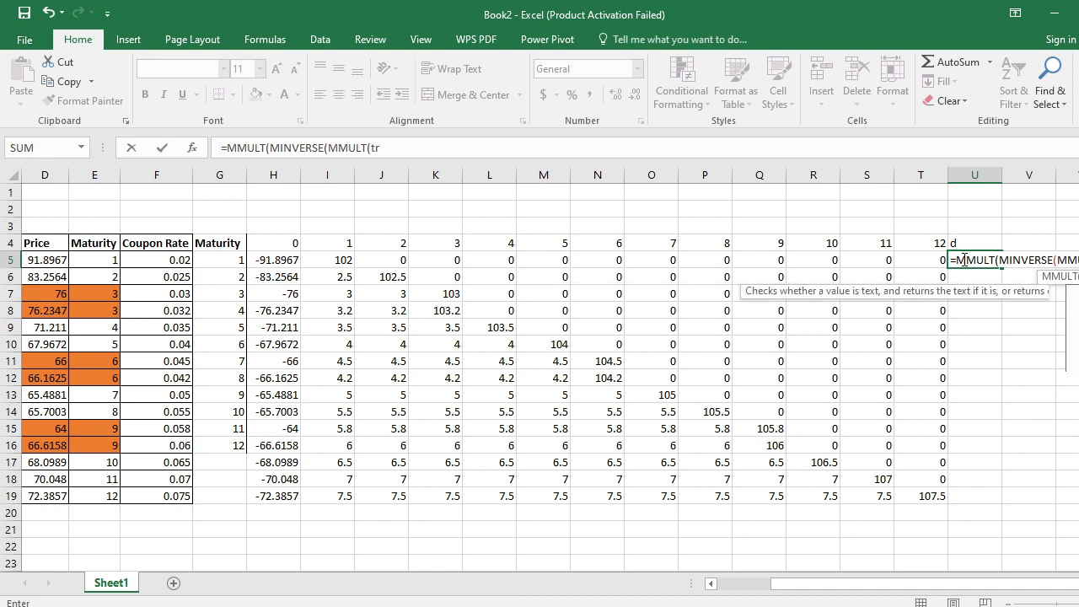
pyautogui.press('Tab')
pyautogui.press('Left')
pyautogui.press('Left')
pyautogui.press('Left')
pyautogui.press('Left')
pyautogui.press('Left')
pyautogui.press('Left')
pyautogui.press('Left')
pyautogui.press('Left')
pyautogui.press('Left')
pyautogui.press('Left')
pyautogui.press('Left')
pyautogui.press('Left')
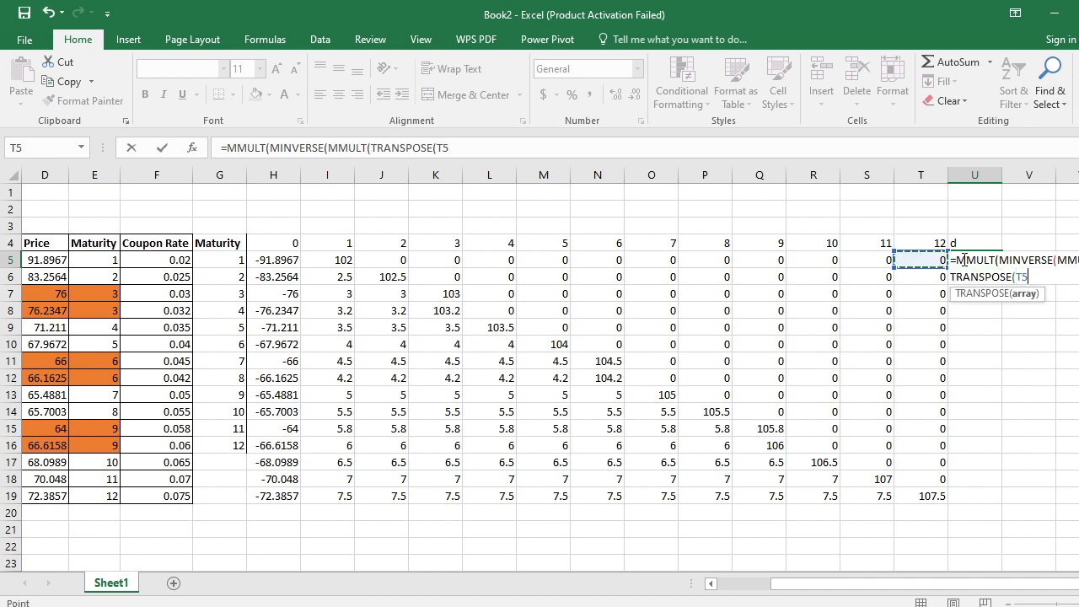
pyautogui.press('Left')
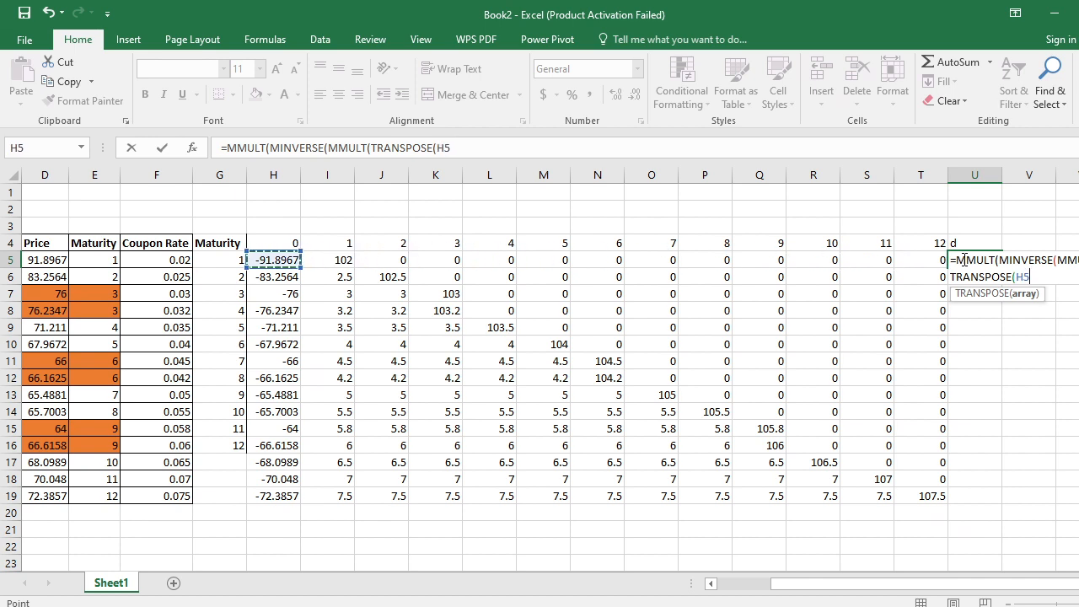
pyautogui.hotkey('shift', 'Right')
pyautogui.hotkey('shift', 'Right')
pyautogui.hotkey('shift', 'Right')
pyautogui.hotkey('shift', 'Right')
pyautogui.hotkey('shift', 'Right')
pyautogui.hotkey('shift', 'Right')
pyautogui.hotkey('shift', 'Right')
pyautogui.hotkey('shift', 'Right')
pyautogui.hotkey('shift', 'Right')
pyautogui.hotkey('shift', 'Right')
pyautogui.hotkey('shift', 'Right')
pyautogui.hotkey('shift', 'Right')
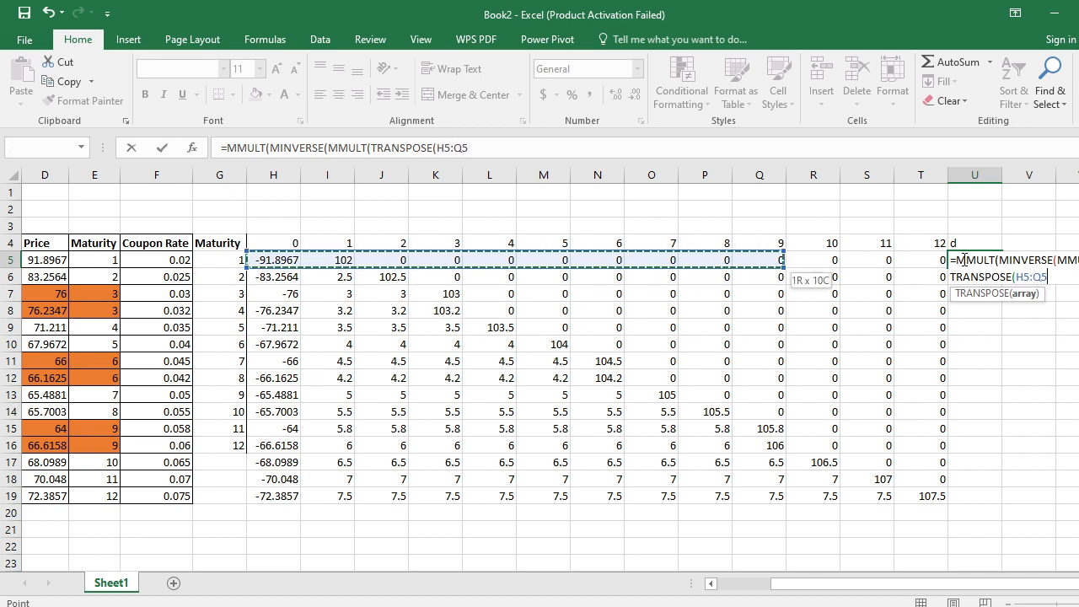
pyautogui.hotkey('shift', 'Down')
pyautogui.hotkey('shift', 'Down')
pyautogui.hotkey('shift', 'Down')
pyautogui.hotkey('shift', 'Down')
pyautogui.hotkey('shift', 'Down')
pyautogui.hotkey('shift', 'Down')
pyautogui.hotkey('shift', 'Down')
pyautogui.hotkey('shift', 'Down')
pyautogui.hotkey('shift', 'Down')
pyautogui.hotkey('shift', 'Down')
pyautogui.hotkey('shift', 'Down')
pyautogui.hotkey('shift', 'Down')
pyautogui.hotkey('shift', 'Down')
pyautogui.hotkey('shift', 'Down')
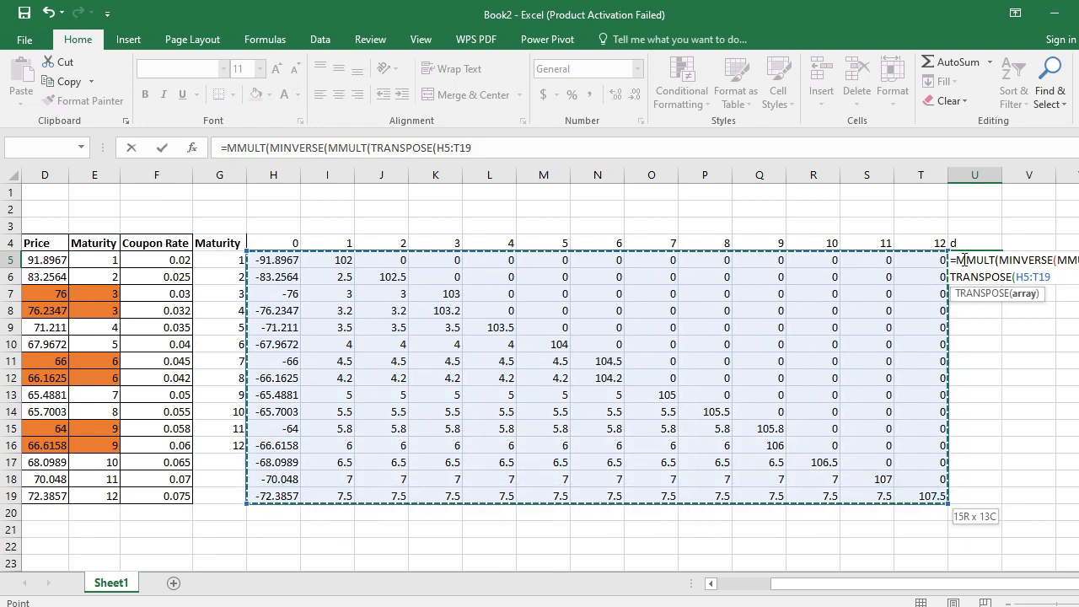
pyautogui.write('),')
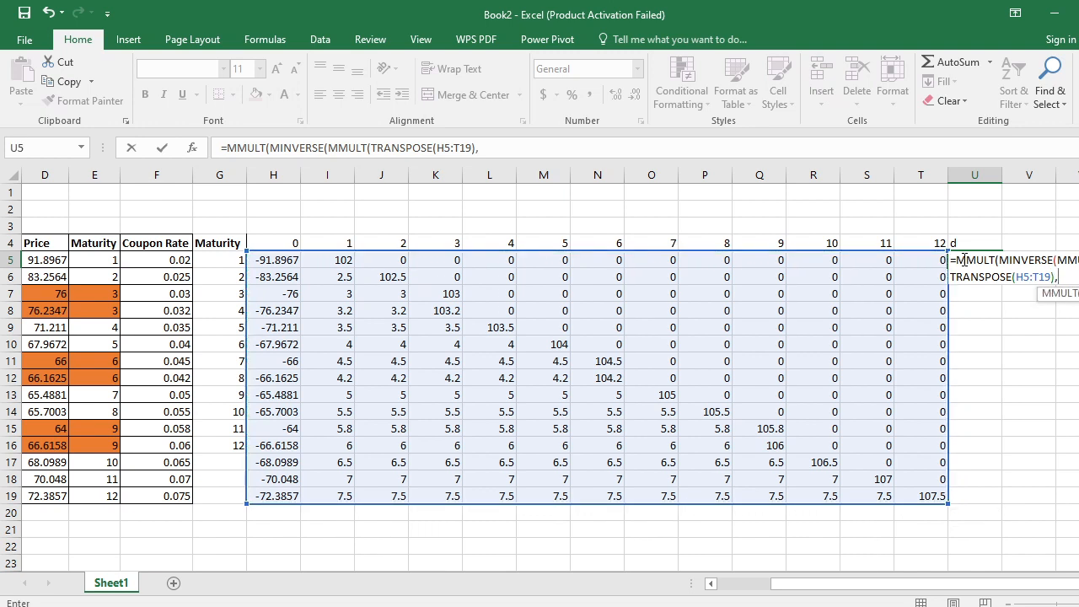
# - Add H5:T19 as the inner MMULT's second array and close the MMULT and MINVERSE brackets
pyautogui.press('Left')
pyautogui.press('Left')
pyautogui.press('Left')
pyautogui.press('Left')
pyautogui.press('Left')
pyautogui.press('Left')
pyautogui.press('Left')
pyautogui.press('Left')
pyautogui.press('Left')
pyautogui.press('Left')
pyautogui.press('Left')
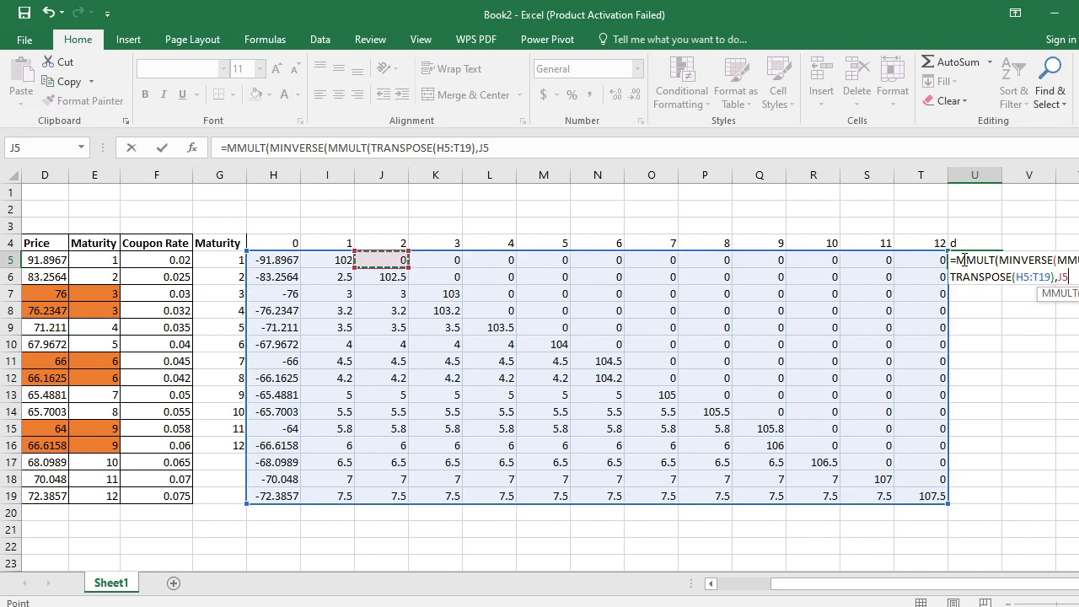
pyautogui.press('Left')
pyautogui.press('Left')
pyautogui.hotkey('shift', 'Right')
pyautogui.hotkey('shift', 'Right')
pyautogui.hotkey('shift', 'Right')
pyautogui.hotkey('shift', 'Right')
pyautogui.hotkey('shift', 'Right')
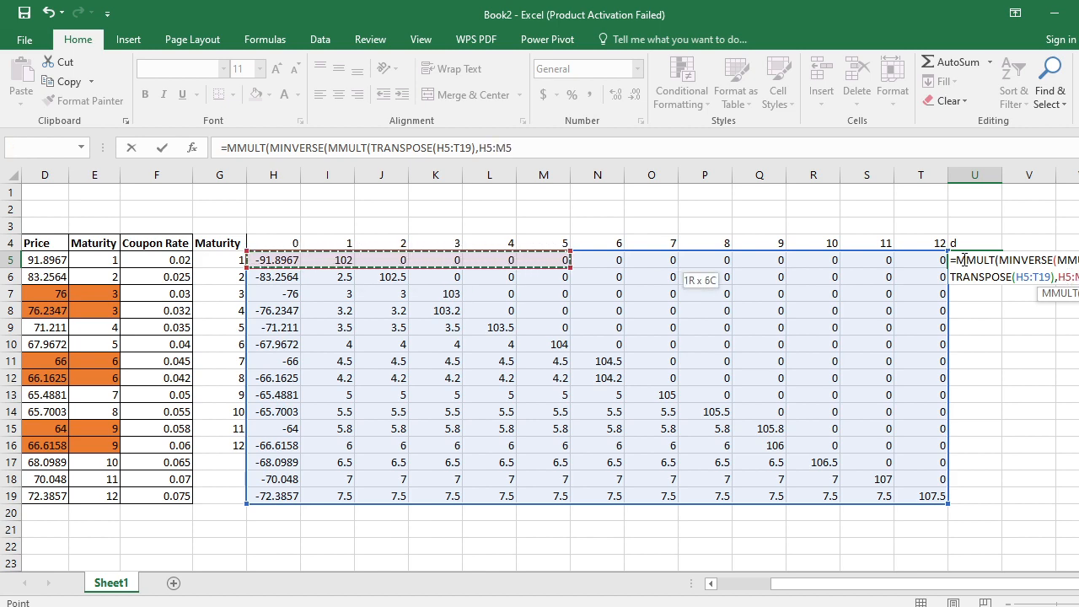
pyautogui.hotkey('shift', 'Right')
pyautogui.hotkey('shift', 'Right')
pyautogui.hotkey('shift', 'Right')
pyautogui.hotkey('shift', 'Right')
pyautogui.hotkey('shift', 'Right')
pyautogui.hotkey('shift', 'Right')
pyautogui.hotkey('shift', 'Right')
pyautogui.hotkey('shift', 'Right')
pyautogui.hotkey('shift', 'Down')
pyautogui.hotkey('shift', 'Down')
pyautogui.hotkey('shift', 'Down')
pyautogui.hotkey('shift', 'Down')
pyautogui.hotkey('shift', 'Down')
pyautogui.hotkey('shift', 'Down')
pyautogui.hotkey('shift', 'Down')
pyautogui.hotkey('shift', 'Down')
pyautogui.hotkey('shift', 'Down')
pyautogui.hotkey('shift', 'Down')
pyautogui.hotkey('shift', 'Down')
pyautogui.hotkey('shift', 'Down')
pyautogui.hotkey('shift', 'Down')
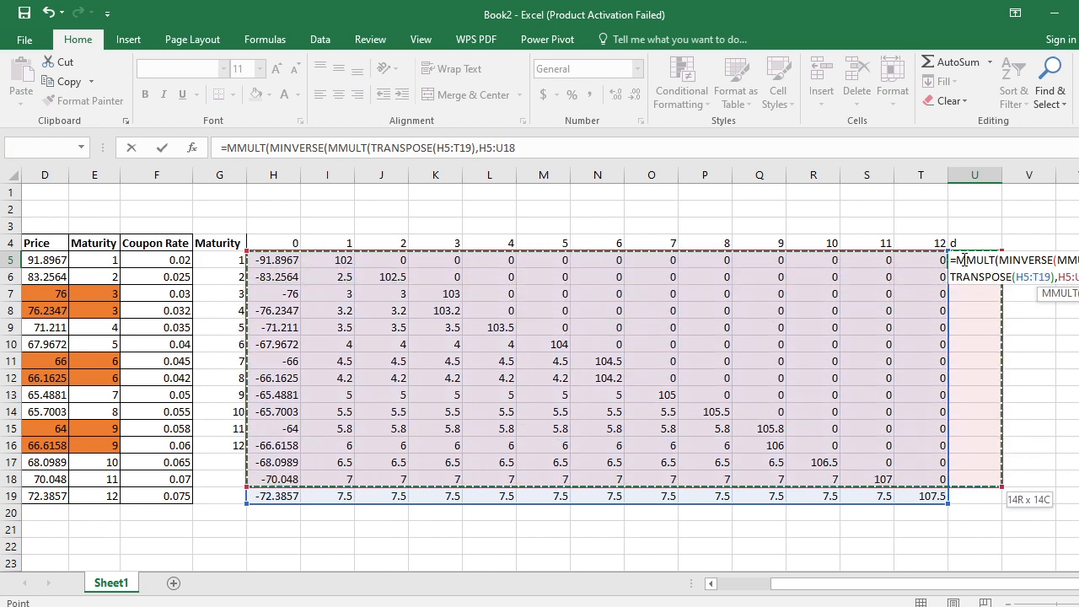
pyautogui.hotkey('shift', 'Left')
pyautogui.hotkey('shift', 'Down')
pyautogui.hotkey('shift', 'Down')
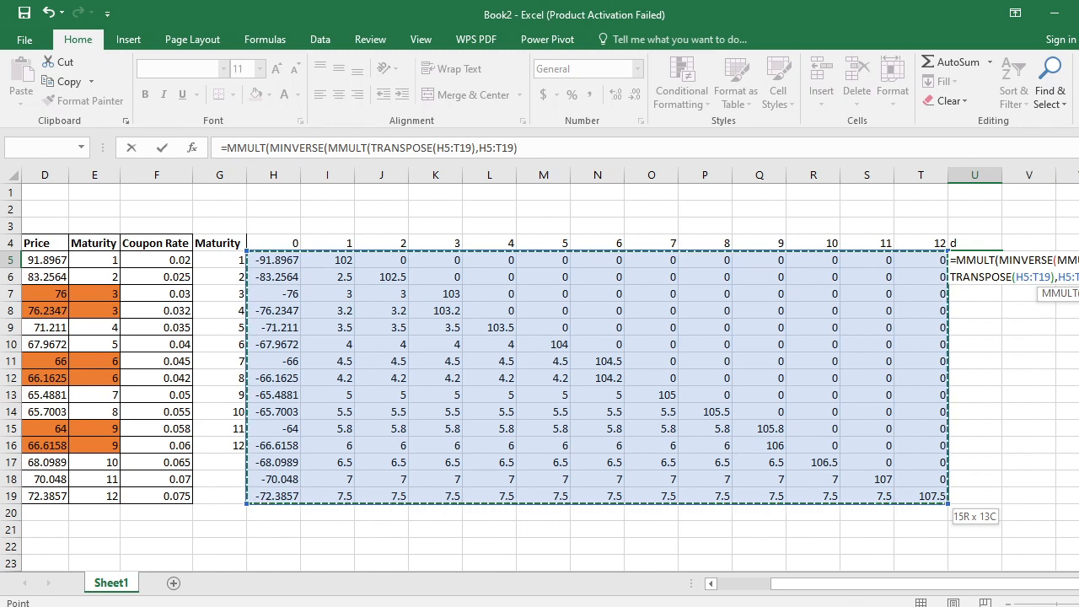
pyautogui.write(')')
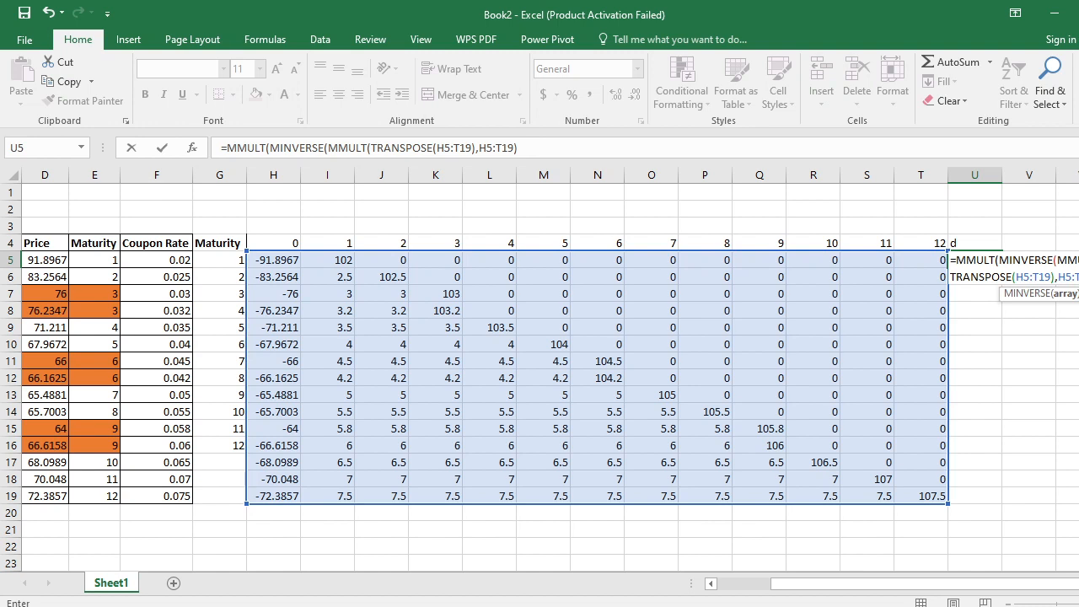
pyautogui.write(',')
pyautogui.press('BackSpace')
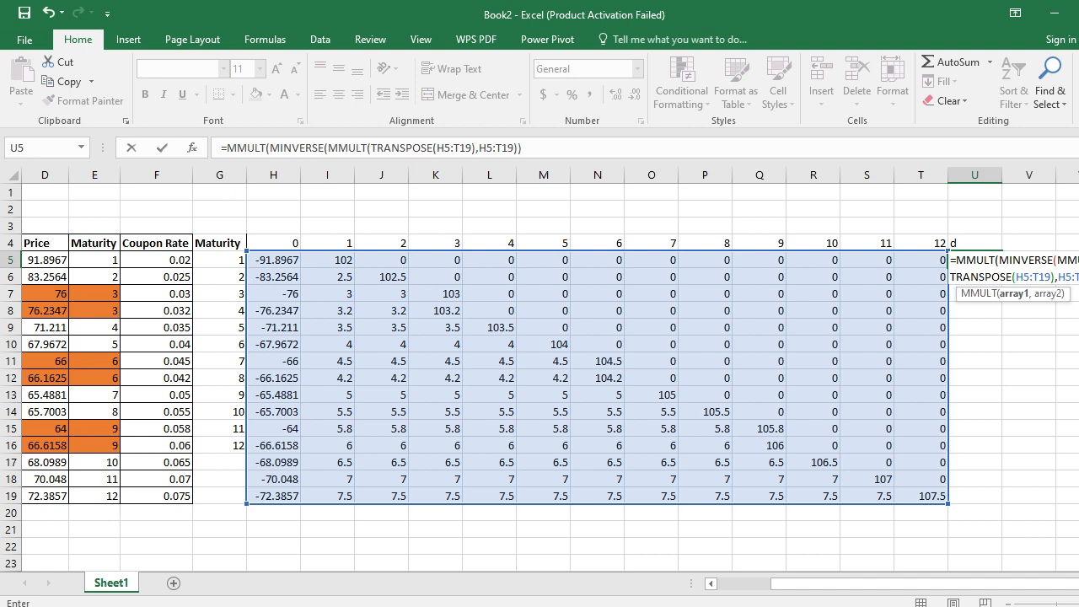
pyautogui.press('BackSpace')
# - Begin the outer MMULT's second array with MMULT(TRANSPOSE(I5:T19), using only the period 1 to 12 cash flows
pyautogui.write(',')
pyautogui.write('MMULT(')
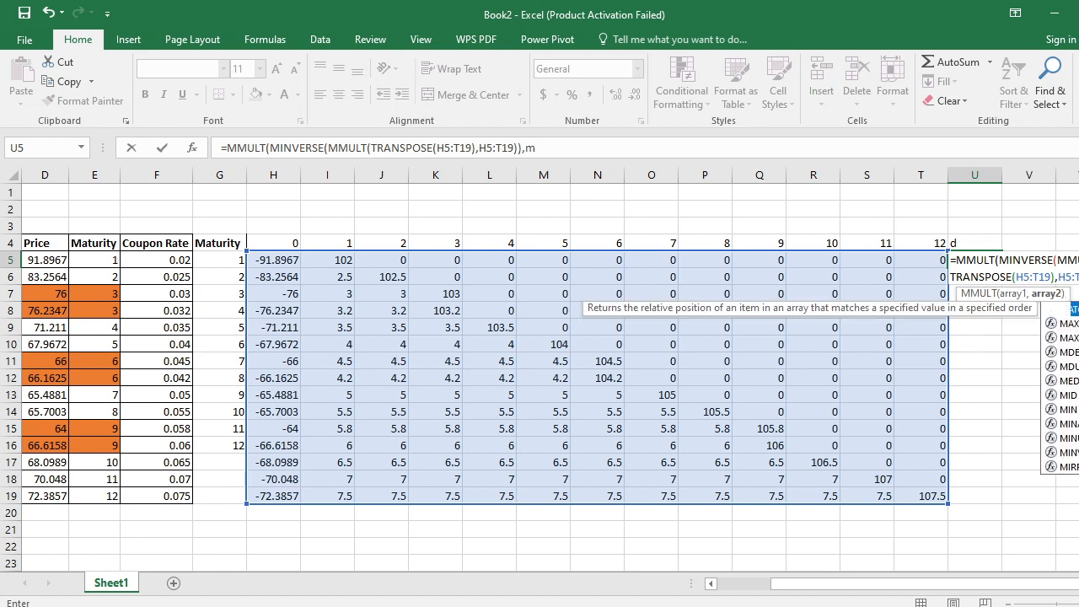
pyautogui.write('tr')
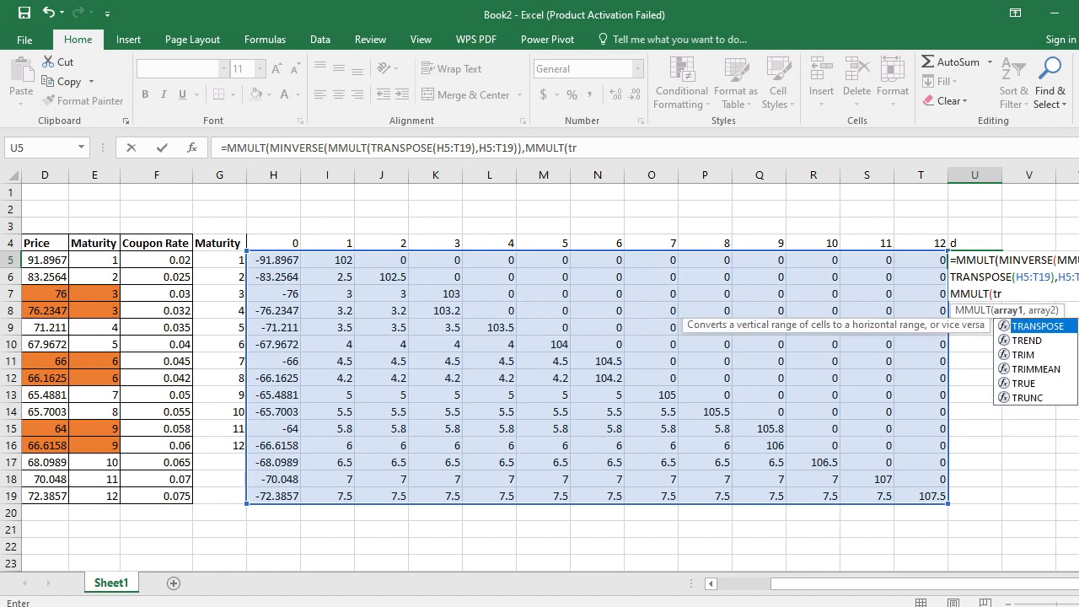
pyautogui.press('Tab')
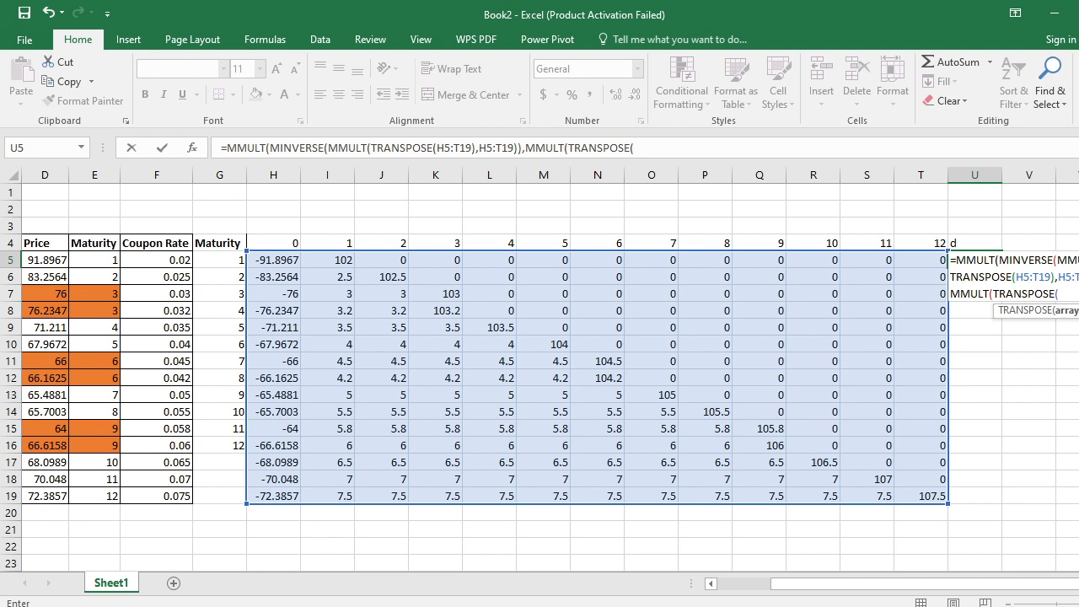
pyautogui.press('Left')
pyautogui.press('Left')
pyautogui.press('Left')
pyautogui.press('Left')
pyautogui.press('Left')
pyautogui.press('Left')
pyautogui.press('Left')
pyautogui.press('Left')
pyautogui.press('Left')
pyautogui.press('Left')
pyautogui.press('Left')
pyautogui.press('Left')
pyautogui.press('Left')
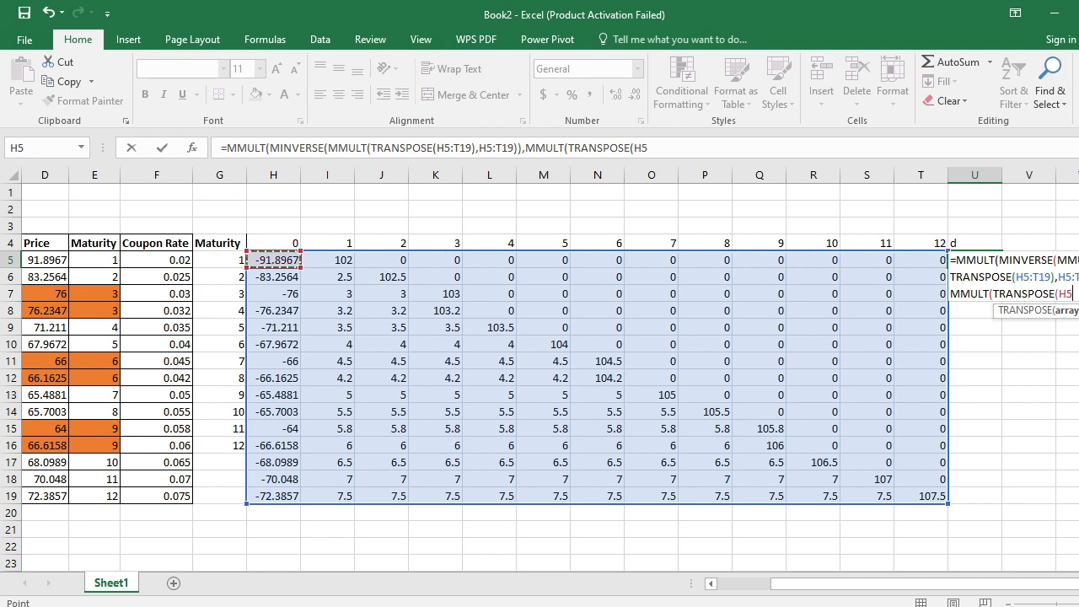
pyautogui.press('Right')
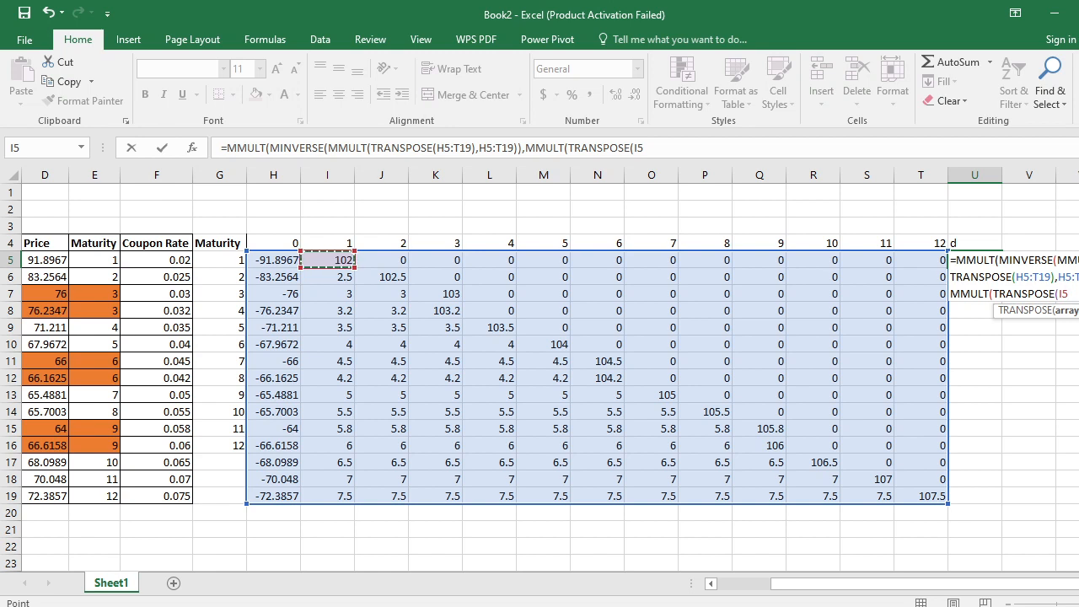
pyautogui.moveTo(327, 260); pyautogui.dragTo(944, 498)
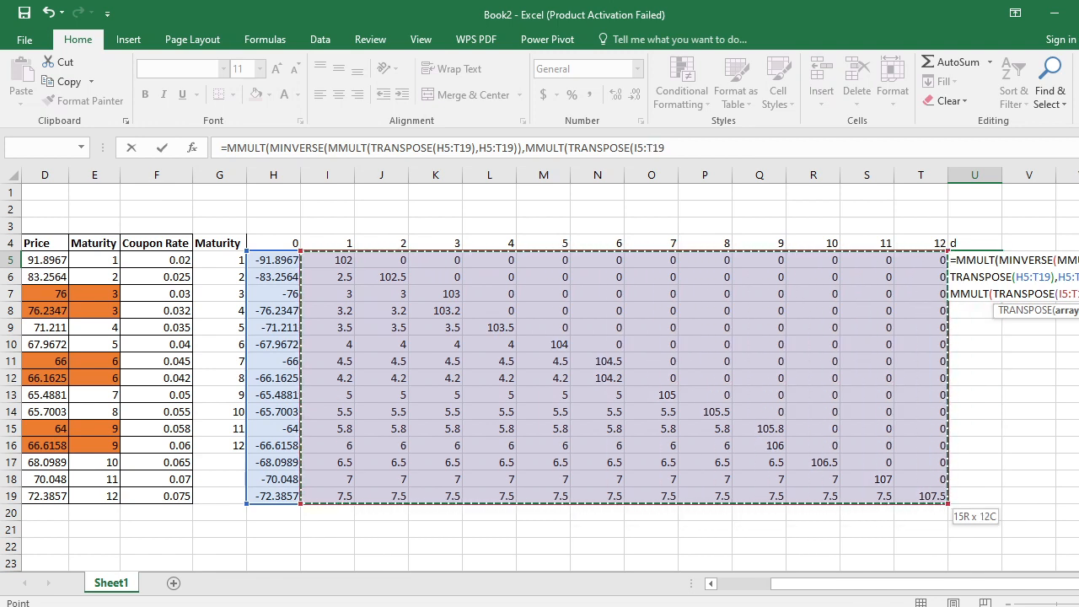
pyautogui.write('),')
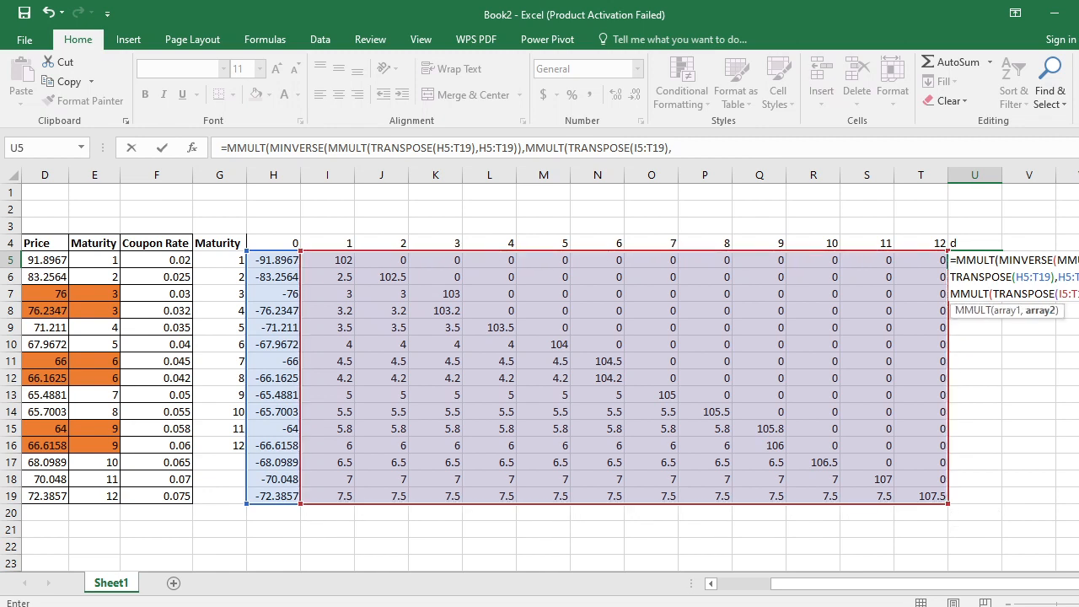
# - Try the period 0 column H5:H19 as the second array of the last MMULT
pyautogui.press('Left')
pyautogui.press('Left')
pyautogui.press('Left')
pyautogui.press('Left')
pyautogui.press('Left')
pyautogui.press('Left')
pyautogui.press('Left')
pyautogui.press('Left')
pyautogui.press('Left')
pyautogui.press('Left')
pyautogui.press('Left')
pyautogui.press('Left')
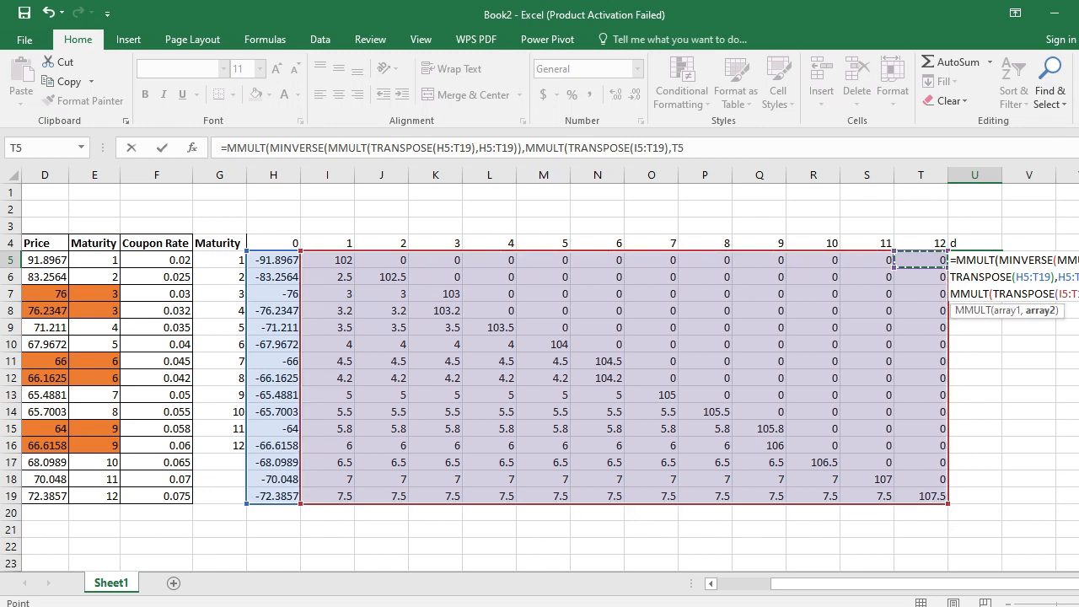
pyautogui.press('Left')
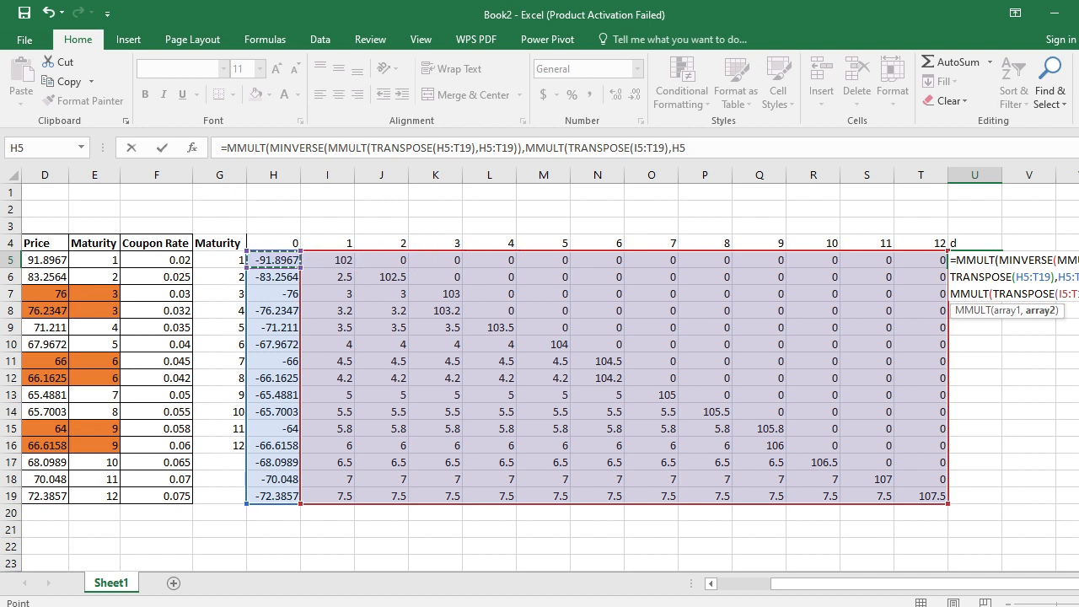
pyautogui.hotkey('shift', 'Down')
pyautogui.hotkey('shift', 'Down')
pyautogui.hotkey('shift', 'Down')
pyautogui.hotkey('shift', 'Down')
pyautogui.hotkey('shift', 'Down')
pyautogui.hotkey('shift', 'Down')
pyautogui.hotkey('shift', 'Down')
pyautogui.hotkey('shift', 'Down')
pyautogui.hotkey('shift', 'Down')
pyautogui.hotkey('shift', 'Down')
pyautogui.hotkey('shift', 'Down')
pyautogui.hotkey('shift', 'Down')
pyautogui.hotkey('shift', 'Down')
pyautogui.hotkey('shift', 'Down')
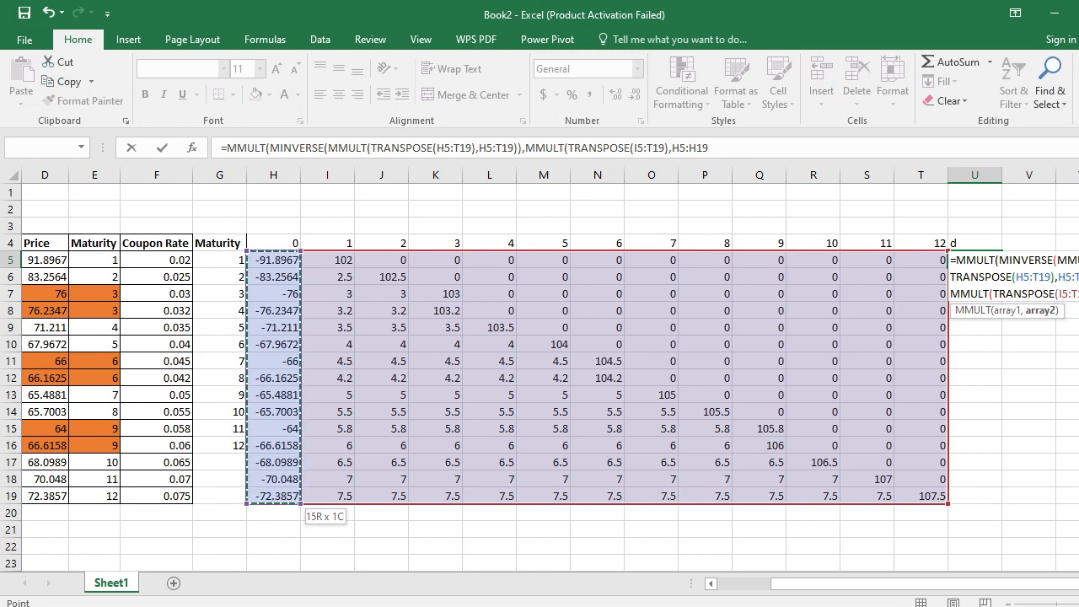
# - Replace the last MMULT's second array with the bond prices D5:D19 and close the remaining brackets
pyautogui.press('Left')
pyautogui.press('Left')
pyautogui.press('Left')
pyautogui.press('Left')
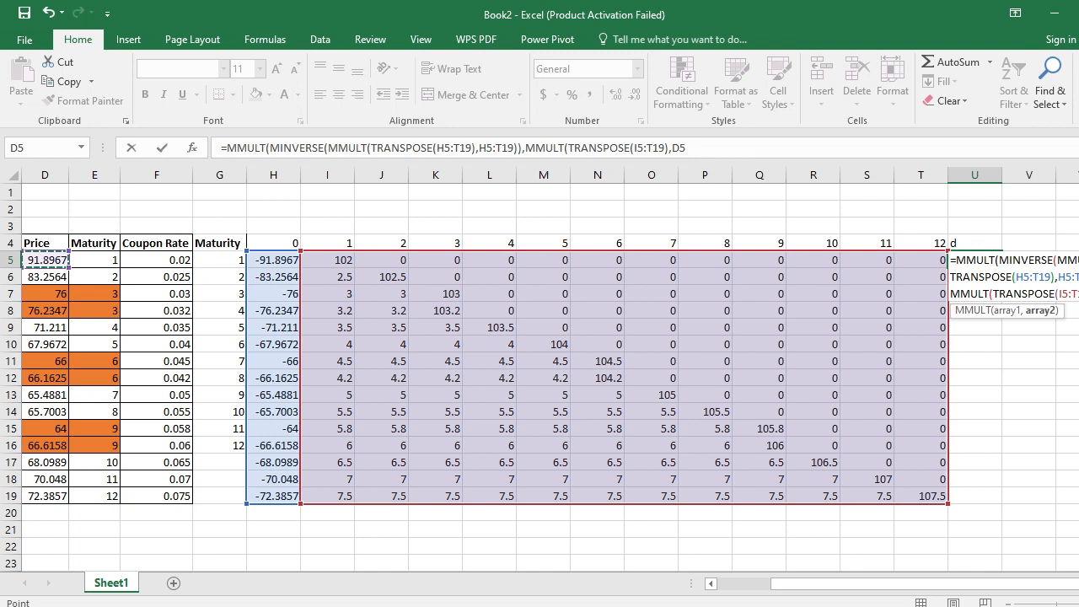
pyautogui.hotkey('shift', 'Down')
pyautogui.hotkey('shift', 'Down')
pyautogui.hotkey('shift', 'Down')
pyautogui.hotkey('shift', 'Down')
pyautogui.hotkey('shift', 'Down')
pyautogui.hotkey('shift', 'Down')
pyautogui.hotkey('shift', 'Down')
pyautogui.hotkey('shift', 'Down')
pyautogui.hotkey('shift', 'Down')
pyautogui.hotkey('shift', 'Down')
pyautogui.hotkey('shift', 'Down')
pyautogui.hotkey('shift', 'Down')
pyautogui.hotkey('shift', 'Down')
pyautogui.hotkey('shift', 'Down')
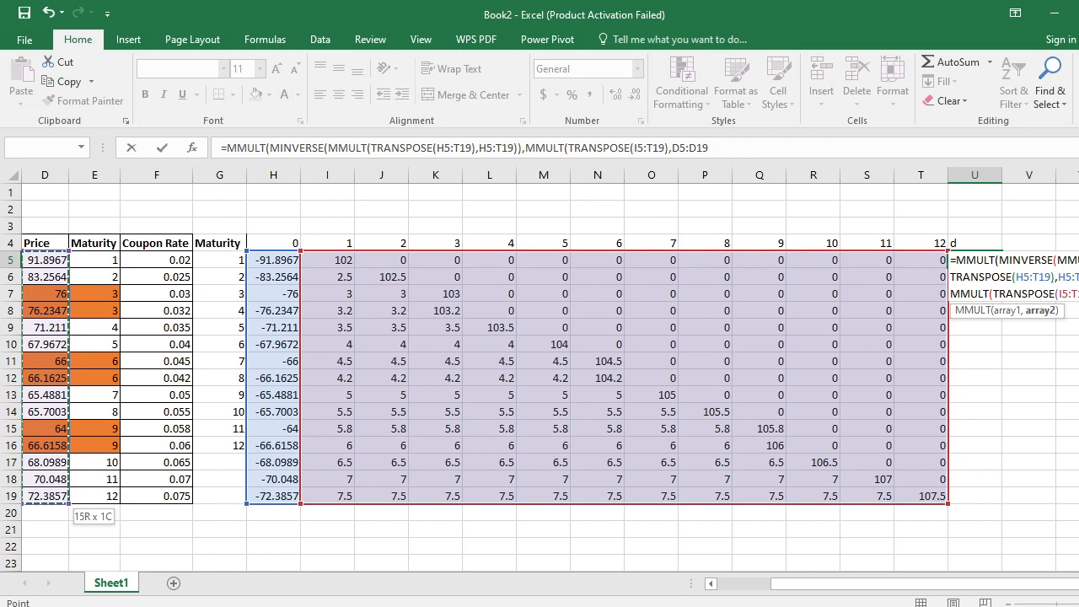
pyautogui.write(')')
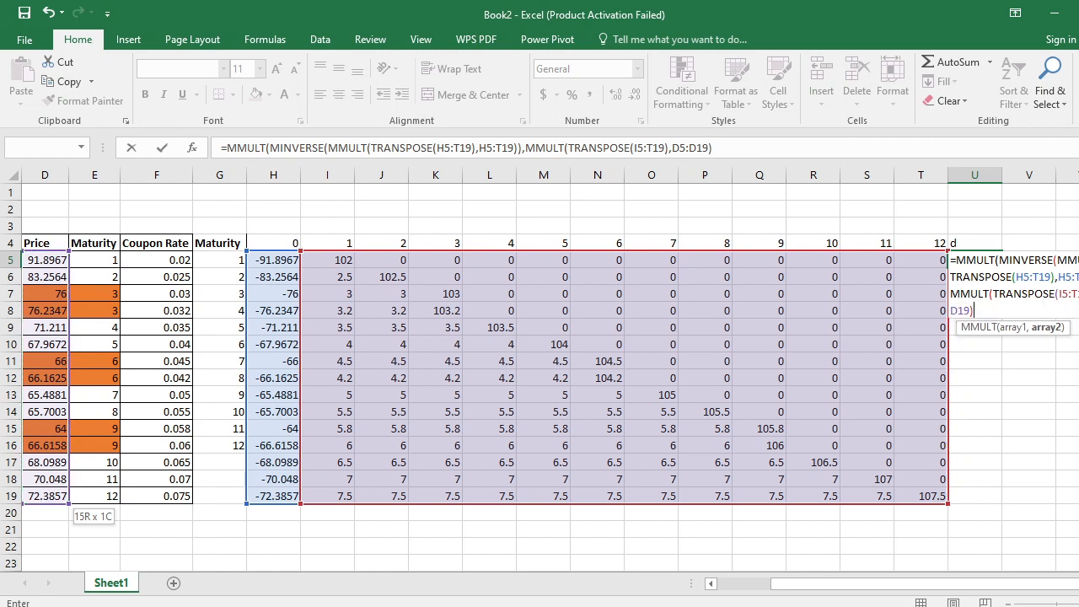
pyautogui.write(')')
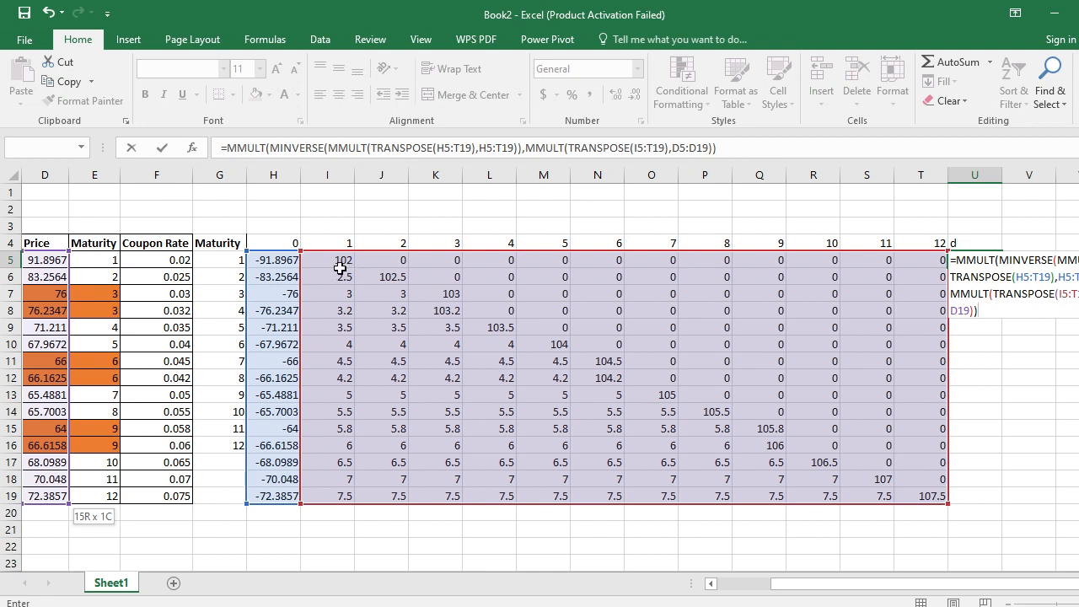
# - Change both H5:T19 references inside MINVERSE to I5:T19 and enter the U5 formula as an array formula
pyautogui.click(1025, 276)
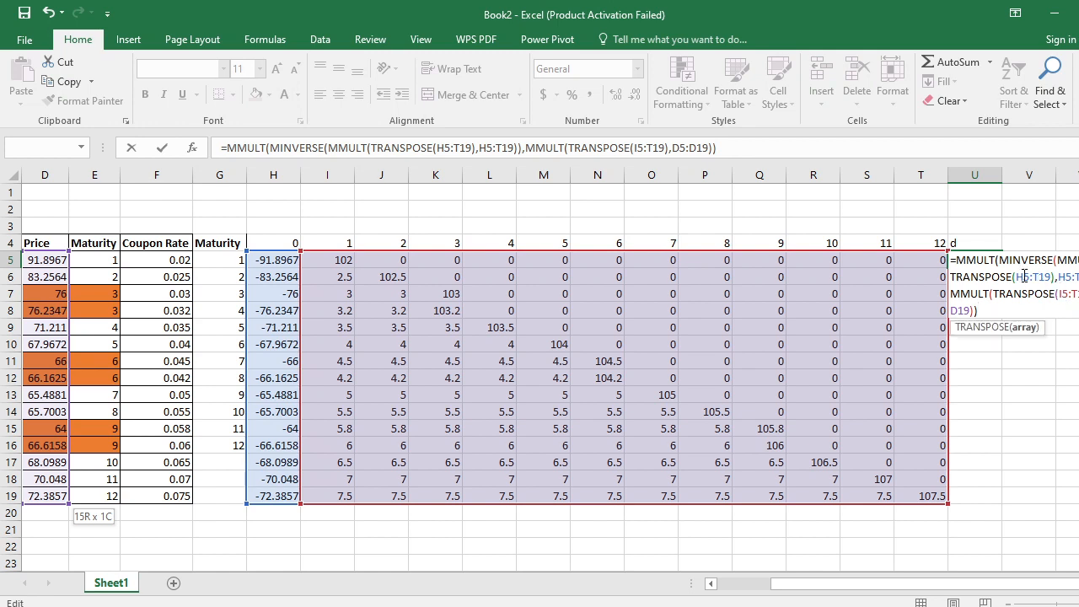
pyautogui.press('BackSpace')
pyautogui.write('i')
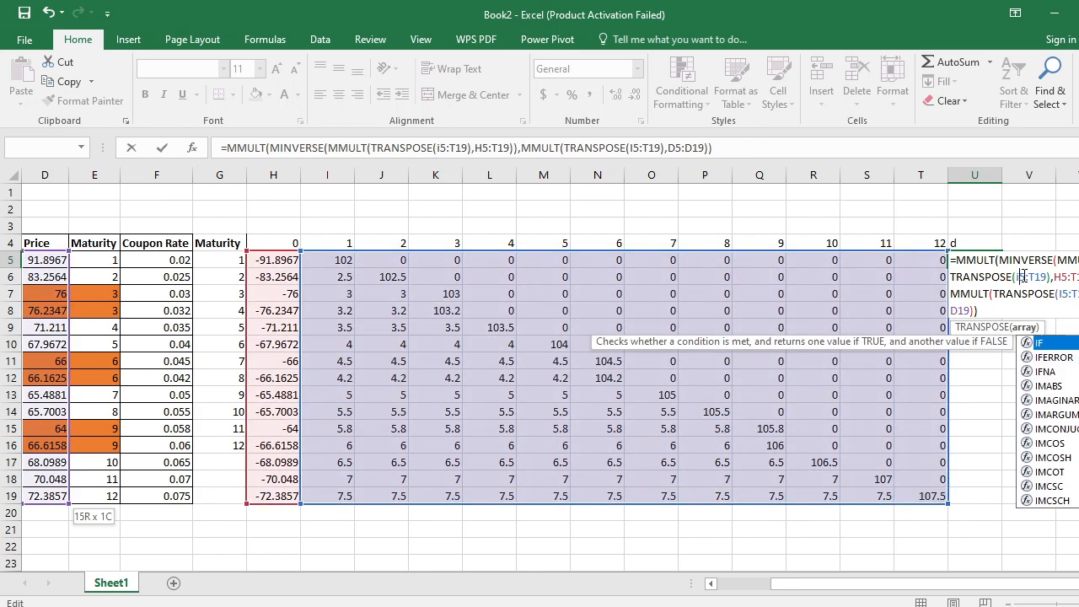
pyautogui.click(1068, 276)
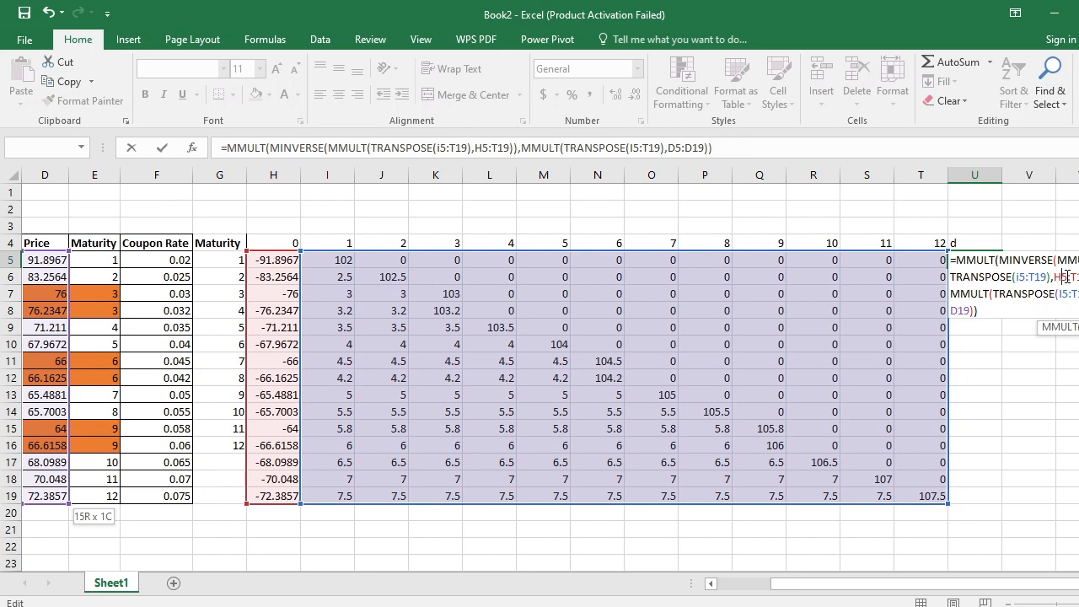
pyautogui.press('BackSpace')
pyautogui.write('i')
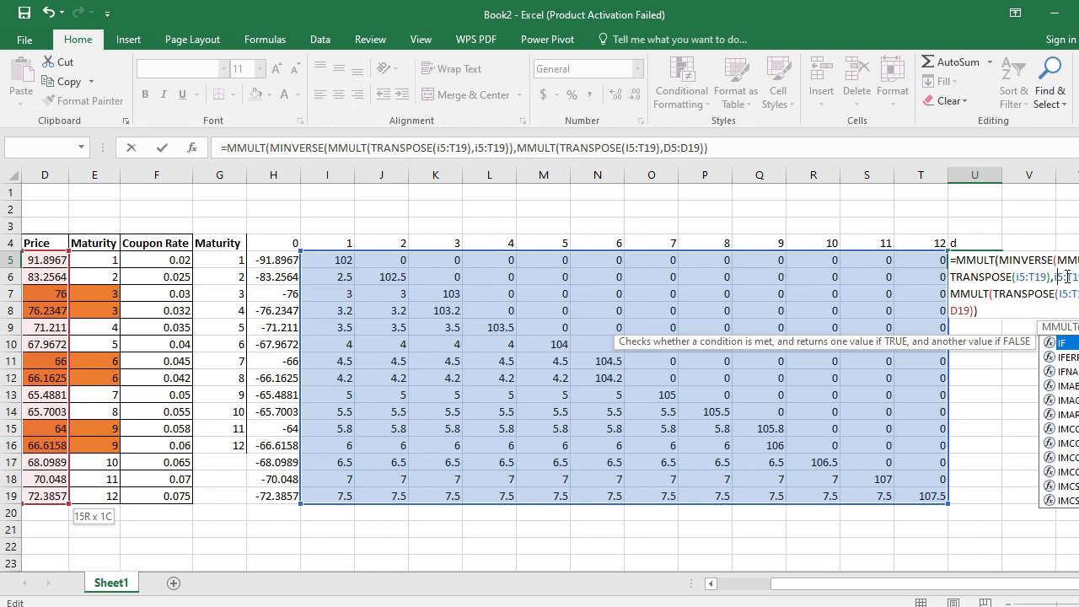
pyautogui.hotkey('ctrl', 'shift', 'Return')
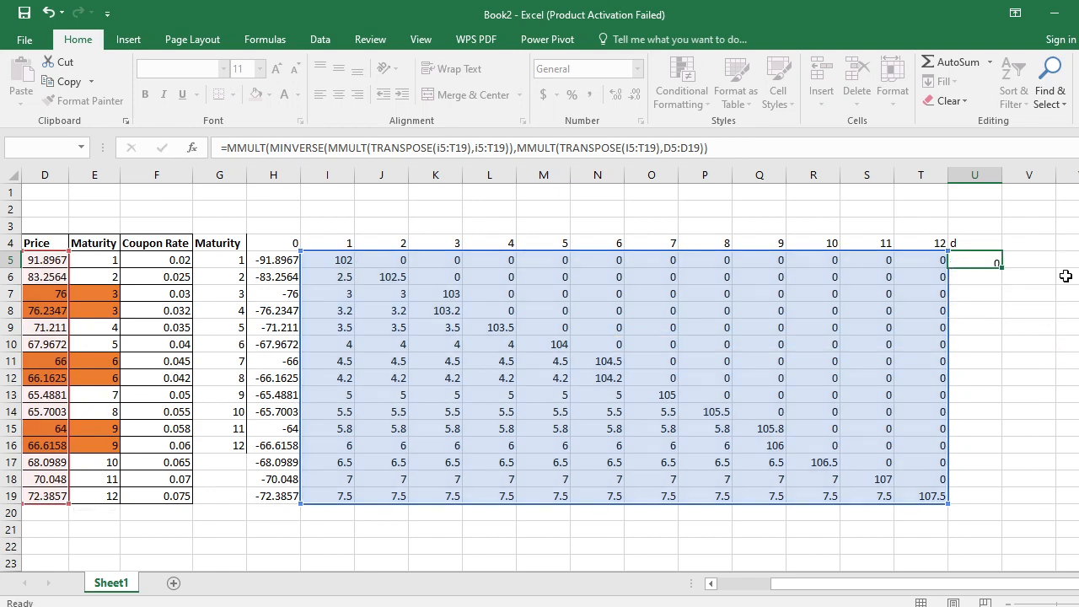
pyautogui.press('Up')
pyautogui.press('Down')
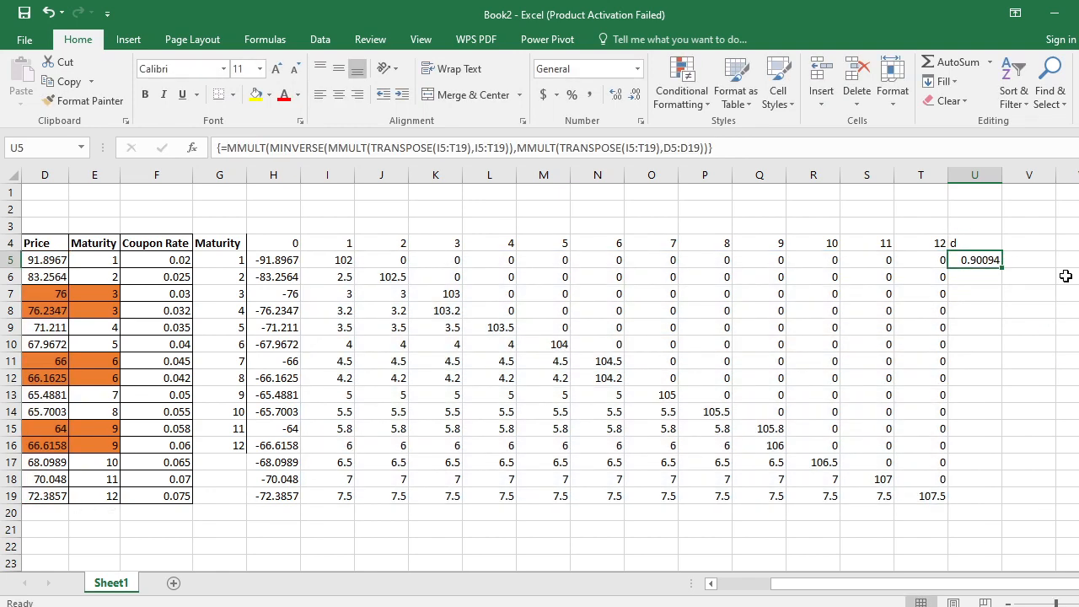
# - Extend the discount factor array formula over U5:U16 and enter it as one array
pyautogui.hotkey('shift', 'Down')
pyautogui.hotkey('shift', 'Down')
pyautogui.hotkey('shift', 'Down')
pyautogui.hotkey('shift', 'Down')
pyautogui.hotkey('shift', 'Down')
pyautogui.hotkey('shift', 'Down')
pyautogui.hotkey('shift', 'Down')
pyautogui.hotkey('shift', 'Down')
pyautogui.hotkey('shift', 'Down')
pyautogui.hotkey('shift', 'Down')
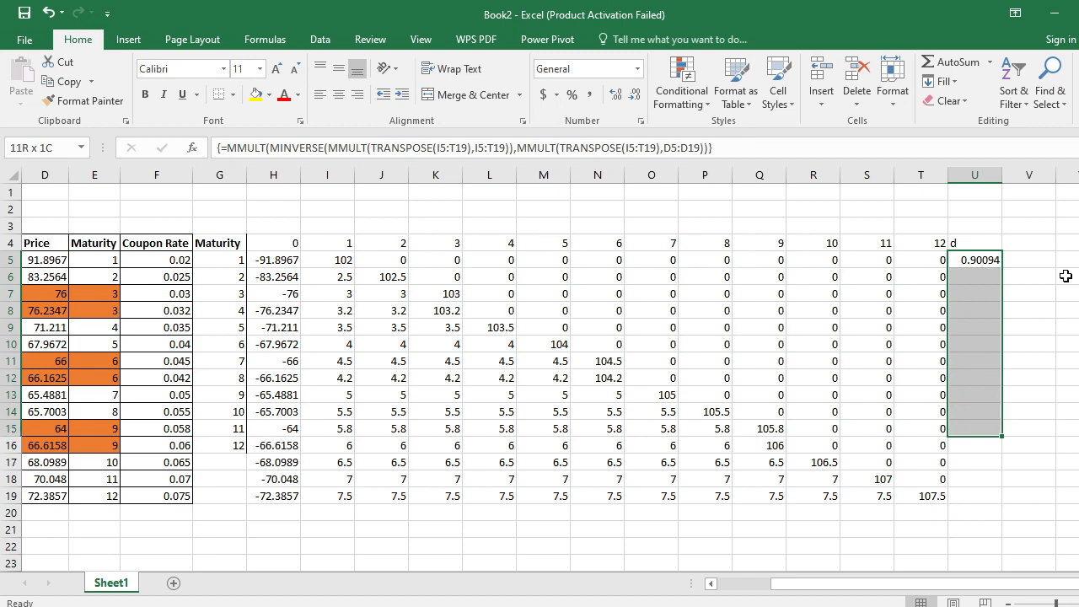
pyautogui.hotkey('shift', 'Down')
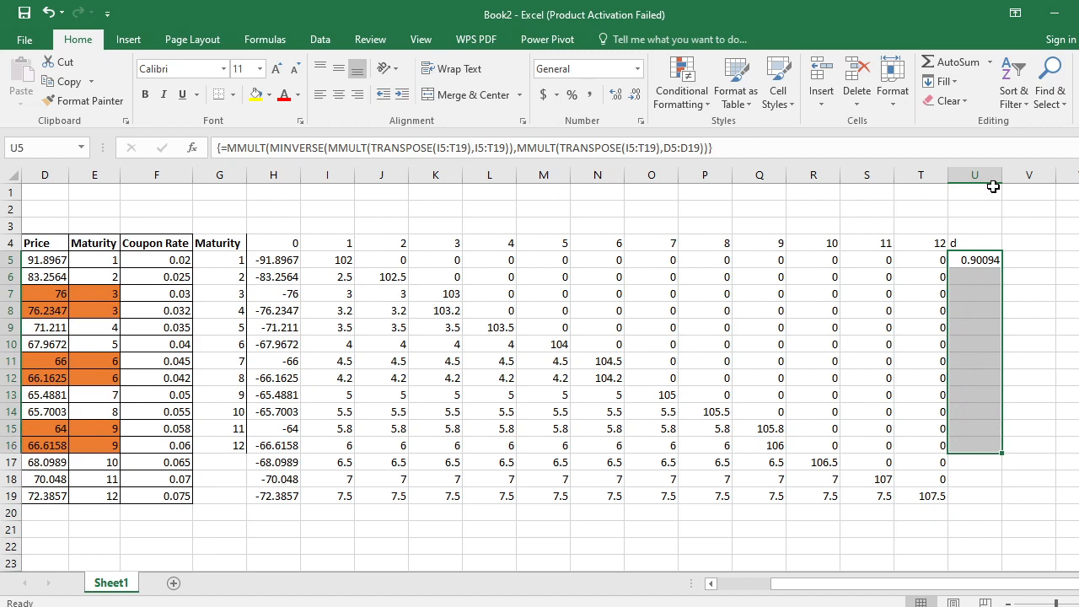
pyautogui.click(825, 145)
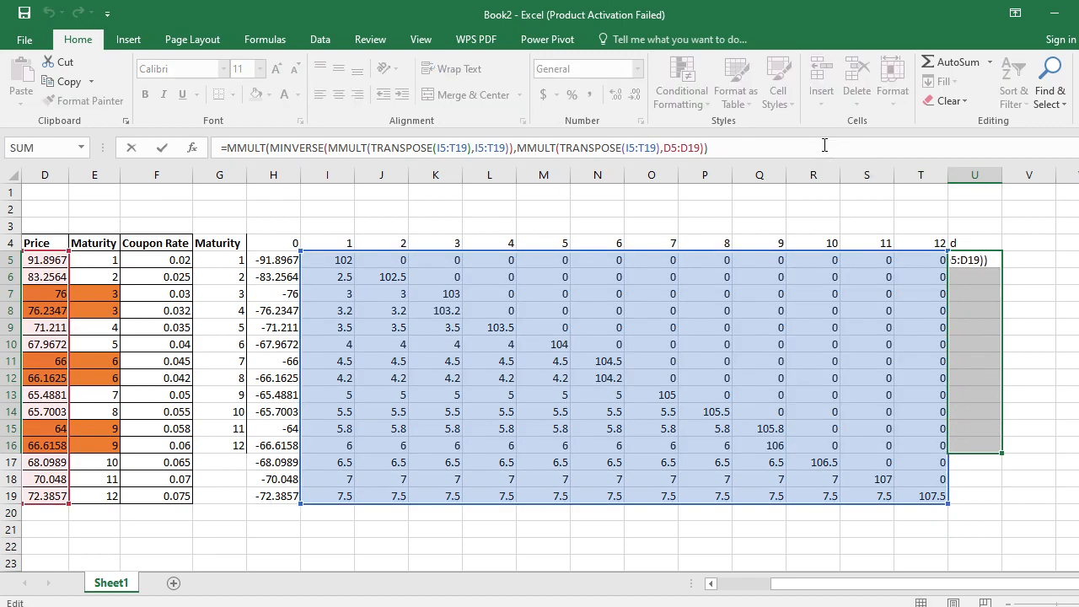
pyautogui.hotkey('ctrl', 'shift', 'Return')
pyautogui.press('Up')
pyautogui.press('Up')
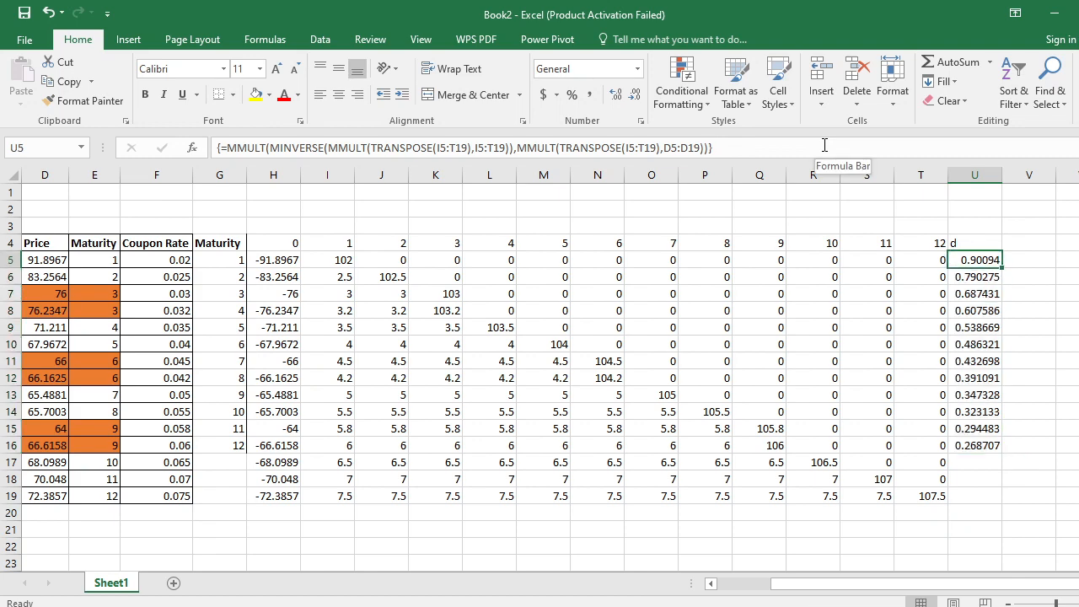
# - Check the array formula and the discount factors down the d column, U5:U16
pyautogui.press('Down')
pyautogui.press('Down')
pyautogui.press('Down')
pyautogui.press('Down')
pyautogui.press('Down')
pyautogui.press('Down')
pyautogui.press('Down')
pyautogui.press('Down')
pyautogui.press('Up')
pyautogui.press('Up')
pyautogui.press('Up')
pyautogui.press('Up')
pyautogui.press('Up')
pyautogui.press('Up')
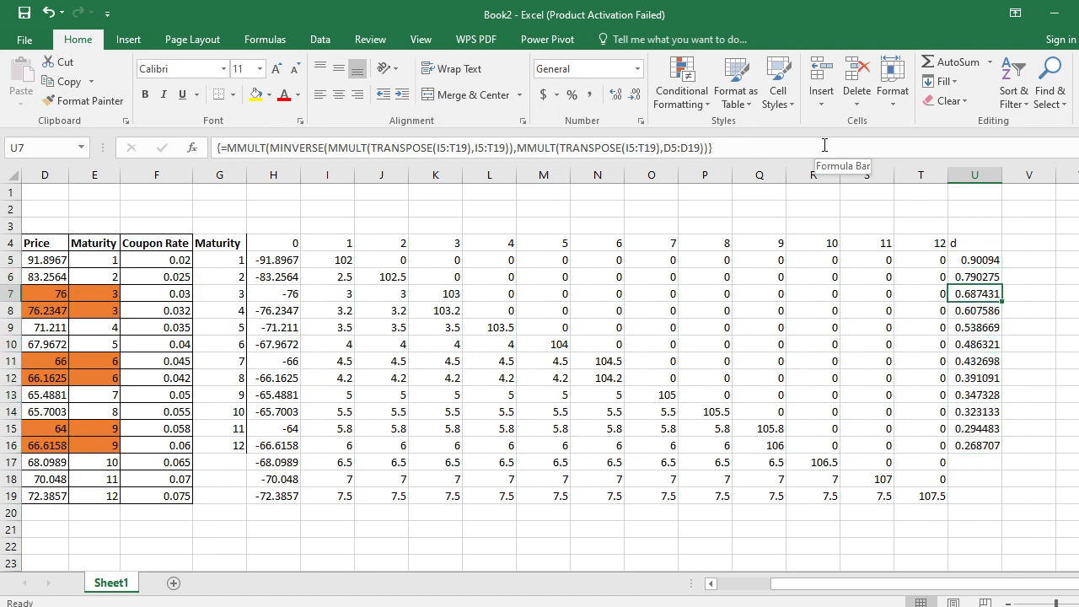
pyautogui.press('F2')
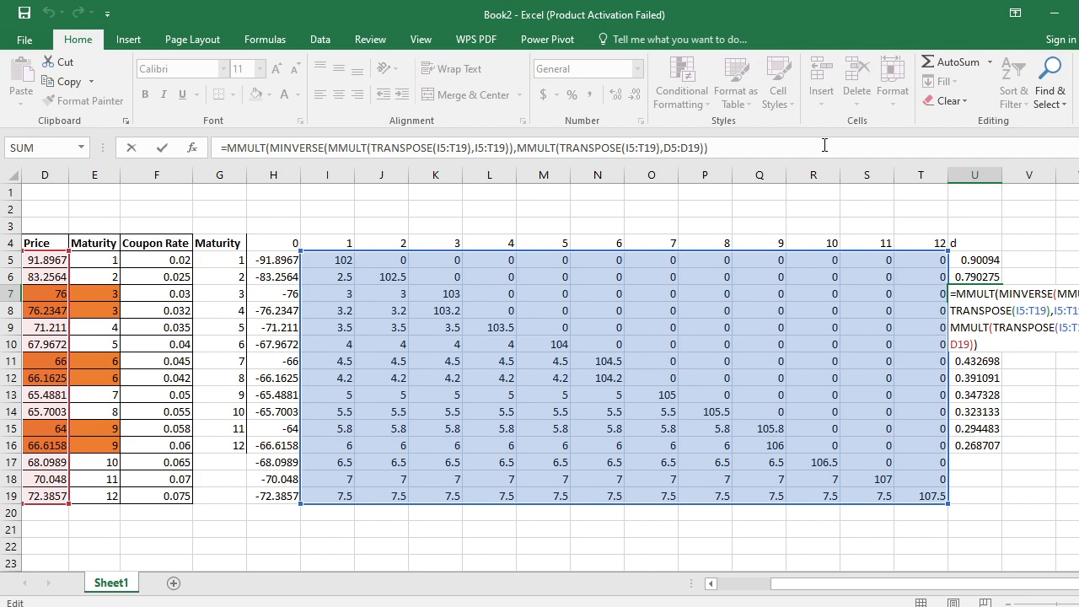
pyautogui.hotkey('ctrl', 'shift', 'Return')
pyautogui.press('Up')
pyautogui.press('Up')
pyautogui.press('Down')
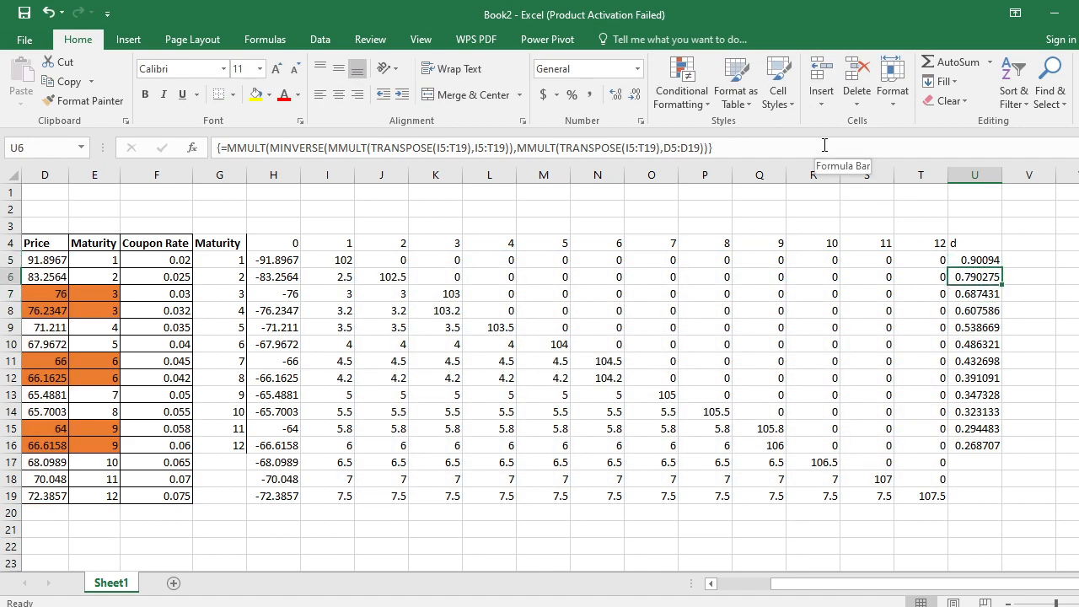
pyautogui.press('Down')
pyautogui.press('Down')
pyautogui.press('Down')
pyautogui.press('Down')
pyautogui.press('Down')
pyautogui.press('Down')
pyautogui.press('Down')
pyautogui.press('Down')
pyautogui.press('Down')
pyautogui.press('Down')
pyautogui.press('Up')
pyautogui.press('Up')
pyautogui.press('Up')
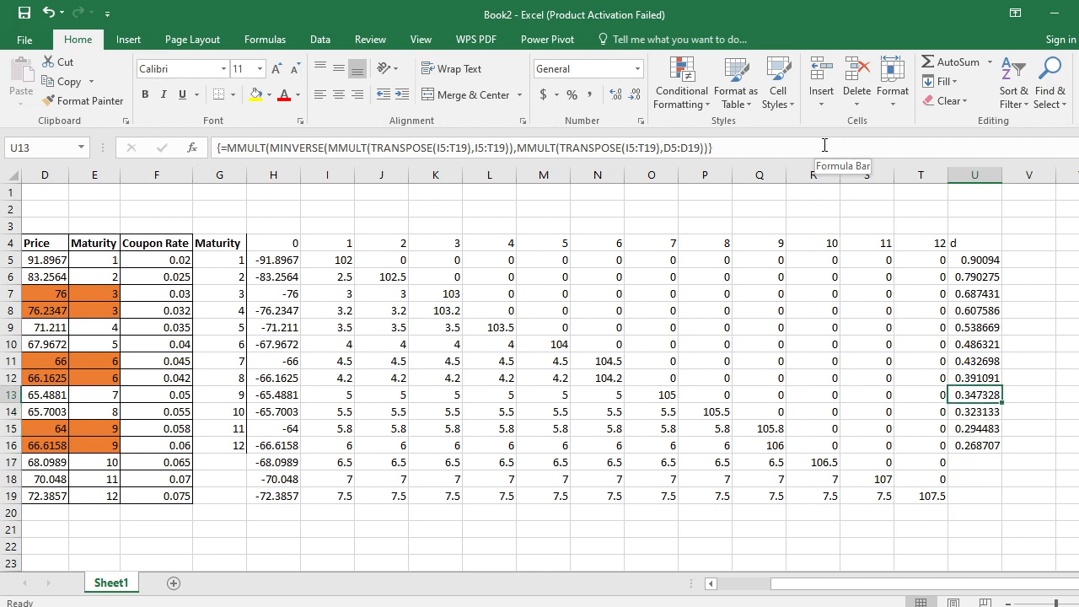
pyautogui.press('Up')
pyautogui.press('Up')
pyautogui.press('Up')
pyautogui.press('Up')
pyautogui.press('Up')
pyautogui.press('Up')
pyautogui.press('Up')
pyautogui.press('Up')
pyautogui.press('Up')
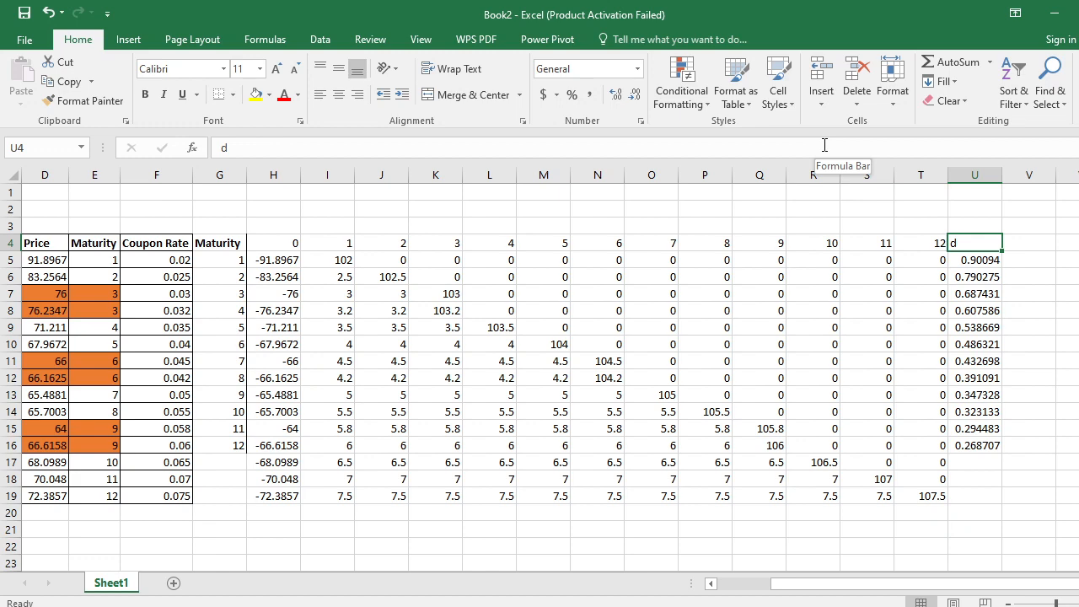
# - Switch to Bamboo Paper and handwrite the formula d = 1/(1+y) beside the boxed least-squares formula
pyautogui.hotkey('alt', 'Tab')
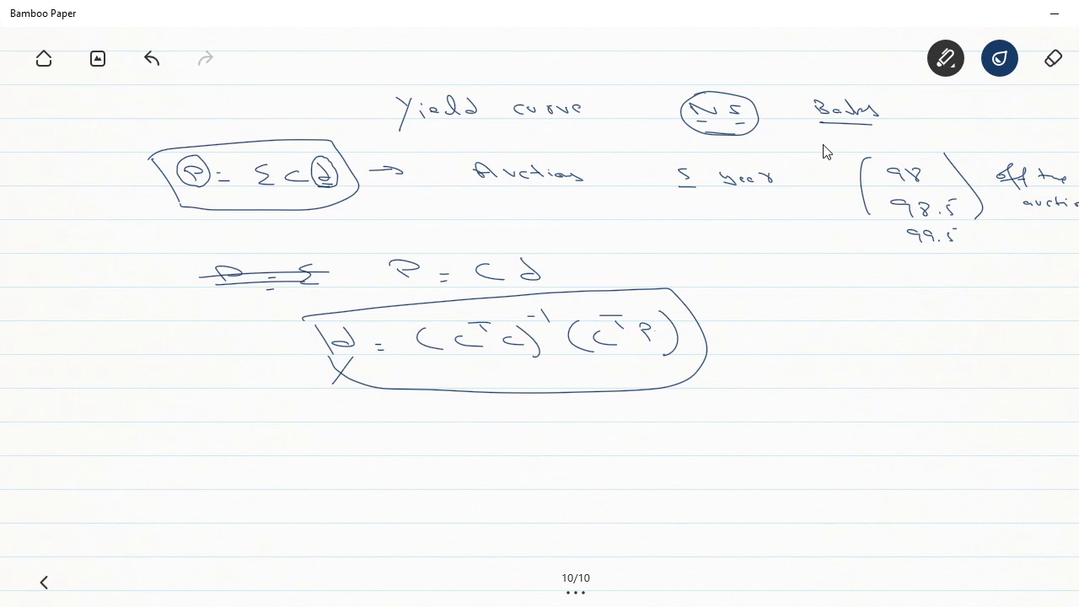
pyautogui.moveTo(811, 312); pyautogui.dragTo(817, 294)
pyautogui.moveTo(895, 289)
pyautogui.mouseDown()
pyautogui.moveTo(912, 308)
pyautogui.moveTo(963, 311)
pyautogui.mouseUp()
pyautogui.moveTo(892, 343); pyautogui.dragTo(899, 334)
pyautogui.moveTo(911, 340)
pyautogui.mouseDown()
pyautogui.moveTo(931, 338)
pyautogui.moveTo(919, 343)
pyautogui.mouseUp()
pyautogui.moveTo(930, 338)
pyautogui.mouseDown()
pyautogui.moveTo(948, 332)
pyautogui.moveTo(965, 355)
pyautogui.mouseUp()
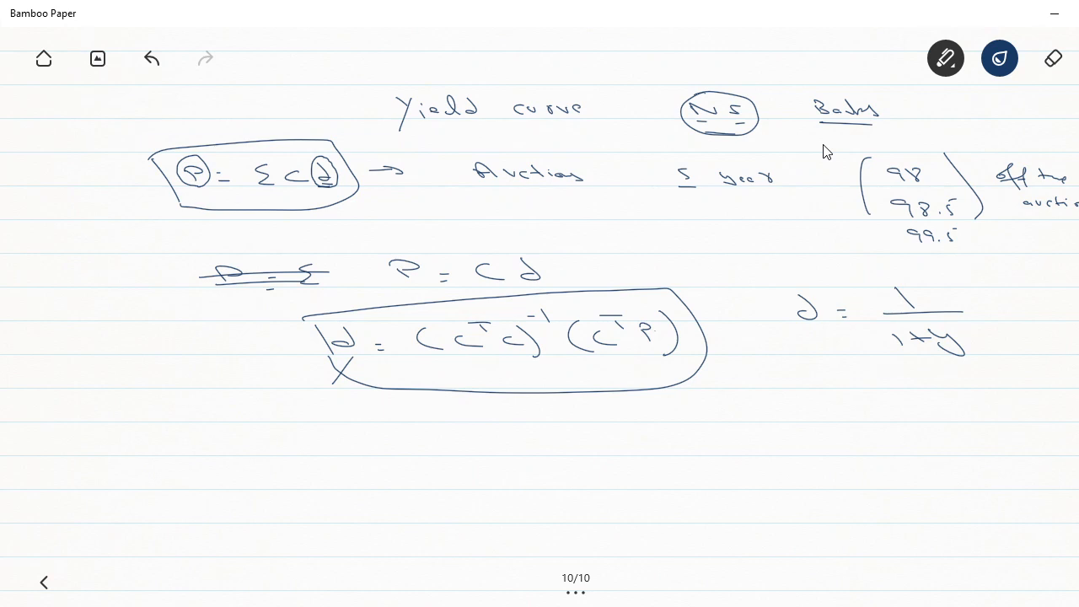
# - Handwrite e and the continuous yield expression ln(d)/t beneath the 1/(1+y) formula
pyautogui.moveTo(826, 380); pyautogui.dragTo(848, 382)
pyautogui.moveTo(907, 379)
pyautogui.mouseDown()
pyautogui.moveTo(957, 381)
pyautogui.moveTo(982, 361)
pyautogui.moveTo(992, 383)
pyautogui.mouseUp()
pyautogui.moveTo(1008, 344); pyautogui.dragTo(1010, 398)
pyautogui.moveTo(1019, 360)
pyautogui.mouseDown()
pyautogui.moveTo(1025, 377)
pyautogui.moveTo(1029, 369)
pyautogui.mouseUp()
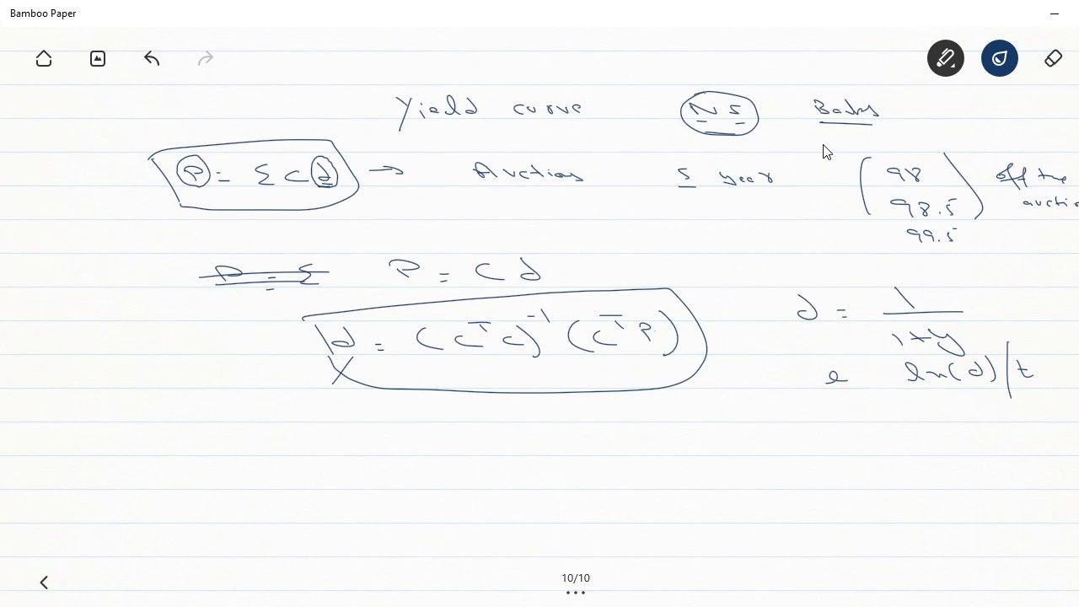
# - Switch back to Excel and enter the header Reg Y in V4, beside the d column
pyautogui.hotkey('alt', 'Tab')
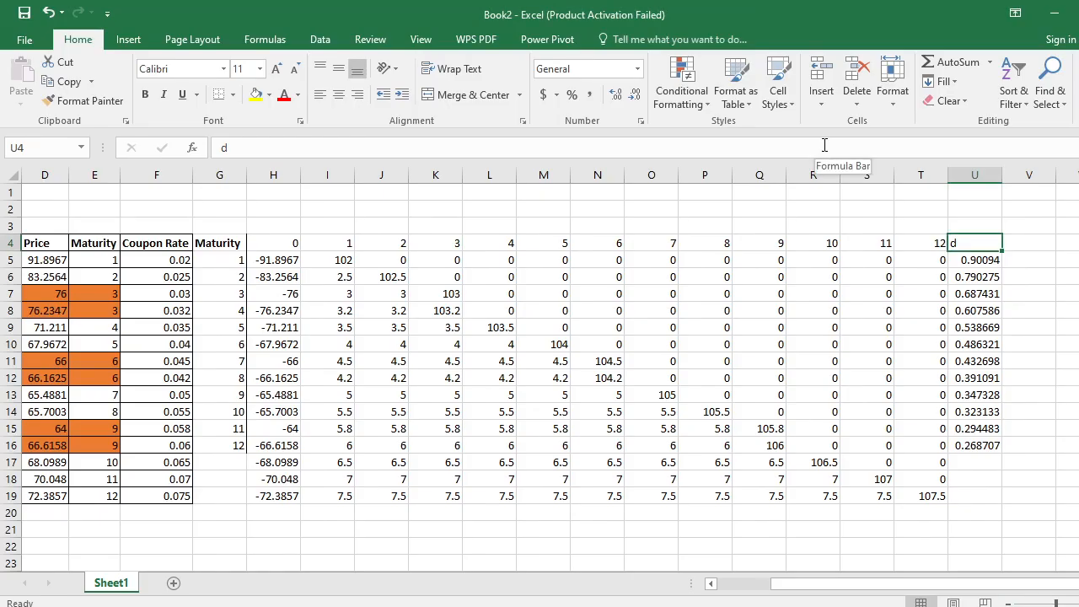
pyautogui.press('Right')
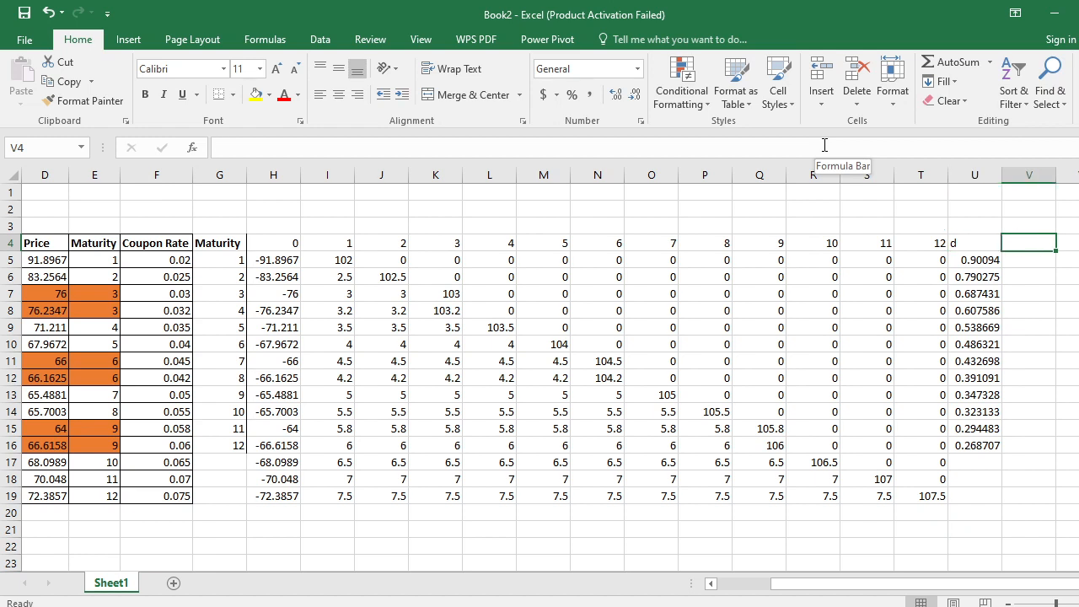
pyautogui.press('Down')
pyautogui.press('Up')
pyautogui.press('Down')
pyautogui.press('Up')
pyautogui.write('Re')
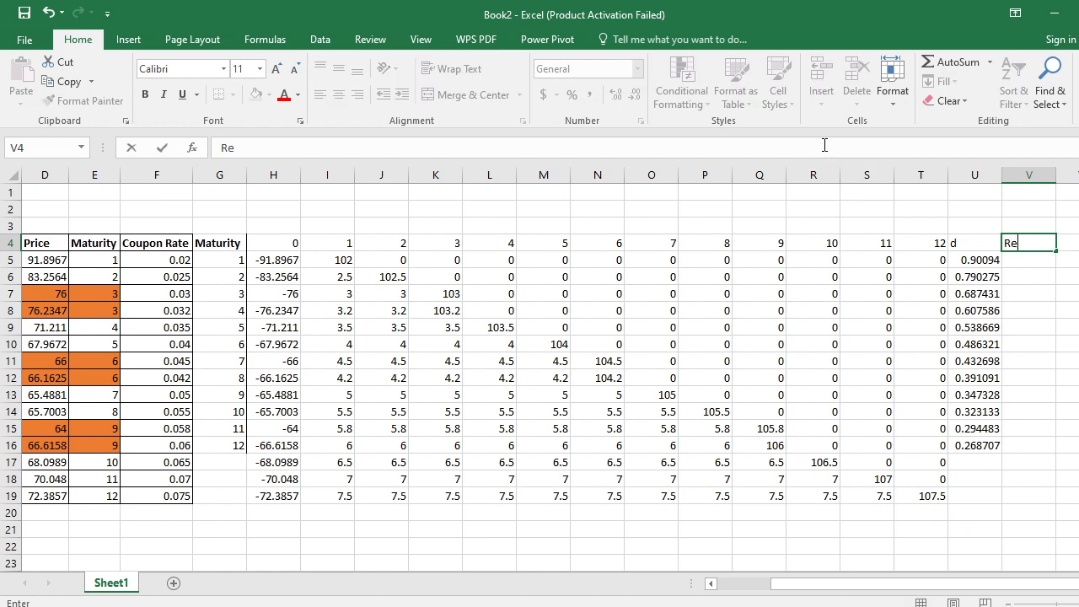
pyautogui.write('g Y')
pyautogui.press('Return')
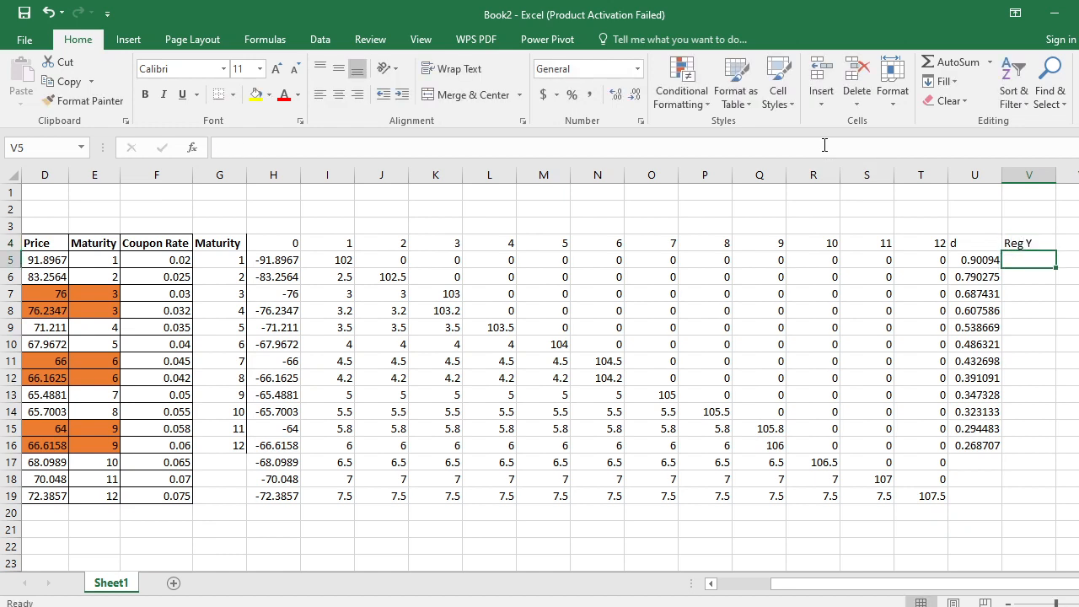
# - Enter =LN(U5)/G5 in V5 to compute the first yield from its discount factor and maturity
pyautogui.write('=')
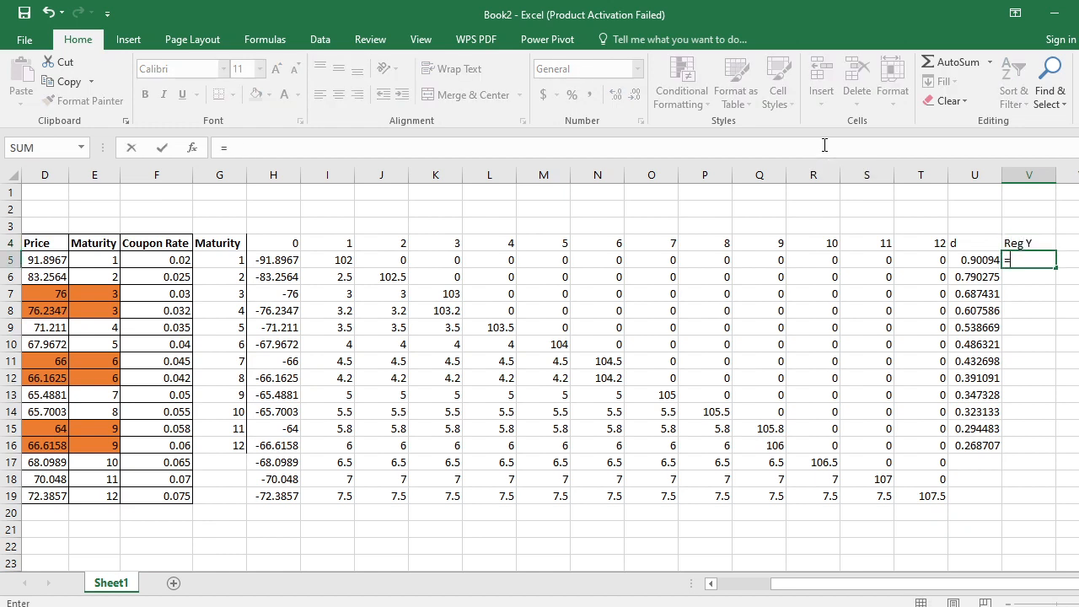
pyautogui.write('ln')
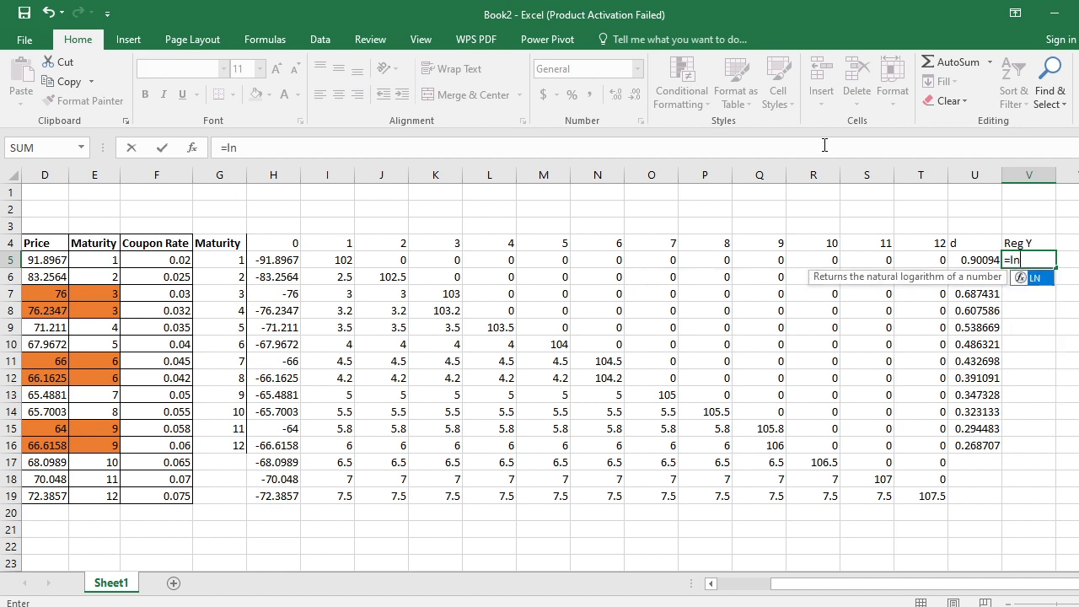
pyautogui.press('Tab')
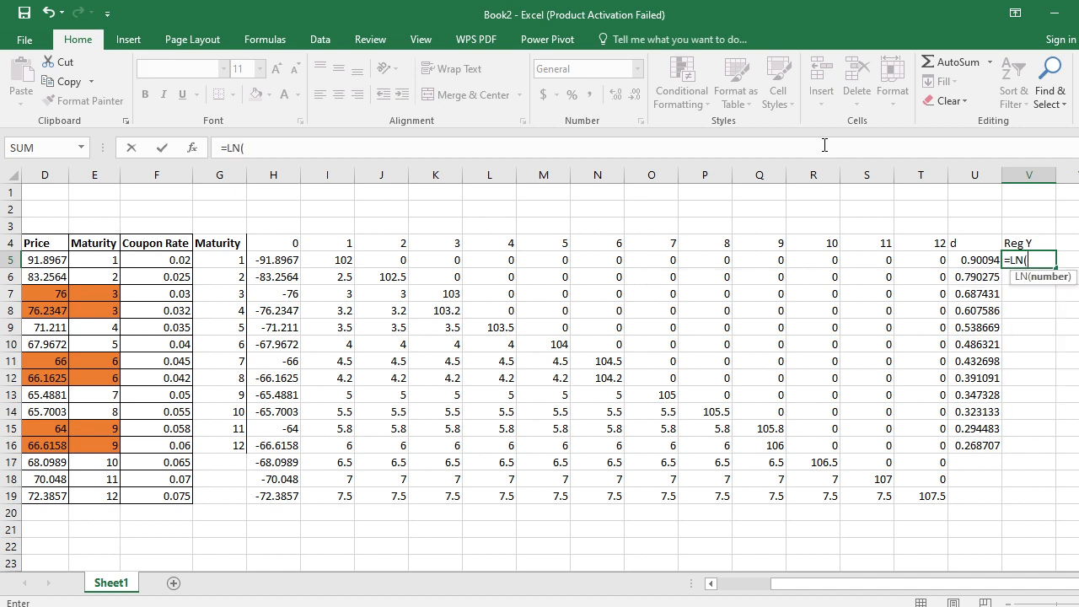
pyautogui.press('Left')
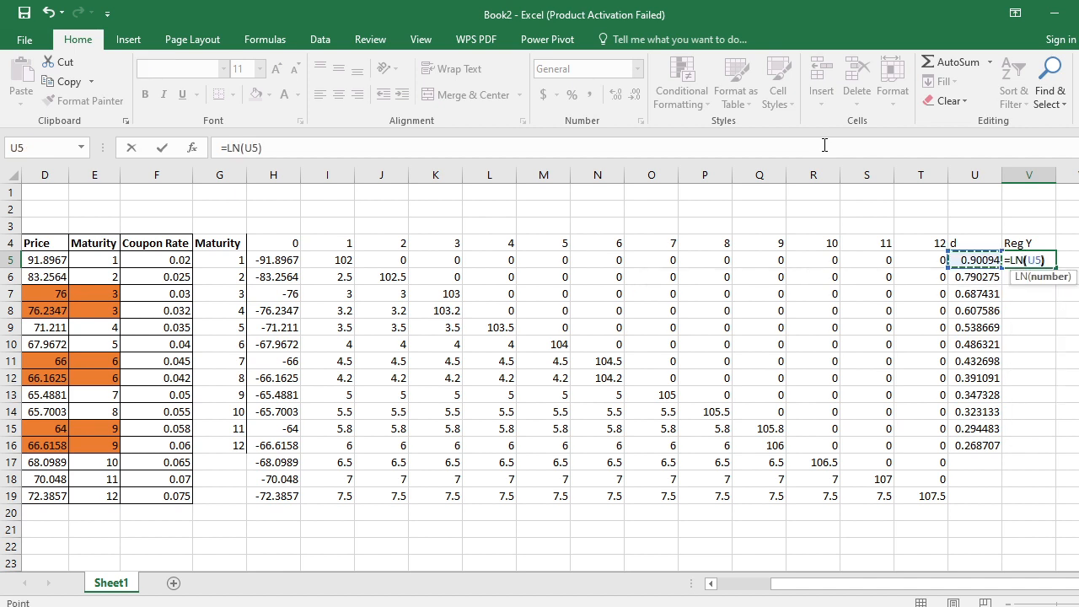
pyautogui.write(')/')
pyautogui.press('Left')
pyautogui.press('Left')
pyautogui.press('Left')
pyautogui.press('Left')
pyautogui.press('Left')
pyautogui.press('Left')
pyautogui.press('Left')
pyautogui.press('Left')
pyautogui.press('Left')
pyautogui.press('Left')
pyautogui.press('Left')
pyautogui.press('Left')
pyautogui.press('Left')
pyautogui.press('Left')
pyautogui.press('Left')
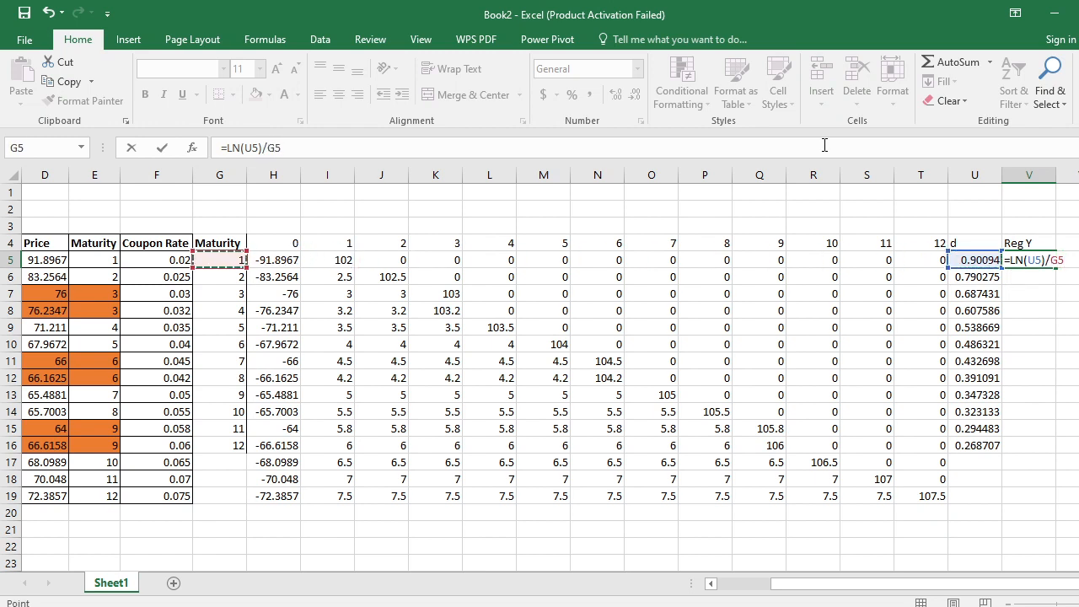
pyautogui.press('Return')
pyautogui.press('Up')
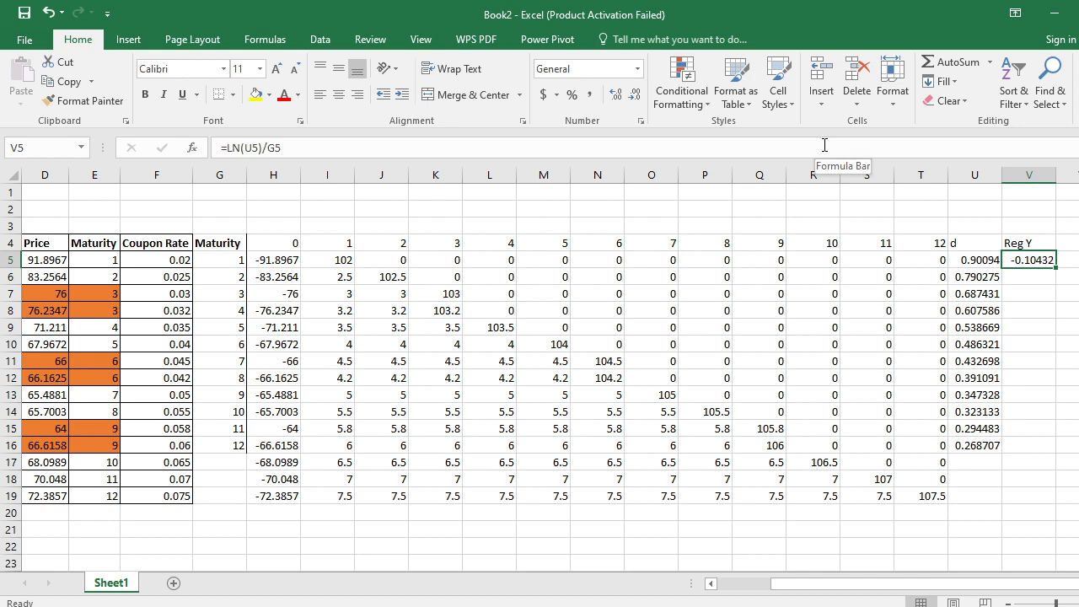
# - Add a minus sign to the V5 yield formula so it reads =-LN(U5)/G5
pyautogui.press('F2')
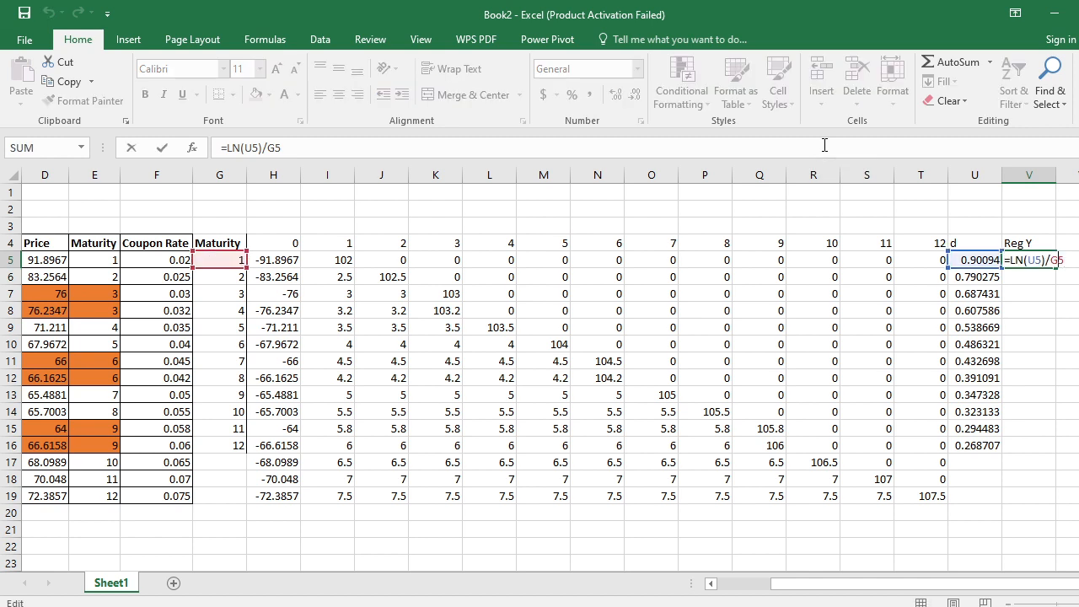
pyautogui.press('Left')
pyautogui.press('Left')
pyautogui.press('Left')
pyautogui.press('Left')
pyautogui.press('Left')
pyautogui.press('Left')
pyautogui.press('Left')
pyautogui.press('Left')
pyautogui.press('Left')
pyautogui.write('-')
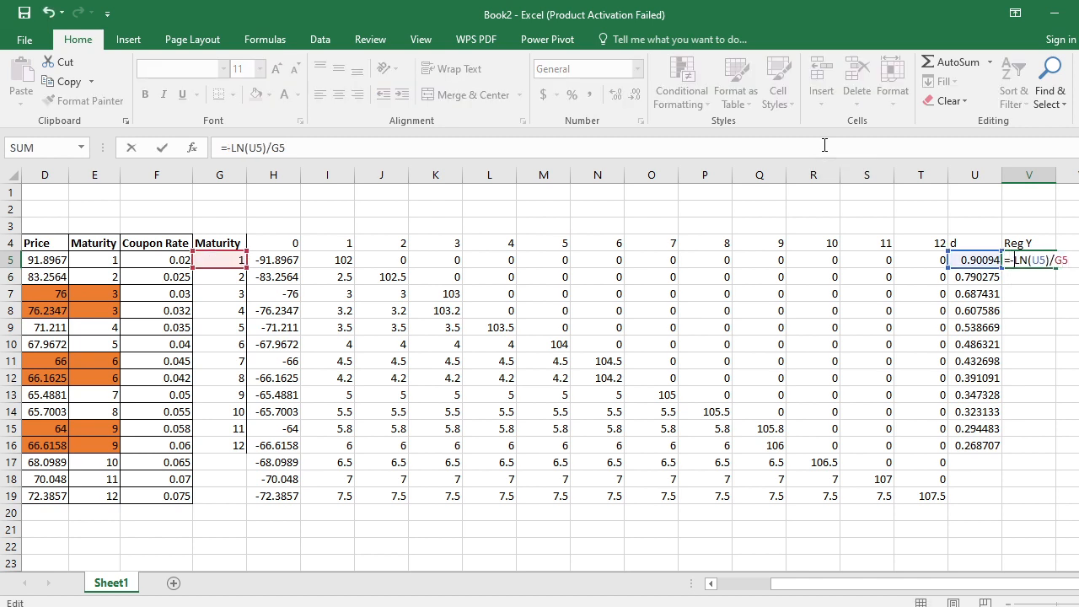
pyautogui.press('Return')
pyautogui.press('Up')
pyautogui.write('c')
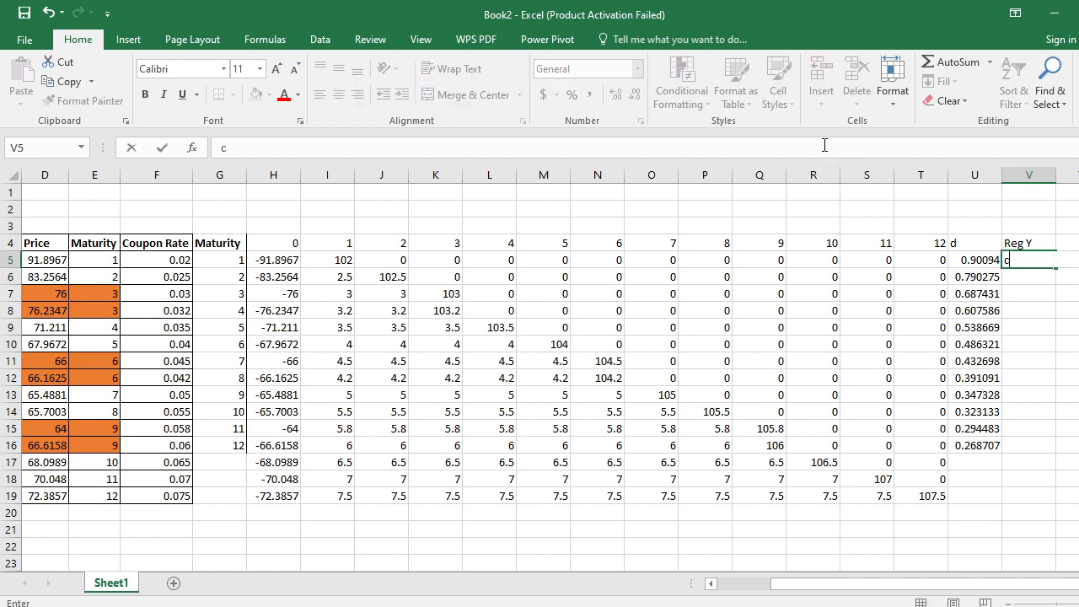
# - Copy the V5 yield formula down the Reg Y column through V16 for the remaining maturities
pyautogui.press('Escape')
pyautogui.press('Return')
pyautogui.press('Up')
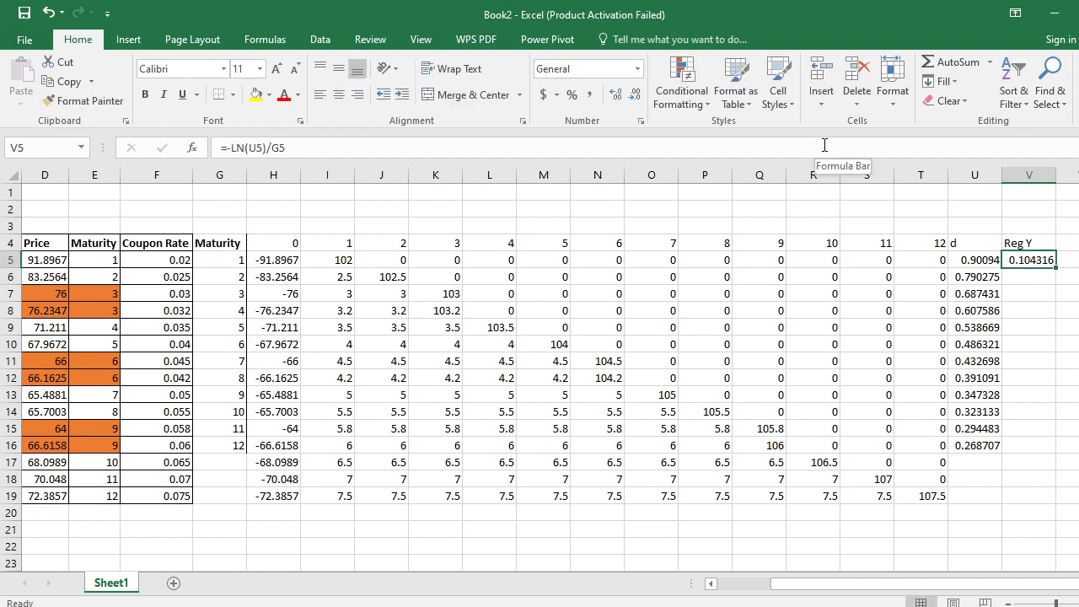
pyautogui.hotkey('ctrl', 'c')
pyautogui.press('Down')
pyautogui.hotkey('shift', 'Down')
pyautogui.hotkey('shift', 'Down')
pyautogui.hotkey('shift', 'Down')
pyautogui.hotkey('shift', 'Down')
pyautogui.hotkey('shift', 'Down')
pyautogui.hotkey('shift', 'Down')
pyautogui.hotkey('shift', 'Down')
pyautogui.hotkey('shift', 'Down')
pyautogui.hotkey('shift', 'Down')
pyautogui.hotkey('shift', 'Down')
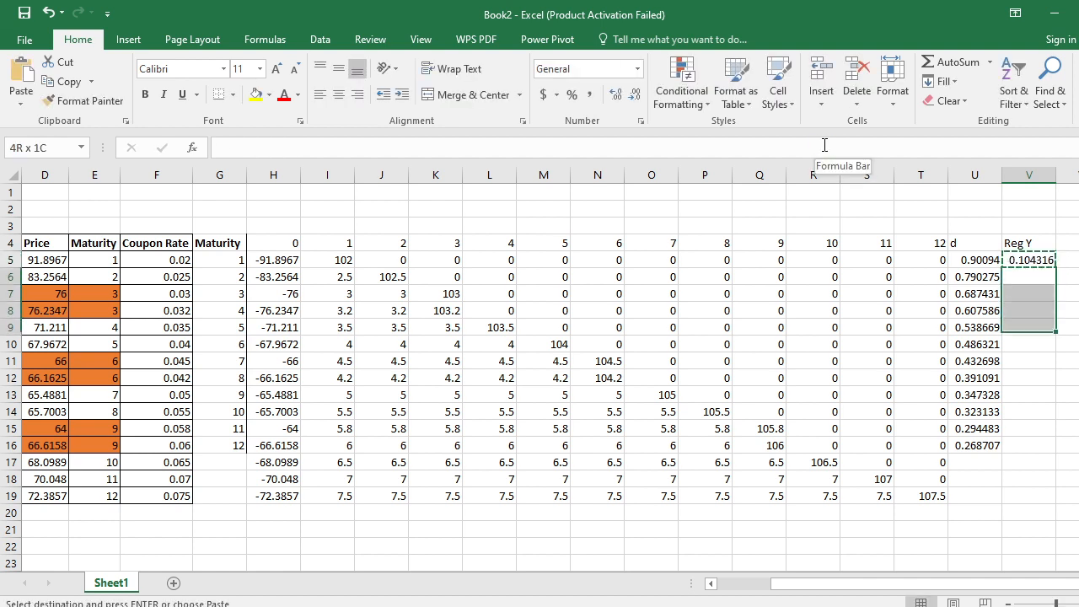
pyautogui.press('Return')
pyautogui.press('Down')
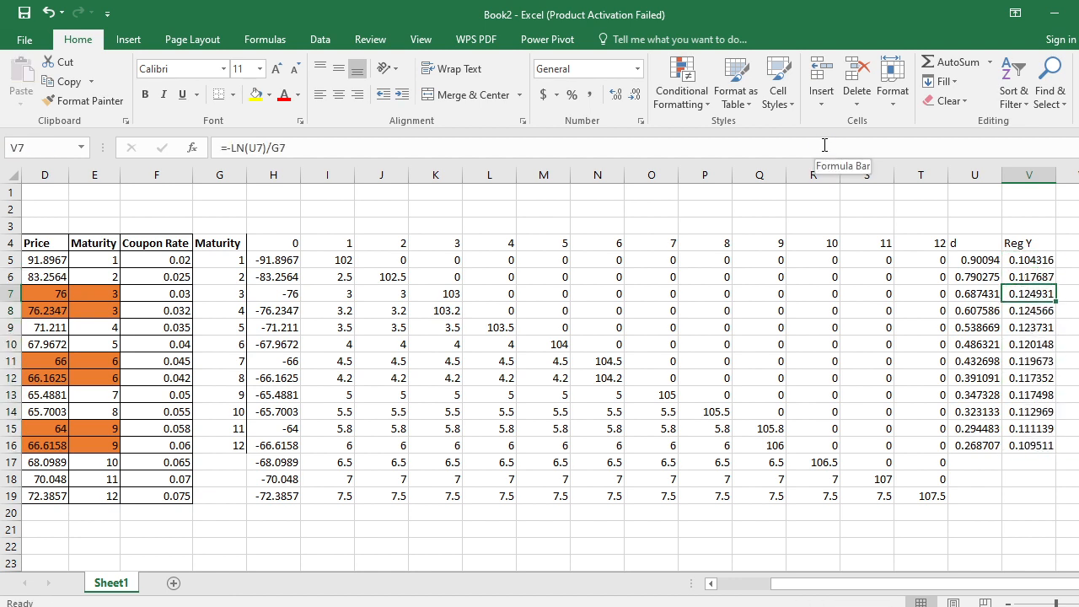
pyautogui.press('Down')
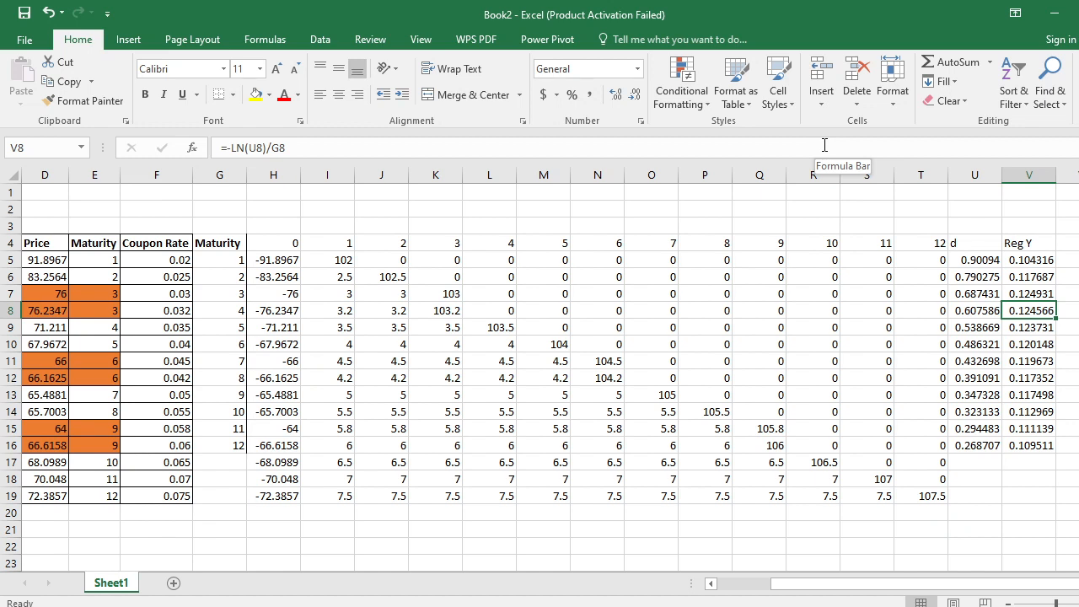
# - Enter the header NS Yield in W4, beside the Reg Y column
pyautogui.press('Right')
pyautogui.press('Right')
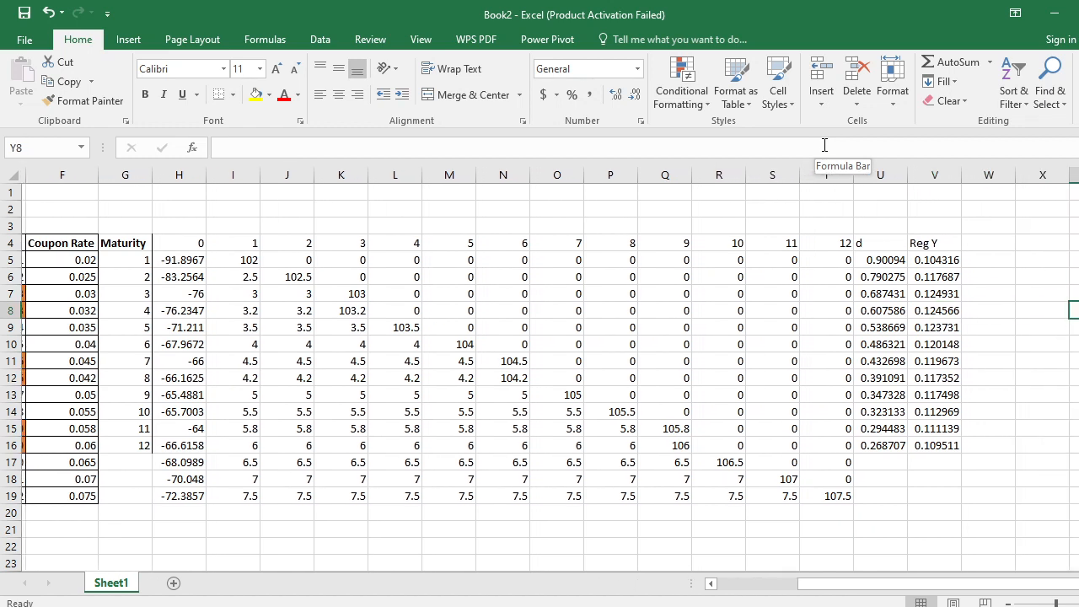
pyautogui.press('Left')
pyautogui.press('Left')
pyautogui.press('Up')
pyautogui.press('Up')
pyautogui.press('Right')
pyautogui.press('Up')
pyautogui.press('Up')
pyautogui.press('Up')
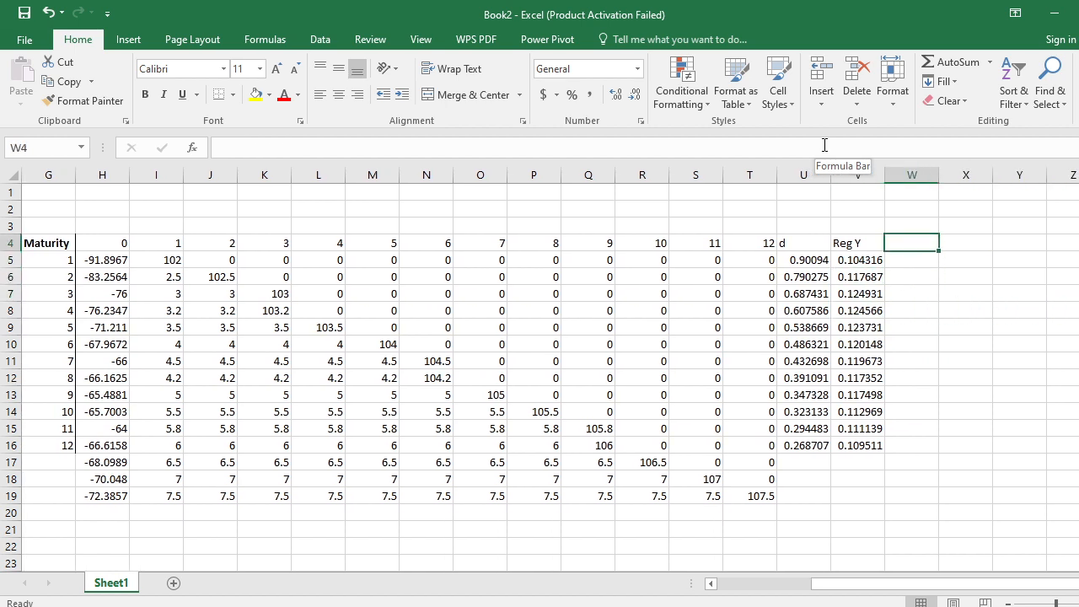
pyautogui.write('NS Ra')
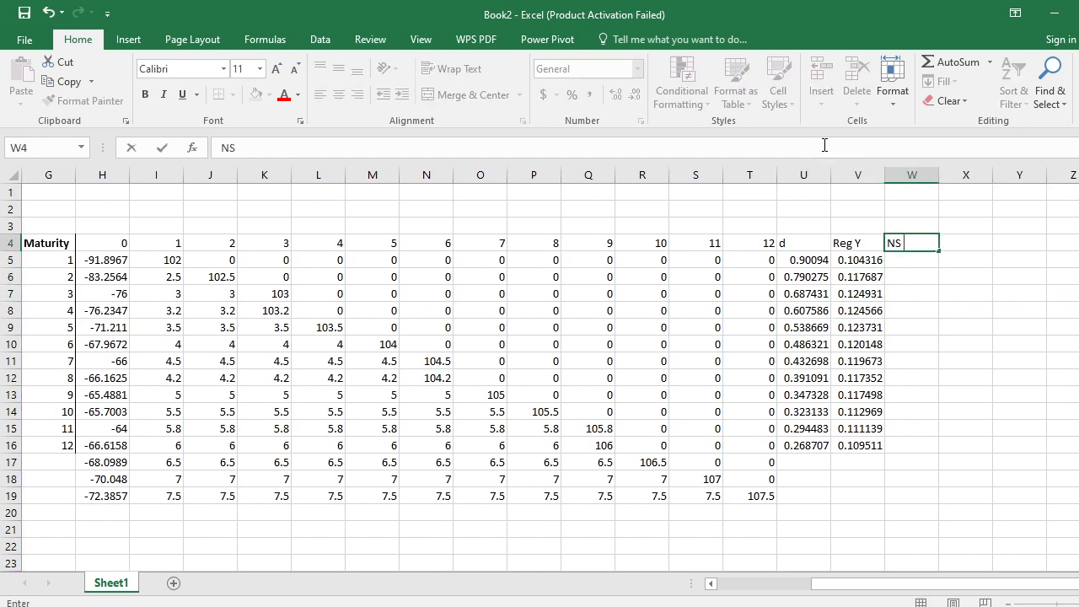
pyautogui.press('BackSpace')
pyautogui.press('BackSpace')
pyautogui.write('Yield')
pyautogui.press('Return')
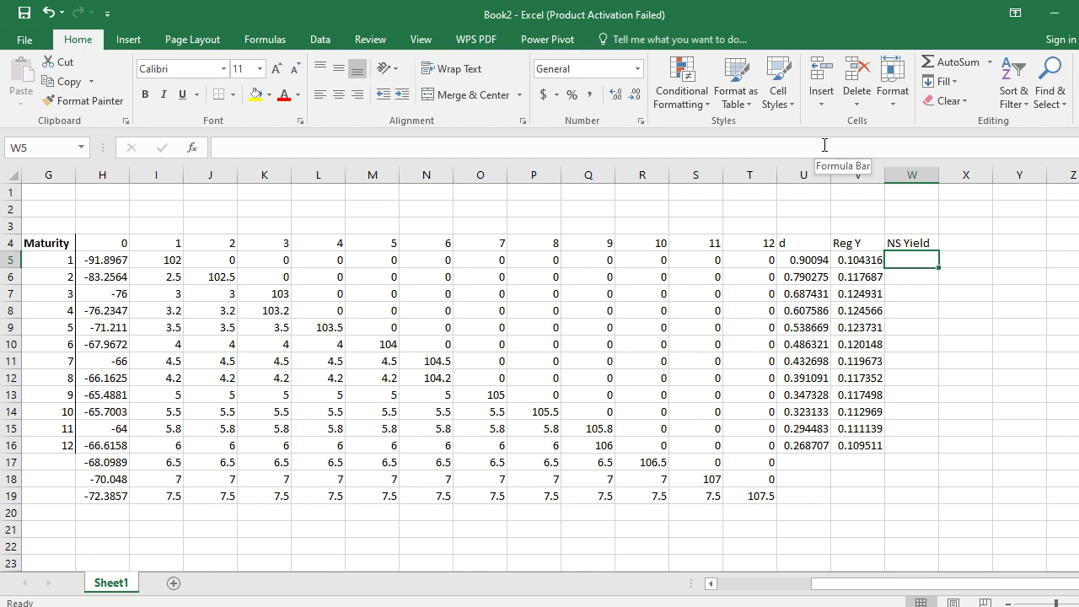
pyautogui.press('Right')
pyautogui.press('Right')
pyautogui.press('Right')
pyautogui.press('Right')
pyautogui.press('Left')
pyautogui.press('Left')
pyautogui.press('Left')
pyautogui.press('Left')
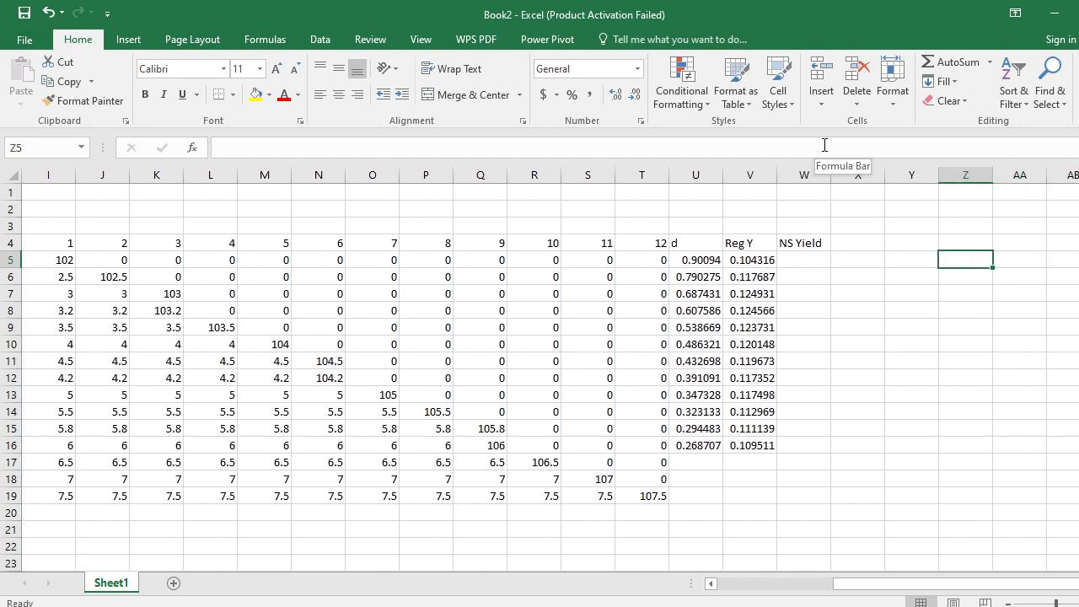
pyautogui.press('Right')
pyautogui.press('Right')
pyautogui.press('Left')
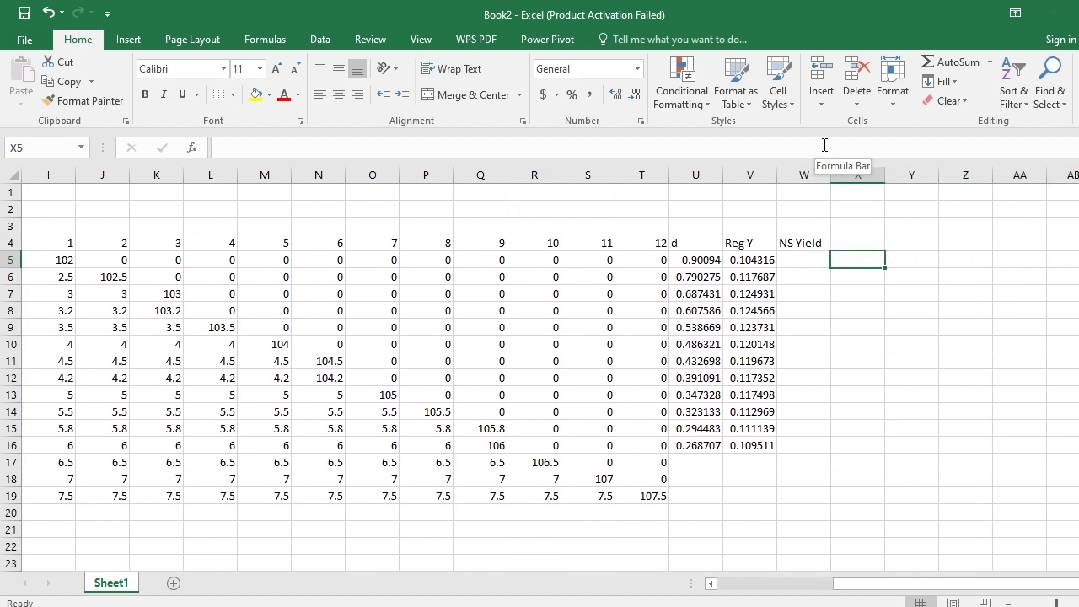
pyautogui.press('Left')
pyautogui.press('Right')
pyautogui.press('Right')
pyautogui.press('Left')
pyautogui.press('Left')
pyautogui.press('Right')
pyautogui.press('Right')
pyautogui.press('Right')
pyautogui.press('Up')
pyautogui.press('Down')
pyautogui.press('Up')
pyautogui.press('Down')
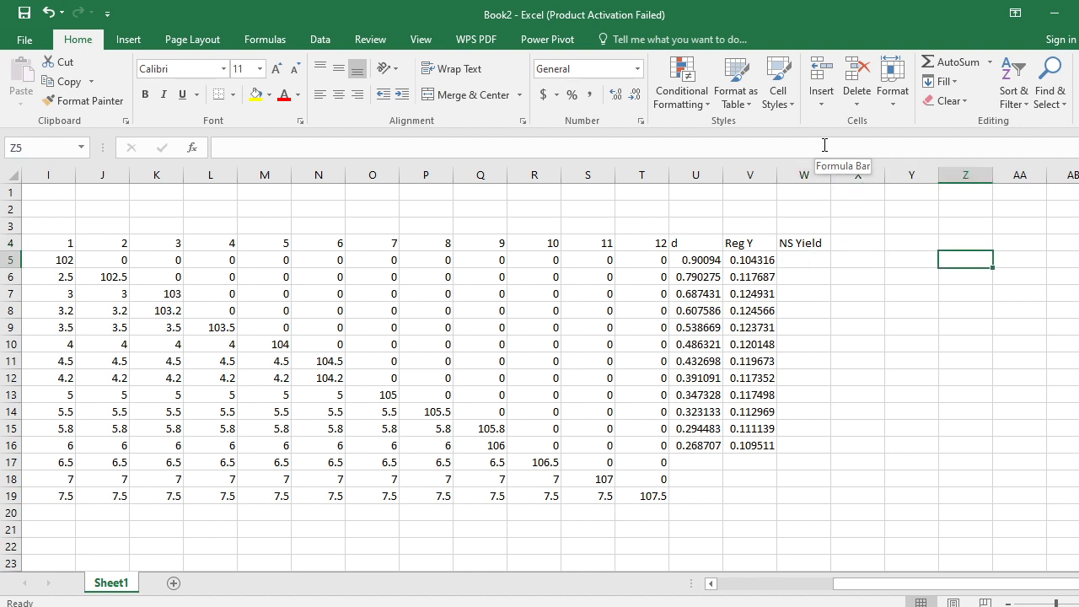
pyautogui.press('Up')
pyautogui.press('Left')
pyautogui.write('a')
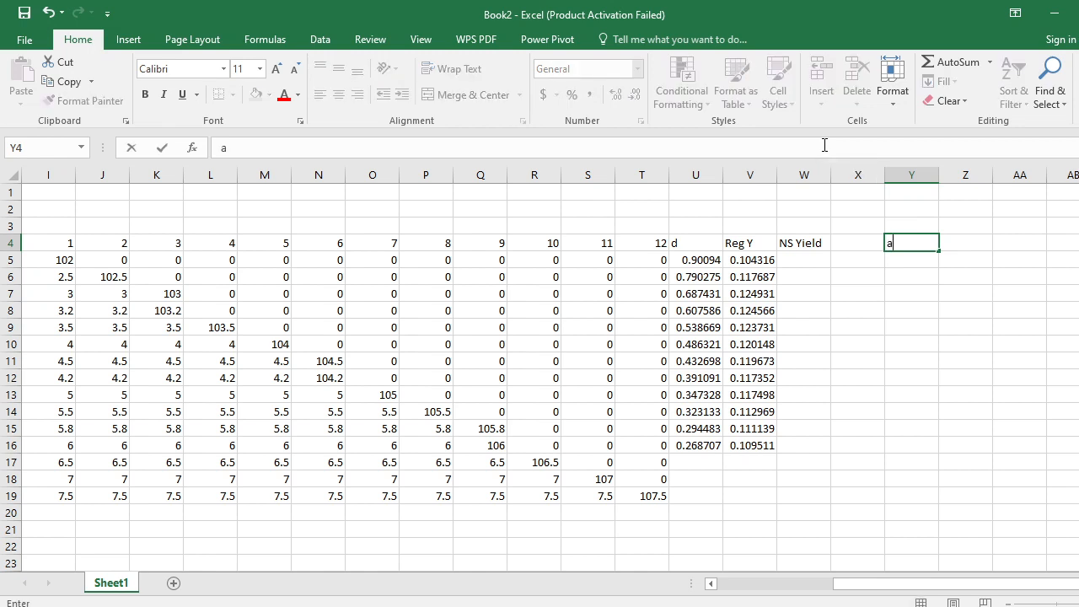
pyautogui.write('1')
pyautogui.press('Return')
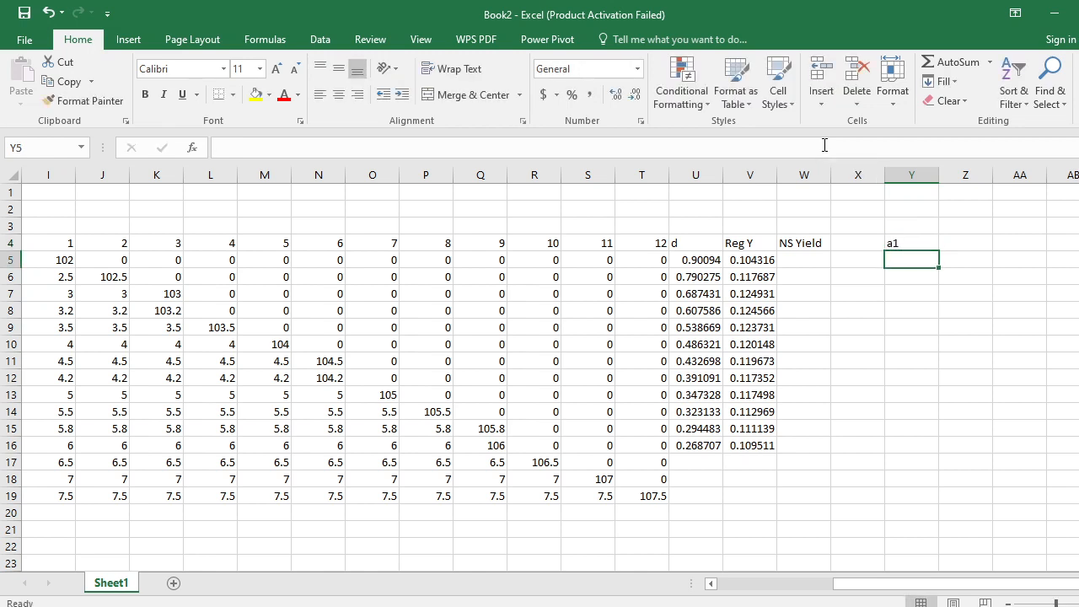
pyautogui.write('a1')
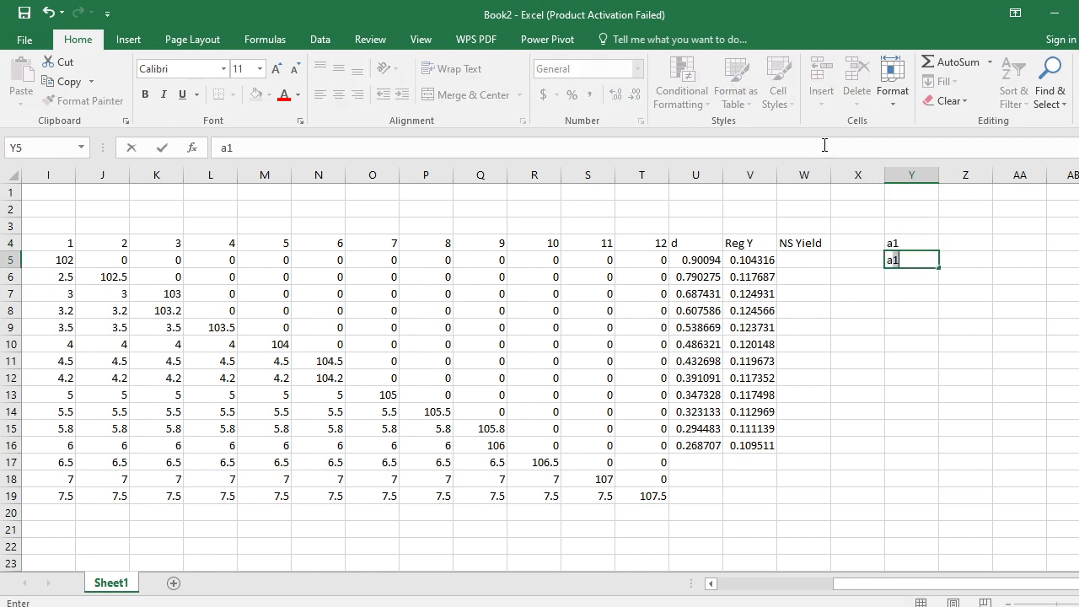
pyautogui.press('Escape')
pyautogui.press('Up')
pyautogui.press('Delete')
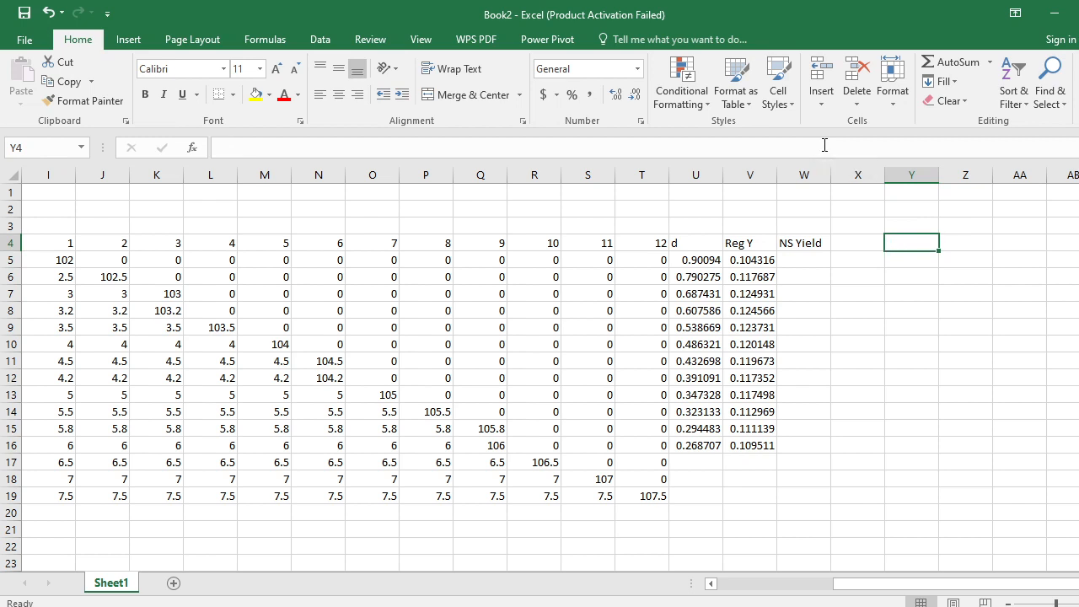
# - List the parameter labels a1, a2, a3, b and error down cells AA4 to AA8
pyautogui.press('Right')
pyautogui.press('Right')
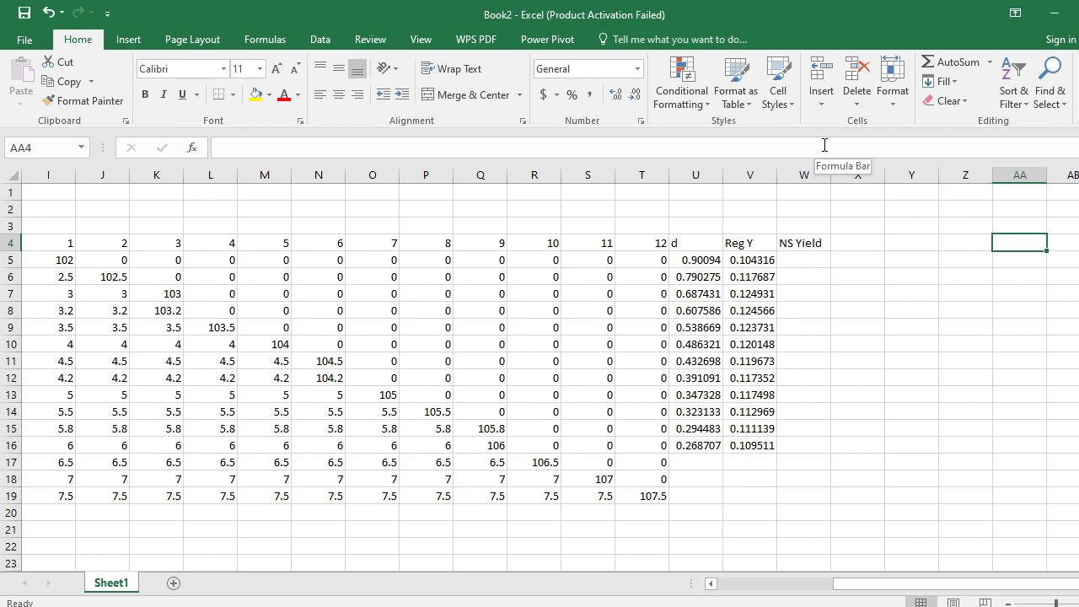
pyautogui.write('a1')
pyautogui.press('Return')
pyautogui.write('a')
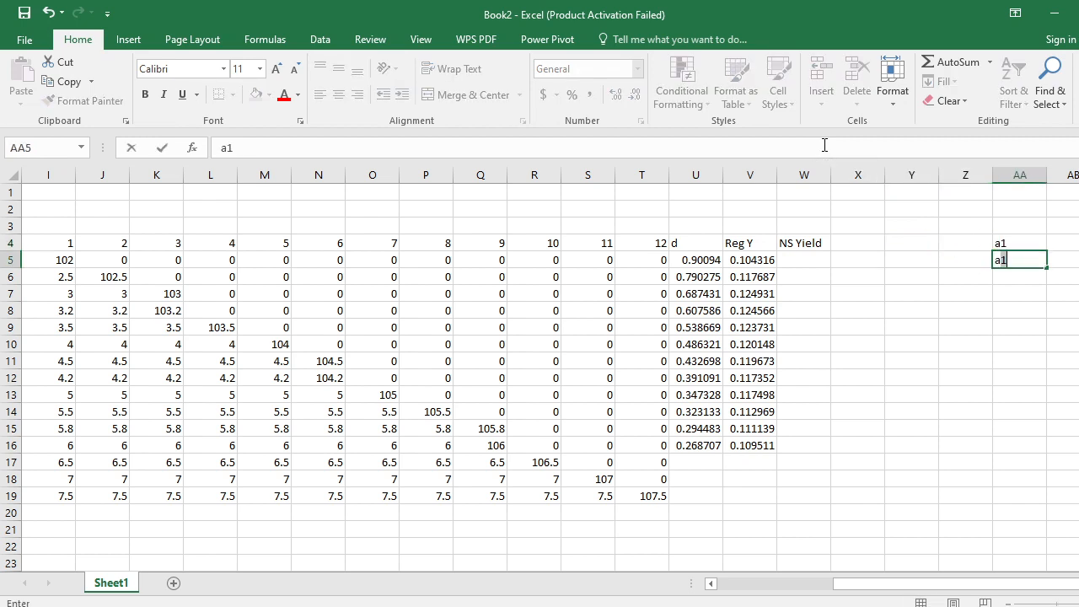
pyautogui.write('2')
pyautogui.press('Return')
pyautogui.write('a3')
pyautogui.hotkey('ctrl', 'Return')
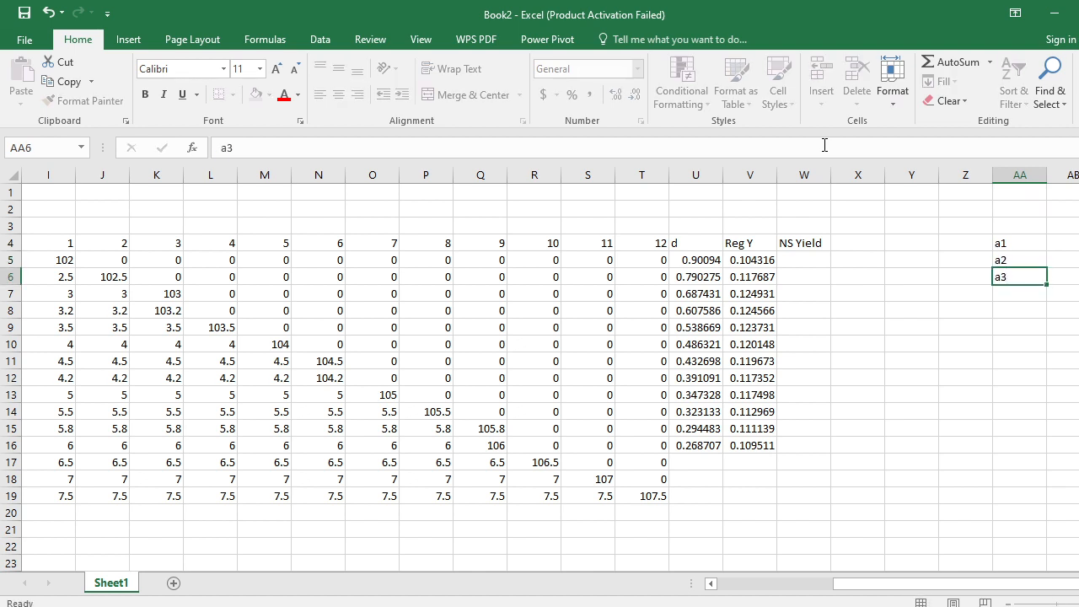
pyautogui.press('Return')
pyautogui.write('b')
pyautogui.press('Return')
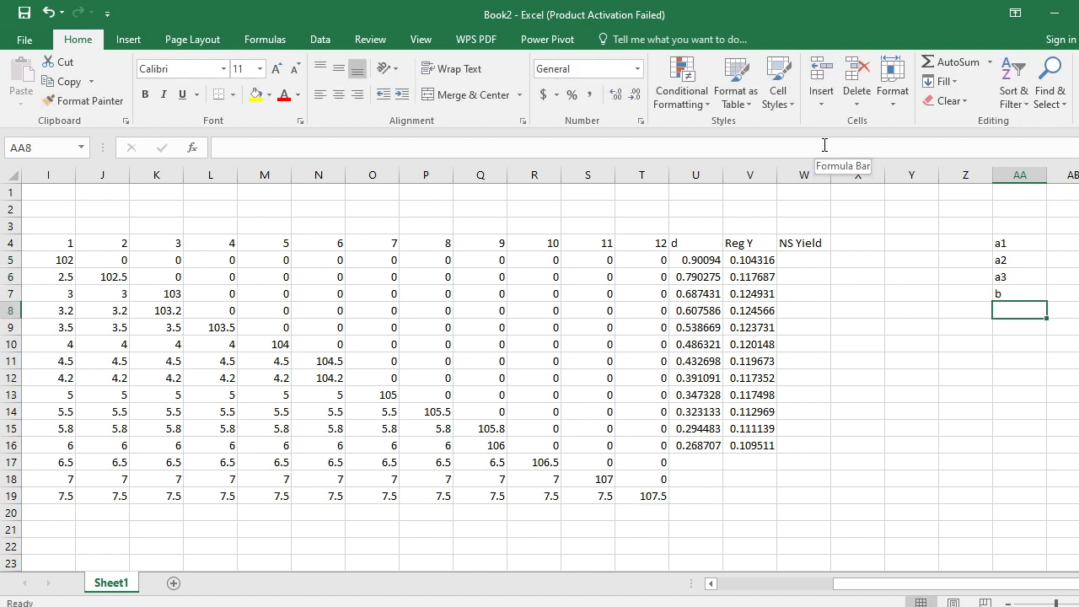
pyautogui.write('error')
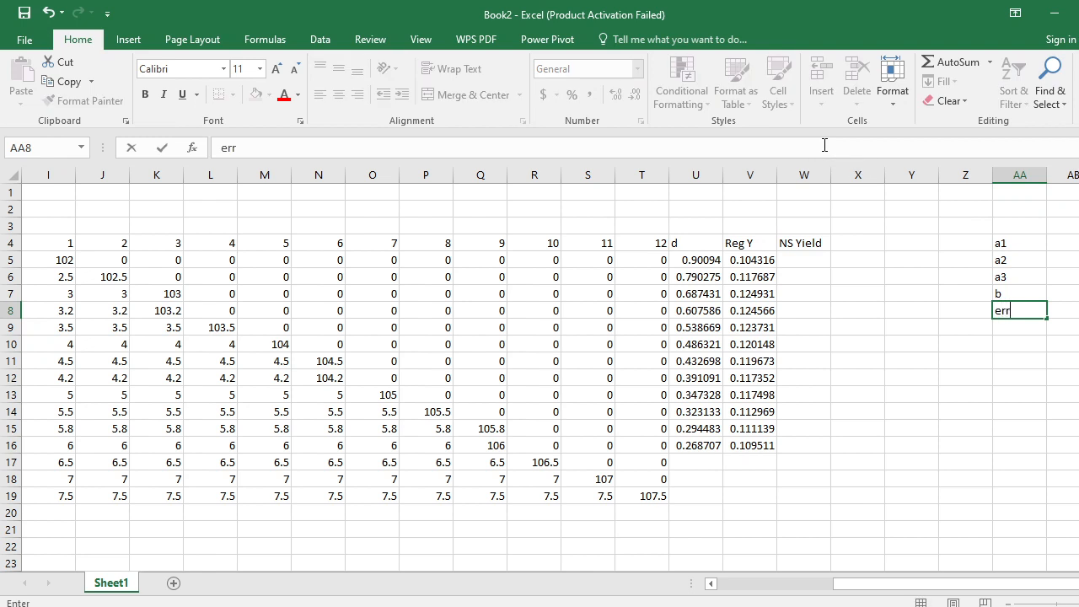
pyautogui.press('Return')
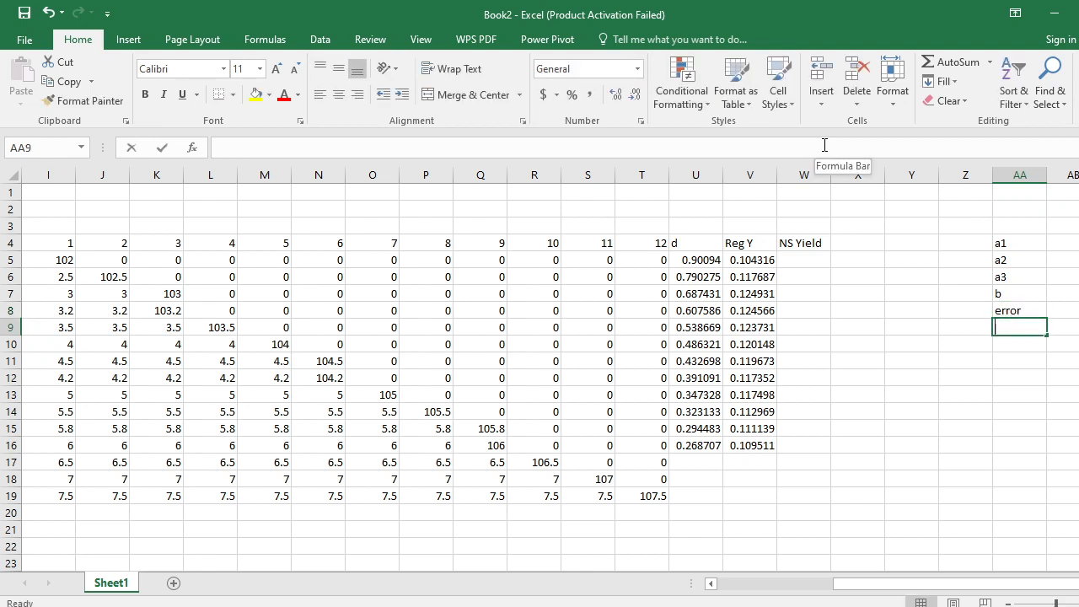
# - Enter the label a1+a2 in AA9, below the error label
pyautogui.write('a1')
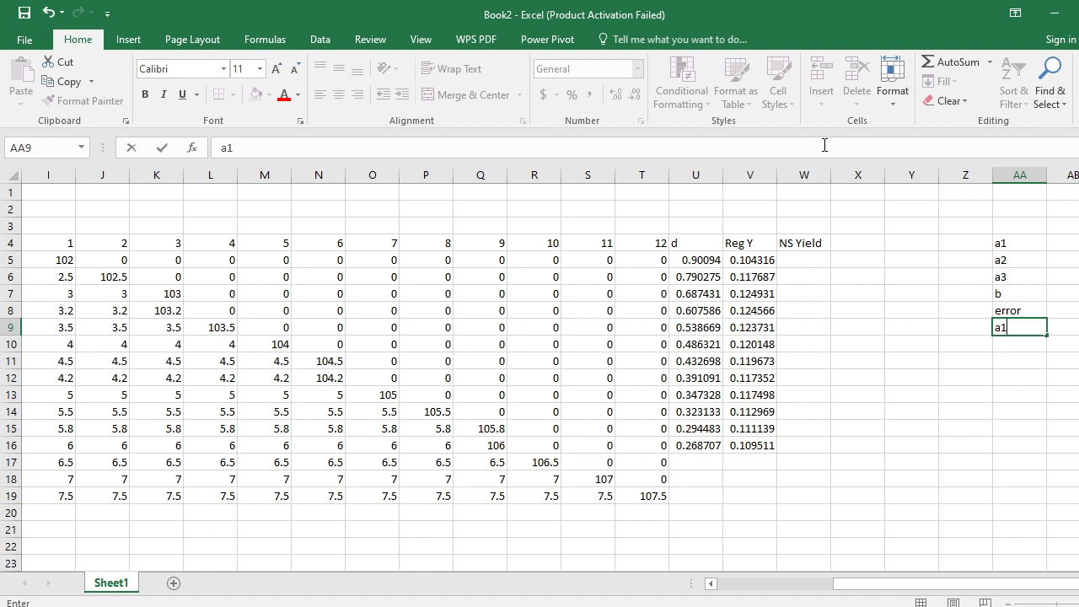
pyautogui.write('+a1')
pyautogui.press('Return')
pyautogui.press('Up')
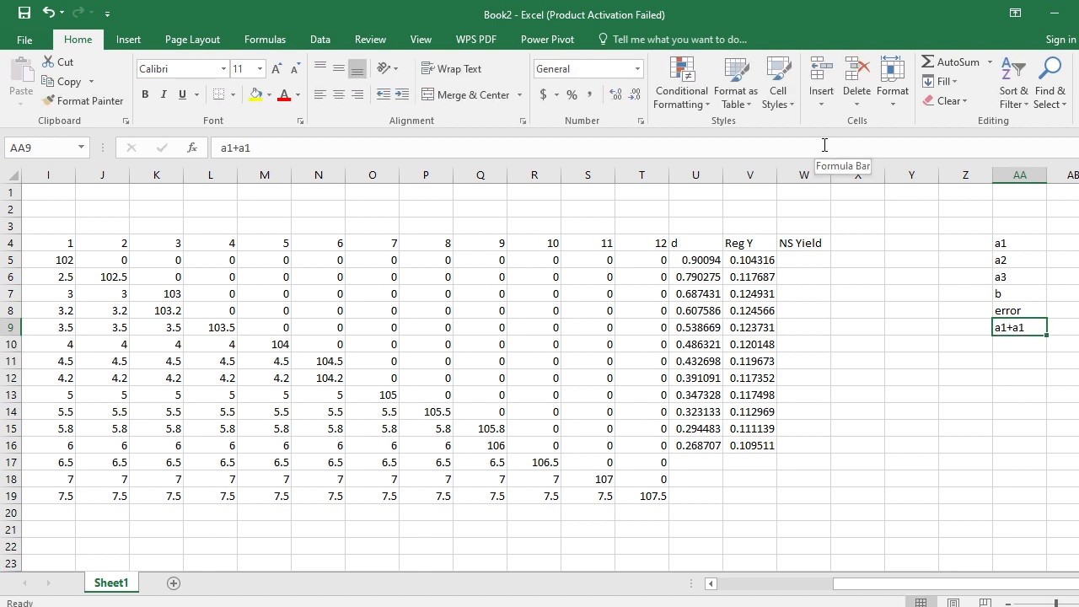
pyautogui.click(825, 145)
pyautogui.press('BackSpace')
pyautogui.write('2')
pyautogui.press('Return')
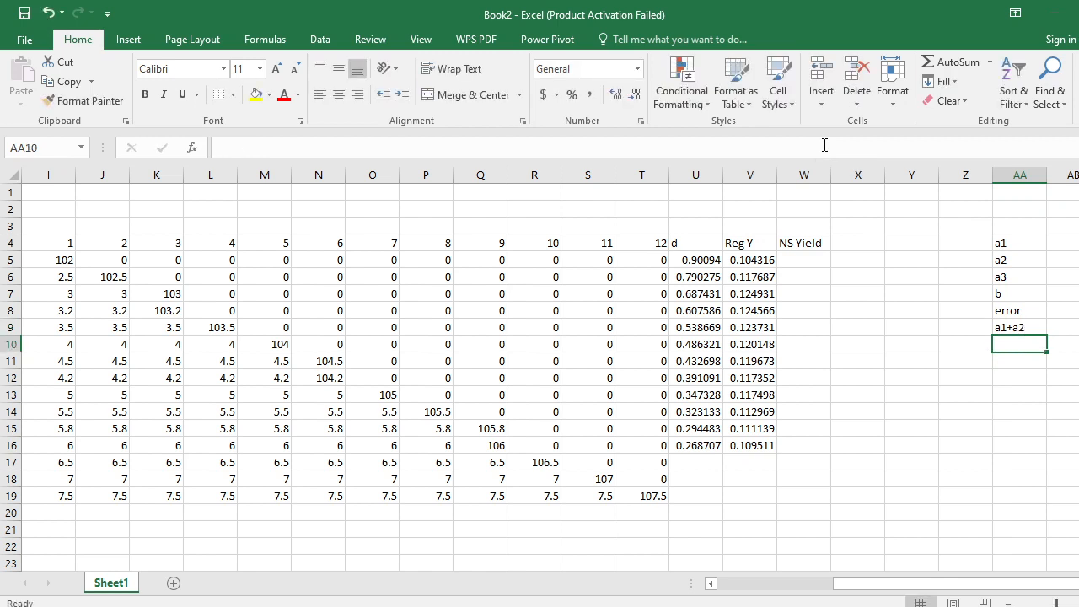
# - Enter the header error in X4, beside the NS Yield column
pyautogui.press('Left')
pyautogui.press('Left')
pyautogui.press('Up')
pyautogui.press('Up')
pyautogui.press('Up')
pyautogui.press('Up')
pyautogui.press('Up')
pyautogui.press('Up')
pyautogui.press('Left')
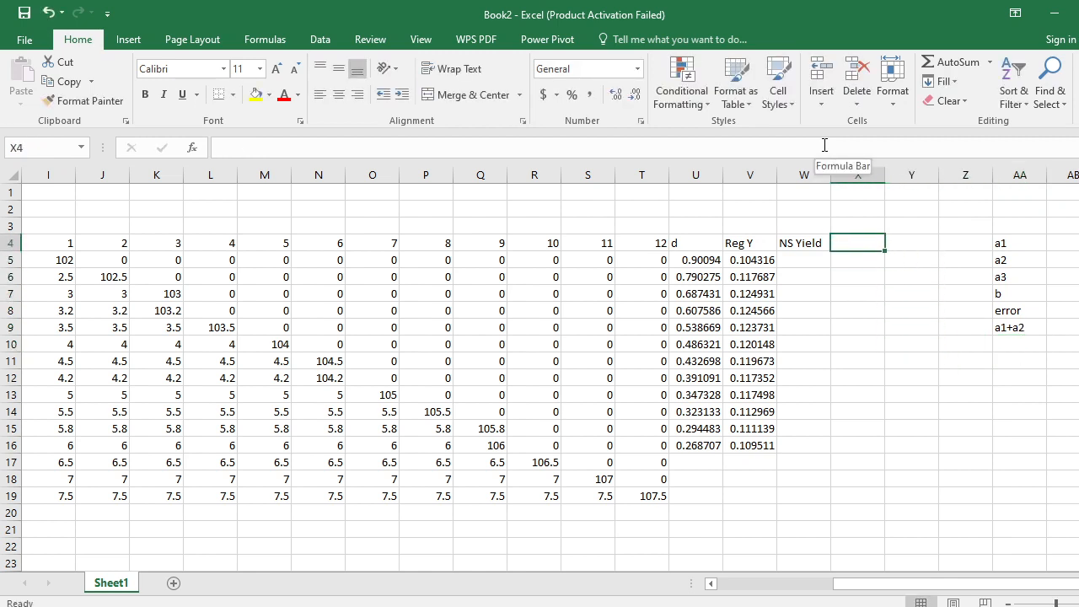
pyautogui.write('error')
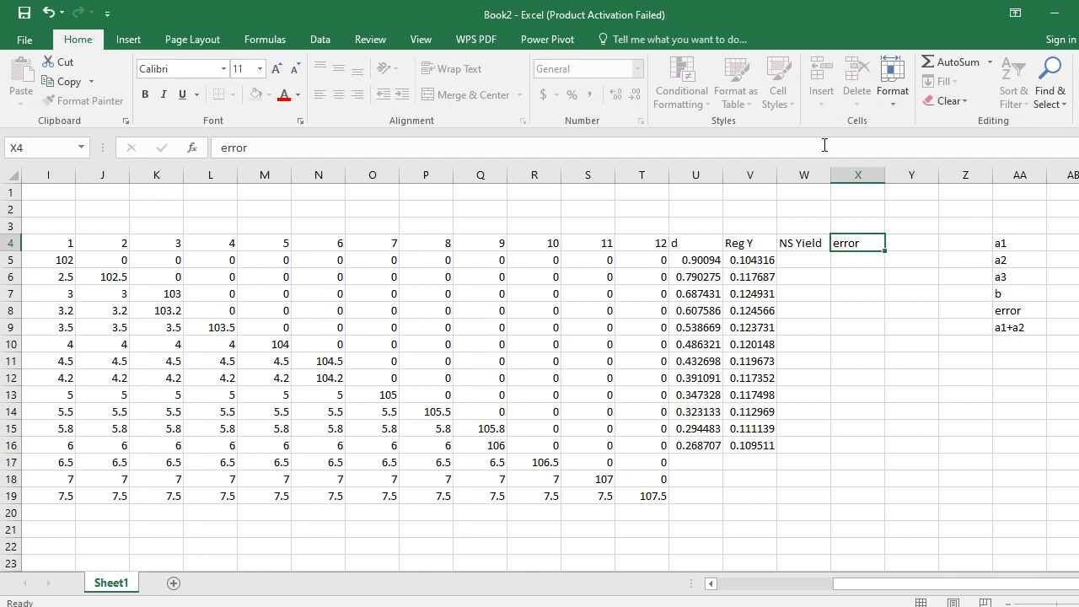
pyautogui.press('Return')
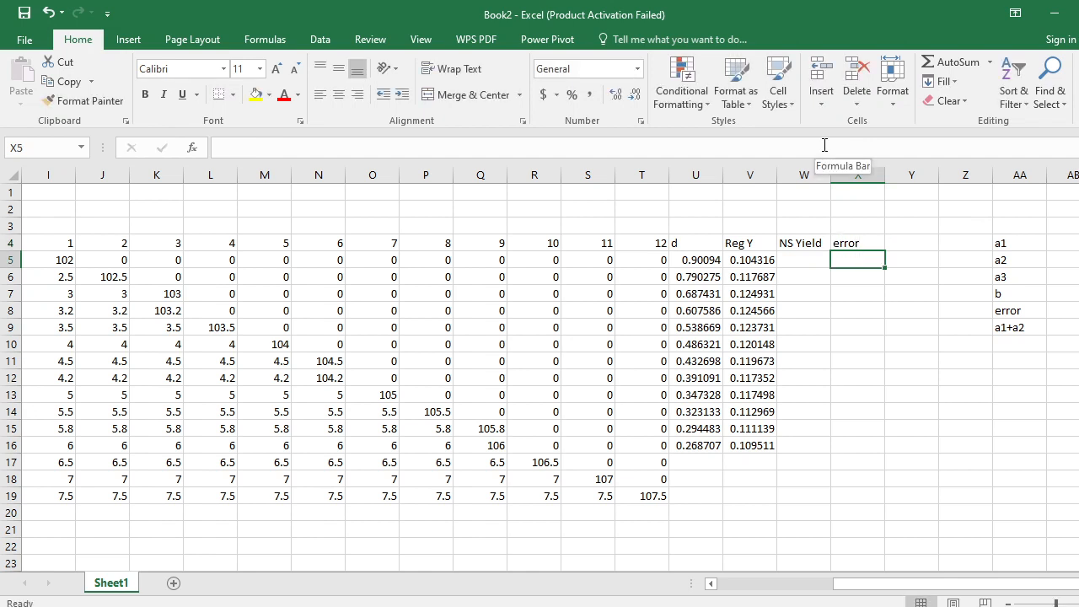
pyautogui.press('Down')
pyautogui.press('Right')
pyautogui.press('Right')
pyautogui.press('Left')
pyautogui.press('Left')
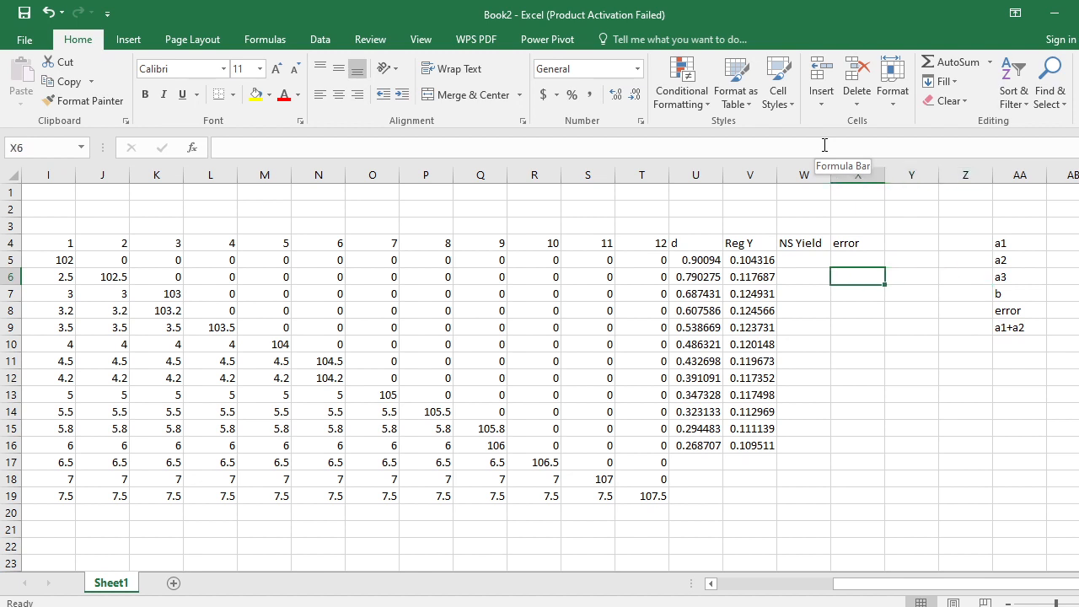
pyautogui.press('Up')
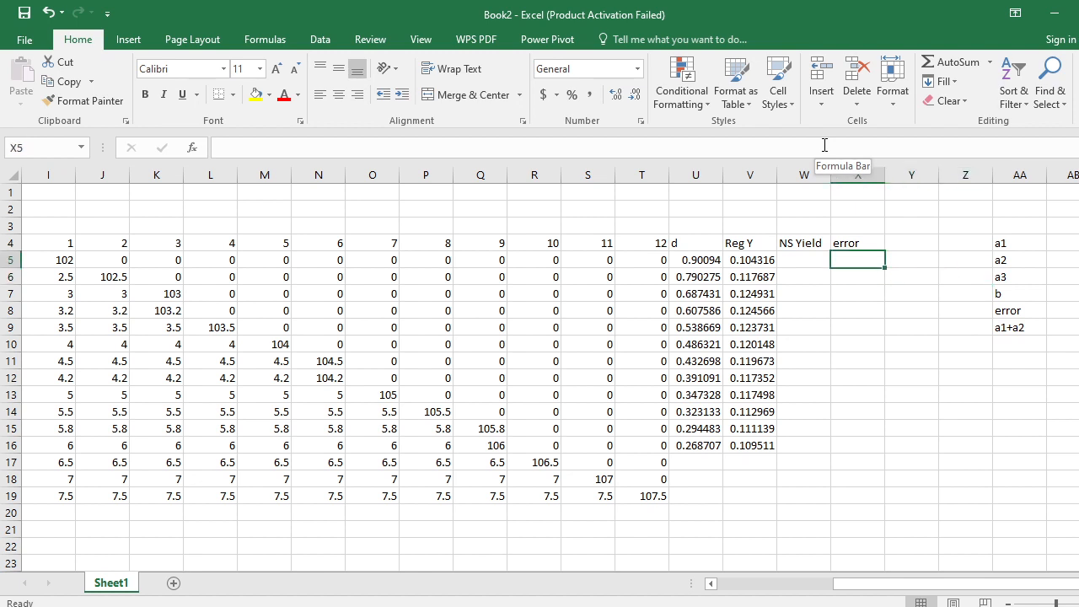
pyautogui.press('Down')
pyautogui.press('Left')
pyautogui.press('Up')
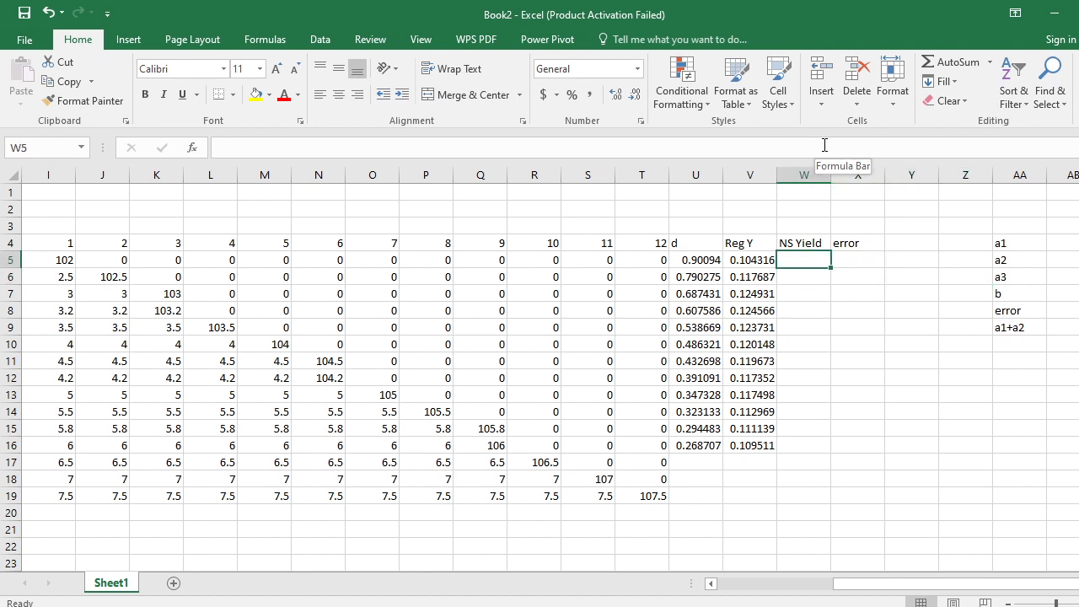
# - Switch to the WPS presentation to consult the Nelson Siegle yield equation on slide 4
pyautogui.hotkey('alt', 'Tab')
pyautogui.hotkey('alt', 'Tab')
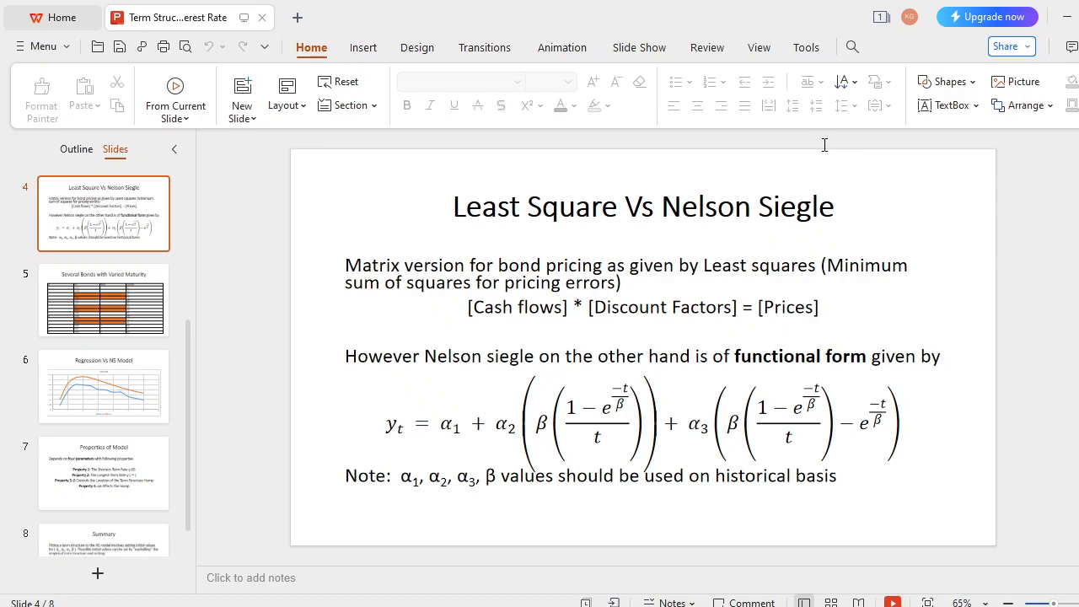
# - Switch back to the Excel workbook and check which arguments the NSrate function takes, starting it in W5 and closing it without entering a formula
pyautogui.hotkey('alt', 'Tab')
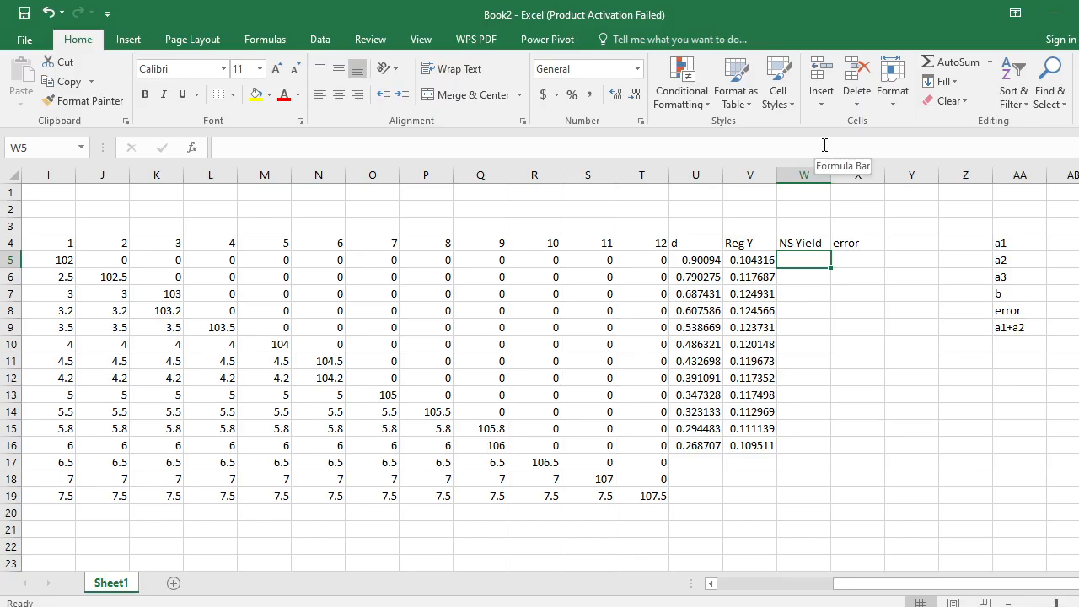
pyautogui.write('=')
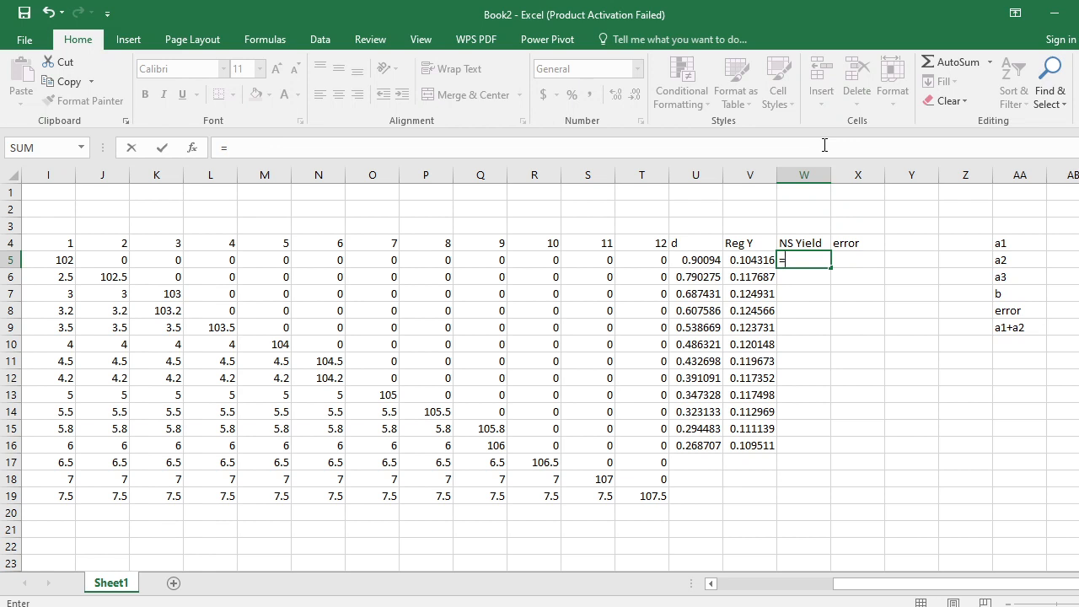
pyautogui.write('ns')
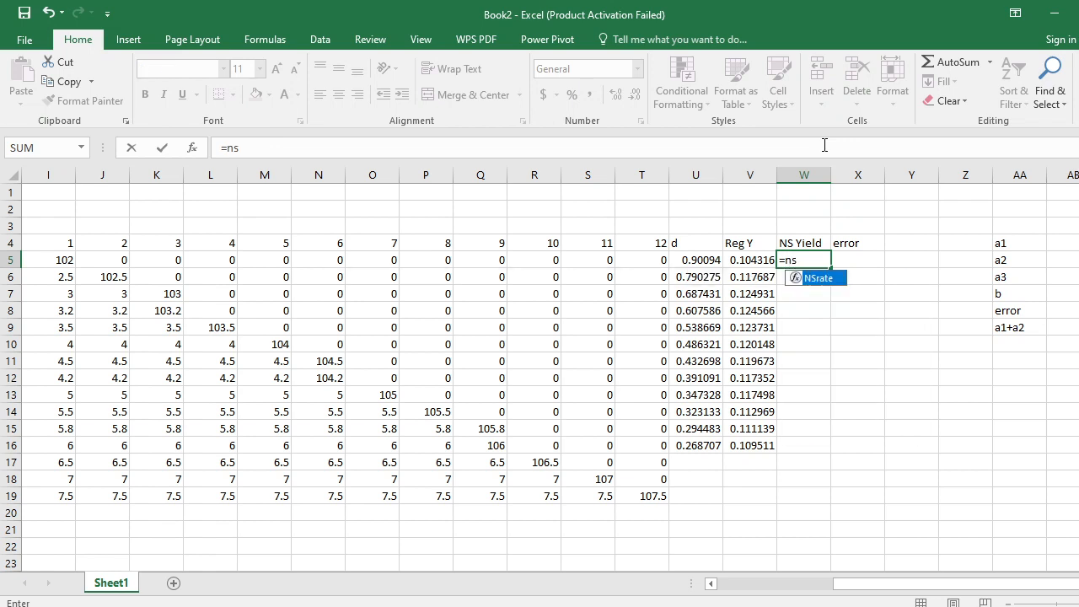
pyautogui.press('Tab')
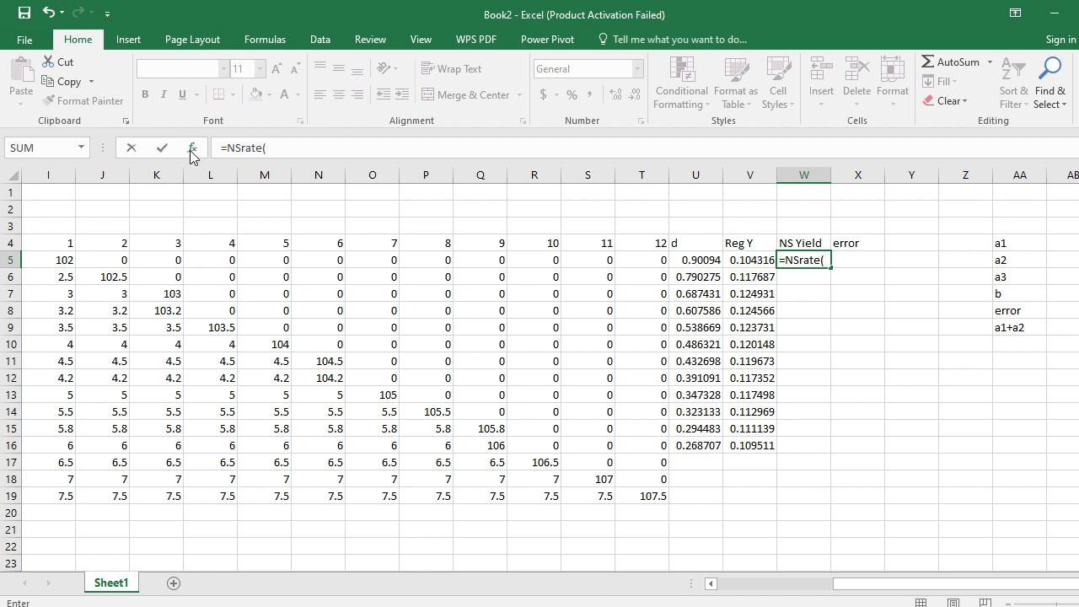
pyautogui.write(')')
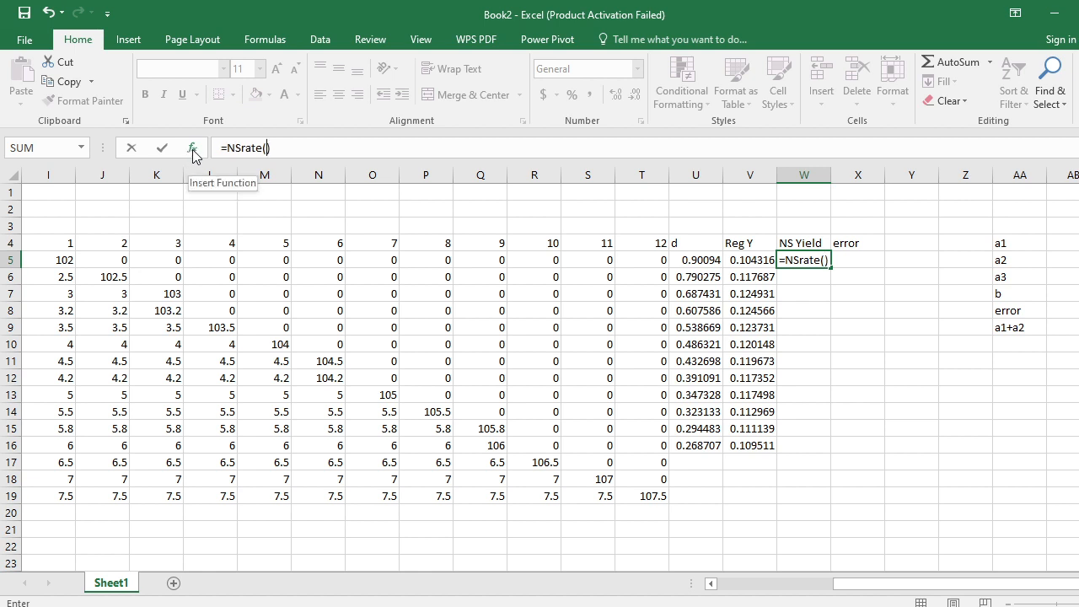
pyautogui.click(192, 148)
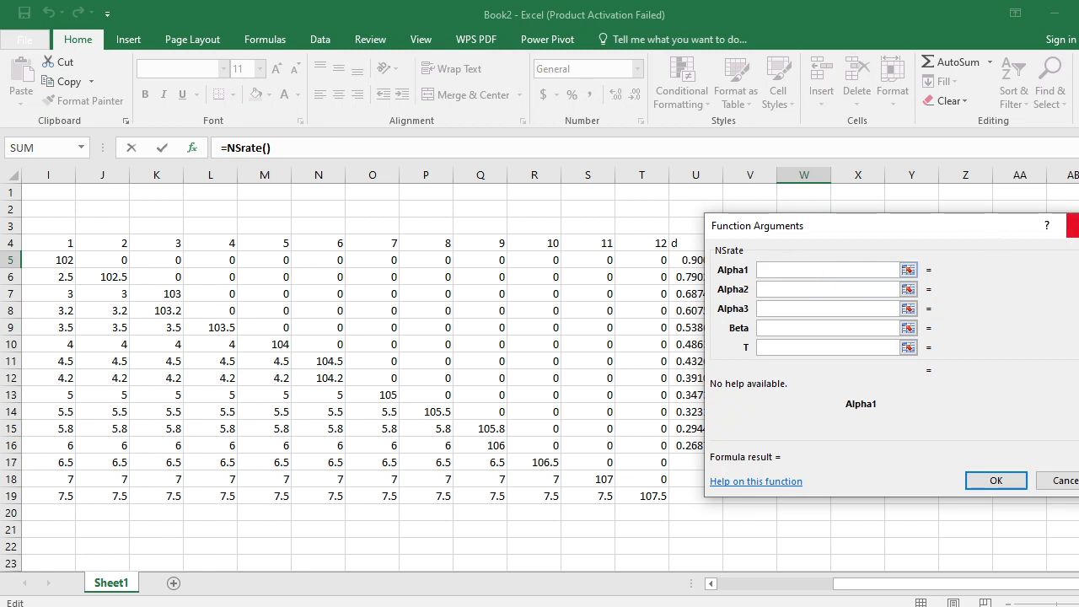
pyautogui.click(1073, 226)
# - Enter the initial values 0.1 for a1 in AB4 and -0.5 for a2 in AB5
pyautogui.click(1064, 242)
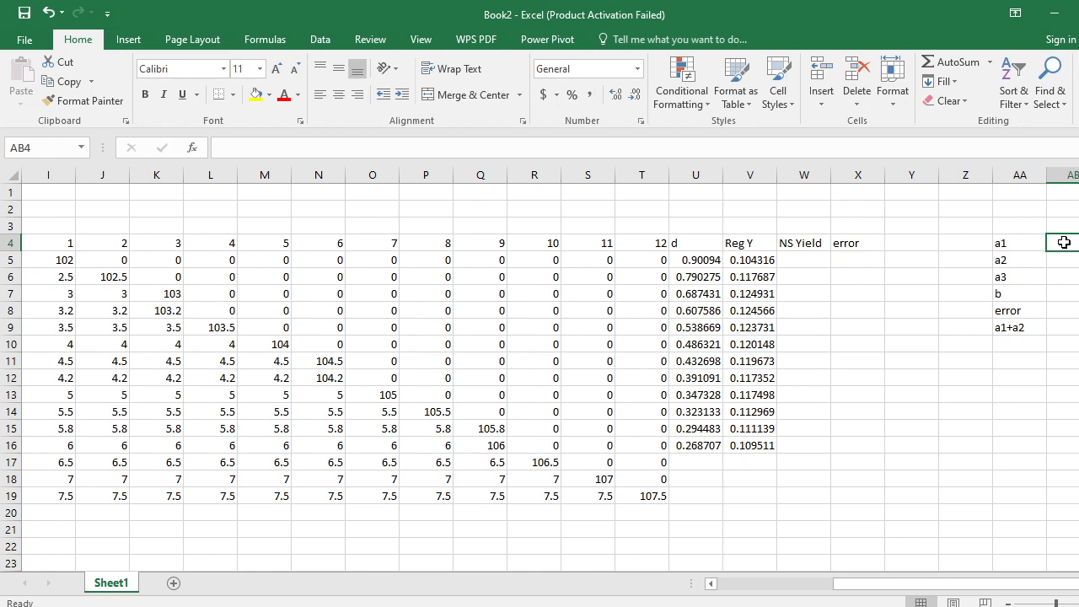
pyautogui.write('1')
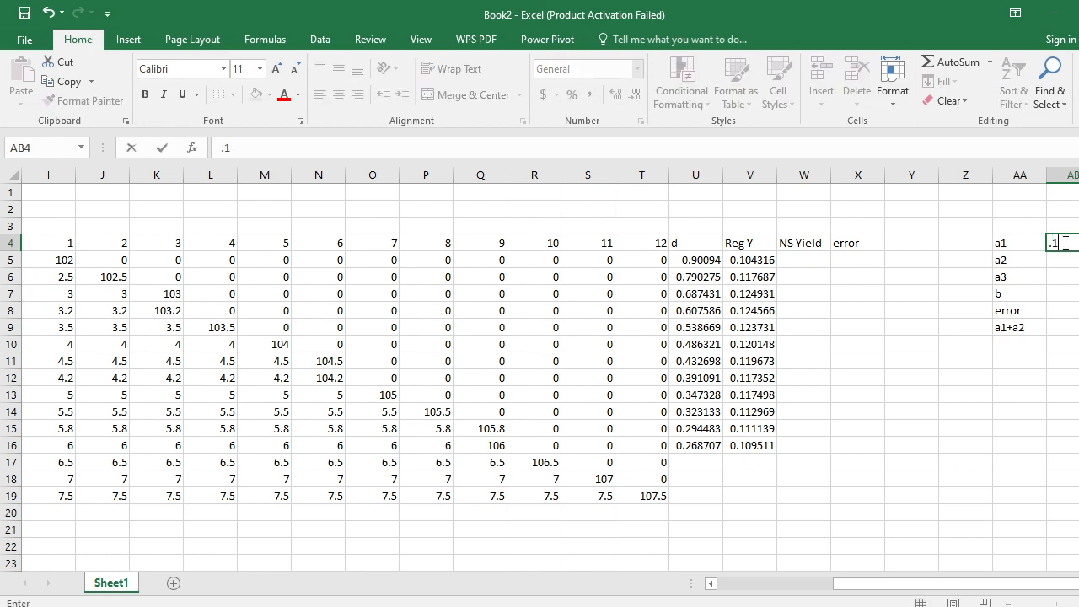
pyautogui.press('Return')
pyautogui.write('-.05')
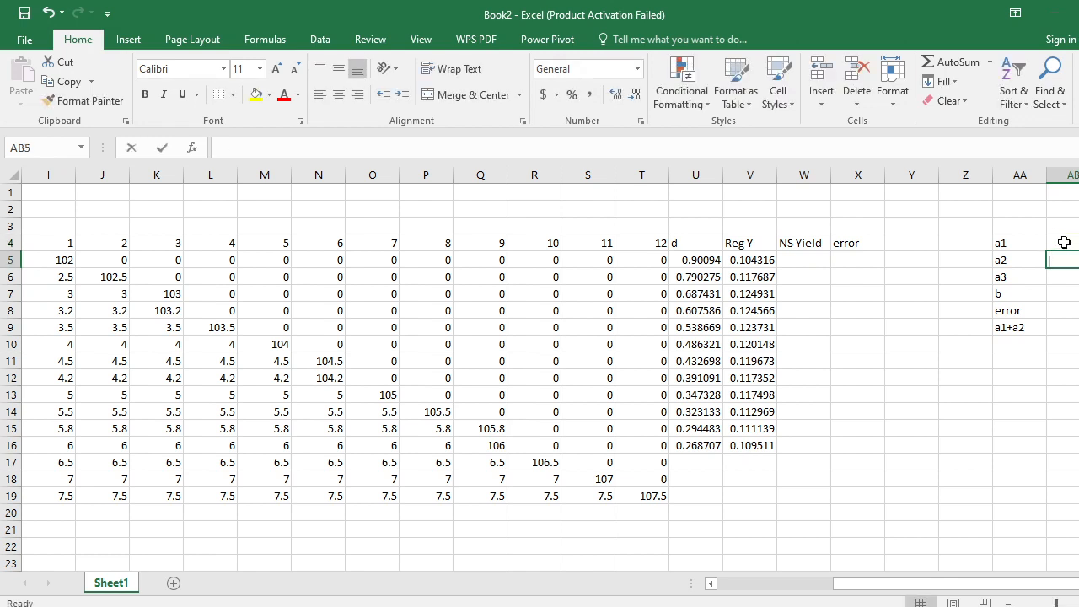
pyautogui.press('BackSpace')
pyautogui.press('BackSpace')
pyautogui.press('BackSpace')
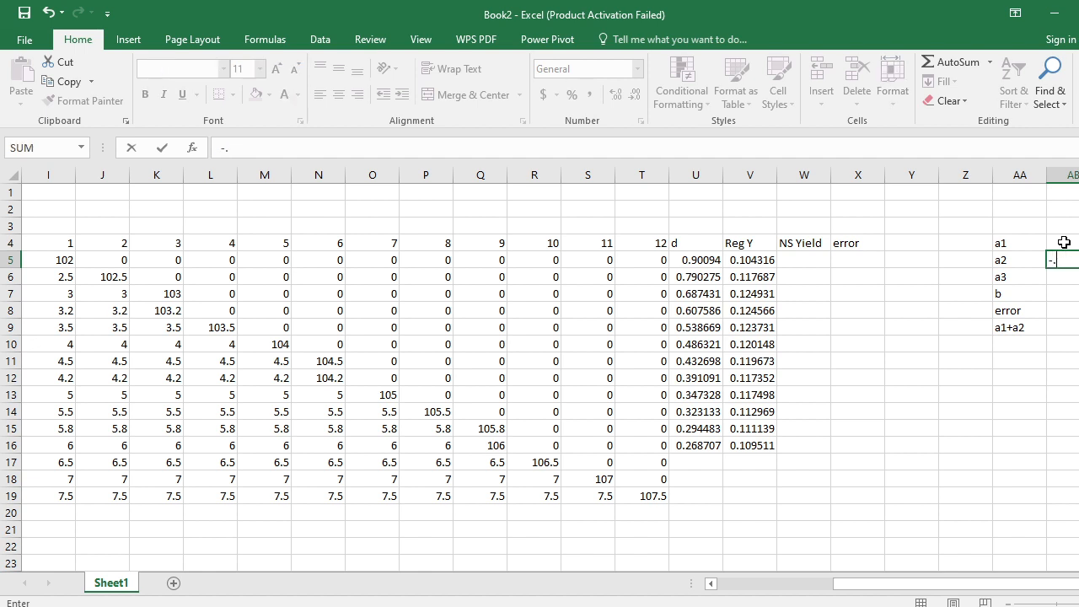
pyautogui.press('BackSpace')
pyautogui.press('Return')
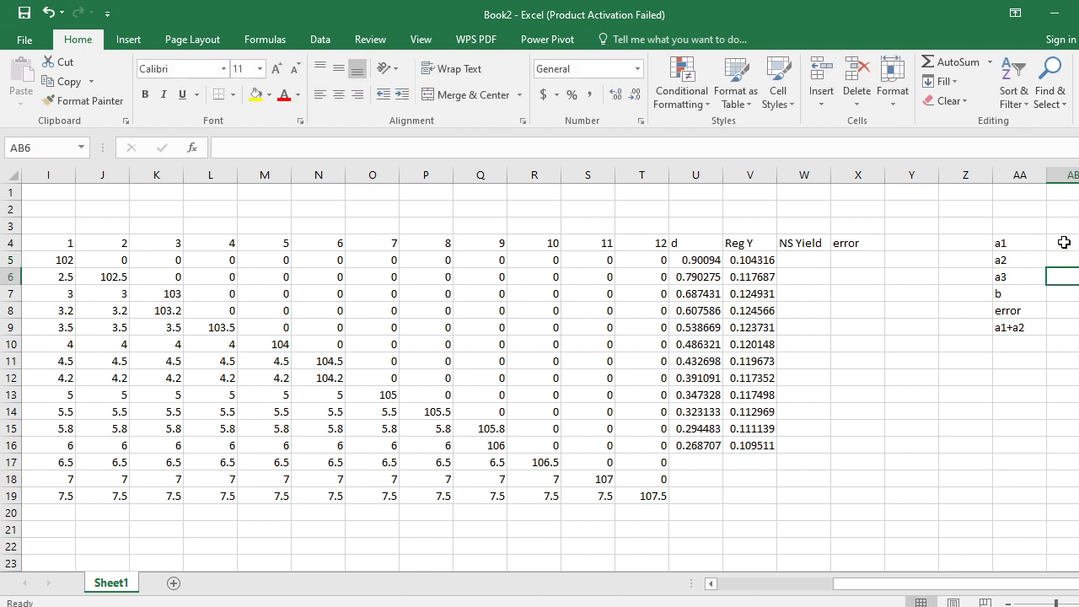
# - Enter the initial values 0.13 for a3 in AB6 and 2 for b in AB7, and return to W5 under NS Yield
pyautogui.write('.1')
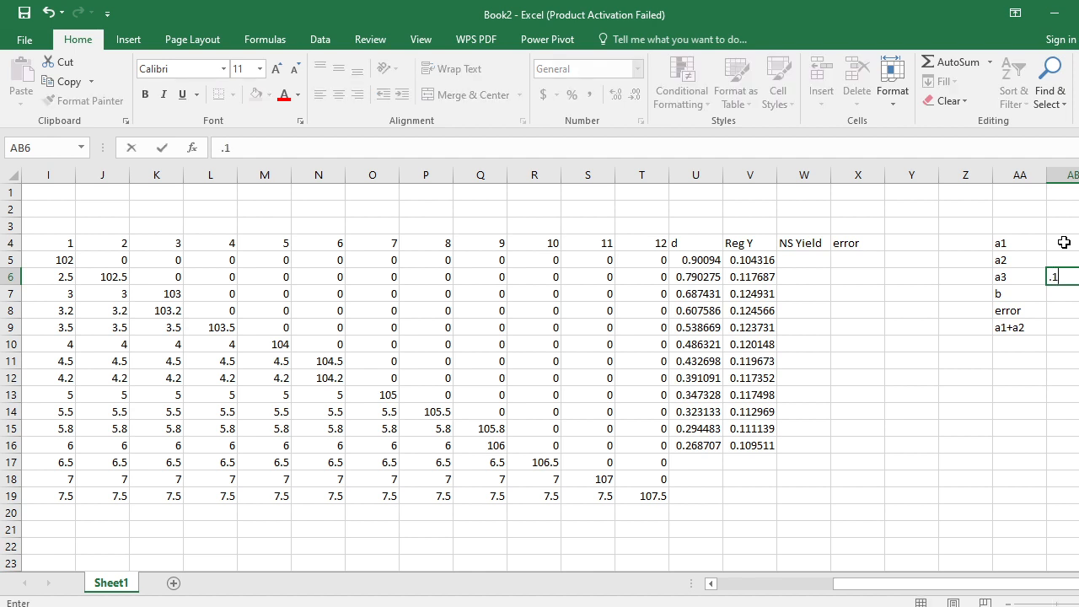
pyautogui.press('Return')
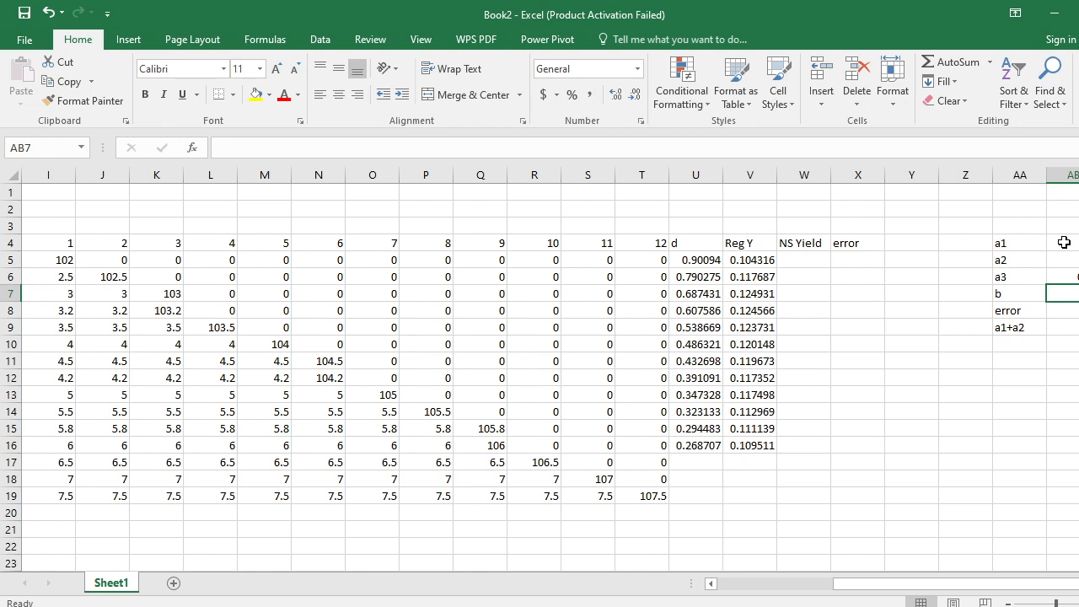
pyautogui.press('Return')
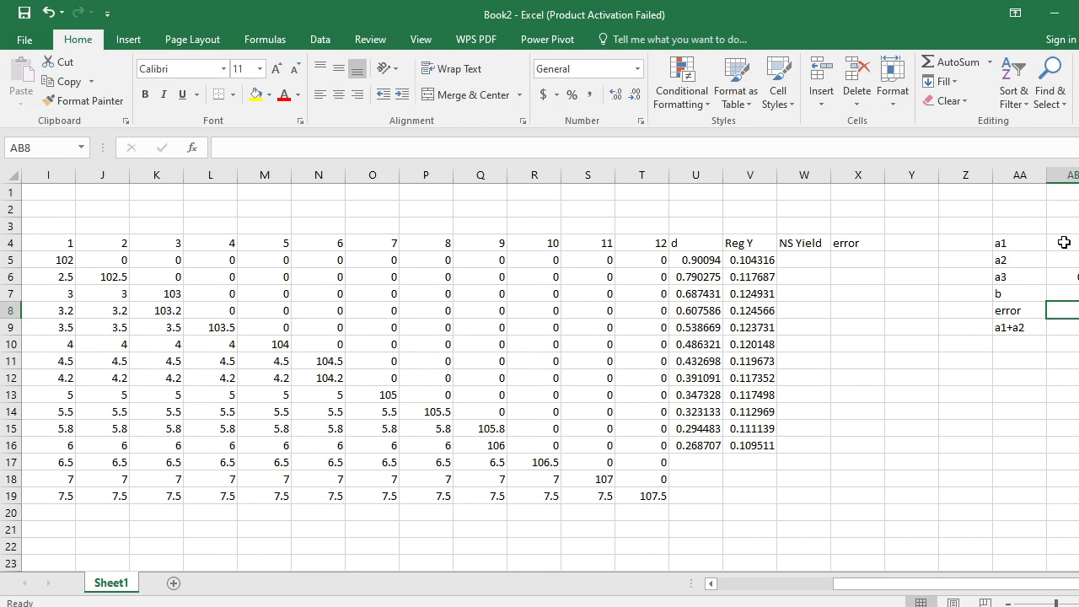
pyautogui.press('Left')
pyautogui.press('Left')
pyautogui.press('Left')
pyautogui.press('Left')
pyautogui.press('Left')
pyautogui.press('Up')
pyautogui.press('Up')
pyautogui.press('Up')
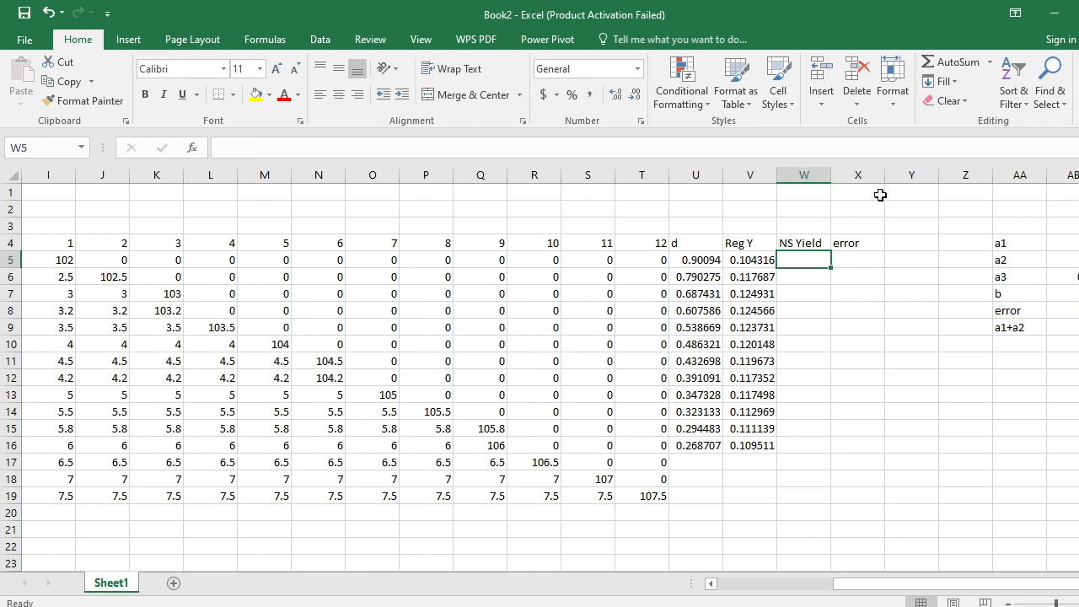
# - Switch to the WPS presentation and review the Nelson Siegle equation, model properties and parameter summary on slides 4 to 8
pyautogui.hotkey('alt', 'Tab')
pyautogui.hotkey('alt', 'Tab')
pyautogui.hotkey('alt', 'Tab')
pyautogui.hotkey('alt', 'Tab')
pyautogui.hotkey('alt', 'Tab')
pyautogui.hotkey('alt', 'Tab')
pyautogui.hotkey('alt', 'Tab')
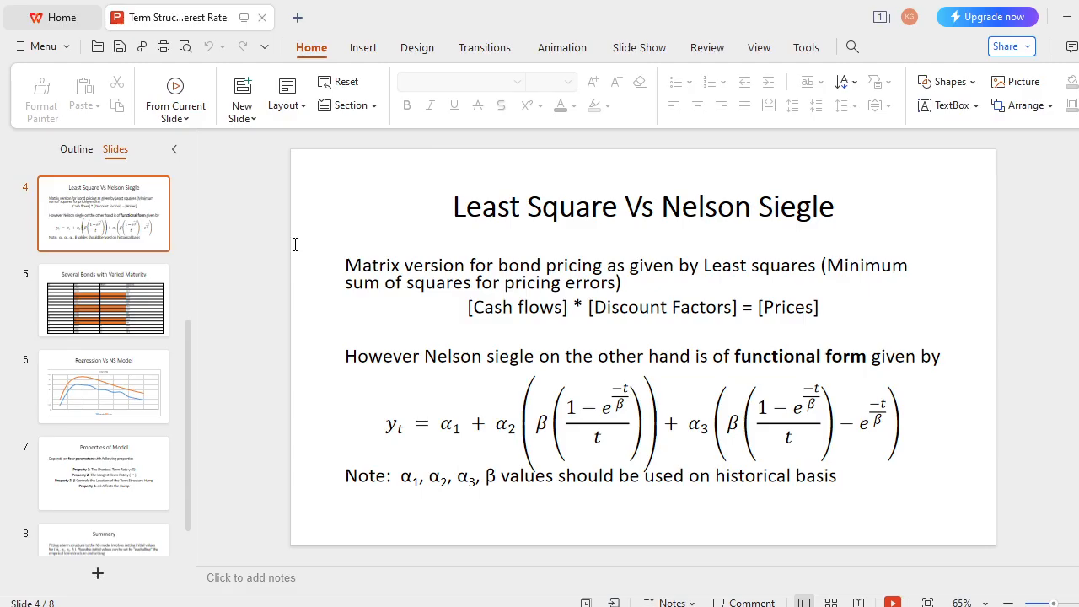
pyautogui.scroll(-1, 295, 245)
pyautogui.scroll(1, 296, 245)
pyautogui.scroll(-3, 480, 498)
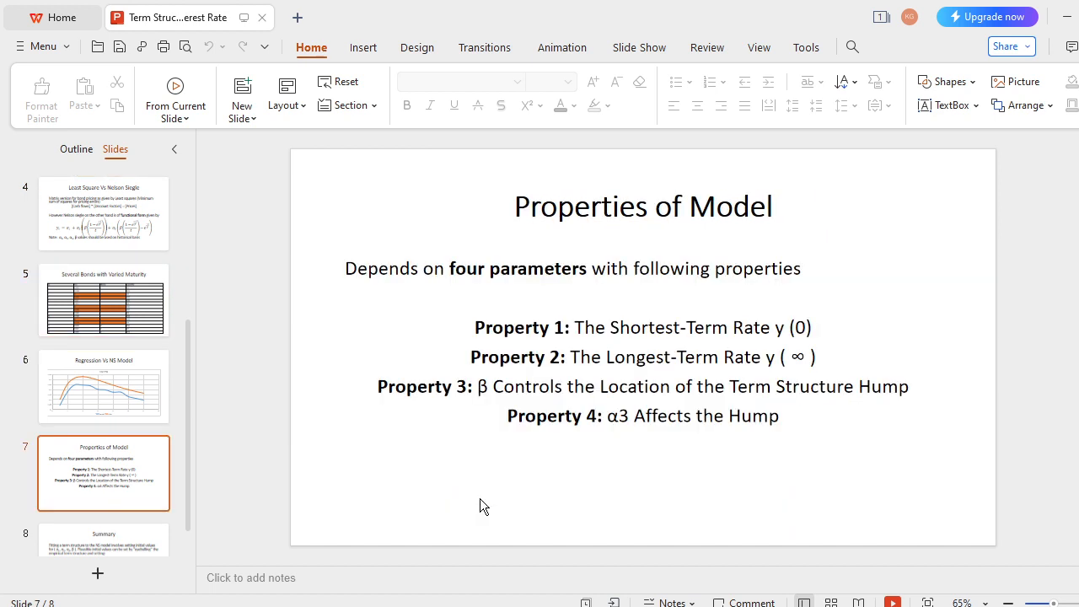
pyautogui.scroll(-1, 480, 505)
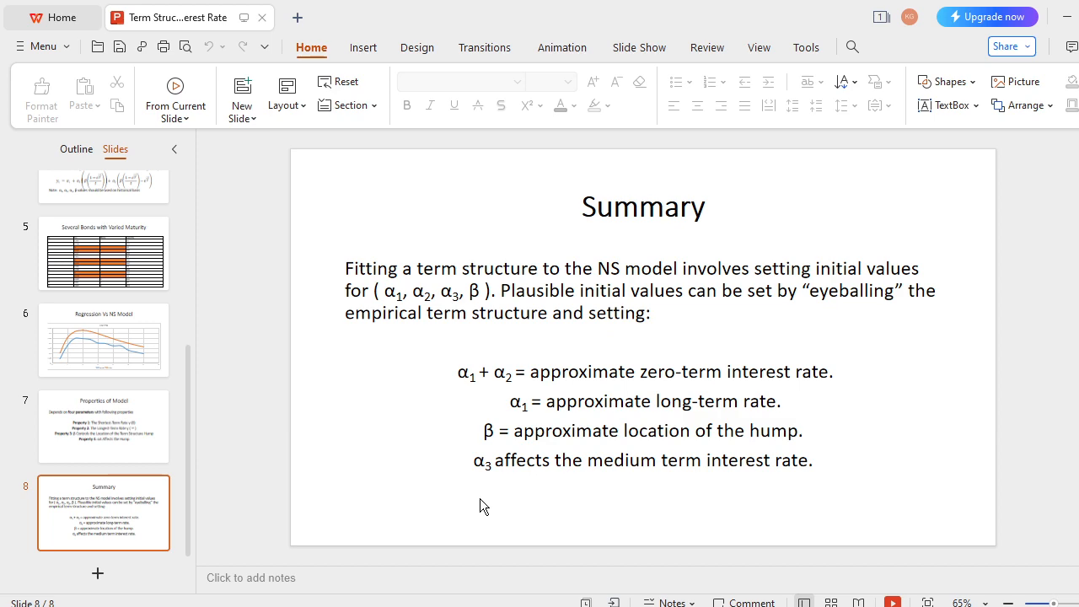
pyautogui.scroll(2, 480, 499)
pyautogui.scroll(-1, 480, 498)
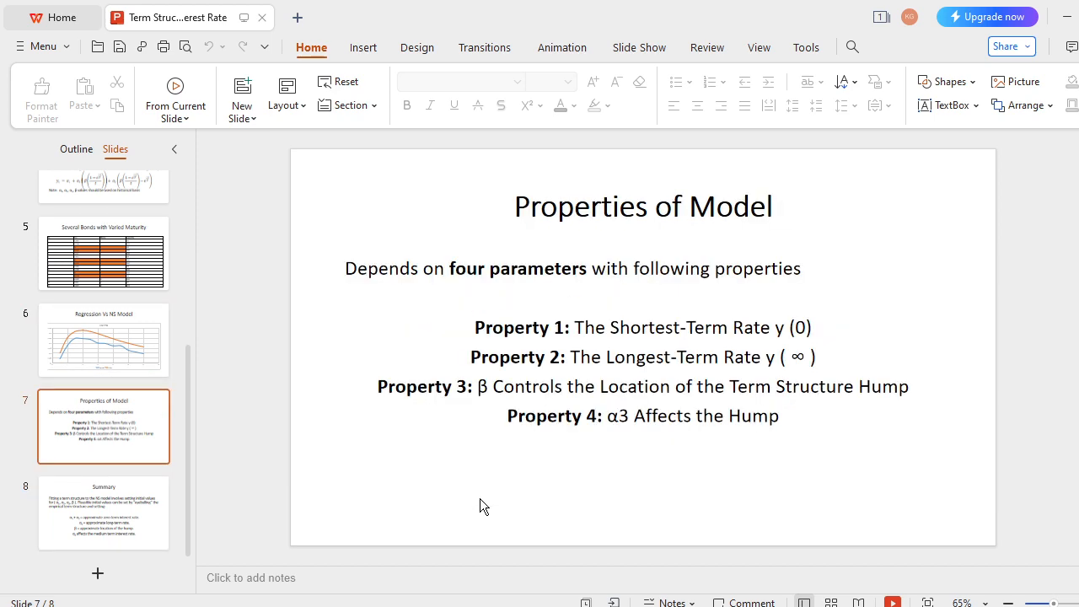
pyautogui.scroll(2, 480, 505)
pyautogui.scroll(1, 482, 505)
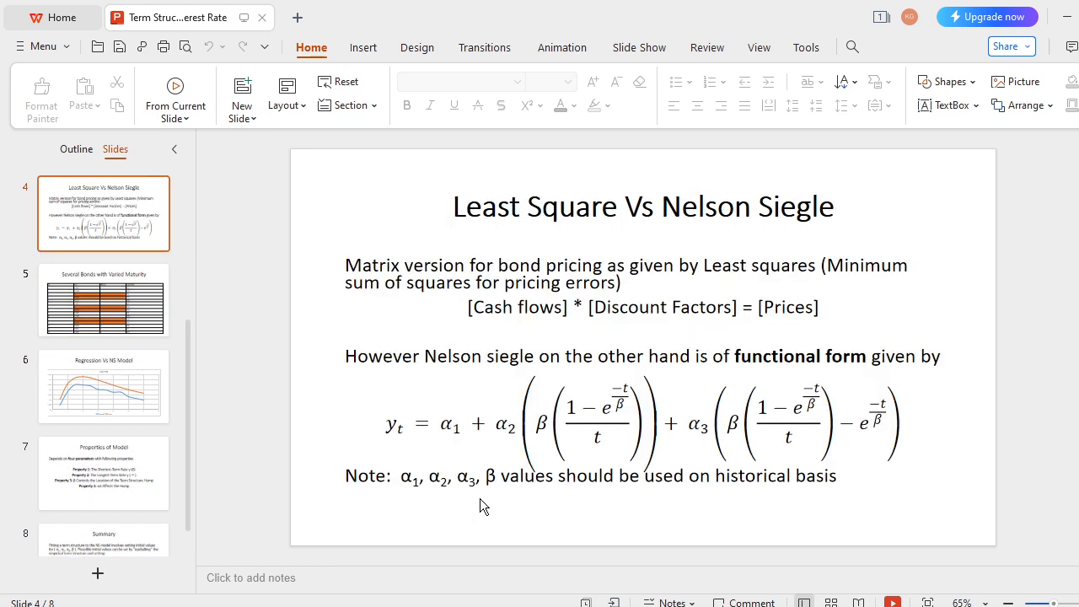
# - Switch back to the Excel workbook and start an NSrate formula in W5 with AB4, AB5, AB6 and AB7 as its first four arguments
pyautogui.hotkey('alt', 'Tab')
pyautogui.hotkey('alt', 'Tab')
pyautogui.hotkey('alt', 'Tab')
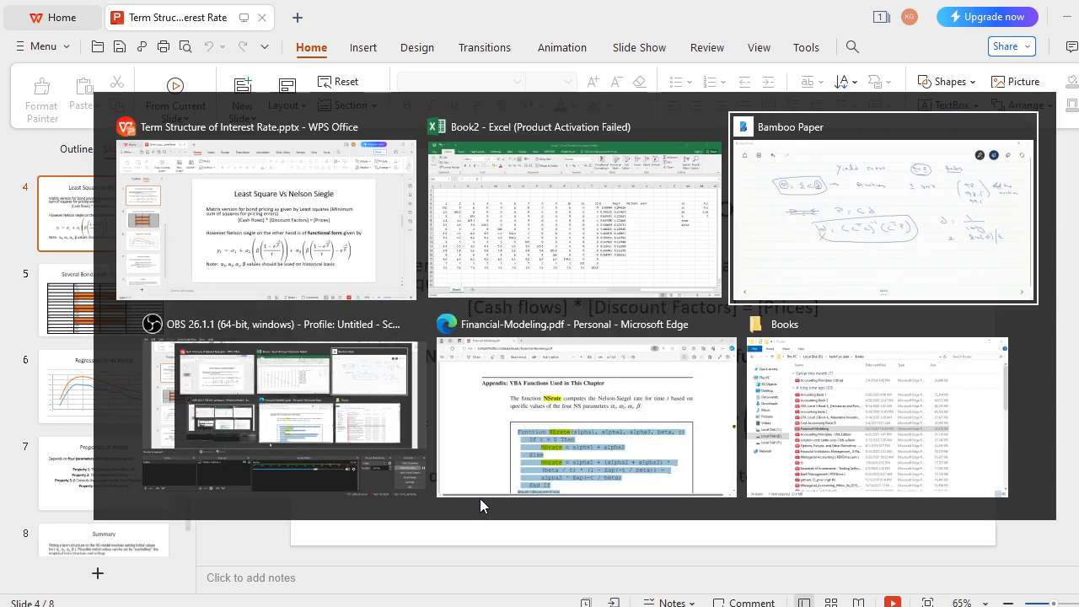
pyautogui.hotkey('alt', 'Tab')
pyautogui.hotkey('alt', 'Tab')
pyautogui.hotkey('alt', 'Tab')
pyautogui.hotkey('alt', 'Tab')
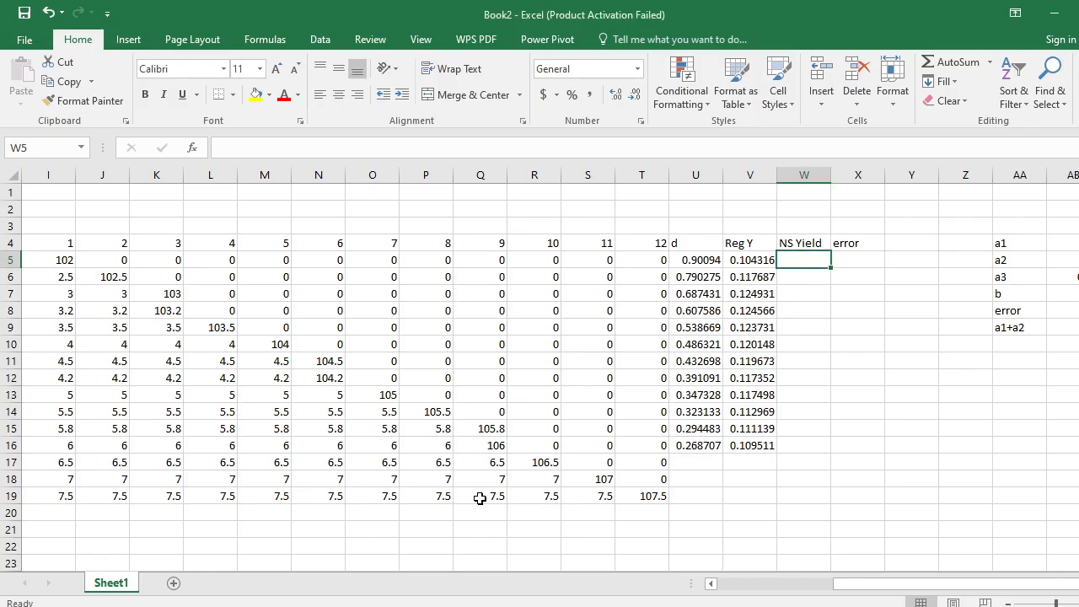
pyautogui.write('=ns')
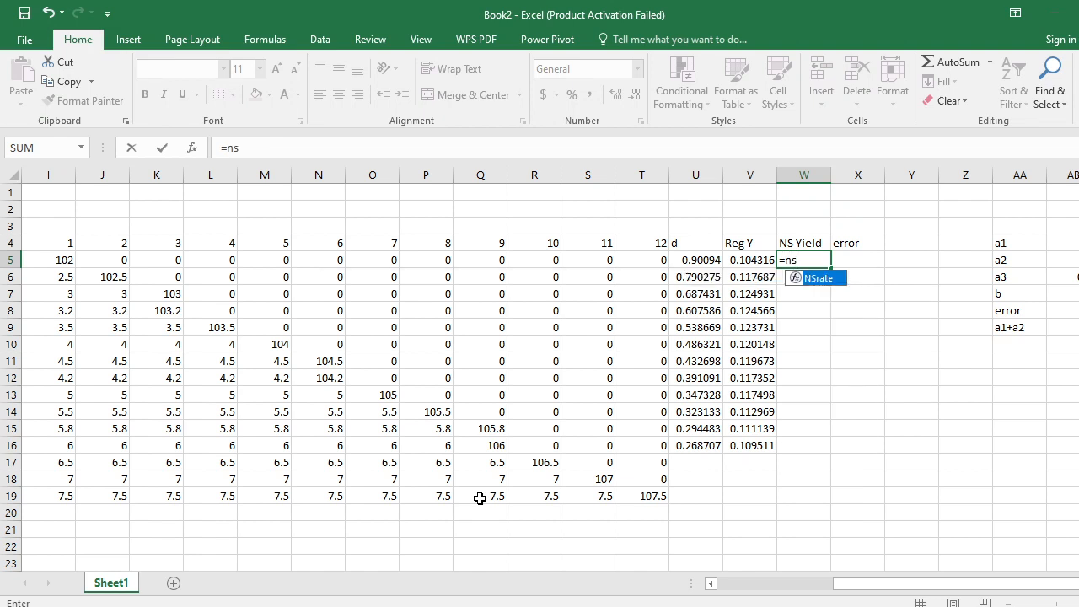
pyautogui.press('Tab')
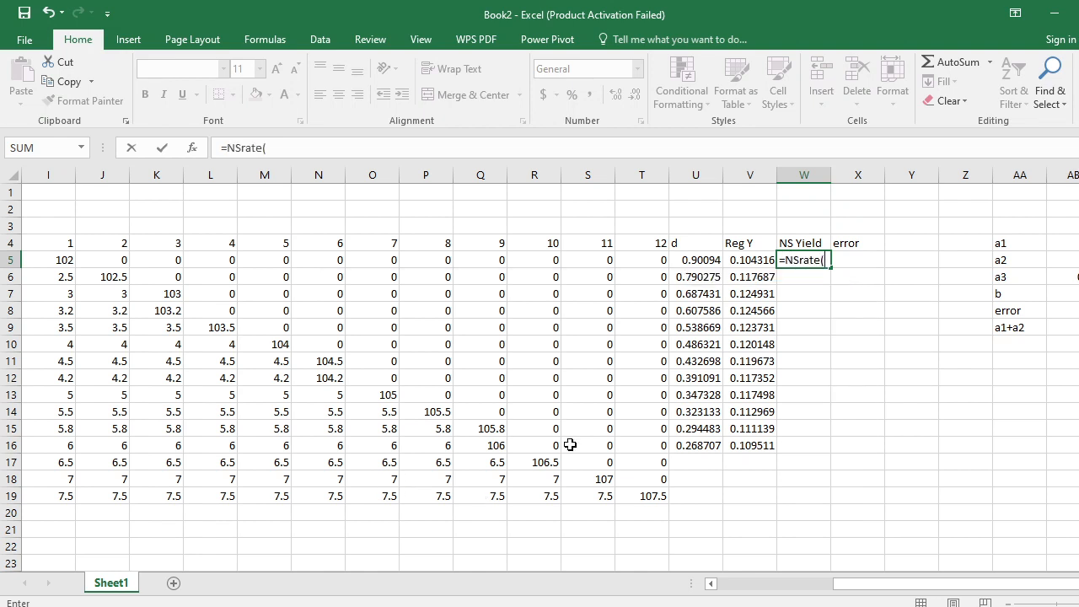
pyautogui.click(1076, 242)
pyautogui.write(',')
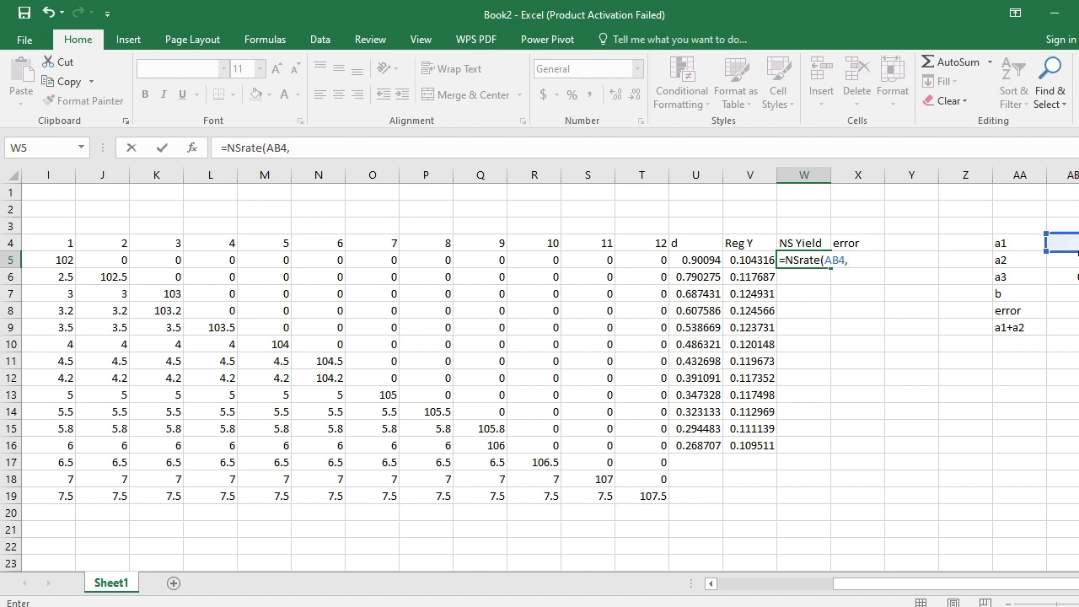
pyautogui.click(1077, 260)
pyautogui.write(',')
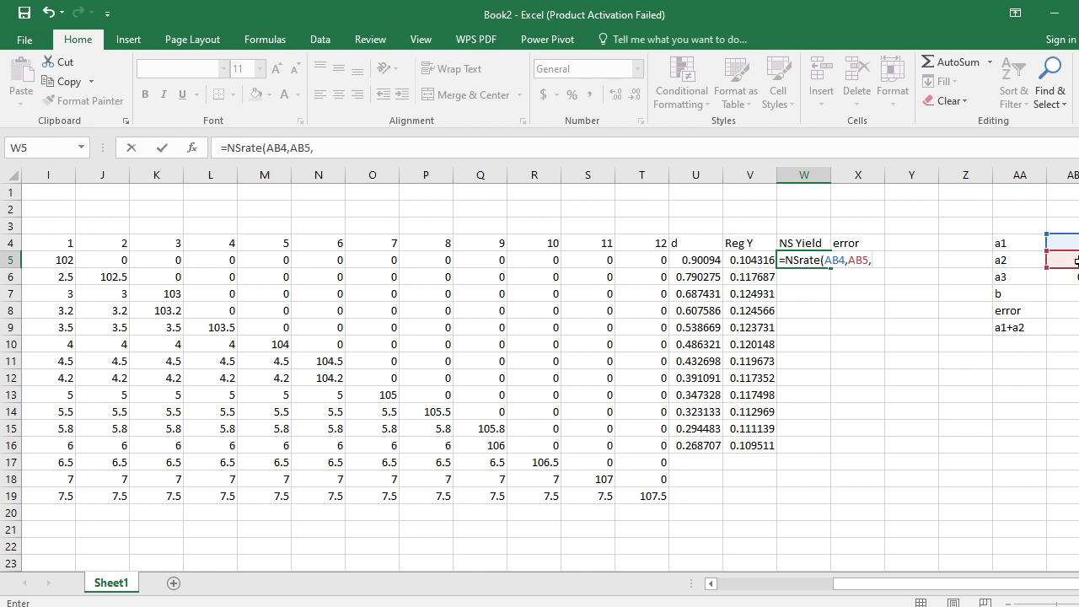
pyautogui.click(1071, 276)
pyautogui.write(',')
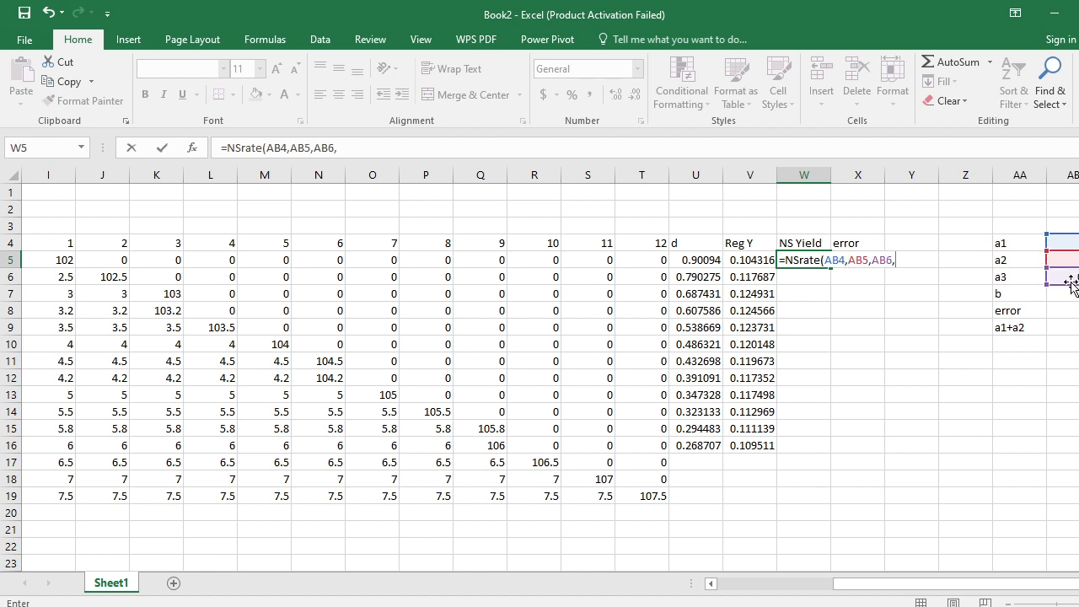
pyautogui.click(1071, 296)
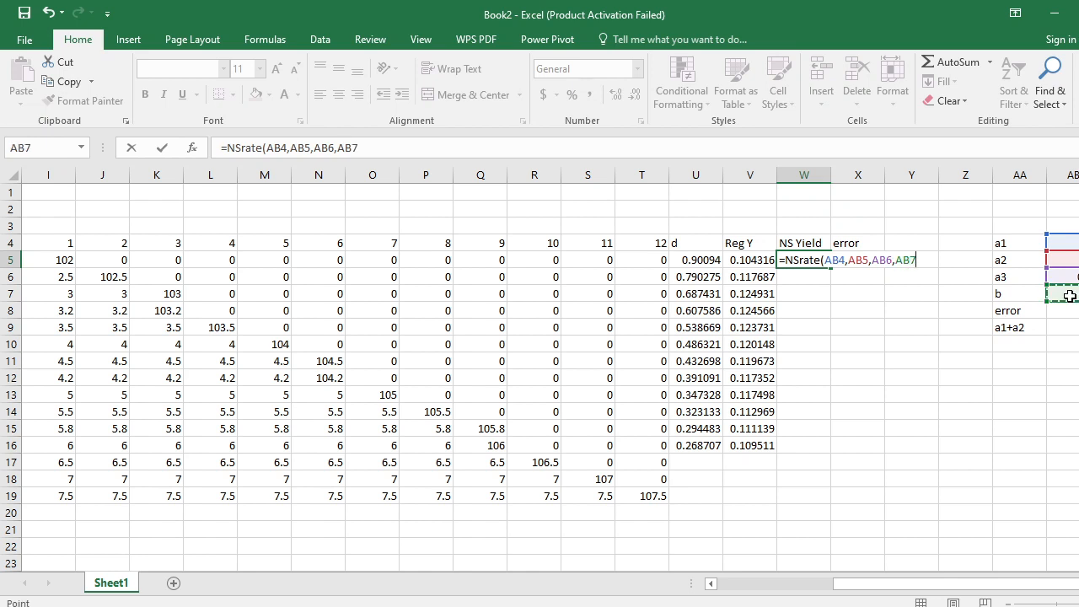
# - Set the T argument of the NSrate function to G5, the first value in the Maturity column beside Coupon Rate
pyautogui.click(193, 148)
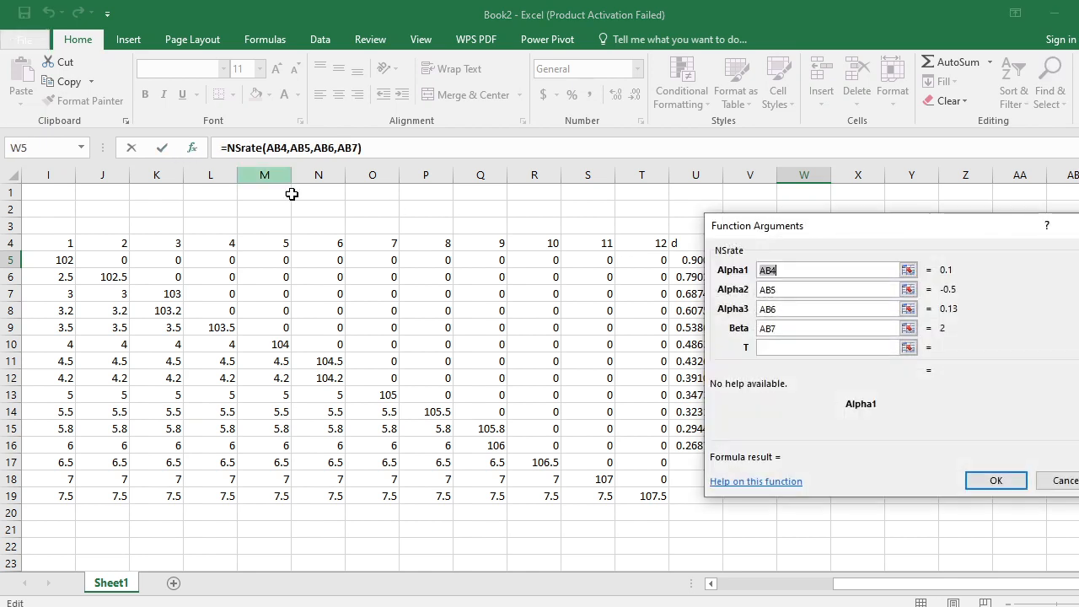
pyautogui.click(790, 345)
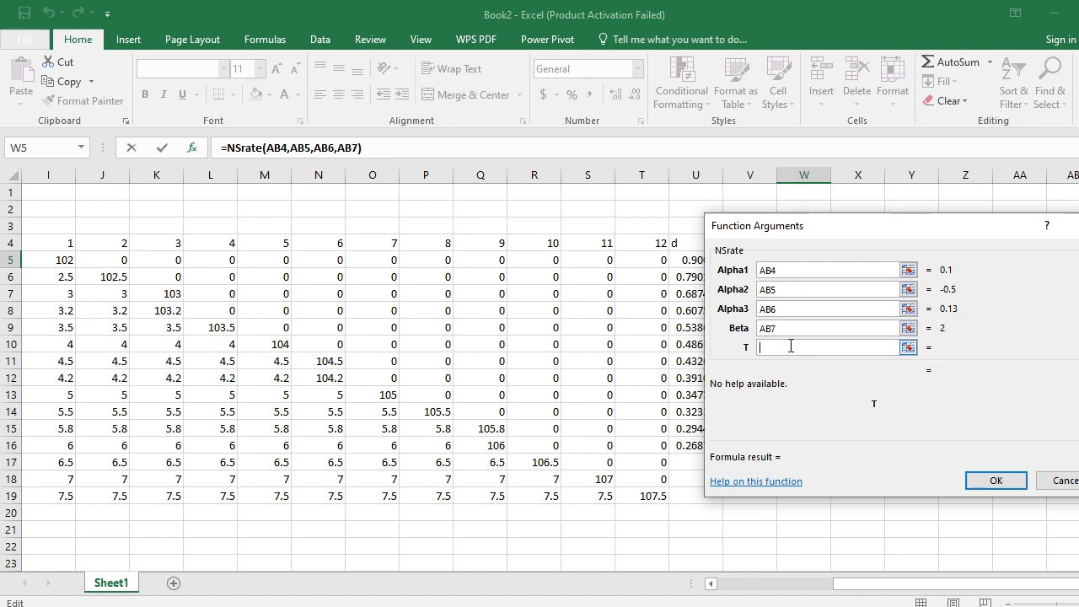
pyautogui.click(908, 348)
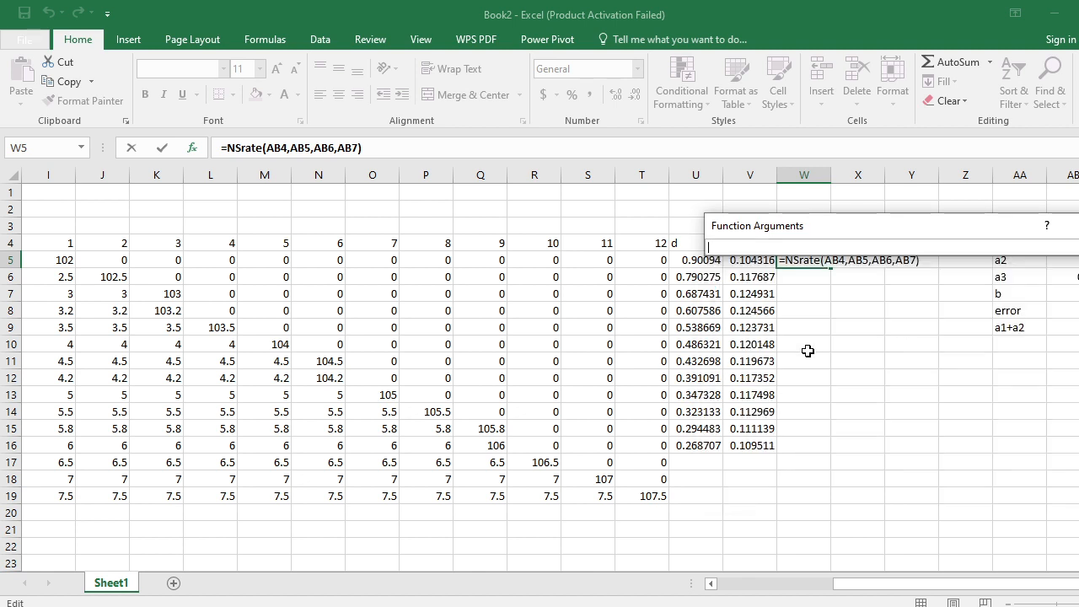
pyautogui.click(213, 311)
pyautogui.press('Left')
pyautogui.press('Left')
pyautogui.press('Left')
pyautogui.press('Left')
pyautogui.press('Left')
pyautogui.press('Left')
pyautogui.press('Left')
pyautogui.press('Left')
pyautogui.press('Left')
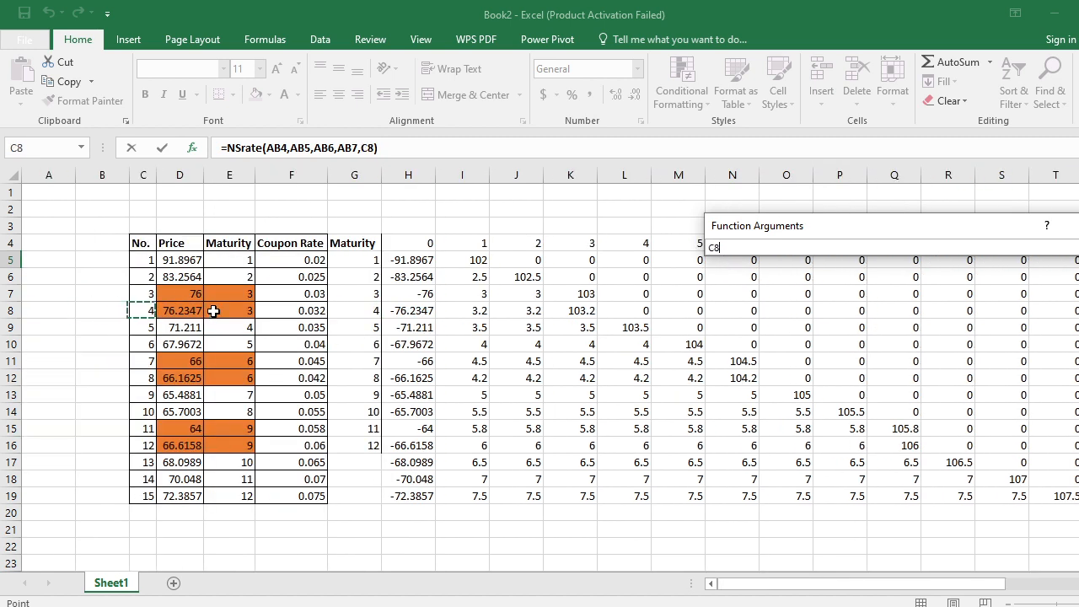
pyautogui.press('Right')
pyautogui.press('Right')
pyautogui.press('Right')
pyautogui.press('Right')
pyautogui.press('Right')
pyautogui.press('Up')
pyautogui.press('Up')
pyautogui.press('Up')
pyautogui.press('Left')
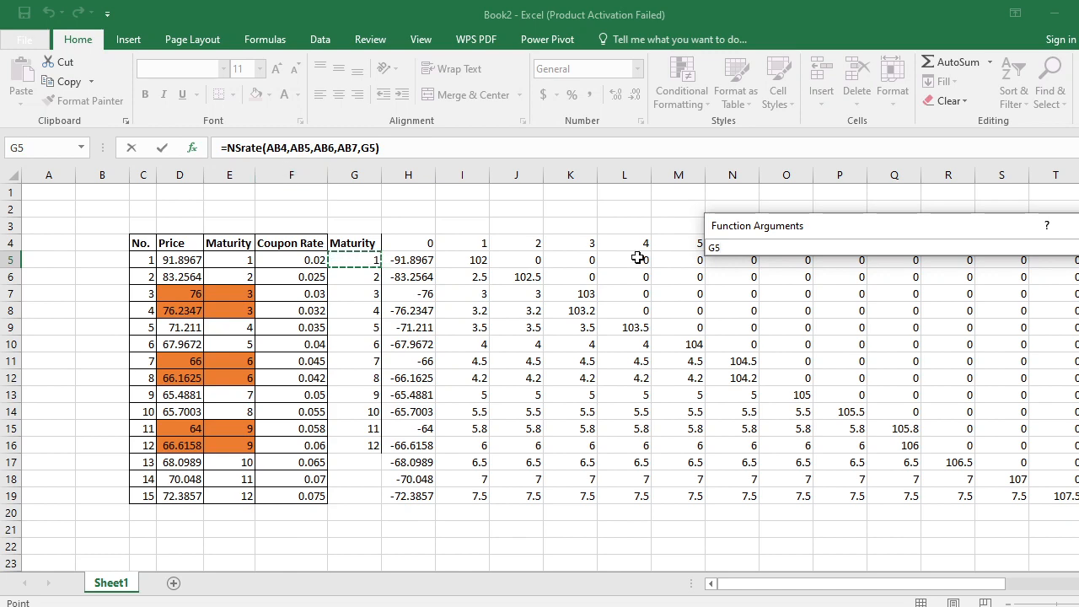
pyautogui.press('Return')
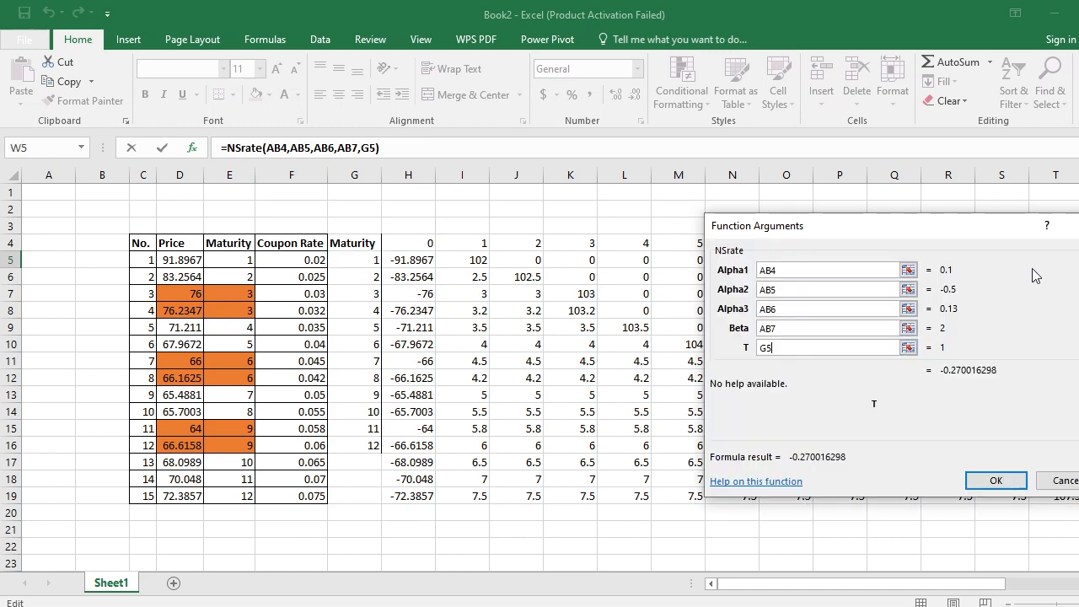
# - Make the Alpha1, Alpha2, Alpha3 and Beta references absolute ($AB$4 to $AB$7) and enter the NSrate formula in W5
pyautogui.click(773, 269)
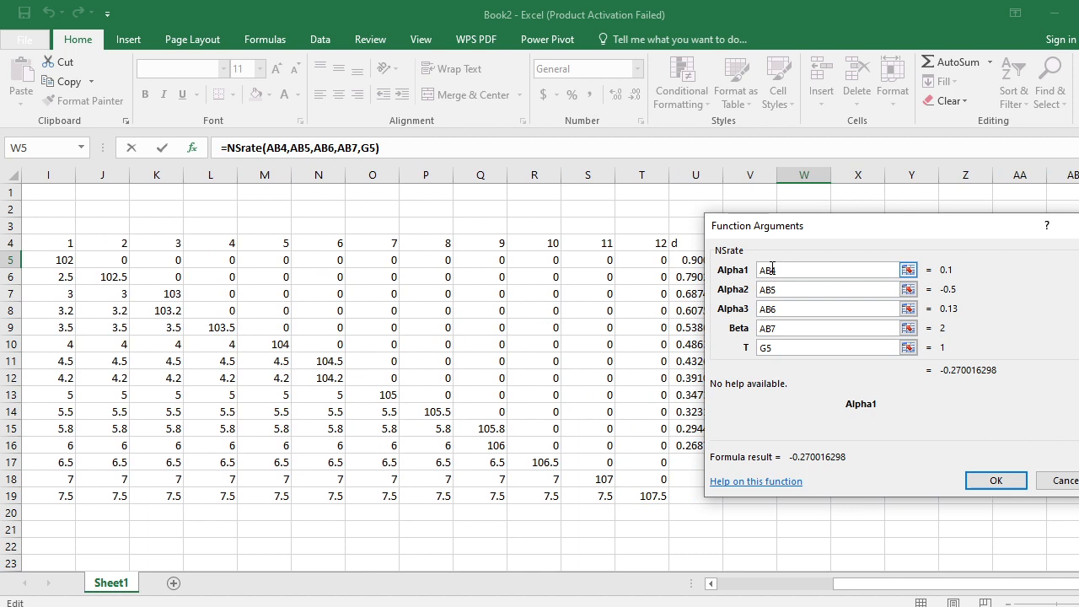
pyautogui.press('F4')
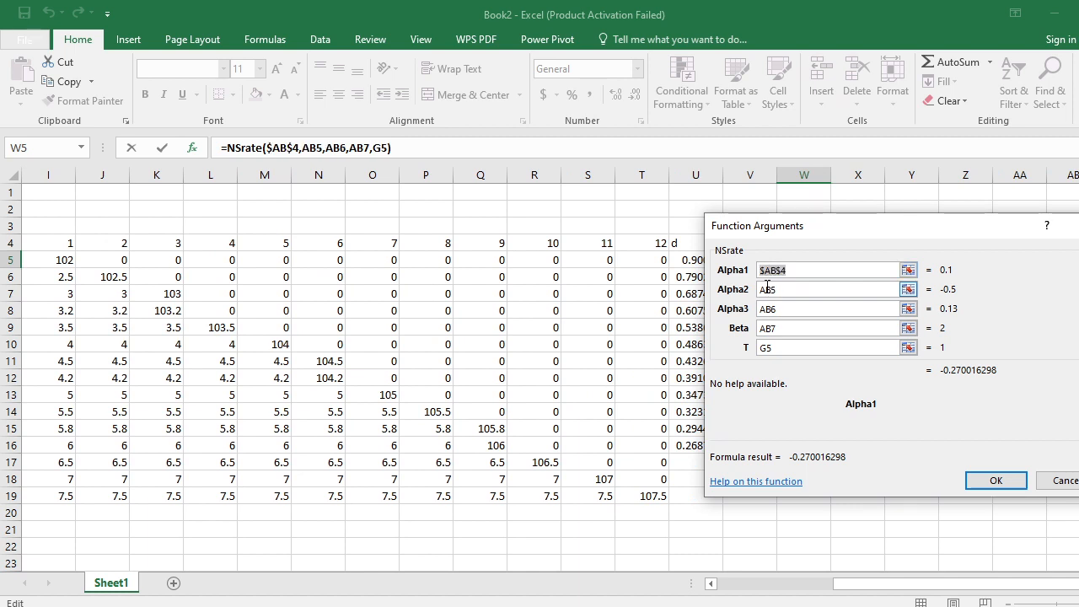
pyautogui.click(768, 290)
pyautogui.press('F4')
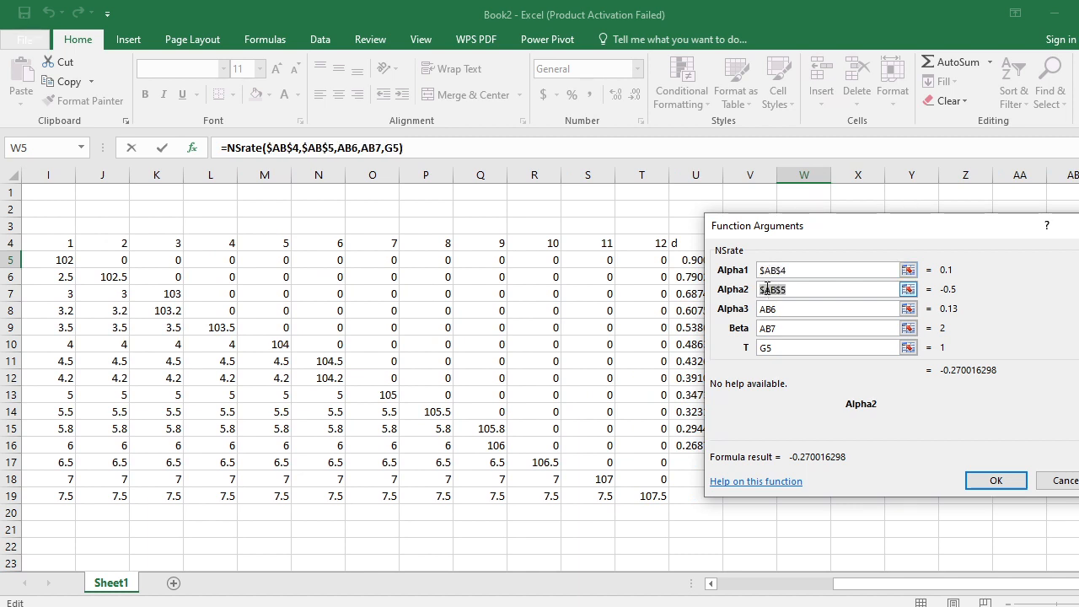
pyautogui.click(768, 309)
pyautogui.press('F4')
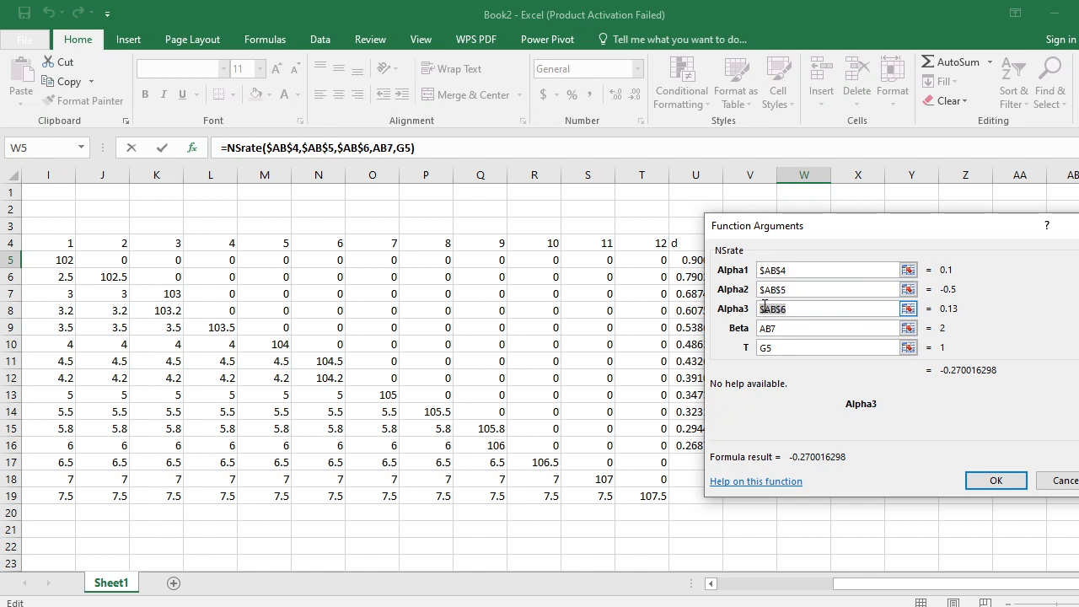
pyautogui.click(768, 329)
pyautogui.press('F4')
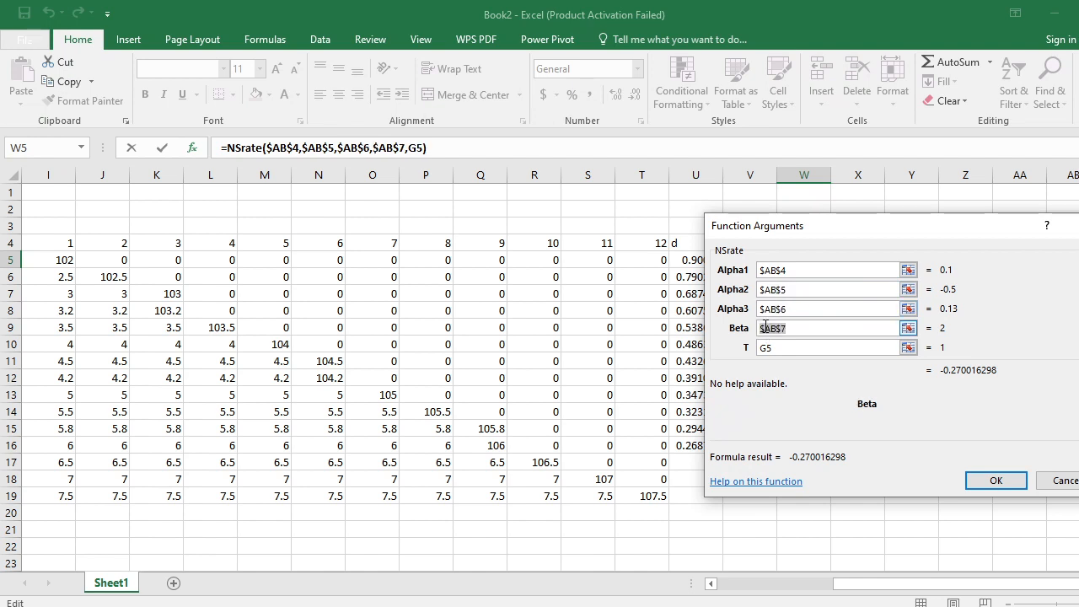
pyautogui.click(998, 478)
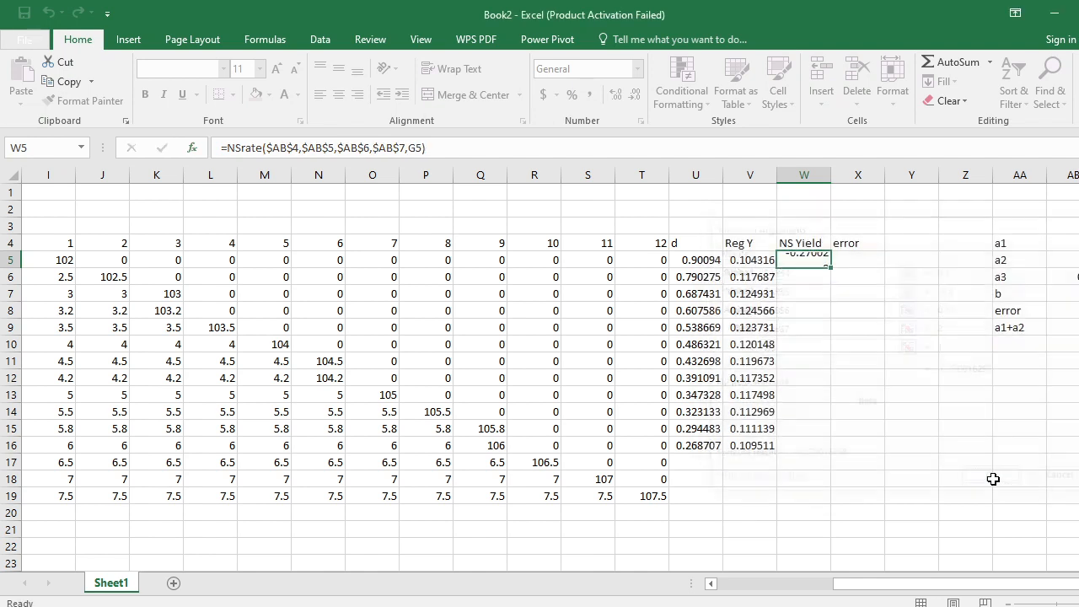
# - Copy the NSrate formula from W5 into W6:W16 to fill the NS Yield column
pyautogui.press('Up')
pyautogui.press('Down')
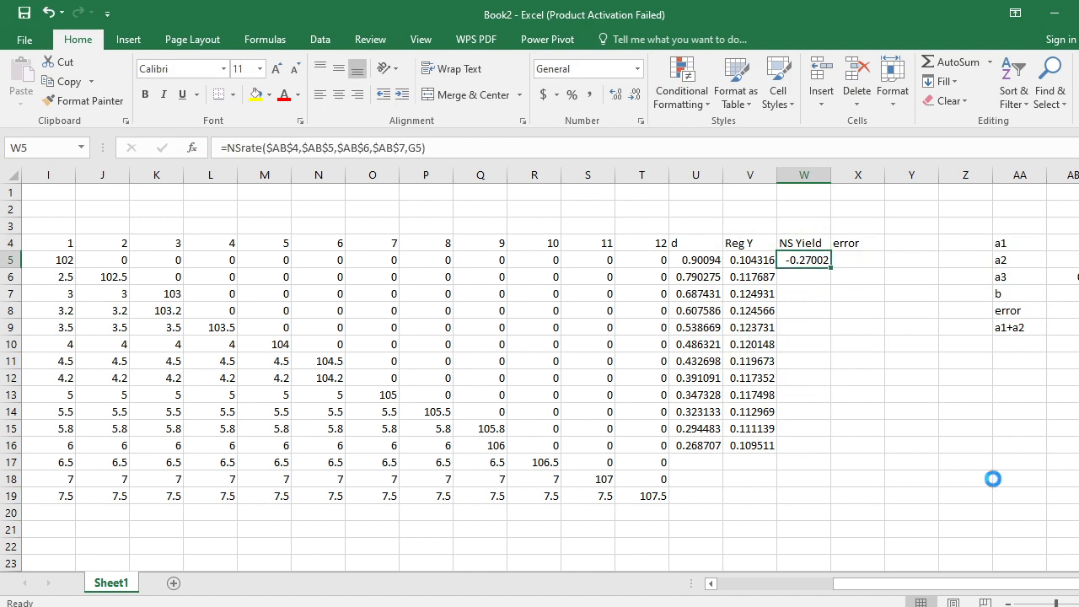
pyautogui.hotkey('ctrl', 'c')
pyautogui.press('Down')
pyautogui.hotkey('shift', 'Down')
pyautogui.hotkey('shift', 'Down')
pyautogui.hotkey('shift', 'Down')
pyautogui.hotkey('shift', 'Down')
pyautogui.hotkey('shift', 'Down')
pyautogui.hotkey('shift', 'Down')
pyautogui.hotkey('shift', 'Down')
pyautogui.hotkey('shift', 'Down')
pyautogui.hotkey('shift', 'Down')
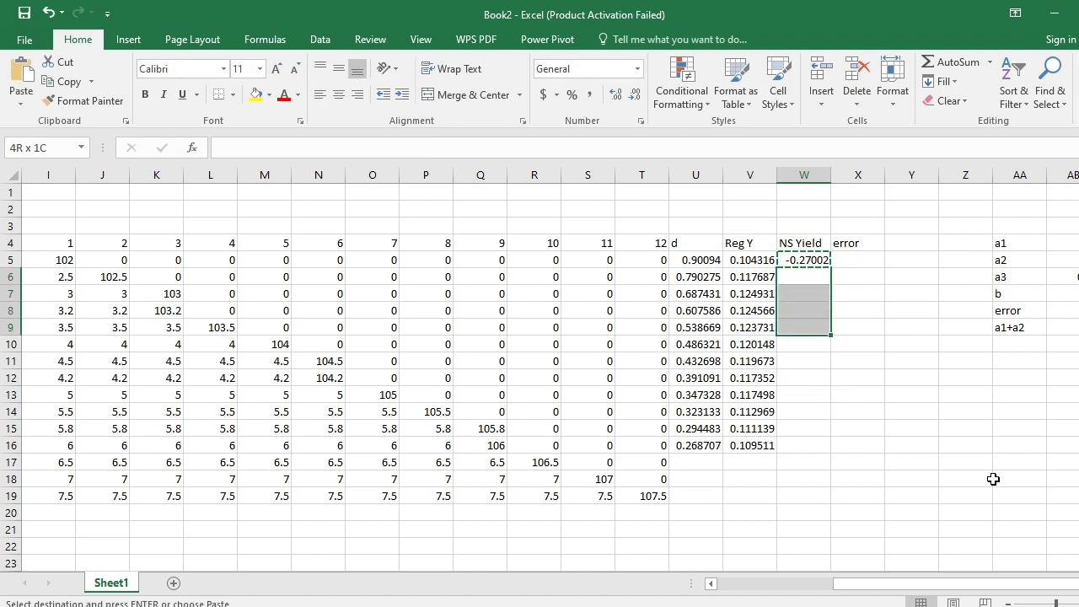
pyautogui.hotkey('shift', 'Down')
pyautogui.hotkey('ctrl', 'v')
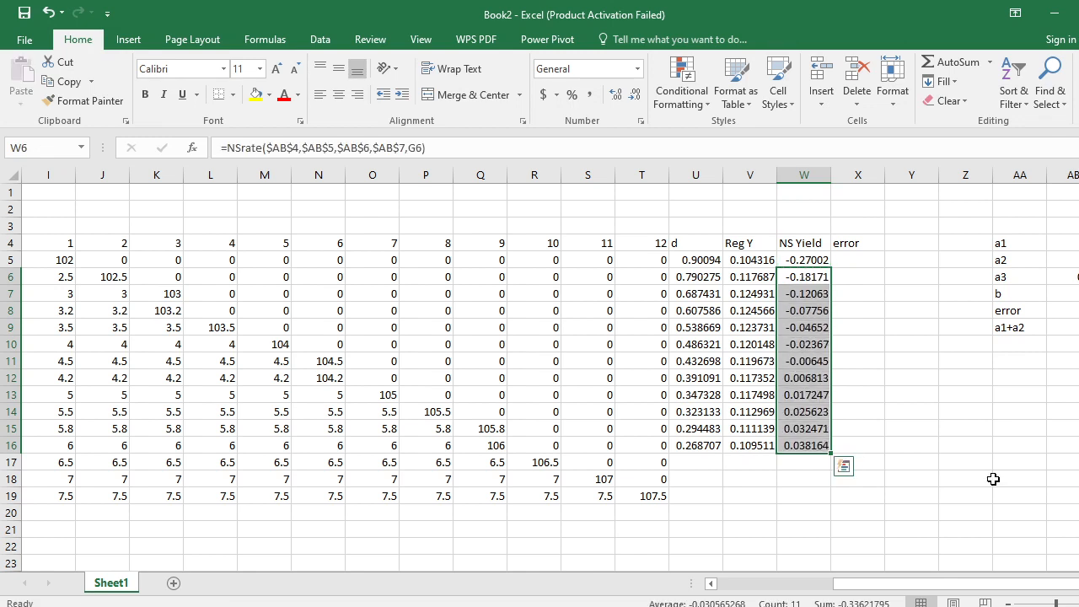
# - Enter a formula in X5 under error that squares the difference between V5 and W5
pyautogui.press('Escape')
pyautogui.press('Right')
pyautogui.press('Up')
pyautogui.write('=')
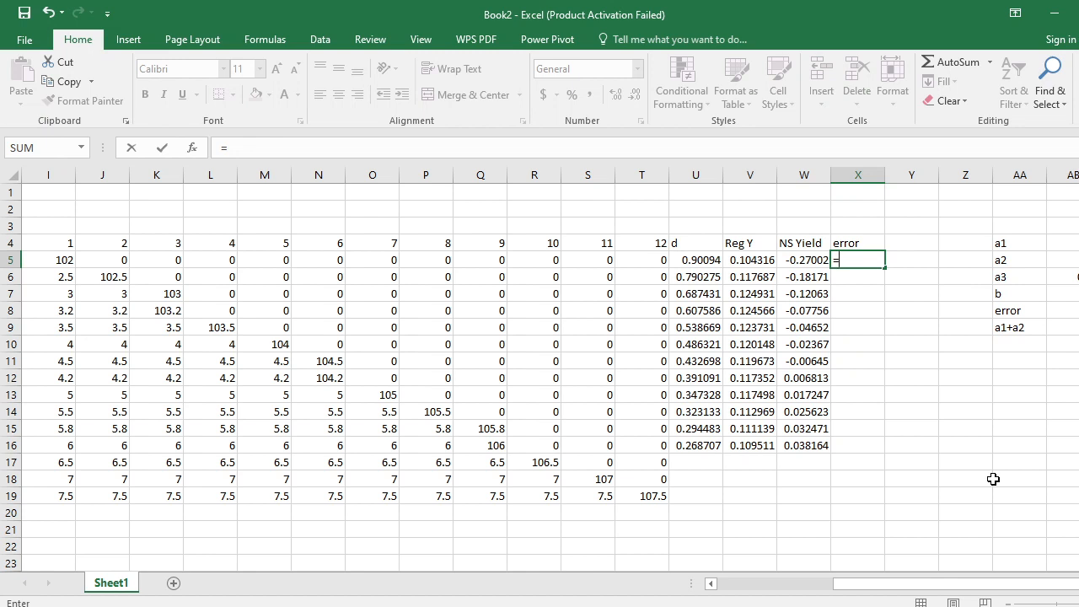
pyautogui.write('(')
pyautogui.press('Left')
pyautogui.press('Left')
pyautogui.write('-')
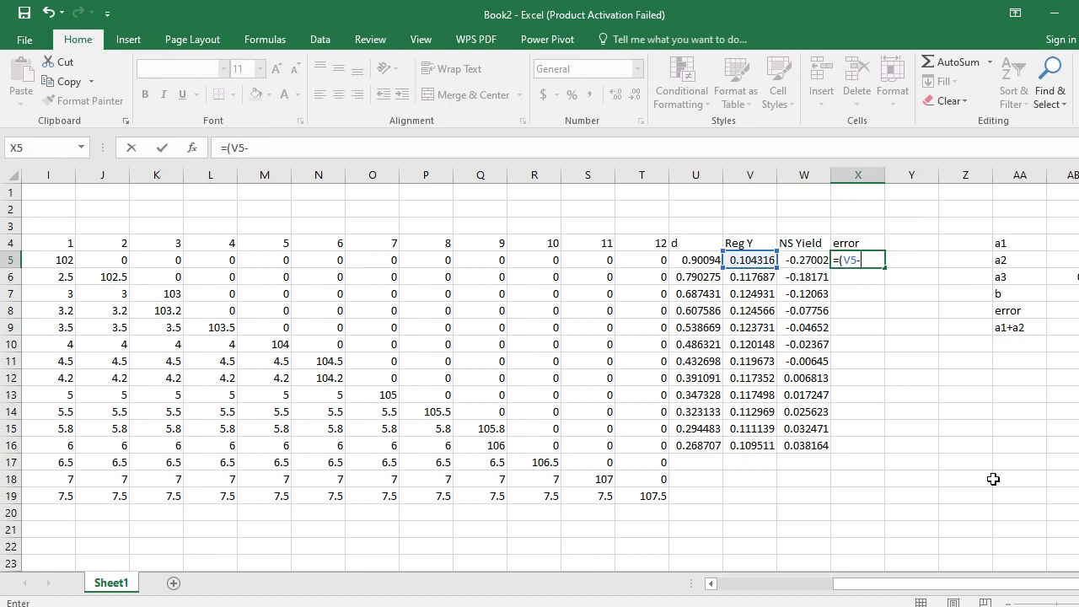
pyautogui.press('Left')
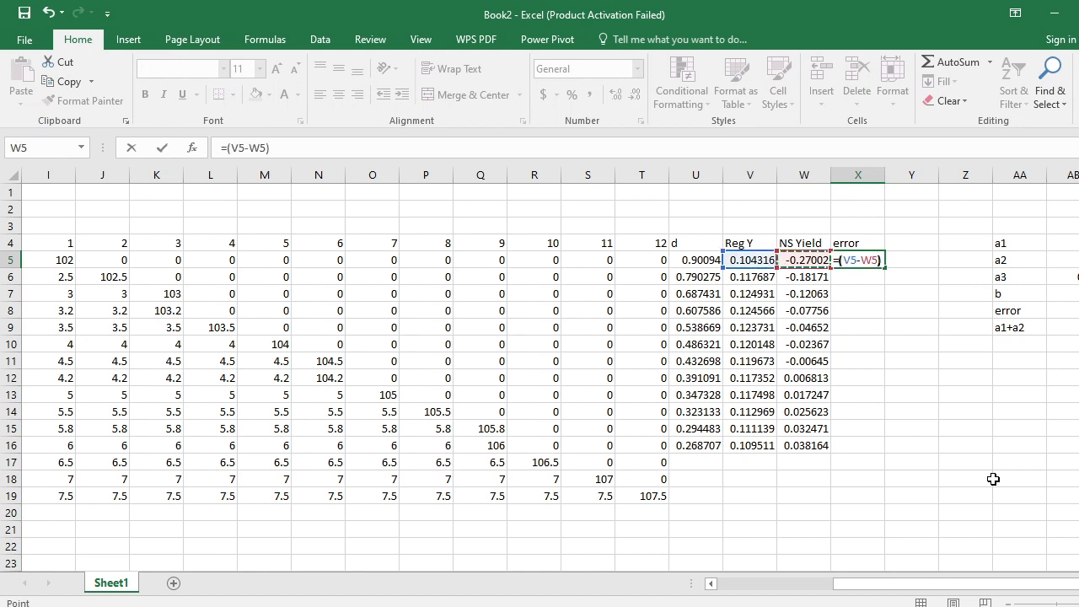
pyautogui.press('Return')
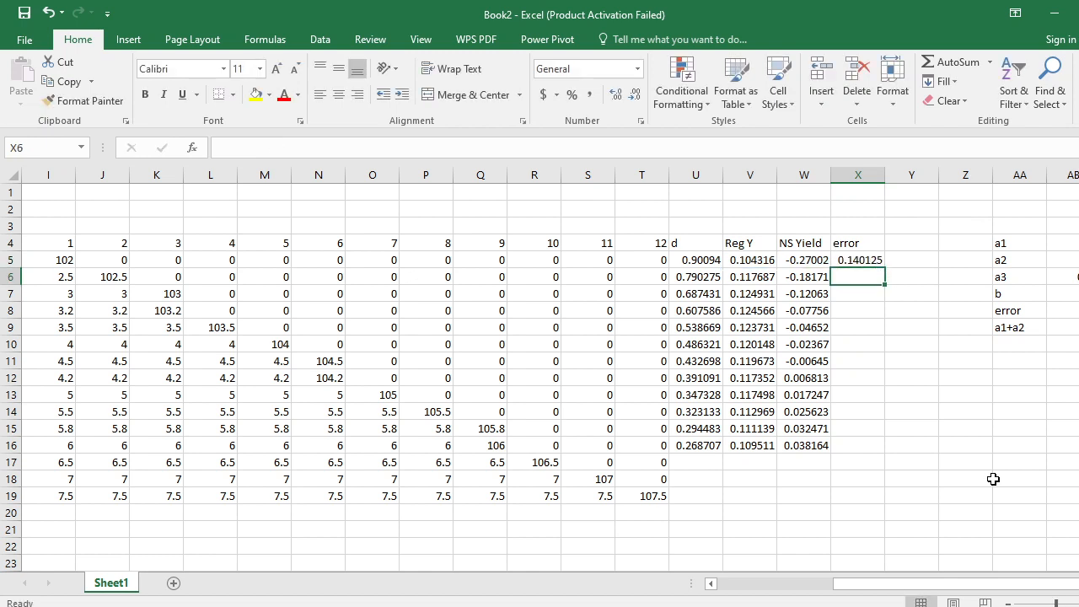
# - Copy the squared error formula from X5 into X6:X16
pyautogui.press('Up')
pyautogui.hotkey('ctrl', 'c')
pyautogui.press('Down')
pyautogui.hotkey('shift', 'Down')
pyautogui.hotkey('shift', 'Down')
pyautogui.hotkey('shift', 'Down')
pyautogui.hotkey('shift', 'Down')
pyautogui.hotkey('shift', 'Down')
pyautogui.hotkey('shift', 'Down')
pyautogui.hotkey('shift', 'Down')
pyautogui.hotkey('shift', 'Down')
pyautogui.hotkey('shift', 'Down')
pyautogui.hotkey('shift', 'Down')
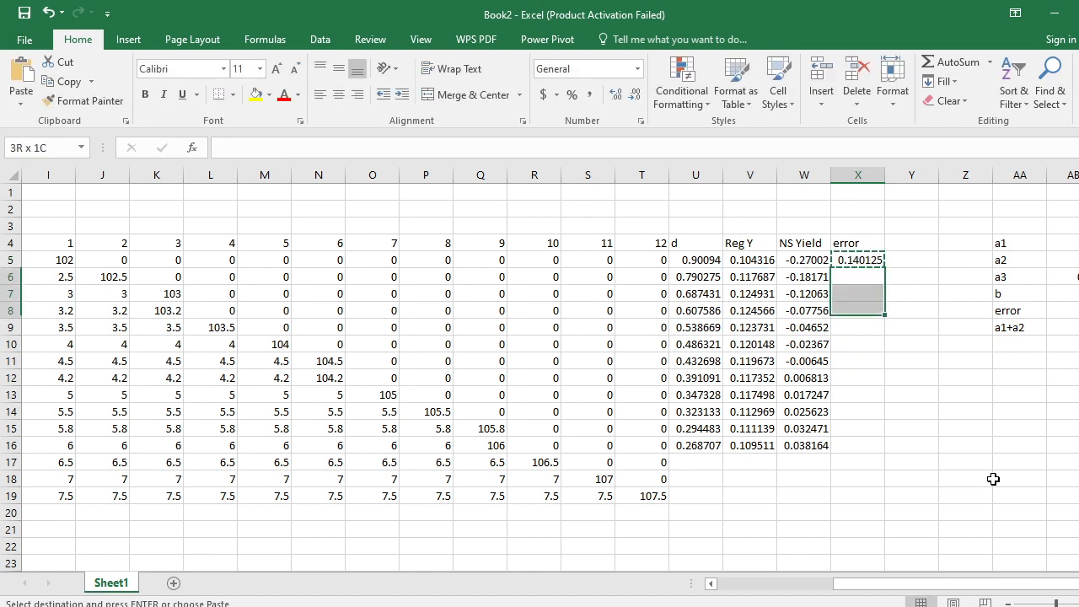
pyautogui.press('Return')
# - Total the squared errors in AB8, beside the error label, with =SUM(X5:X16)
pyautogui.press('Right')
pyautogui.press('Right')
pyautogui.press('Right')
pyautogui.press('Right')
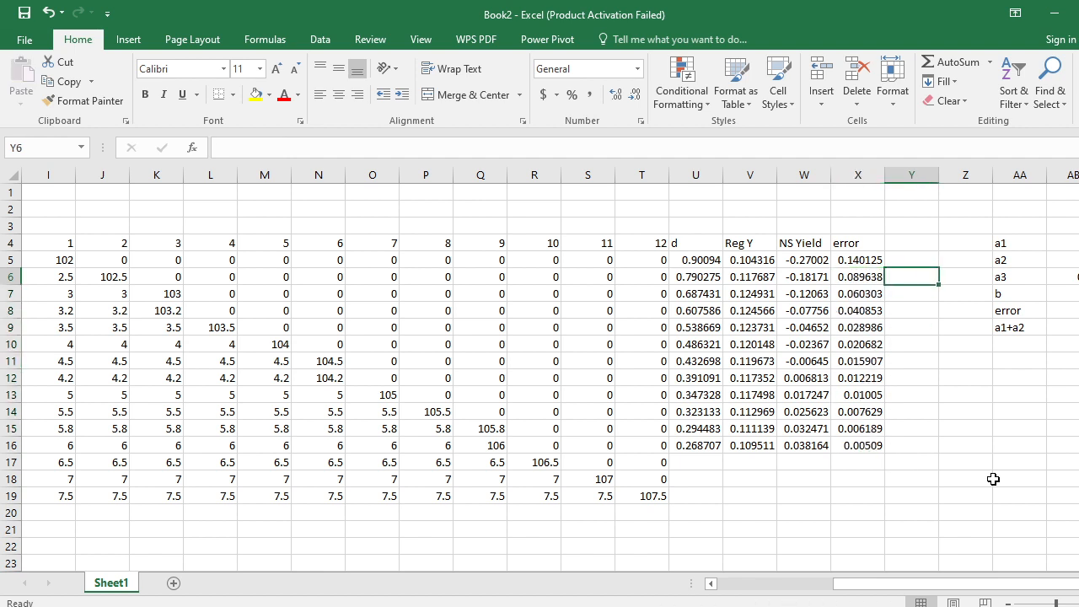
pyautogui.press('Down')
pyautogui.press('Down')
pyautogui.write('=')
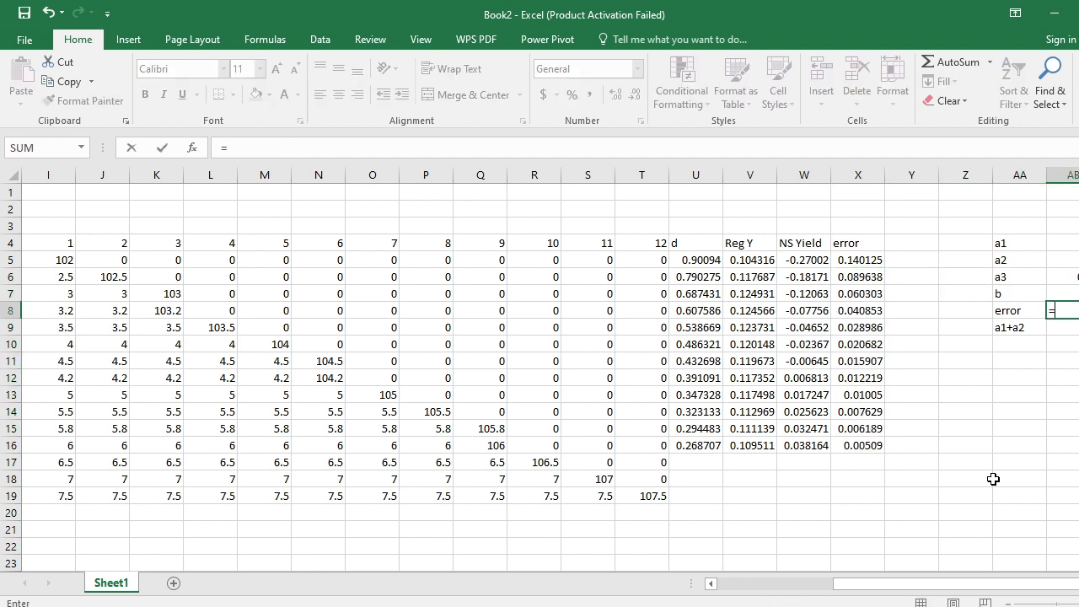
pyautogui.write('sum')
pyautogui.press('Tab')
pyautogui.press('Left')
pyautogui.press('Left')
pyautogui.press('Left')
pyautogui.press('Left')
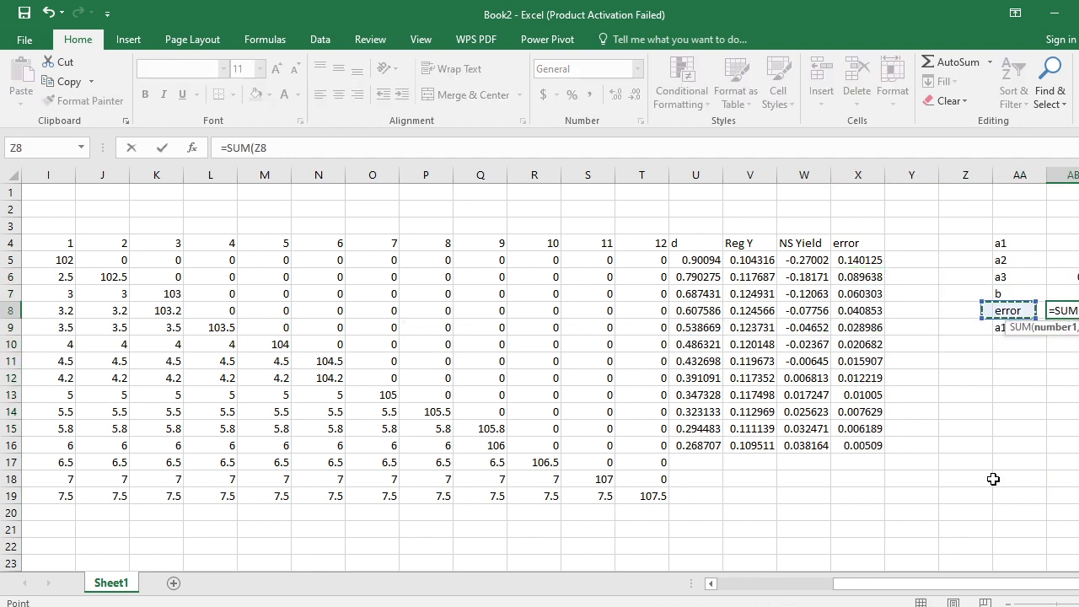
pyautogui.press('Up')
pyautogui.press('Up')
pyautogui.press('Up')
pyautogui.hotkey('ctrl', 'Down')
pyautogui.press('Up')
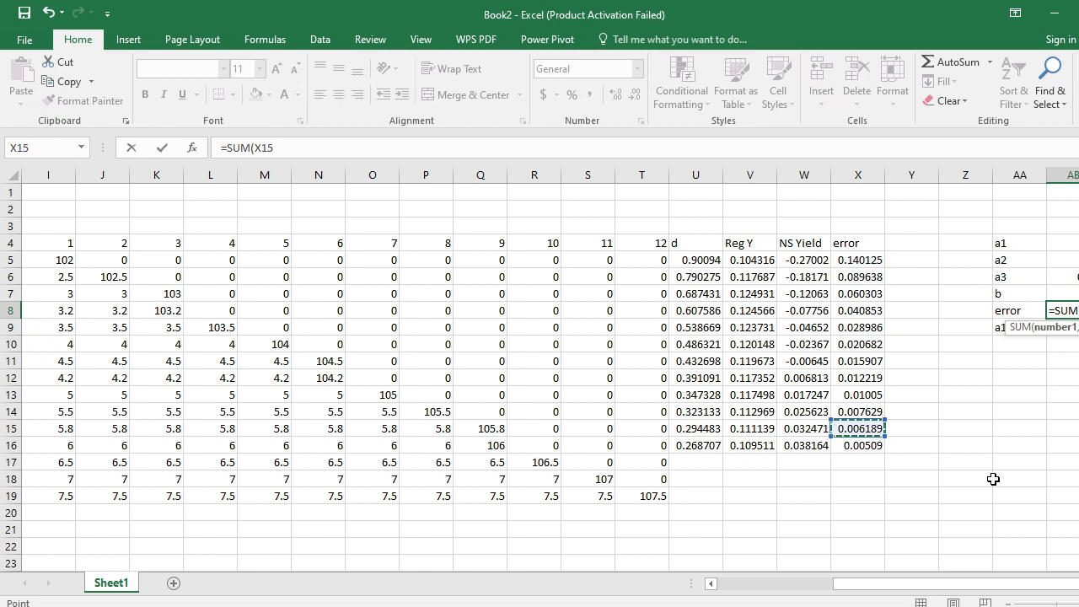
pyautogui.hotkey('ctrl', 'Up')
pyautogui.press('Down')
pyautogui.hotkey('ctrl', 'shift', 'Down')
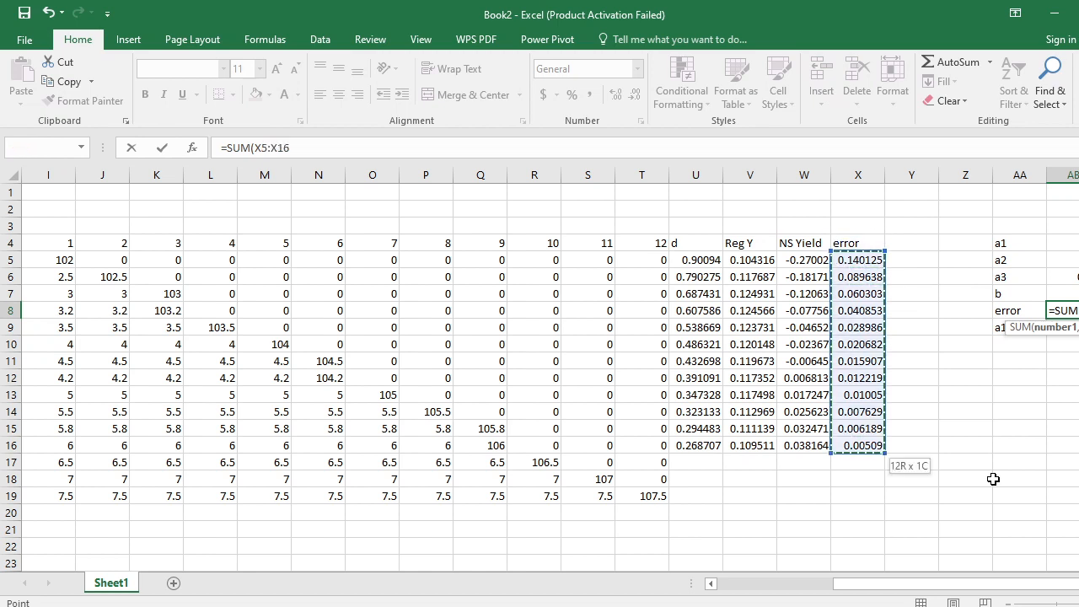
pyautogui.press('Return')
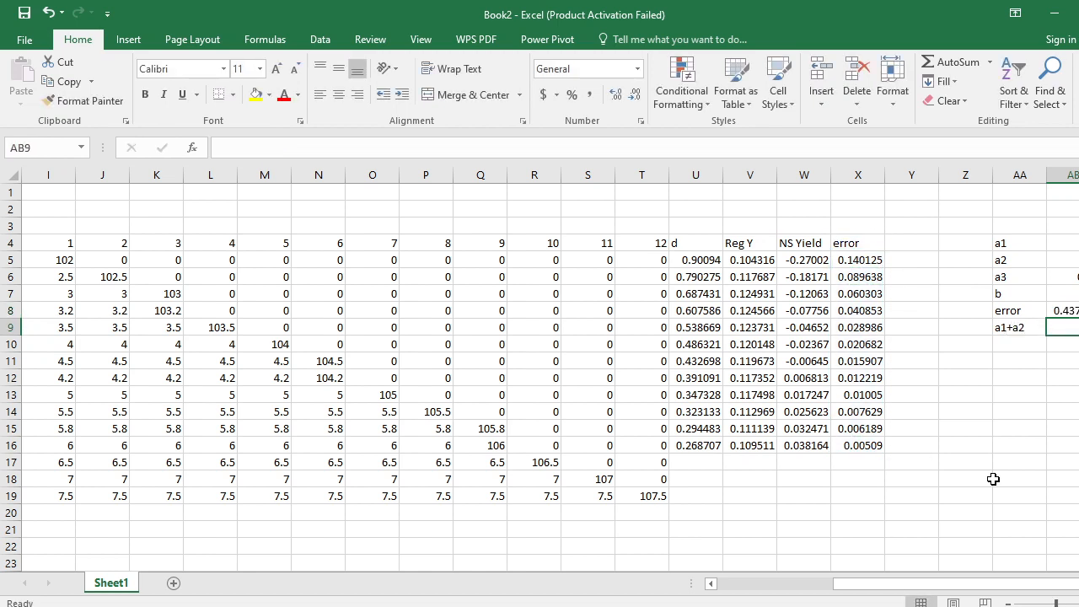
# - Enter the sum of AB4 and AB5 in AB9, beside the a1+a2 label
pyautogui.write('=')
pyautogui.press('Up')
pyautogui.press('Up')
pyautogui.press('Up')
pyautogui.press('Up')
pyautogui.press('Up')
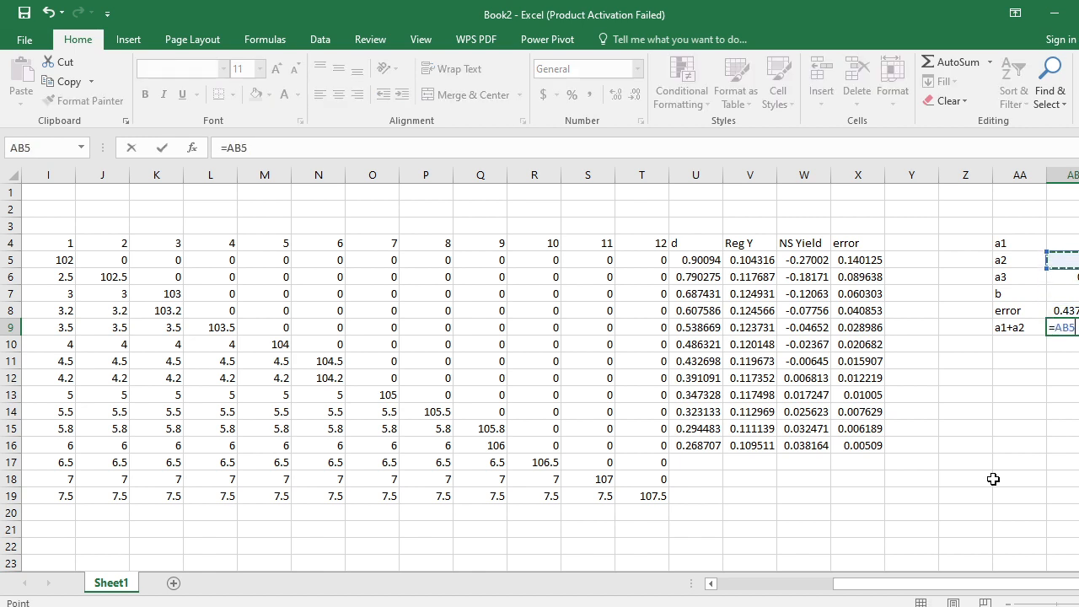
pyautogui.write('+')
pyautogui.press('Up')
pyautogui.press('Up')
pyautogui.press('Up')
pyautogui.press('Up')
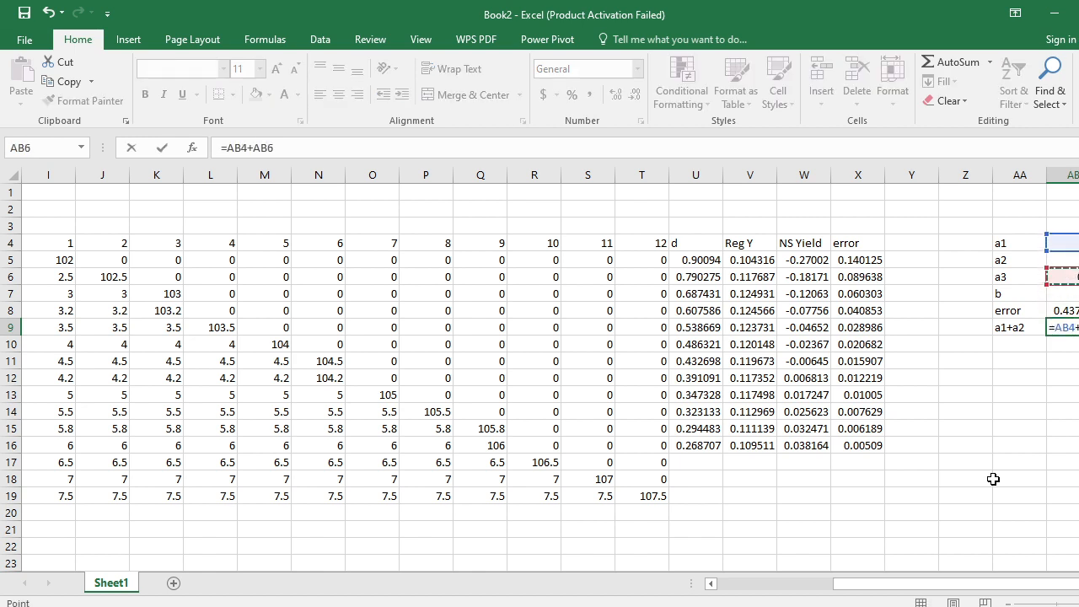
pyautogui.press('Return')
# - Open Solver, set the objective to the total error in AB8 and choose to minimise it
pyautogui.hscroll(1, 993, 479)
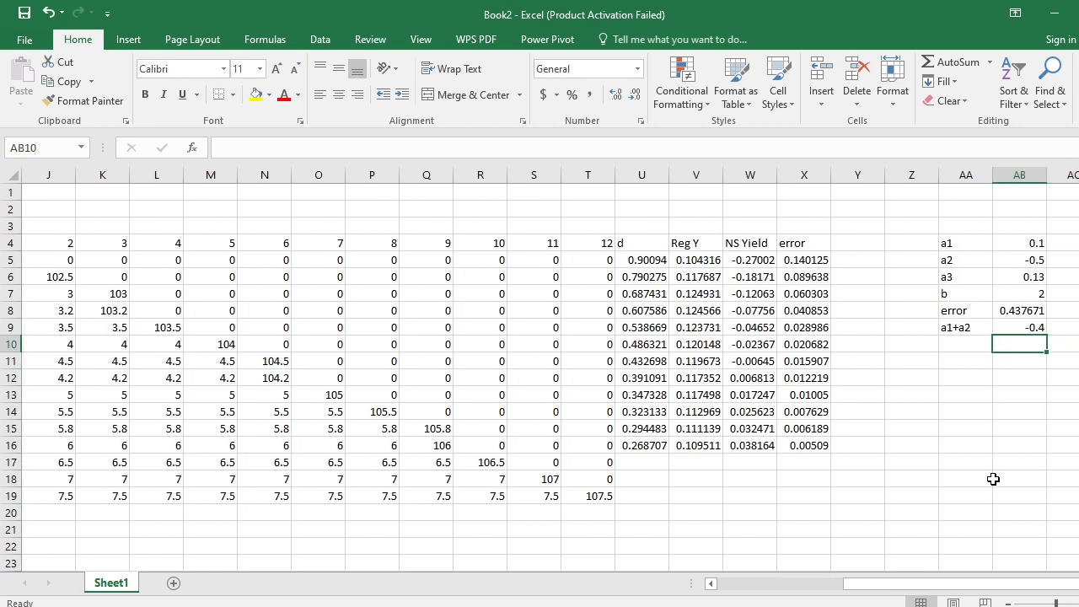
pyautogui.press('Left')
pyautogui.press('Up')
pyautogui.press('Up')
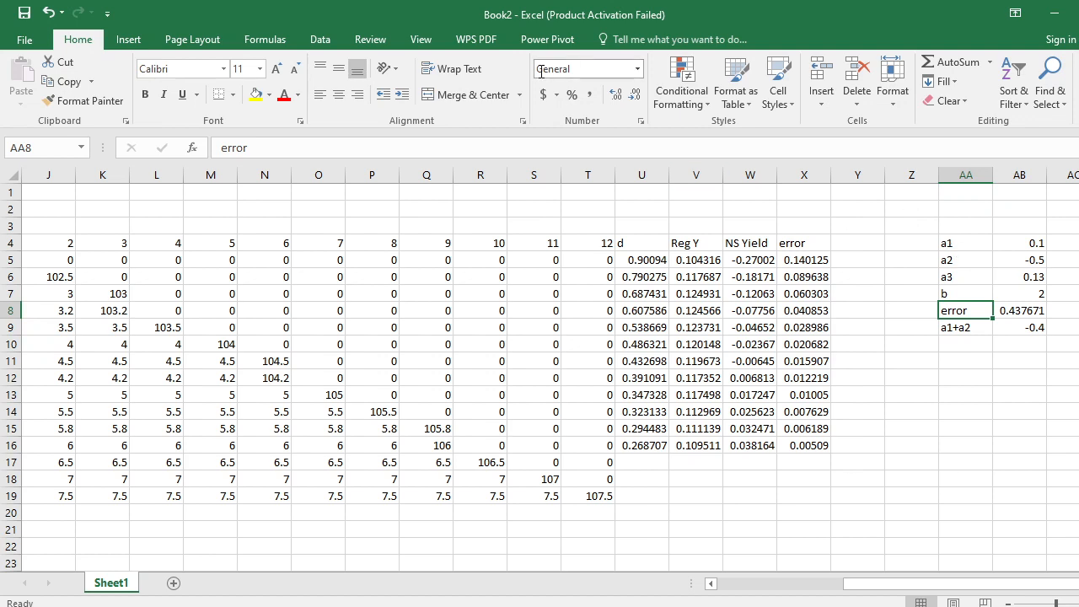
pyautogui.click(316, 42)
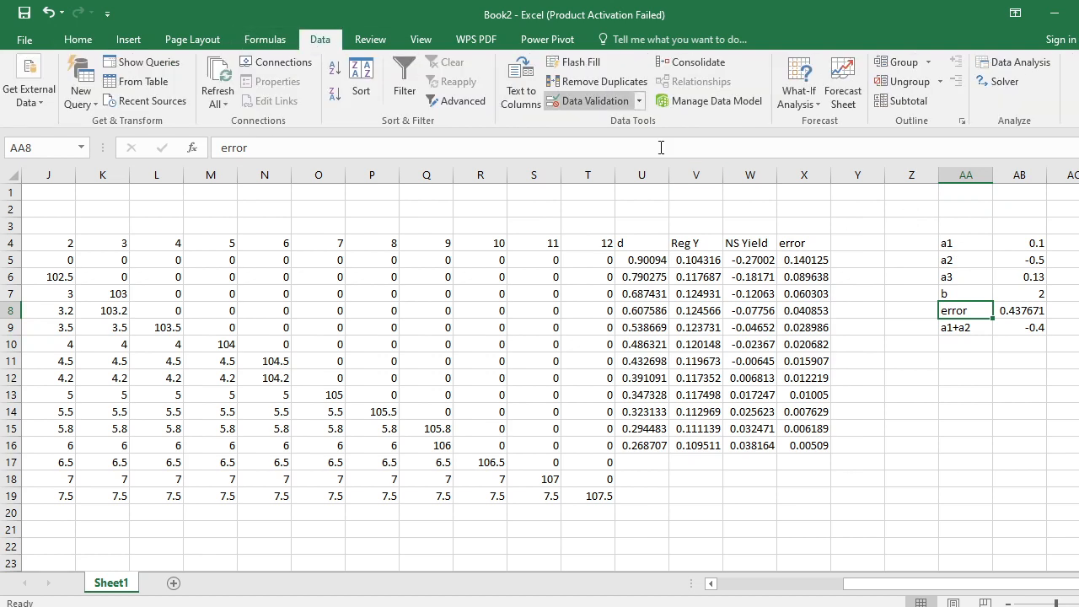
pyautogui.click(980, 85)
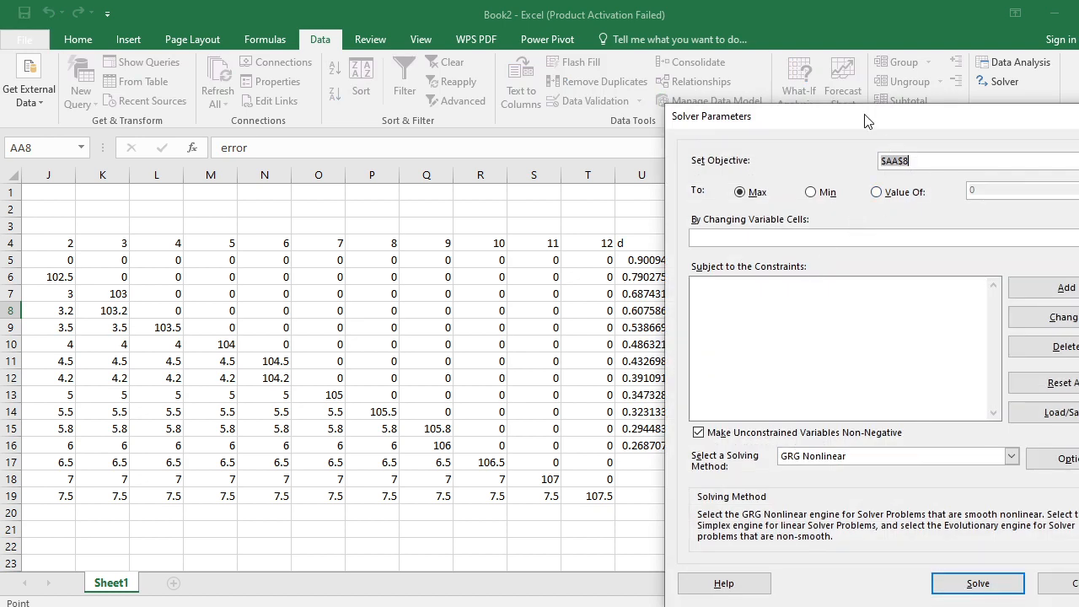
pyautogui.moveTo(866, 120); pyautogui.dragTo(372, 196)
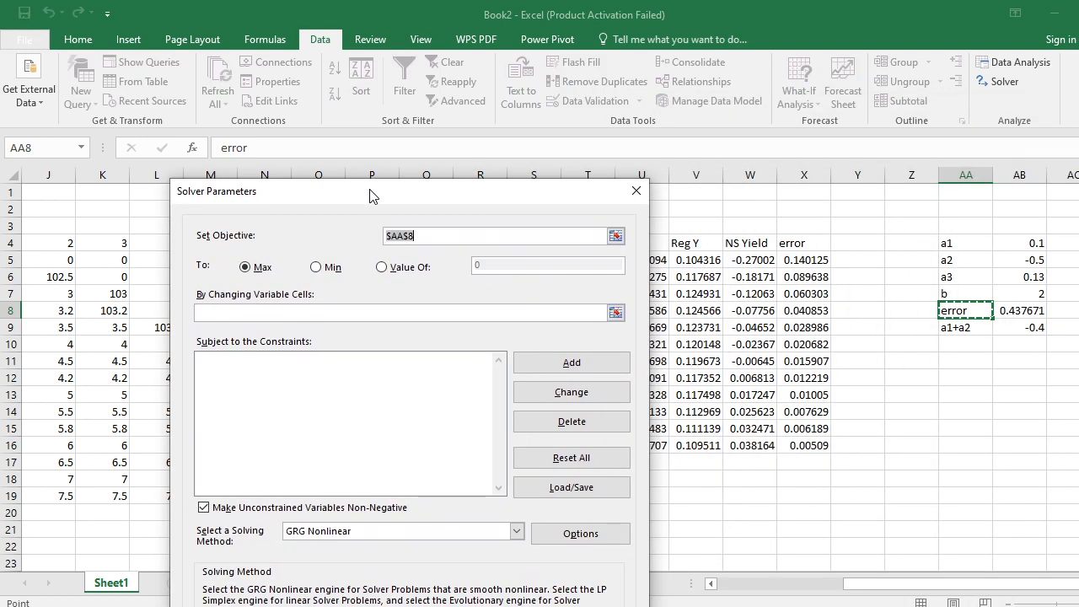
pyautogui.click(1023, 310)
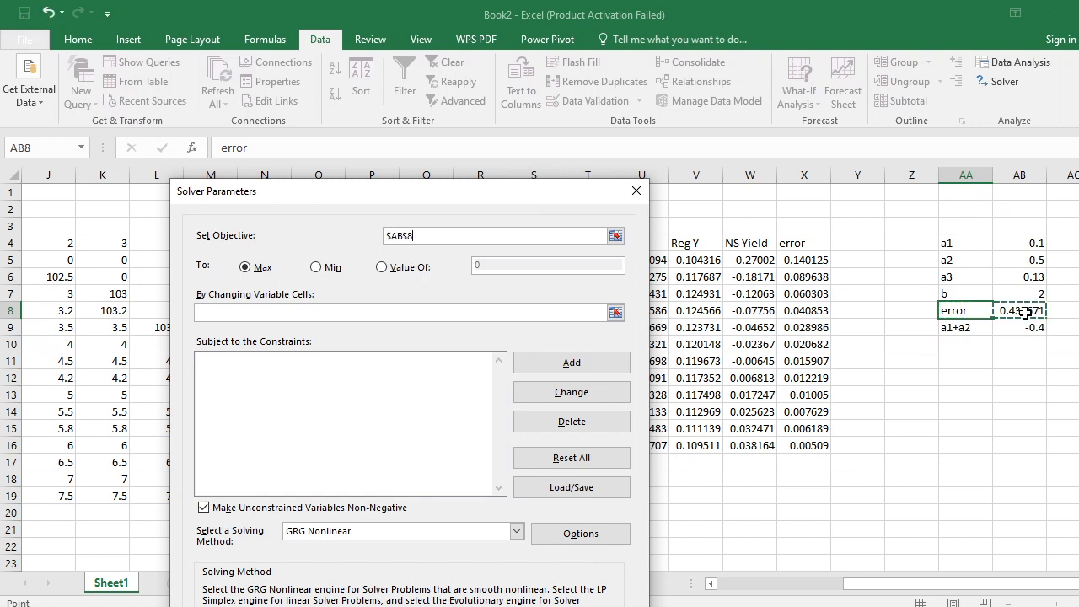
pyautogui.click(317, 268)
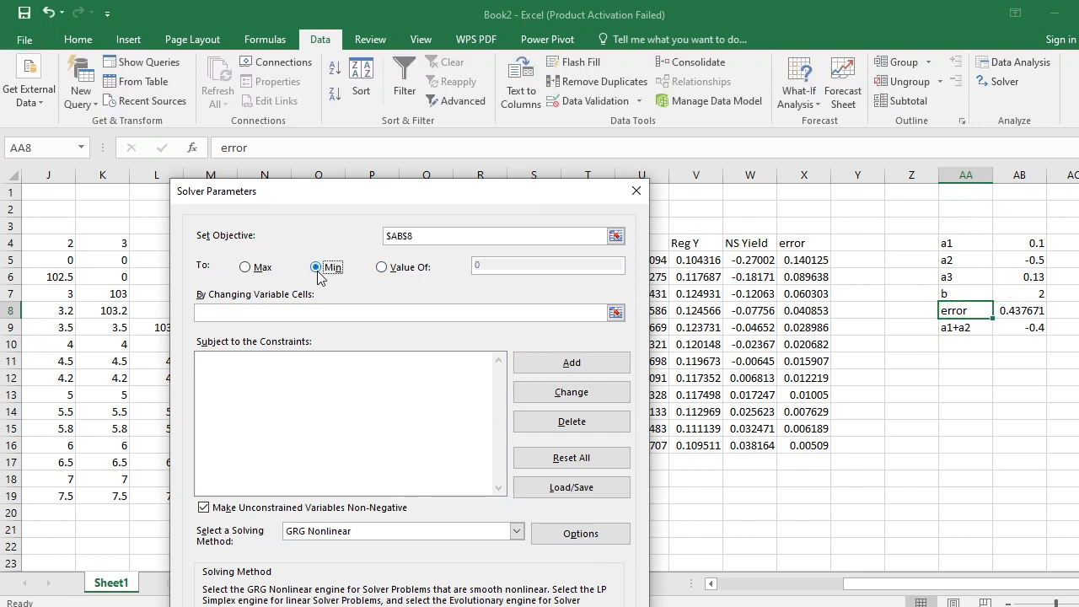
# - Set Solver's changing variable cells to the parameters a1 to b in AB4:AB7
pyautogui.click(334, 310)
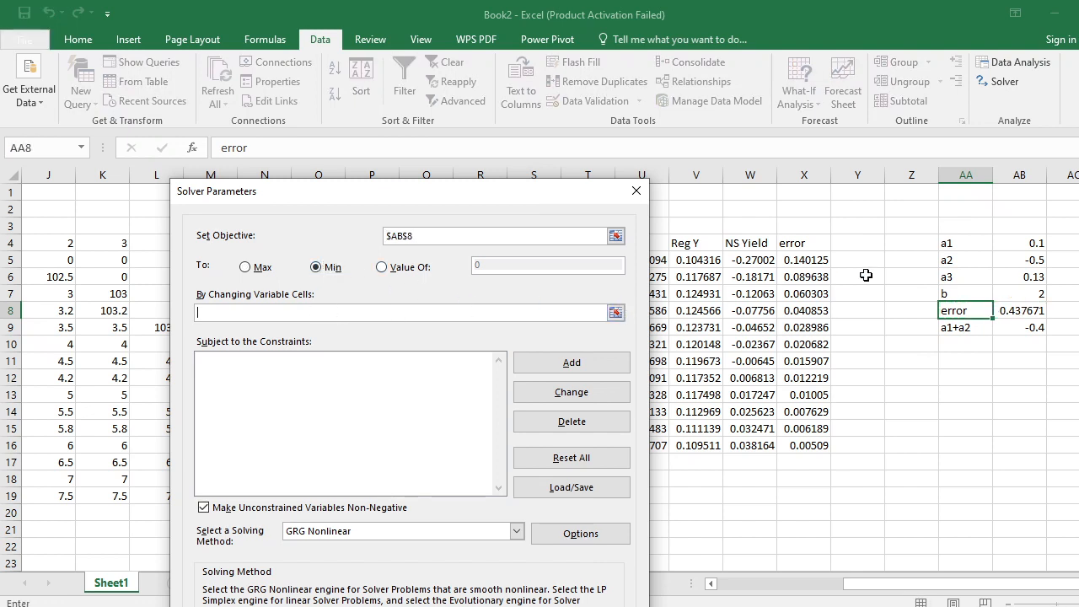
pyautogui.click(1036, 244)
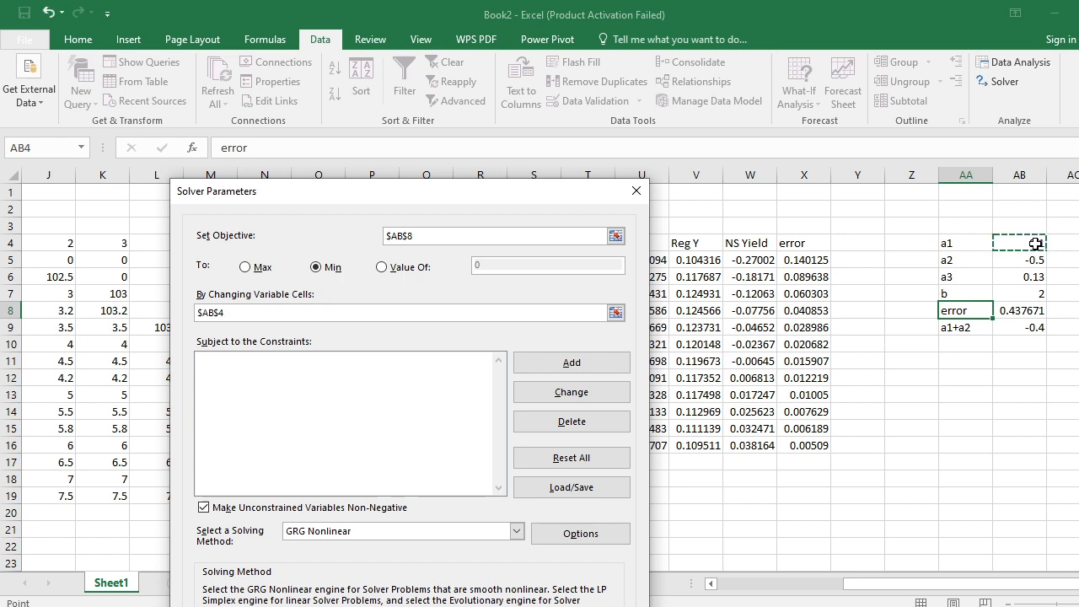
pyautogui.hotkey('shift', 'Down')
pyautogui.hotkey('shift', 'Down')
pyautogui.hotkey('shift', 'Down')
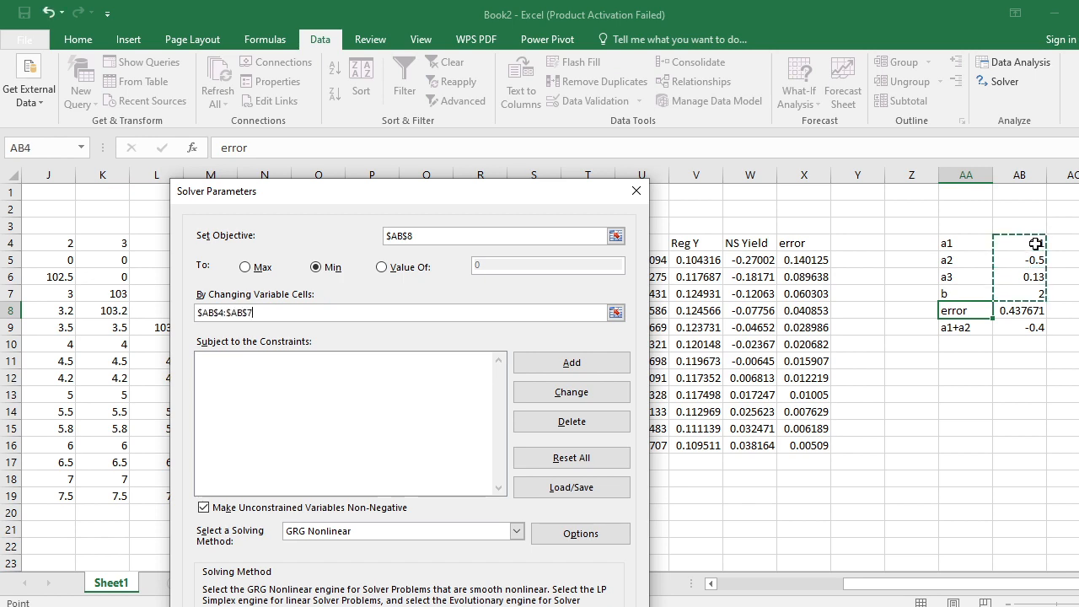
# - Add a Solver constraint that b in AB7 is >= 0, solve the model and keep the Solver solution
pyautogui.click(364, 361)
pyautogui.click(572, 364)
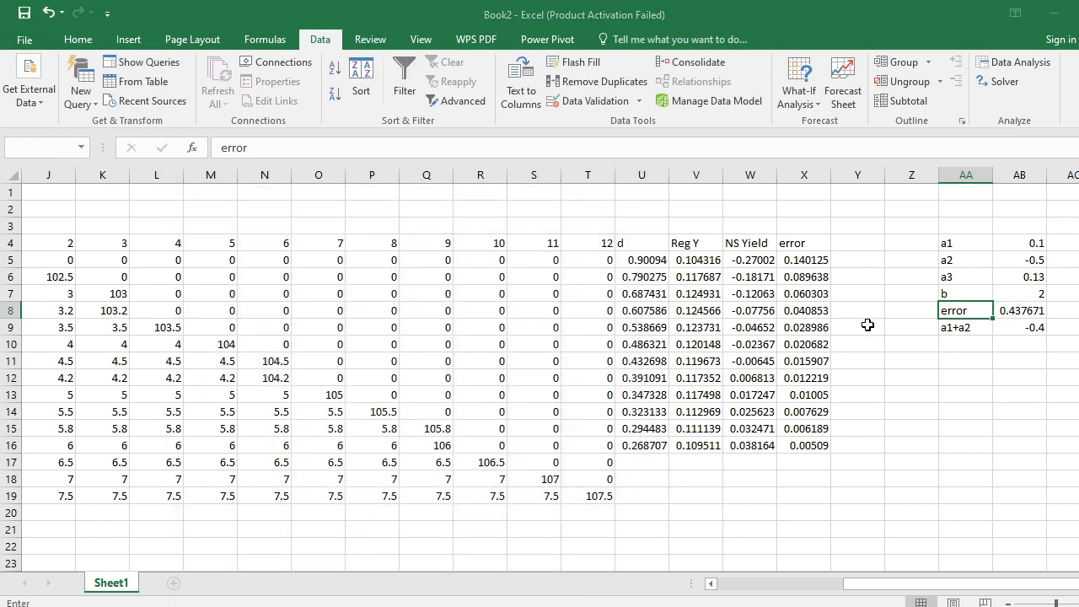
pyautogui.click(1035, 294)
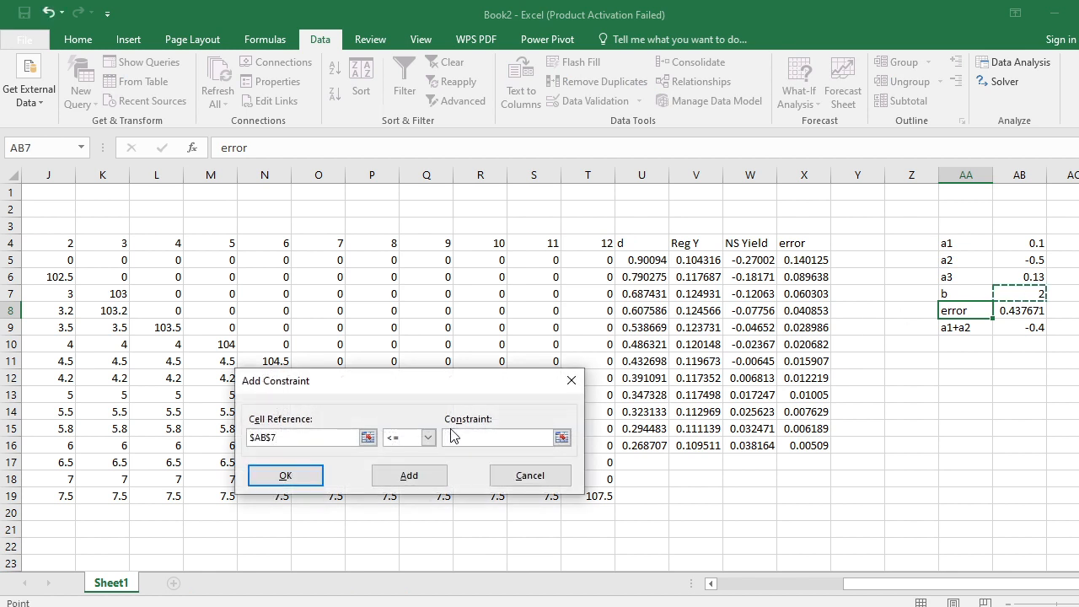
pyautogui.click(425, 438)
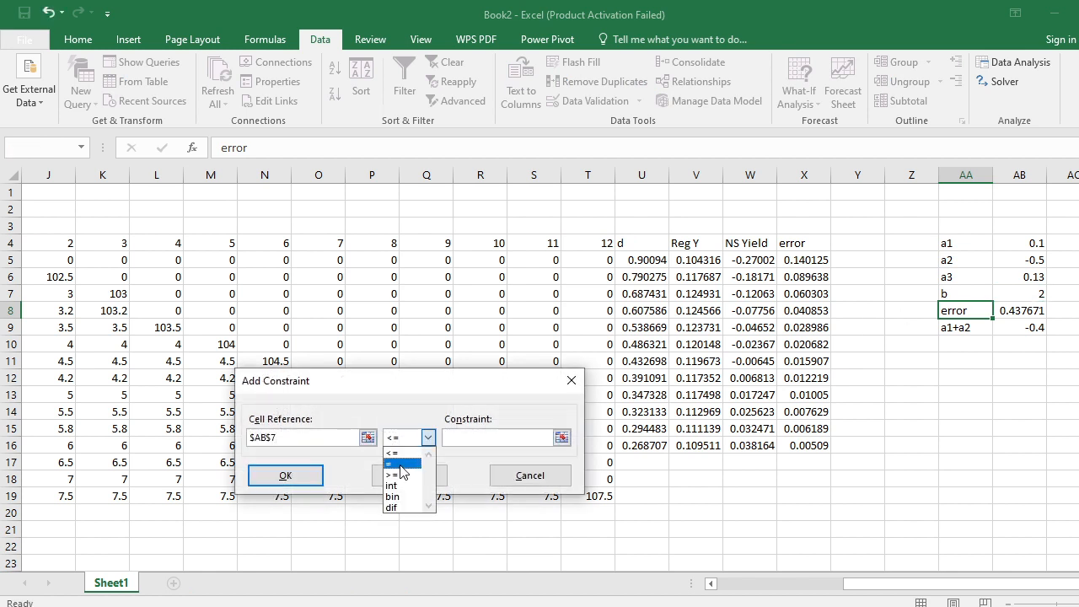
pyautogui.click(396, 462)
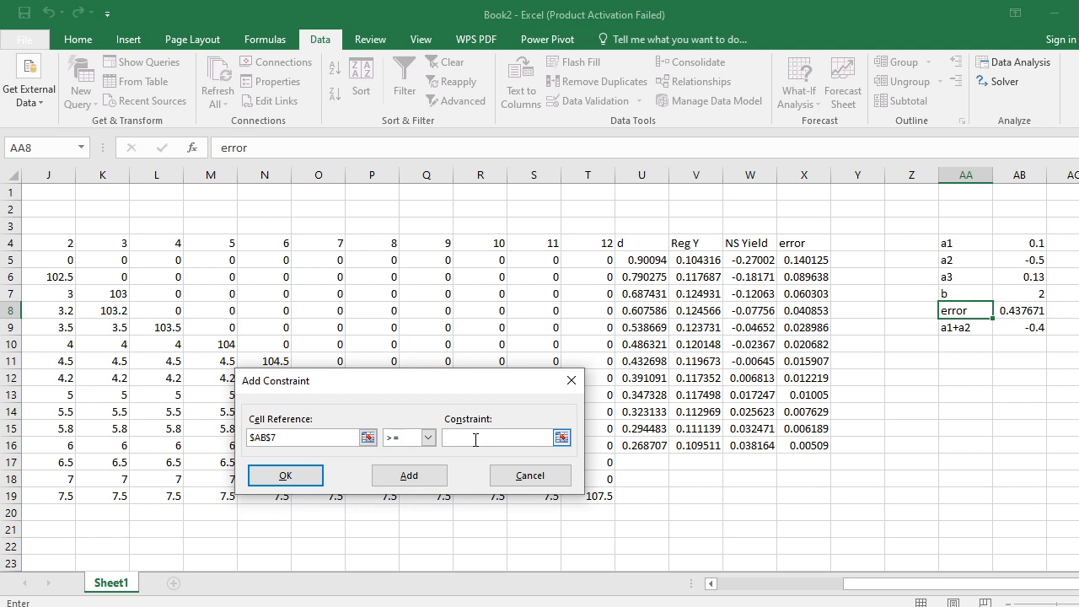
pyautogui.click(288, 476)
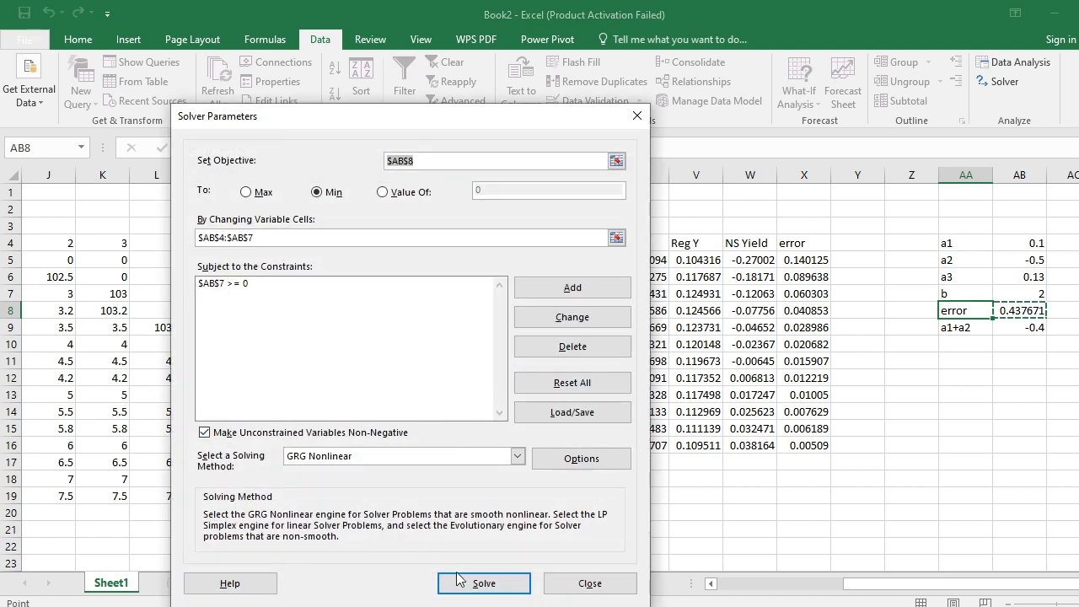
pyautogui.click(459, 582)
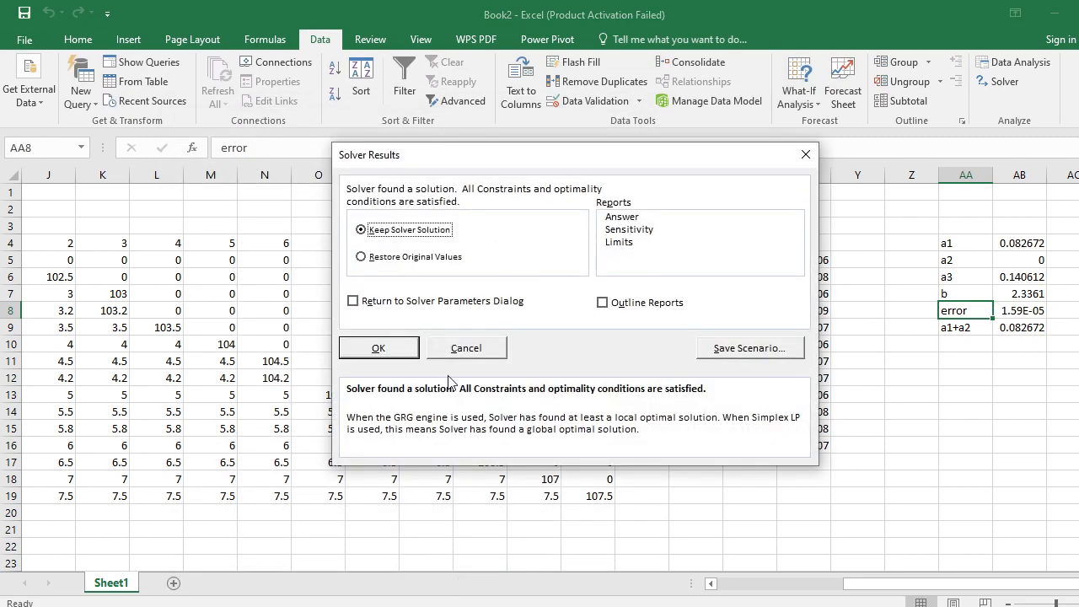
pyautogui.click(378, 348)
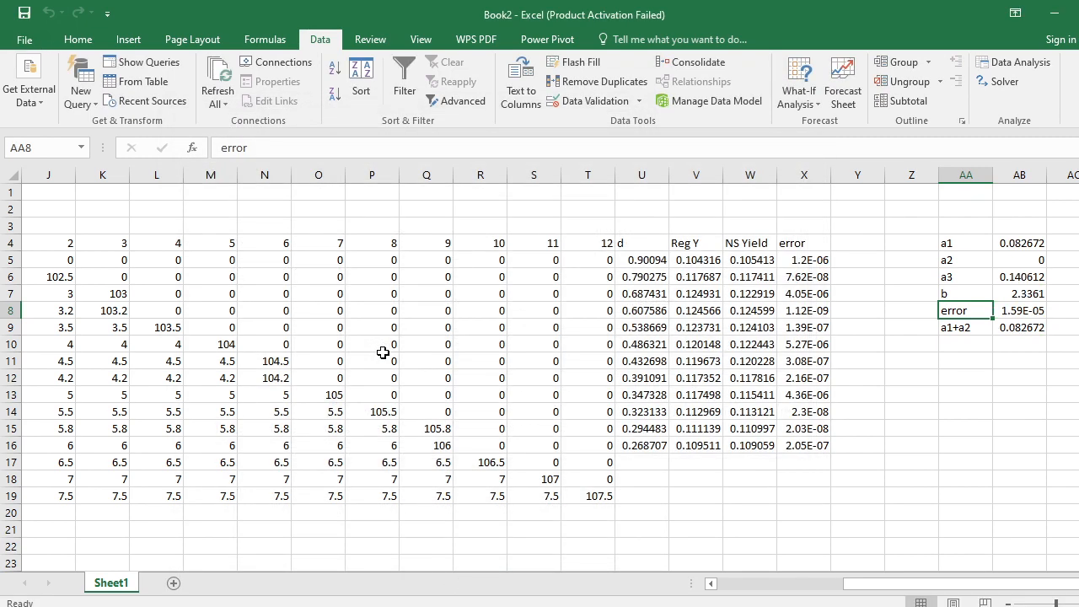
# - Examine the fitted NS Yield values beside Reg Y, together with the total error in AB8
pyautogui.press('Left')
pyautogui.press('Left')
pyautogui.press('Left')
pyautogui.press('Left')
pyautogui.press('Up')
pyautogui.press('Up')
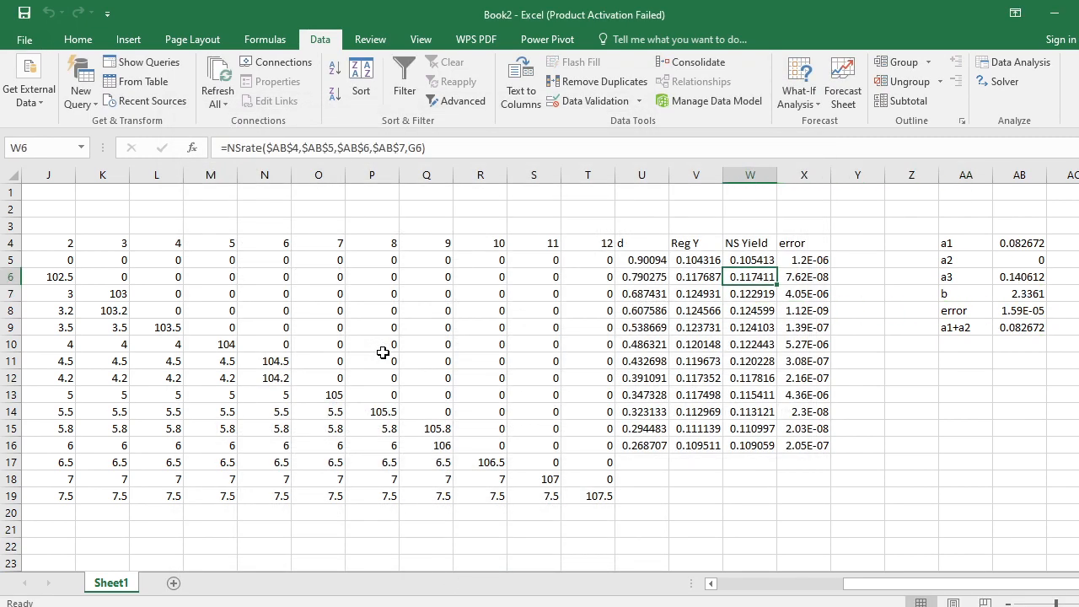
pyautogui.press('Right')
pyautogui.press('Right')
pyautogui.press('Right')
pyautogui.press('Right')
pyautogui.press('Right')
pyautogui.press('Down')
pyautogui.press('Down')
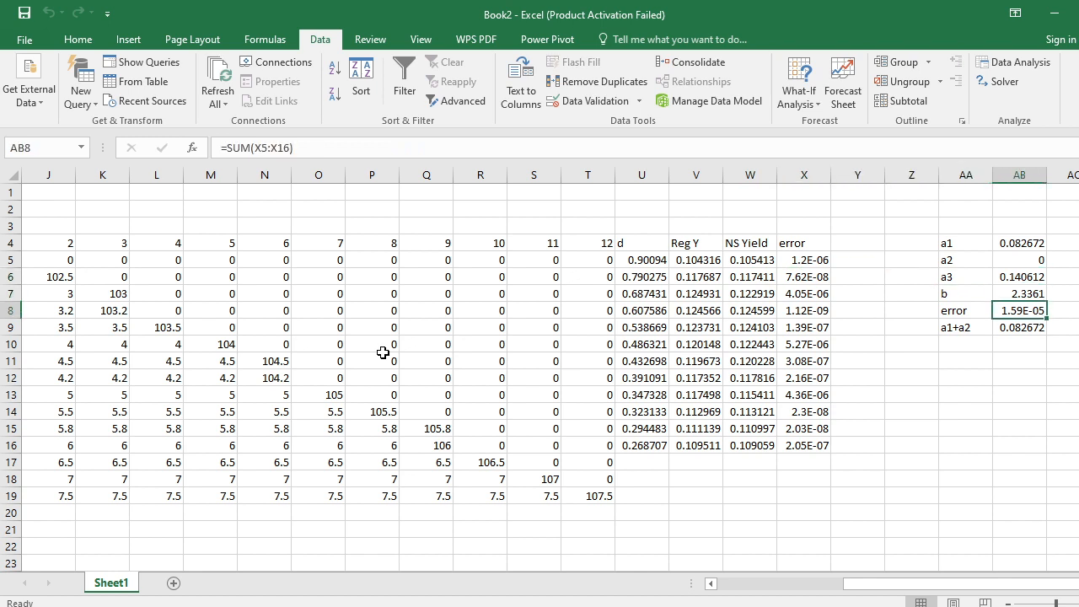
pyautogui.press('Left')
pyautogui.press('Left')
pyautogui.press('Left')
pyautogui.press('Right')
pyautogui.press('Right')
pyautogui.press('Right')
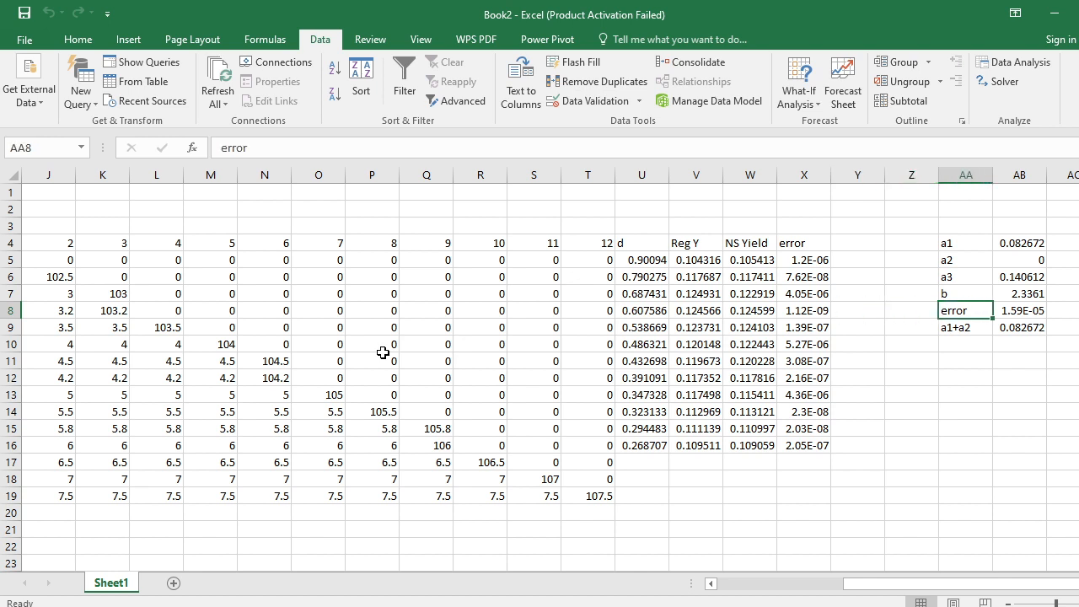
pyautogui.press('Up')
pyautogui.press('Left')
pyautogui.press('Left')
pyautogui.press('Left')
pyautogui.press('Left')
pyautogui.press('Up')
pyautogui.press('Up')
pyautogui.press('Left')
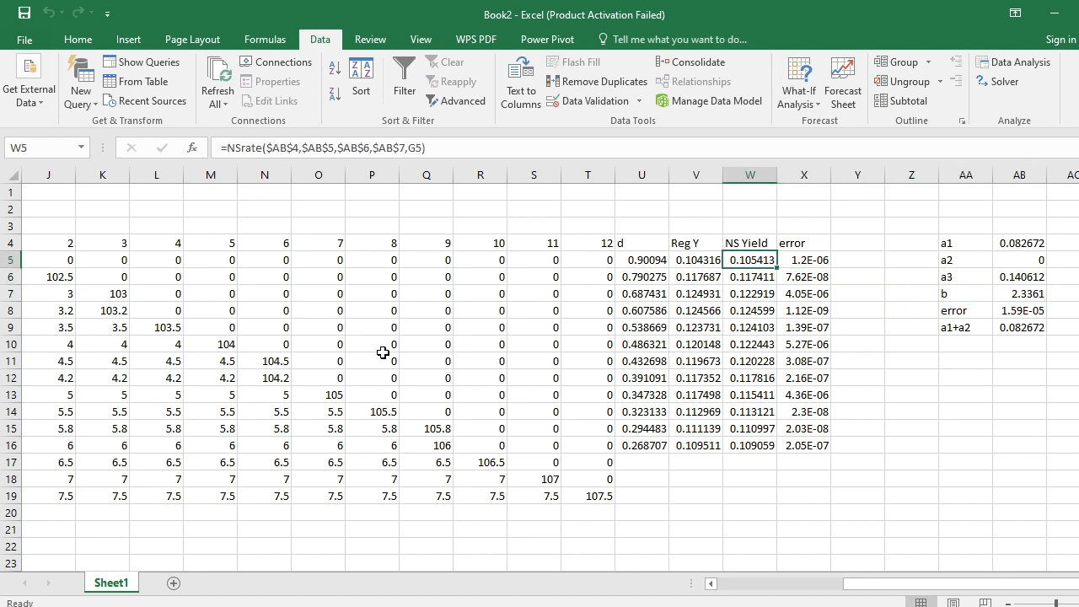
pyautogui.press('Down')
pyautogui.press('Down')
pyautogui.press('Down')
pyautogui.press('Down')
pyautogui.press('Down')
pyautogui.press('Down')
pyautogui.press('Down')
pyautogui.press('Down')
pyautogui.press('Down')
pyautogui.press('Down')
pyautogui.press('Down')
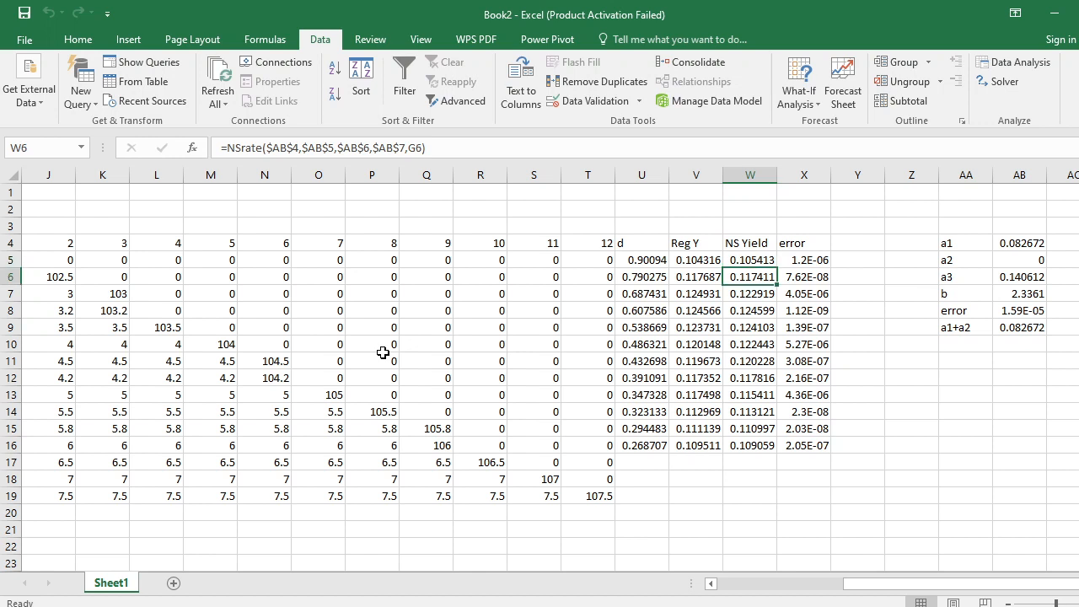
pyautogui.press('Up')
pyautogui.press('Up')
pyautogui.press('Up')
pyautogui.press('Up')
pyautogui.press('Up')
pyautogui.press('Up')
pyautogui.press('Up')
pyautogui.press('Up')
pyautogui.press('Up')
pyautogui.press('Up')
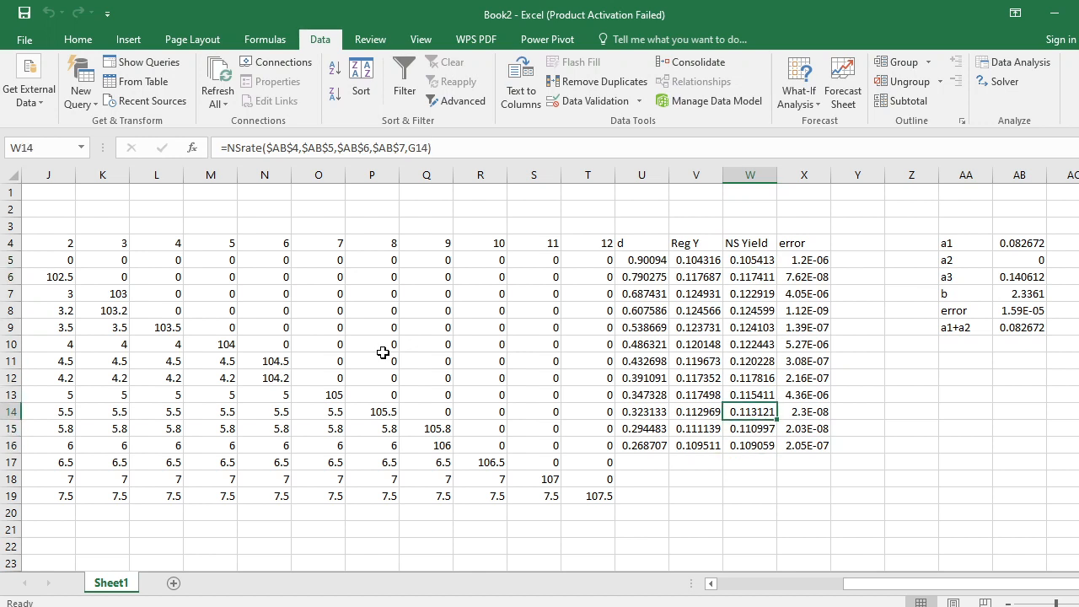
pyautogui.press('Up')
pyautogui.press('Up')
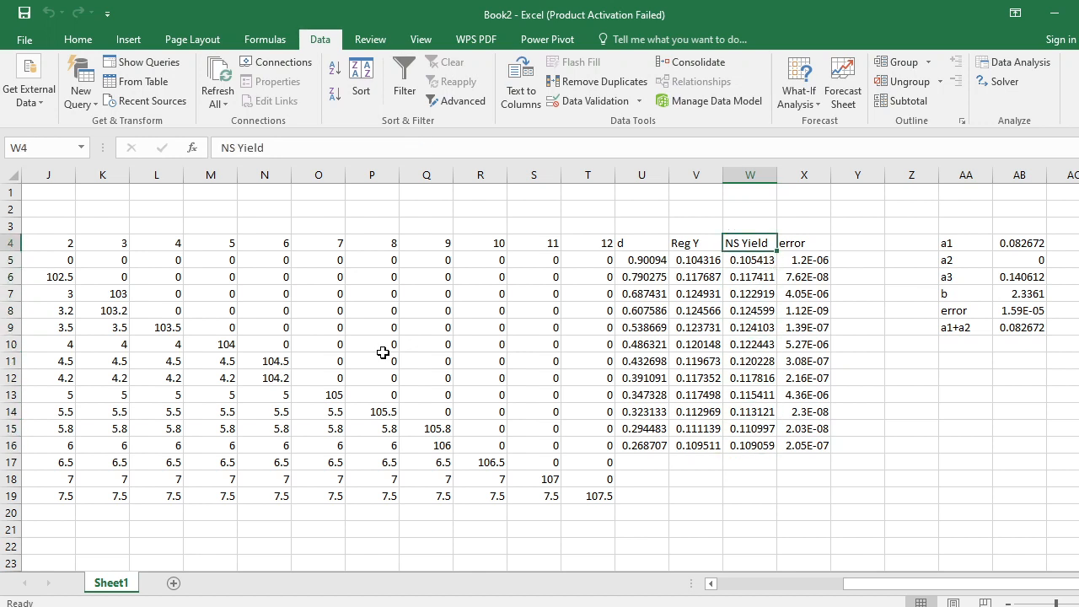
# - Copy the Reg Y and NS Yield columns with their headers, V4:W16
pyautogui.press('Left')
pyautogui.hotkey('shift', 'Right')
pyautogui.hotkey('shift', 'Down')
pyautogui.hotkey('shift', 'Down')
pyautogui.hotkey('shift', 'Down')
pyautogui.hotkey('shift', 'Down')
pyautogui.hotkey('shift', 'Down')
pyautogui.hotkey('shift', 'Down')
pyautogui.hotkey('shift', 'Down')
pyautogui.hotkey('shift', 'Down')
pyautogui.hotkey('shift', 'Down')
pyautogui.hotkey('shift', 'Down')
pyautogui.hotkey('shift', 'Down')
pyautogui.hotkey('shift', 'Down')
pyautogui.hotkey('ctrl', 'c')
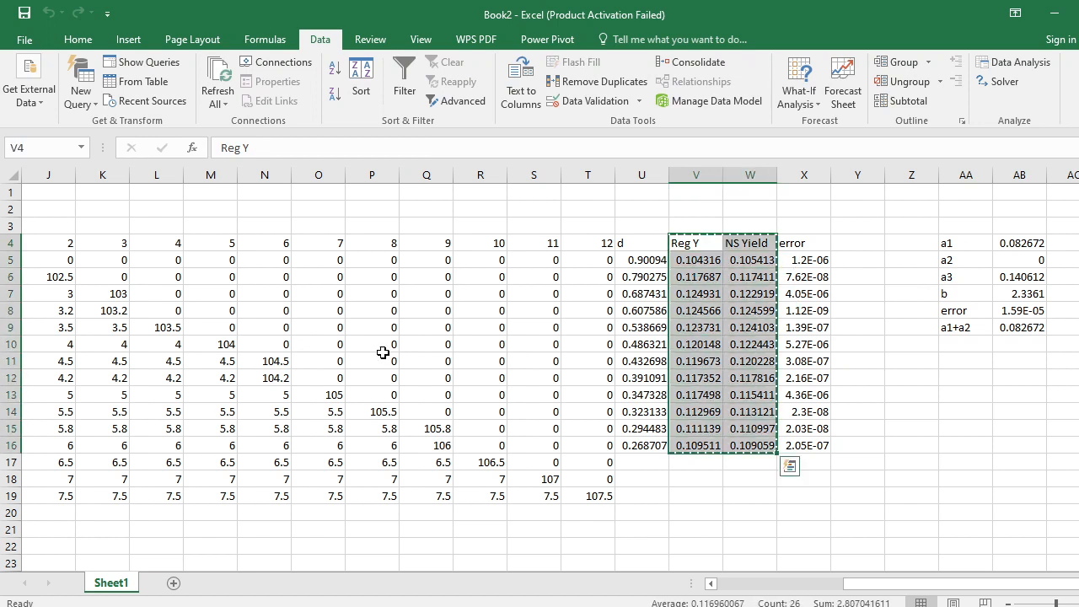
# - Paste the copied yield columns as values below the table, starting at V20
pyautogui.press('Down')
pyautogui.press('Down')
pyautogui.press('Down')
pyautogui.press('Down')
pyautogui.press('Down')
pyautogui.press('Down')
pyautogui.press('Down')
pyautogui.press('Down')
pyautogui.press('Down')
pyautogui.press('Down')
pyautogui.press('Down')
pyautogui.press('Down')
pyautogui.press('Down')
pyautogui.press('Down')
pyautogui.press('Down')
pyautogui.press('Down')
pyautogui.press('Down')
pyautogui.press('Down')
pyautogui.press('Down')
pyautogui.press('Down')
pyautogui.press('Right')
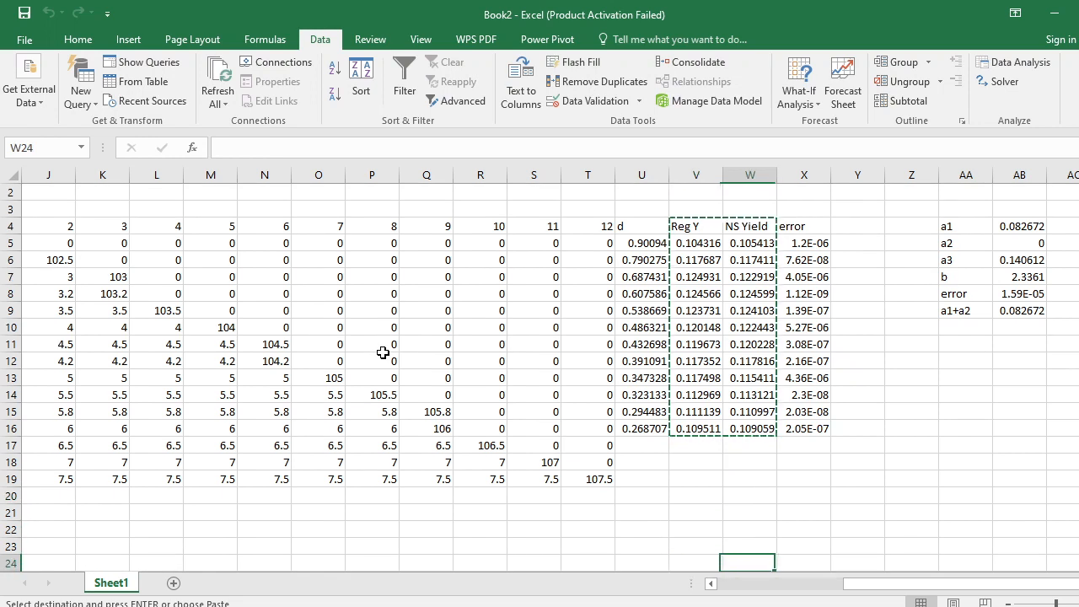
pyautogui.press('Right')
pyautogui.press('Up')
pyautogui.press('Up')
pyautogui.press('Up')
pyautogui.press('Up')
pyautogui.press('Left')
pyautogui.press('Up')
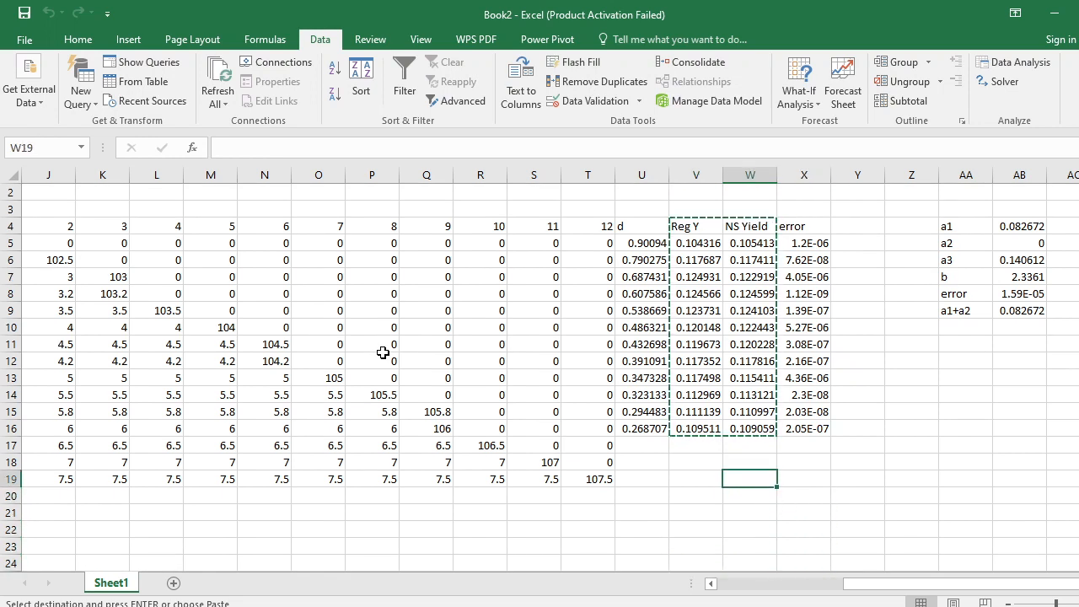
pyautogui.press('Down')
pyautogui.press('Left')
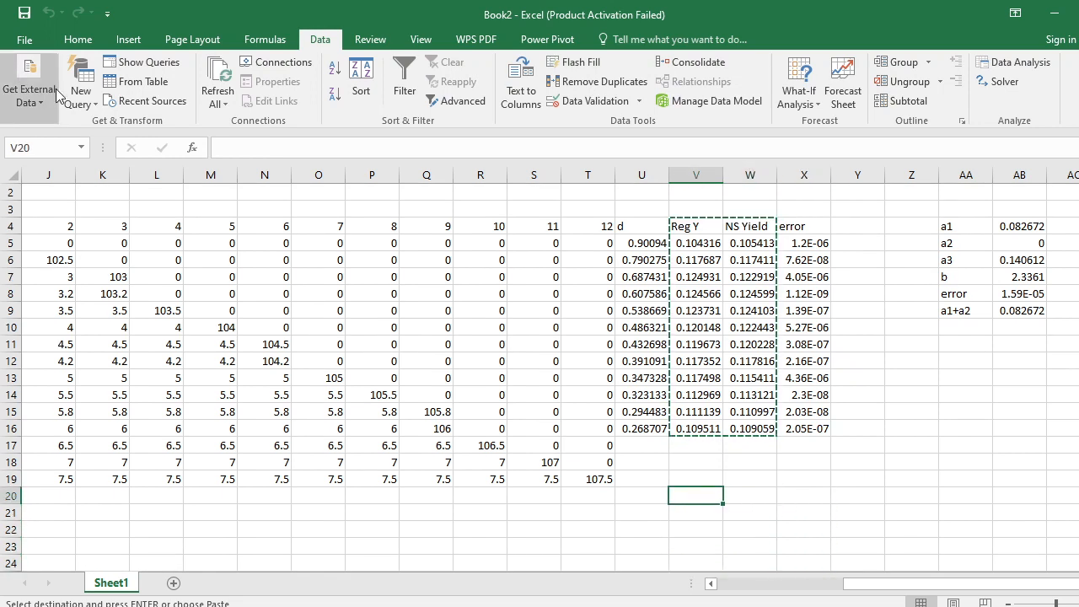
pyautogui.click(78, 40)
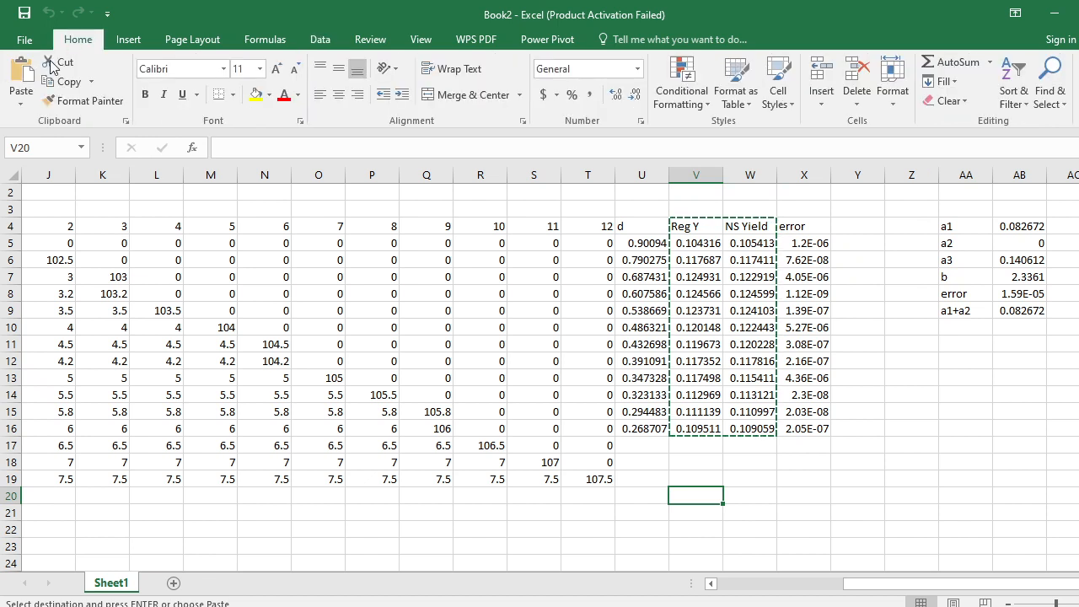
pyautogui.click(21, 103)
pyautogui.click(23, 211)
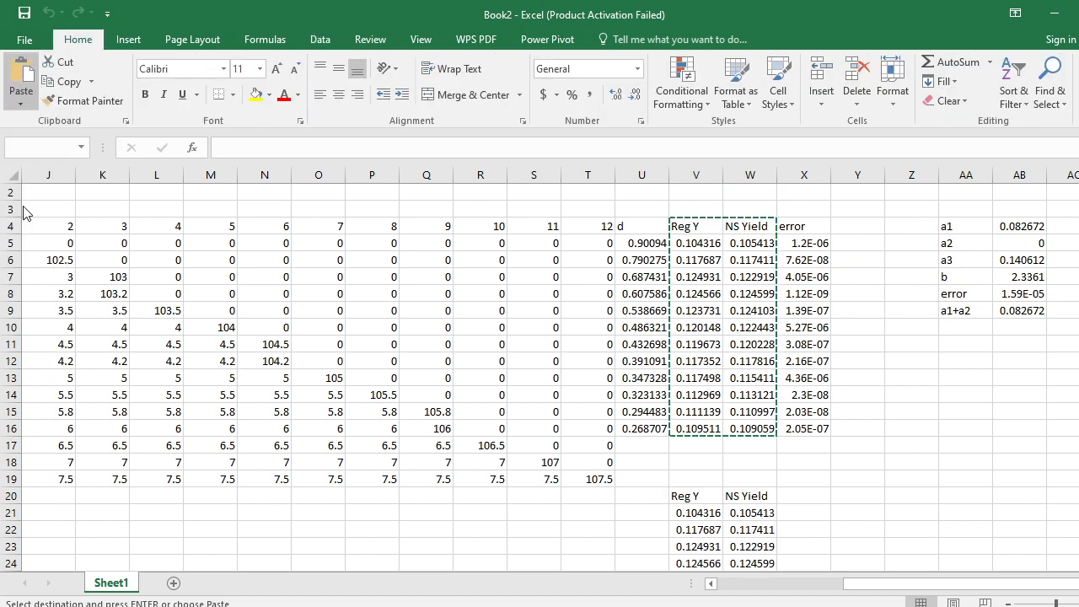
# - Copy the Maturity column with its header, G4:G16
pyautogui.press('Left')
pyautogui.press('Left')
pyautogui.press('Left')
pyautogui.press('Left')
pyautogui.press('Left')
pyautogui.press('Left')
pyautogui.press('Left')
pyautogui.press('Left')
pyautogui.press('Left')
pyautogui.press('Left')
pyautogui.press('Left')
pyautogui.press('Left')
pyautogui.press('Left')
pyautogui.press('Left')
pyautogui.press('Left')
pyautogui.press('Left')
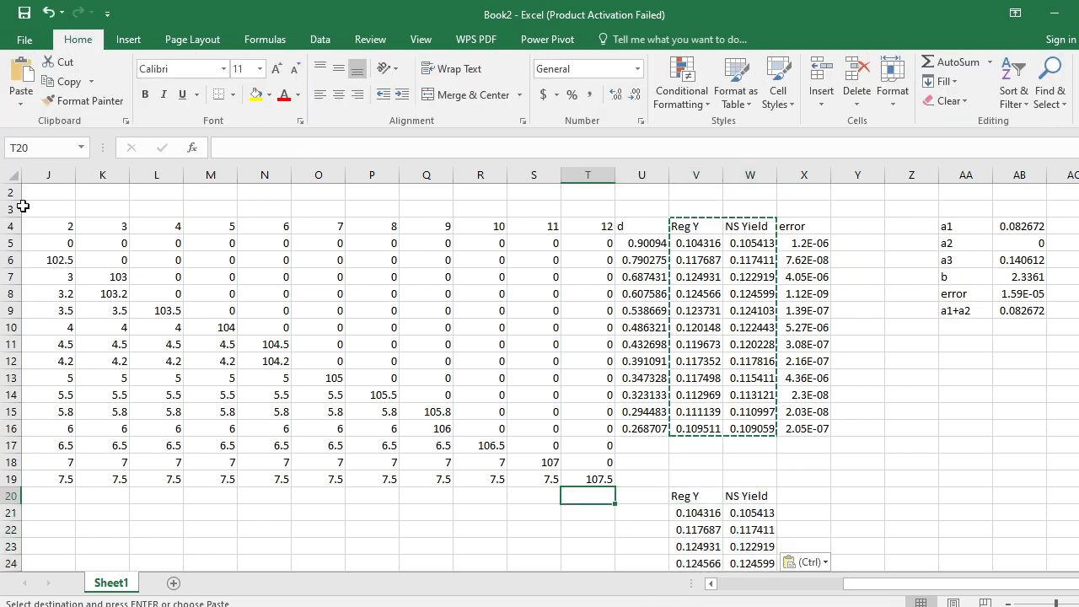
pyautogui.press('Right')
pyautogui.press('Up')
pyautogui.press('Up')
pyautogui.press('Up')
pyautogui.press('Up')
pyautogui.press('Up')
pyautogui.press('Up')
pyautogui.press('Up')
pyautogui.press('Up')
pyautogui.press('Up')
pyautogui.press('Up')
pyautogui.press('Up')
pyautogui.press('Up')
pyautogui.press('Up')
pyautogui.press('Up')
pyautogui.press('Up')
pyautogui.press('Up')
pyautogui.press('Up')
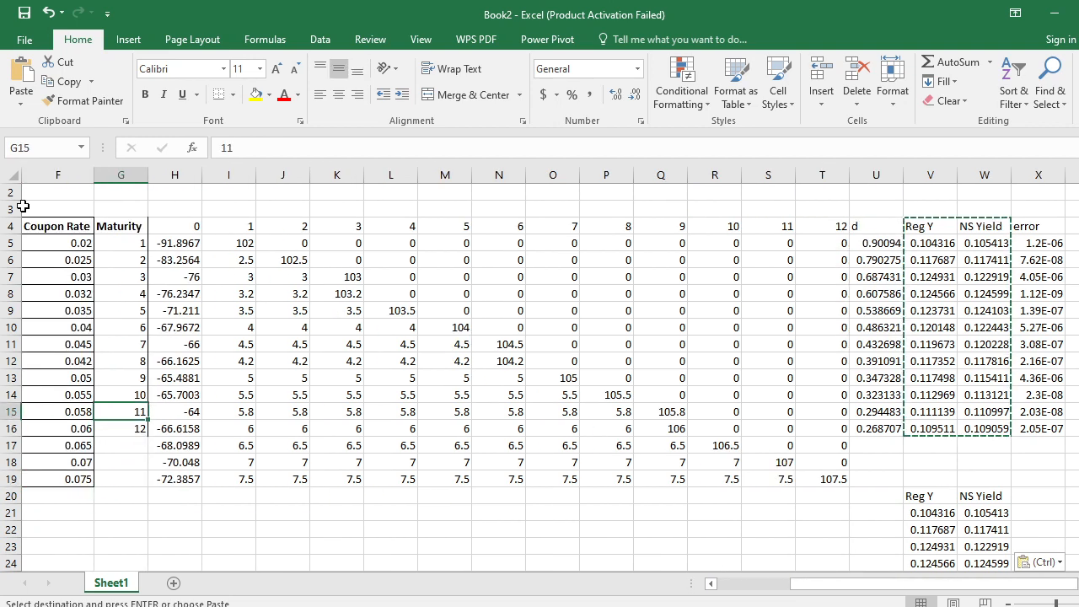
pyautogui.press('Down')
pyautogui.hotkey('shift', 'Down')
pyautogui.hotkey('shift', 'Down')
pyautogui.hotkey('shift', 'Down')
pyautogui.hotkey('shift', 'Down')
pyautogui.hotkey('shift', 'Down')
pyautogui.hotkey('shift', 'Down')
pyautogui.hotkey('shift', 'Down')
pyautogui.hotkey('shift', 'Down')
pyautogui.hotkey('shift', 'Down')
pyautogui.hotkey('shift', 'Down')
pyautogui.hotkey('shift', 'Down')
pyautogui.hotkey('shift', 'Down')
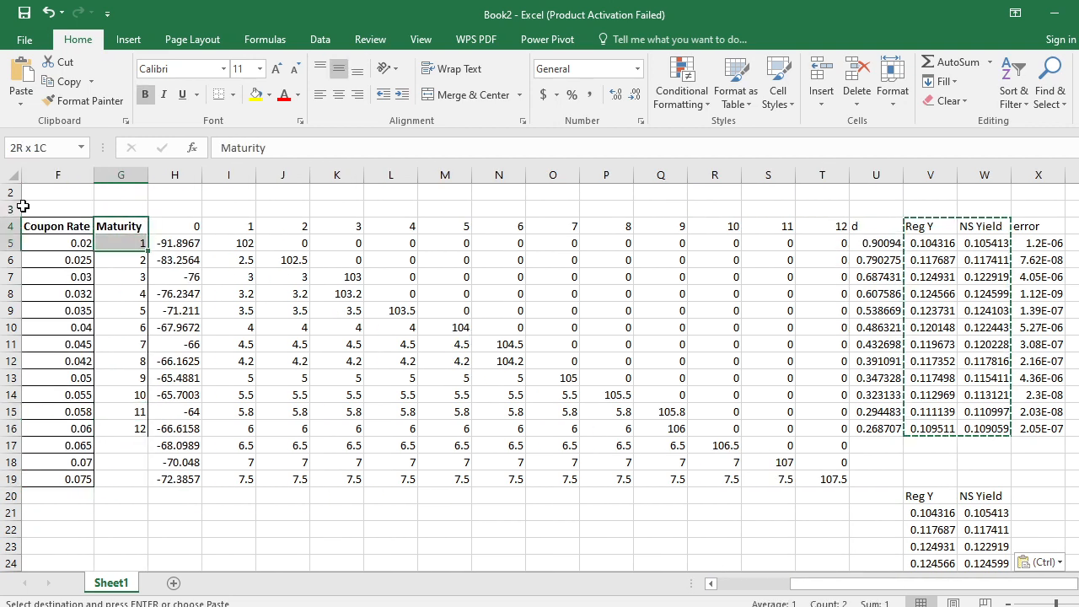
pyautogui.hotkey('ctrl', 'c')
# - Paste the Maturity column at U20, beside the pasted yields, and clear the copy marquee
pyautogui.press('Right')
pyautogui.press('Right')
pyautogui.press('Right')
pyautogui.press('Right')
pyautogui.press('Right')
pyautogui.press('Right')
pyautogui.press('Right')
pyautogui.press('Right')
pyautogui.press('Right')
pyautogui.press('Right')
pyautogui.press('Right')
pyautogui.press('Right')
pyautogui.press('Right')
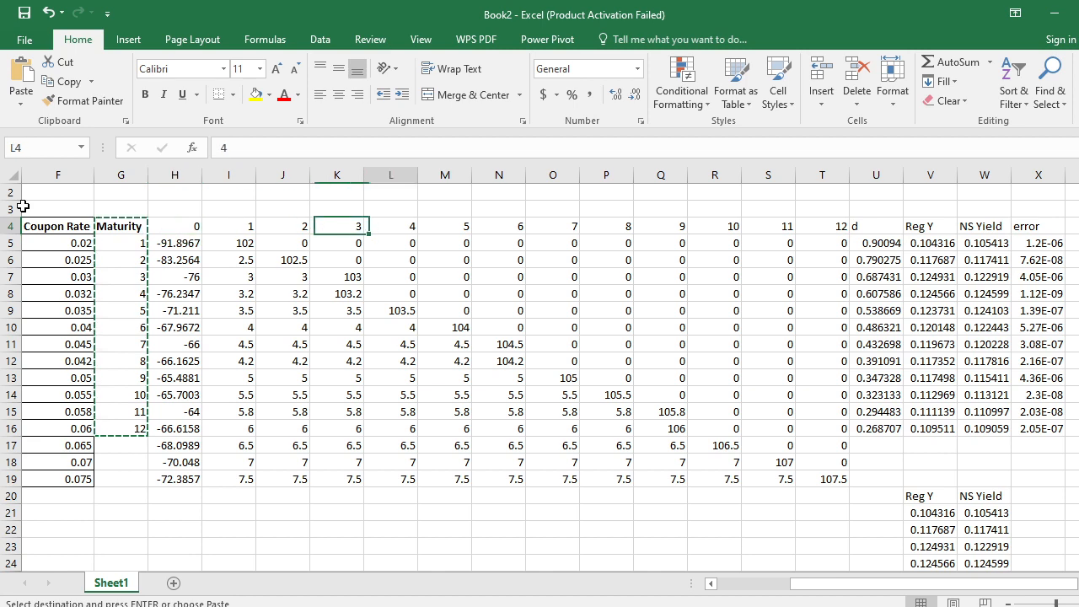
pyautogui.press('Down')
pyautogui.press('Down')
pyautogui.press('Down')
pyautogui.press('Down')
pyautogui.press('Down')
pyautogui.press('Down')
pyautogui.press('Down')
pyautogui.press('Down')
pyautogui.press('Down')
pyautogui.press('Down')
pyautogui.press('Down')
pyautogui.press('Down')
pyautogui.press('Down')
pyautogui.press('Down')
pyautogui.press('Down')
pyautogui.press('Down')
pyautogui.press('Down')
pyautogui.press('Right')
pyautogui.press('Up')
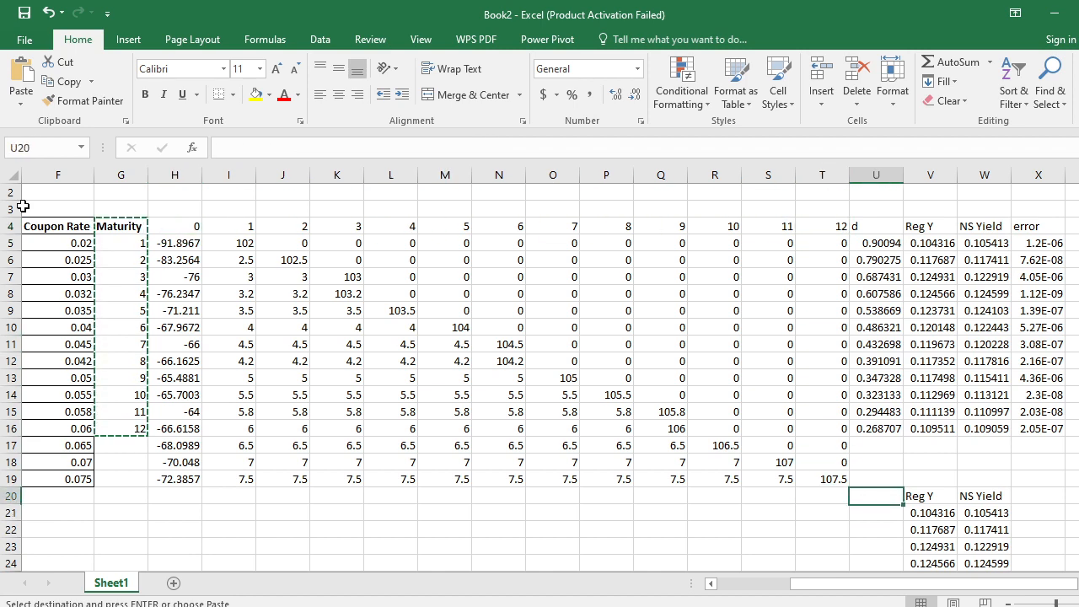
pyautogui.hotkey('ctrl', 'v')
pyautogui.press('Right')
pyautogui.press('Left')
pyautogui.press('Escape')
# - Insert a scatter chart with smooth lines from the maturity and yield data in U20:W32
pyautogui.hotkey('shift', 'Right')
pyautogui.hotkey('shift', 'Right')
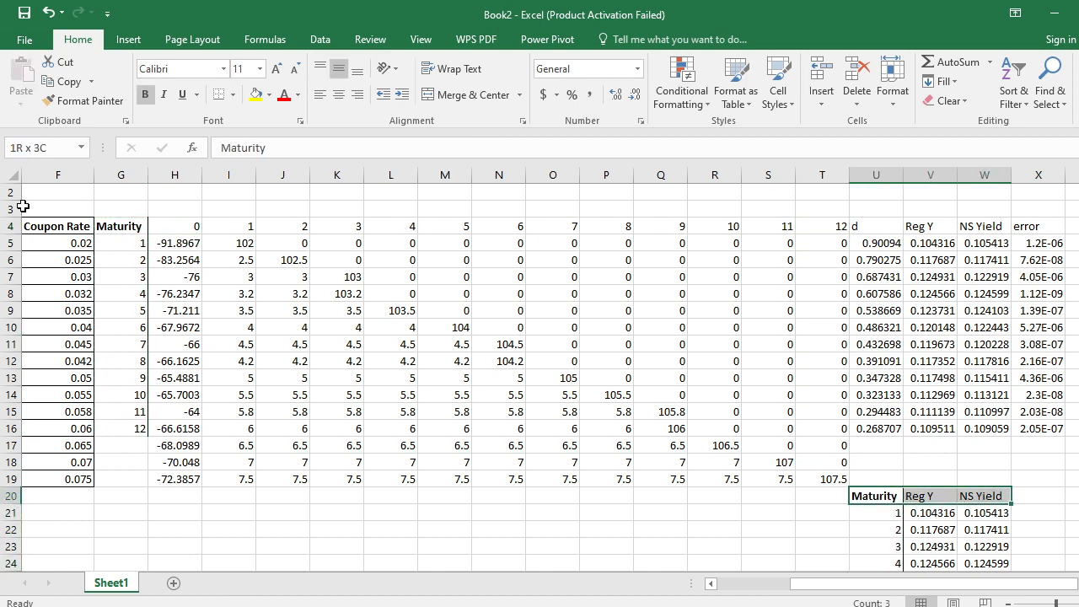
pyautogui.hotkey('shift', 'Down')
pyautogui.hotkey('shift', 'Down')
pyautogui.hotkey('shift', 'Down')
pyautogui.hotkey('shift', 'Down')
pyautogui.hotkey('shift', 'Down')
pyautogui.hotkey('shift', 'Down')
pyautogui.hotkey('shift', 'Down')
pyautogui.hotkey('shift', 'Down')
pyautogui.hotkey('shift', 'Down')
pyautogui.hotkey('shift', 'Down')
pyautogui.hotkey('shift', 'Down')
pyautogui.hotkey('shift', 'Down')
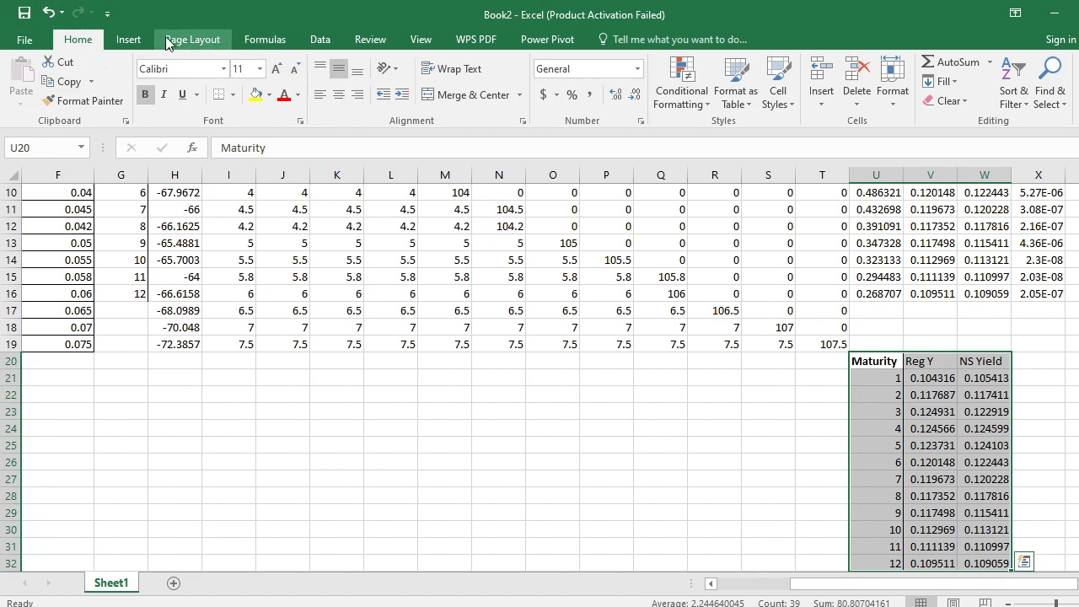
pyautogui.click(128, 40)
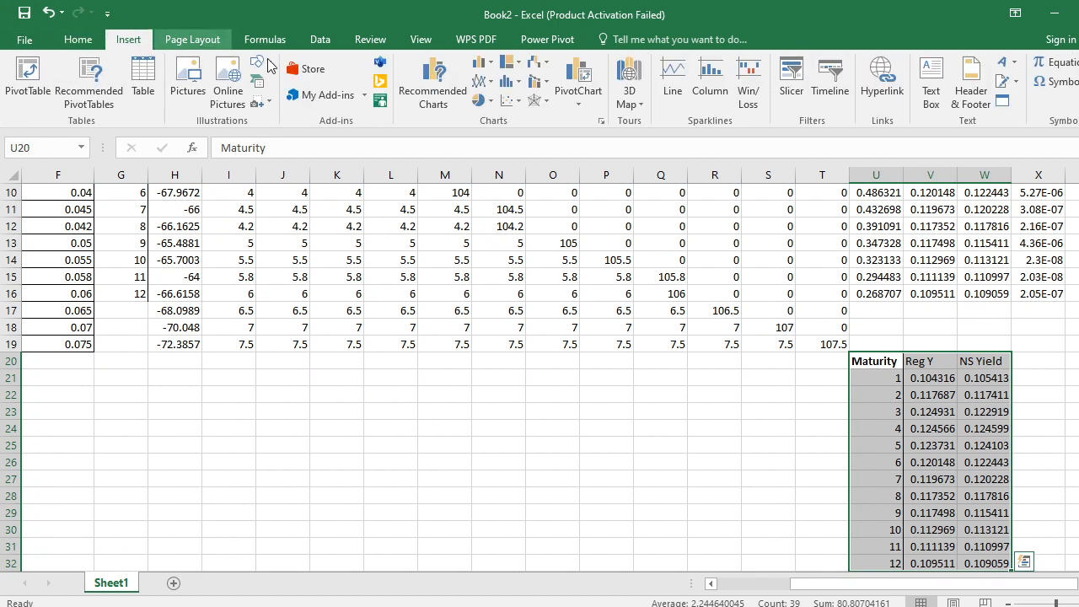
pyautogui.click(516, 101)
pyautogui.click(619, 152)
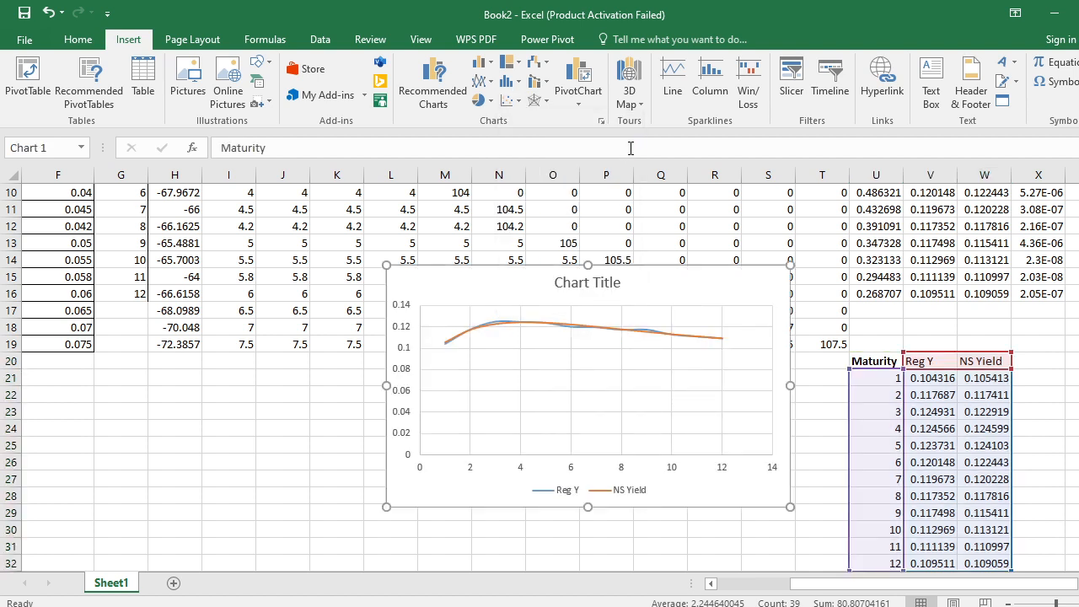
# - Set the minimum bound of the chart's vertical axis to 0.1 and close the axis formatting
pyautogui.rightClick(405, 404)
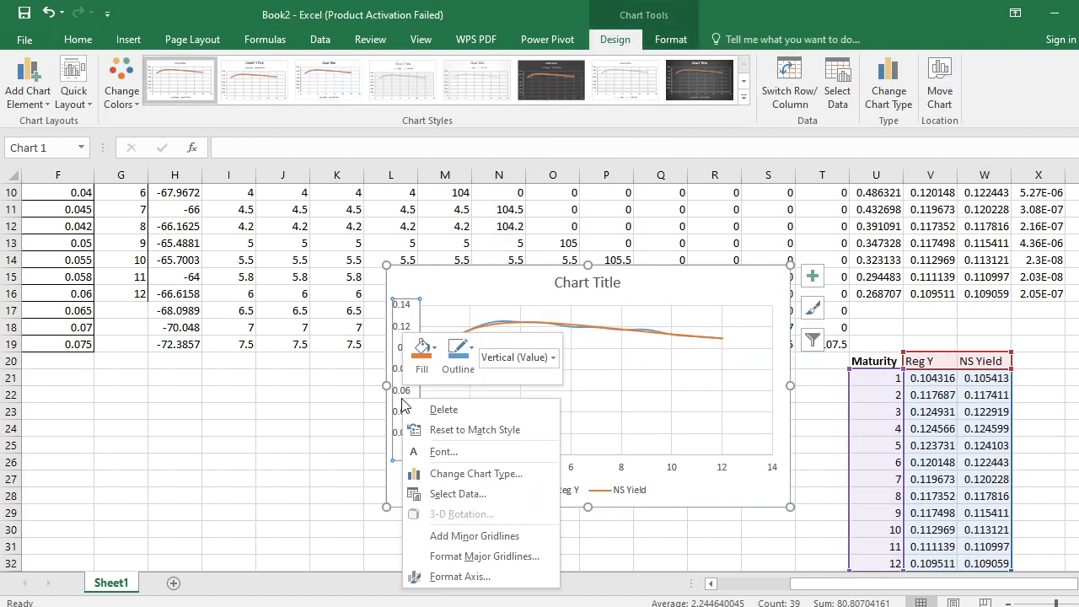
pyautogui.click(472, 578)
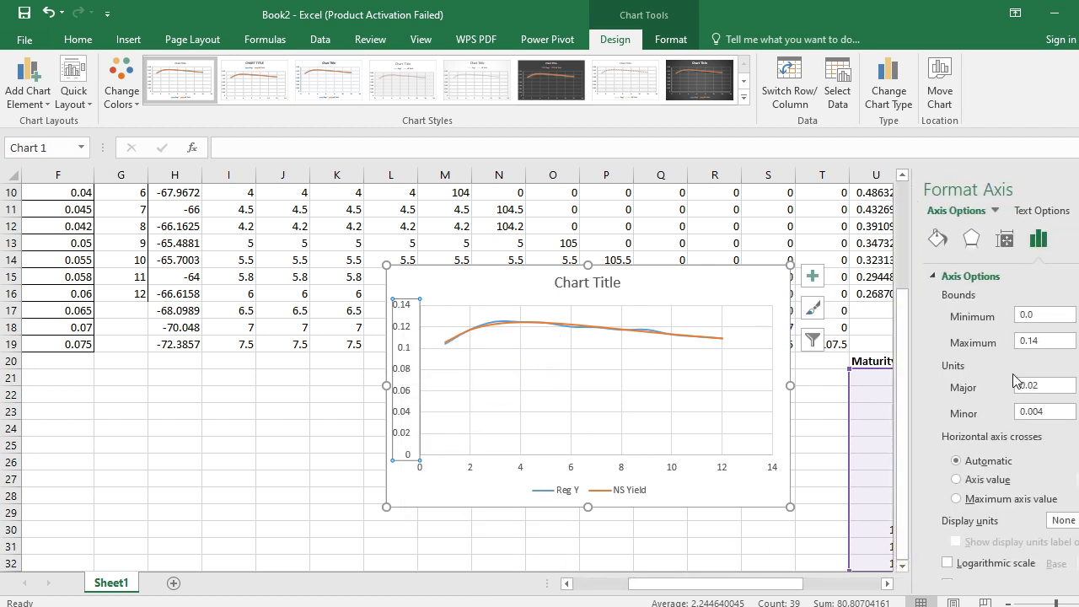
pyautogui.click(1052, 316)
pyautogui.press('Return')
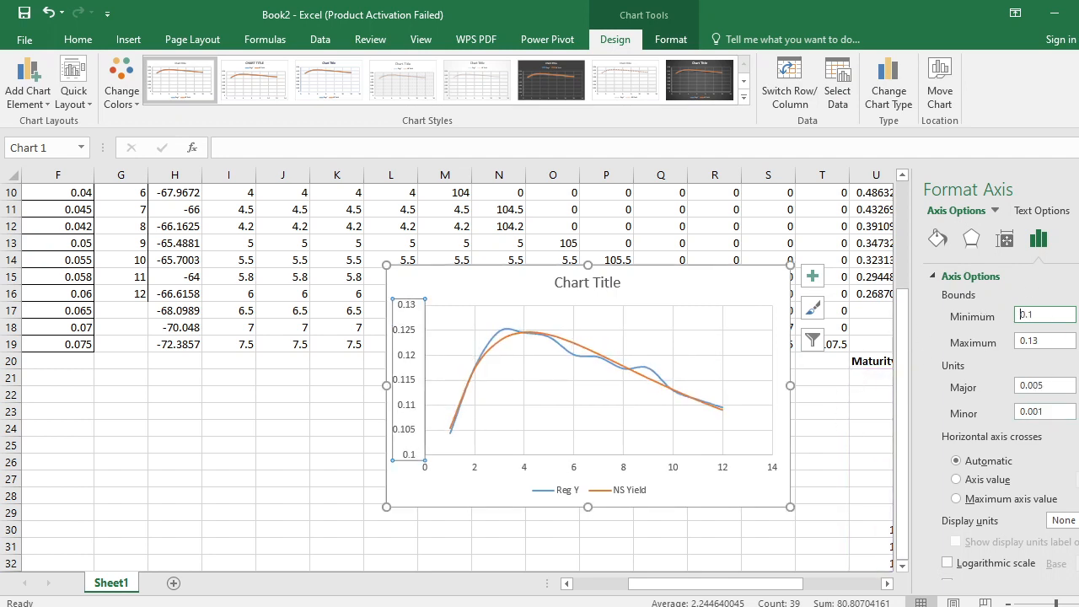
pyautogui.click(1078, 189)
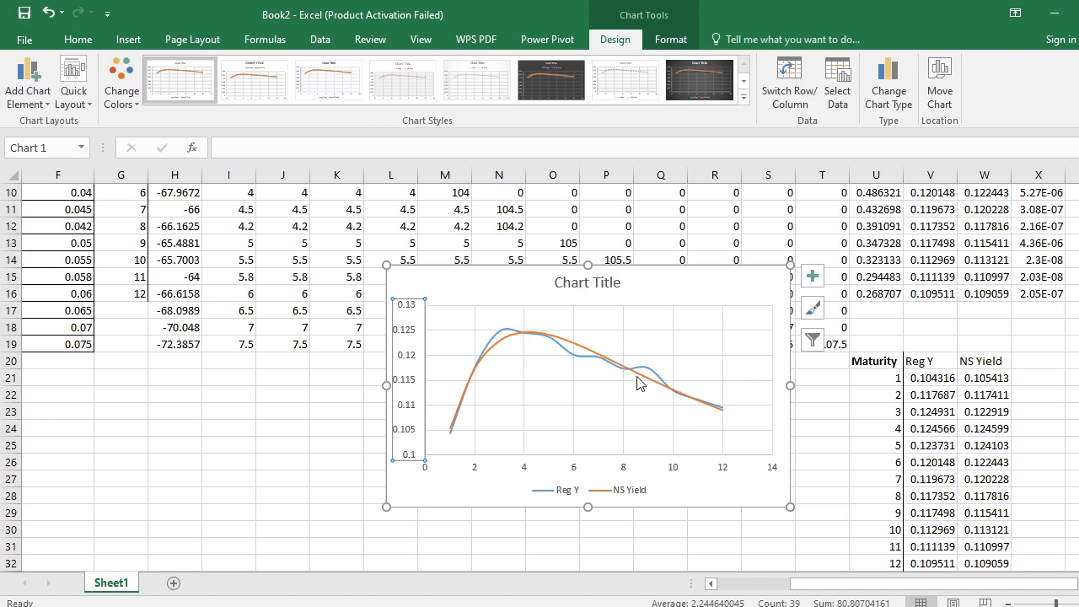
pyautogui.moveTo(638, 382)
pyautogui.hotkey('alt', 'Tab')
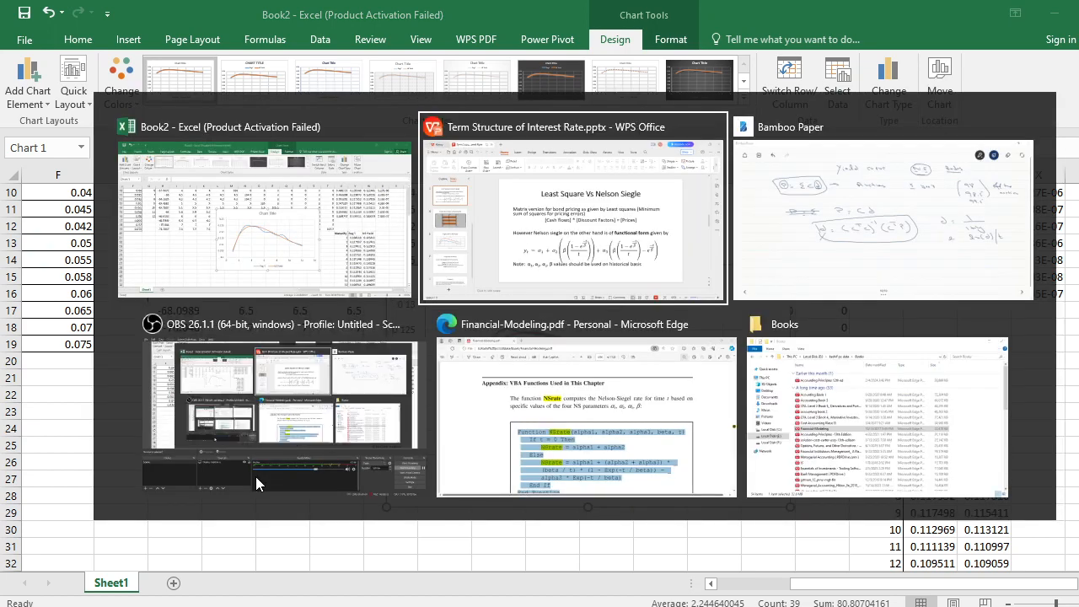
pyautogui.press('Tab')
pyautogui.press('Tab')
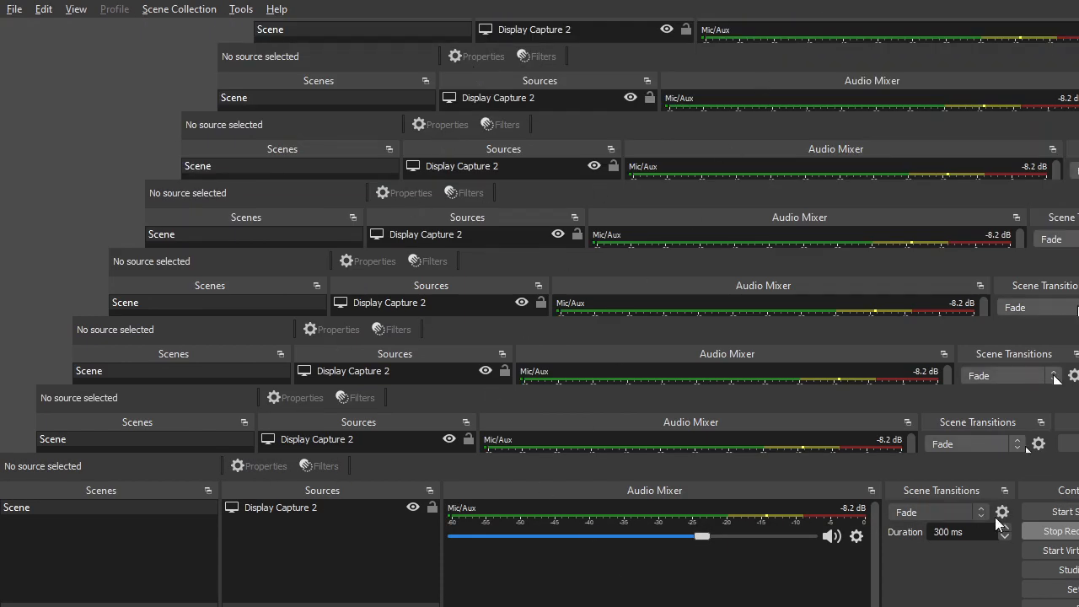